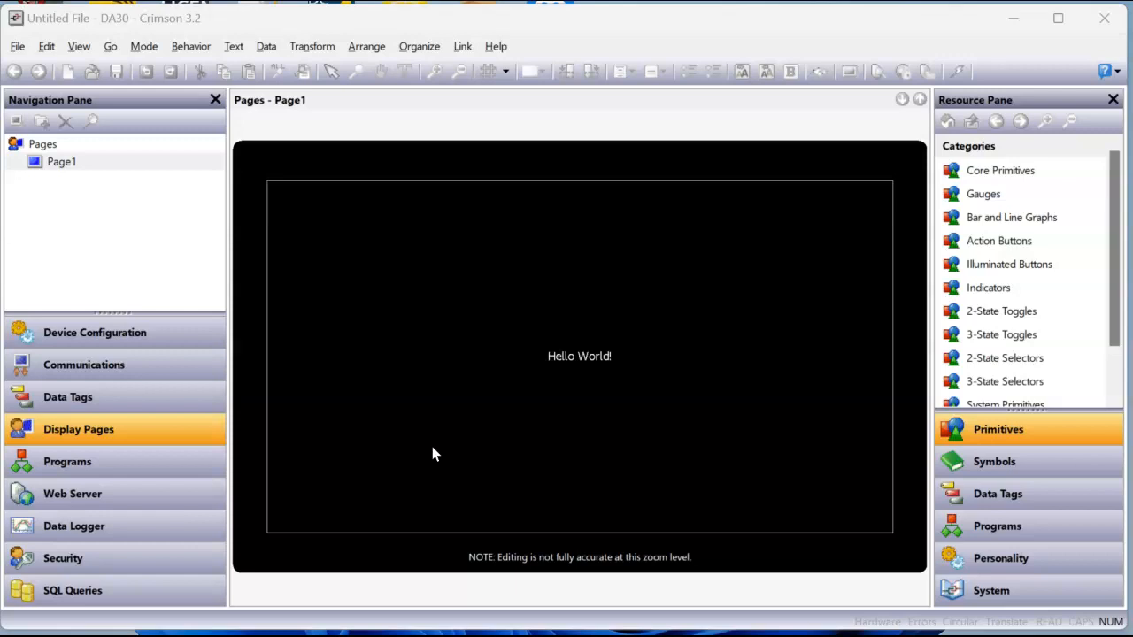
Step: Start a new database and select the G07 model from the Graphite HMI family
left_click(19, 47)
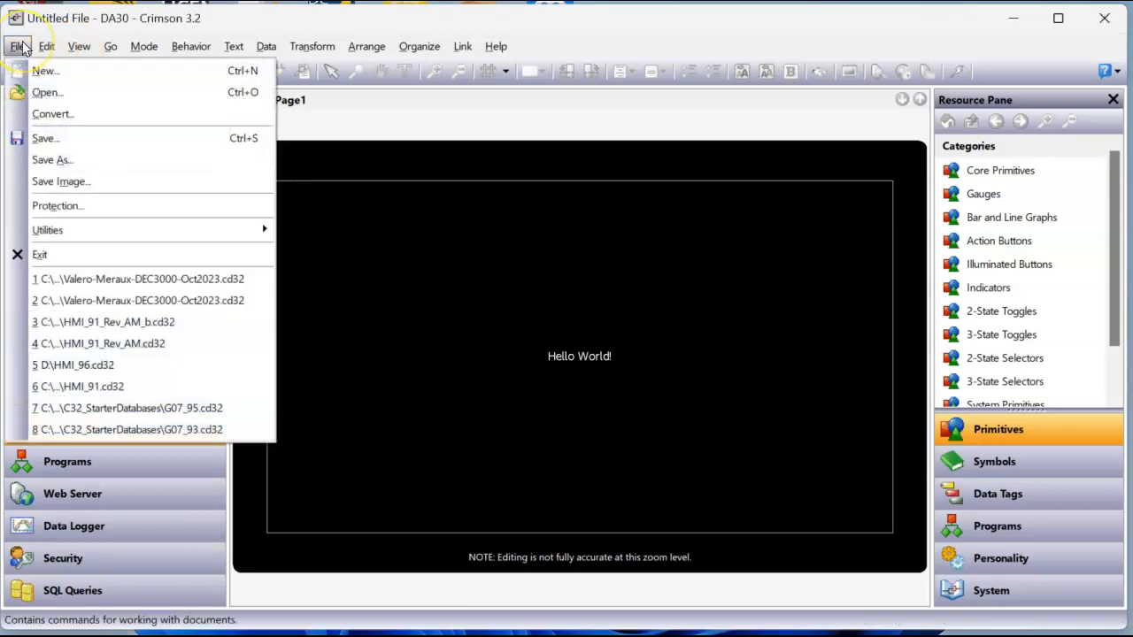
left_click(19, 47)
left_click(19, 47)
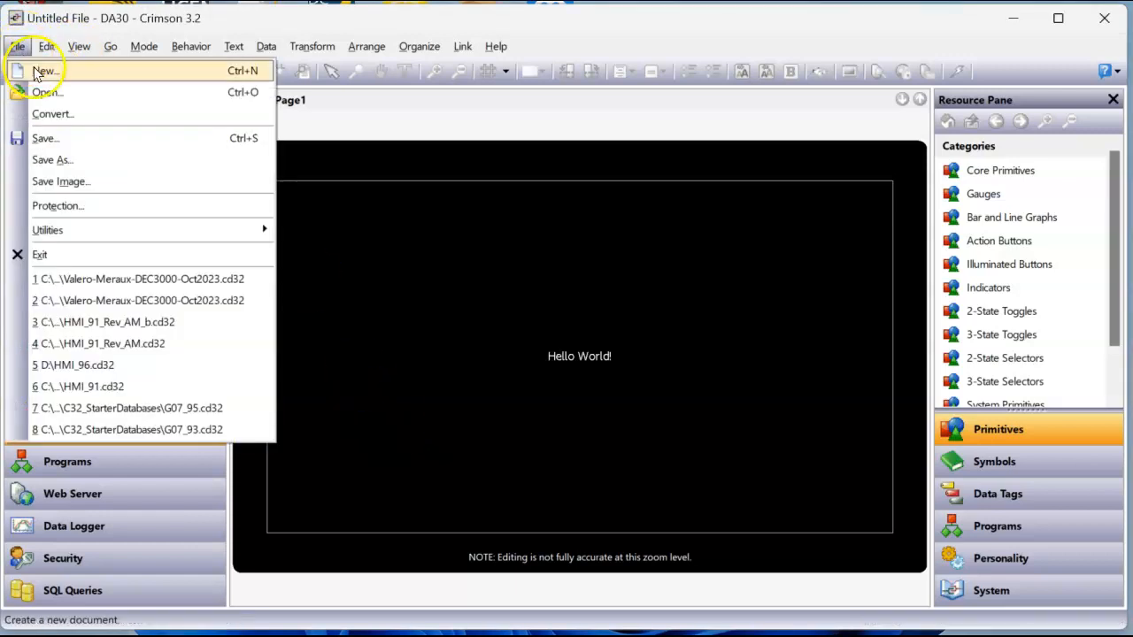
left_click(43, 71)
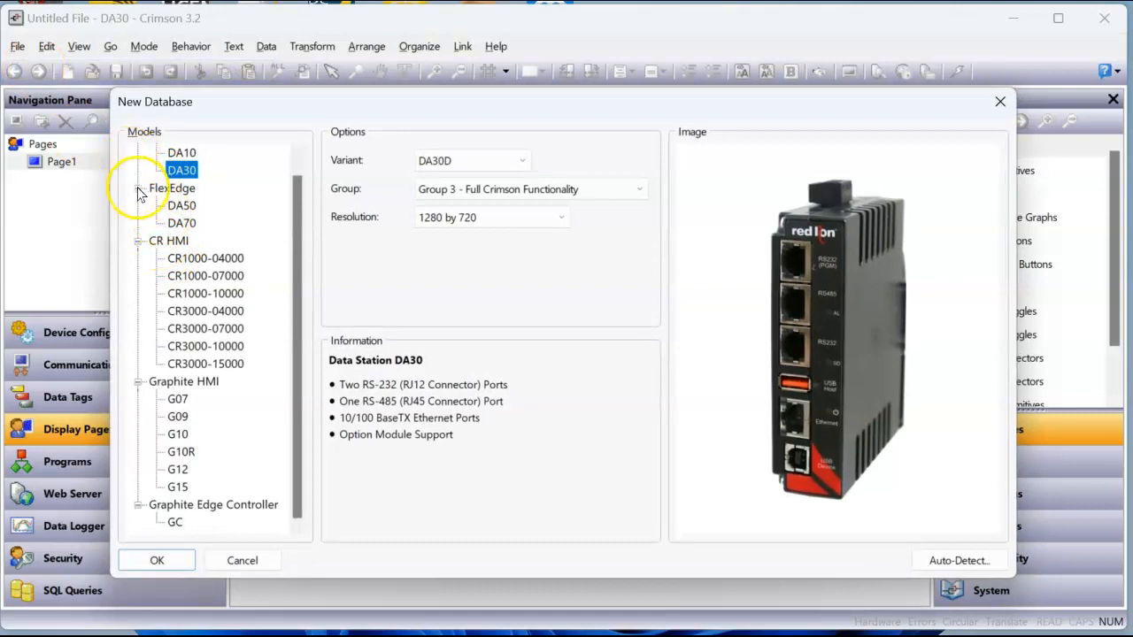
scroll(146, 195, "up", 1)
left_click(138, 153)
left_click(138, 170)
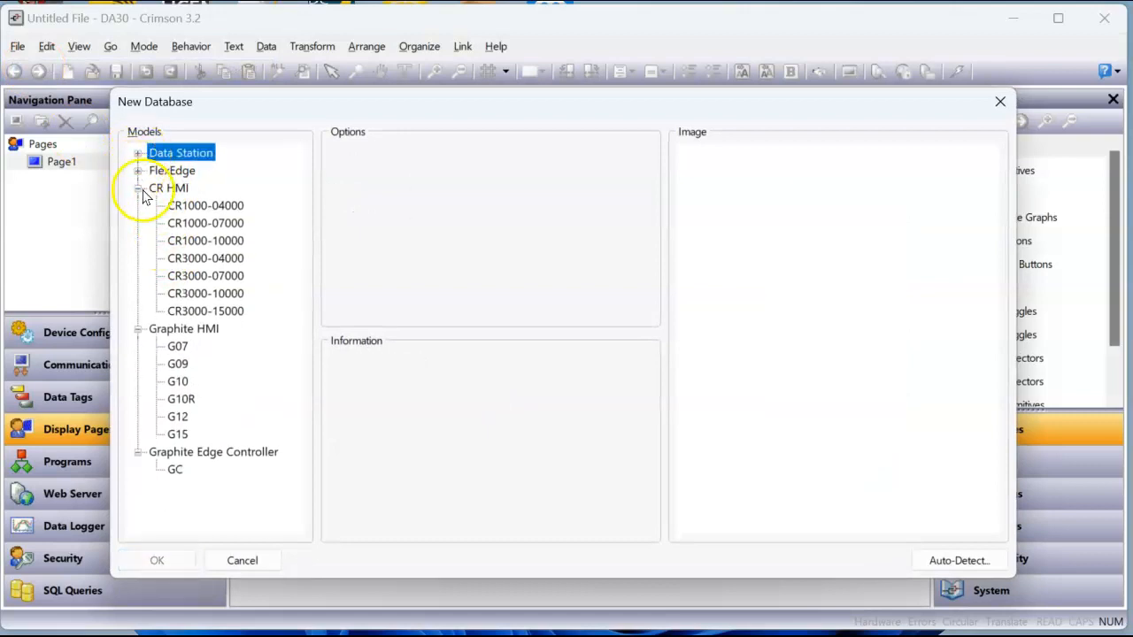
left_click(138, 188)
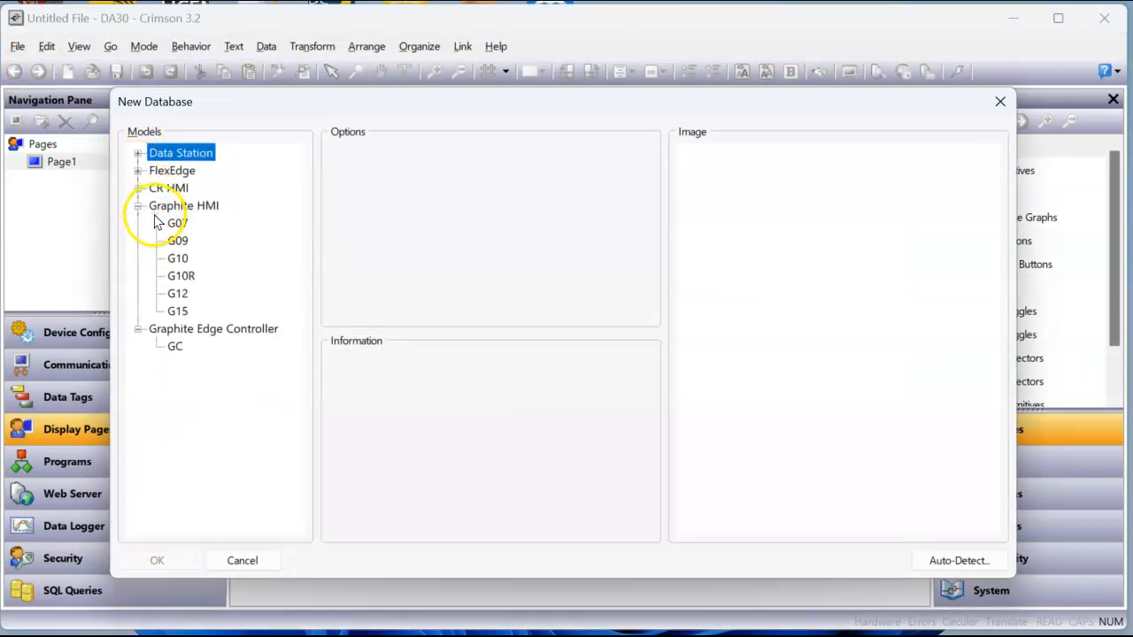
left_click(176, 226)
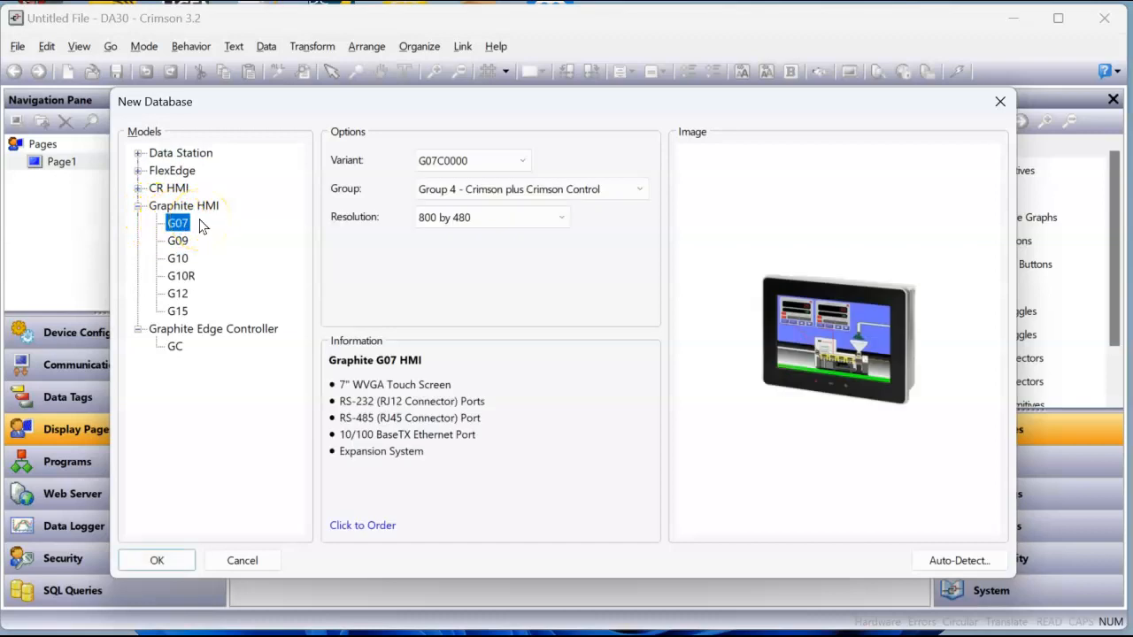
Step: Choose the G07C0000 variant for the G07 and create the database
left_click(519, 160)
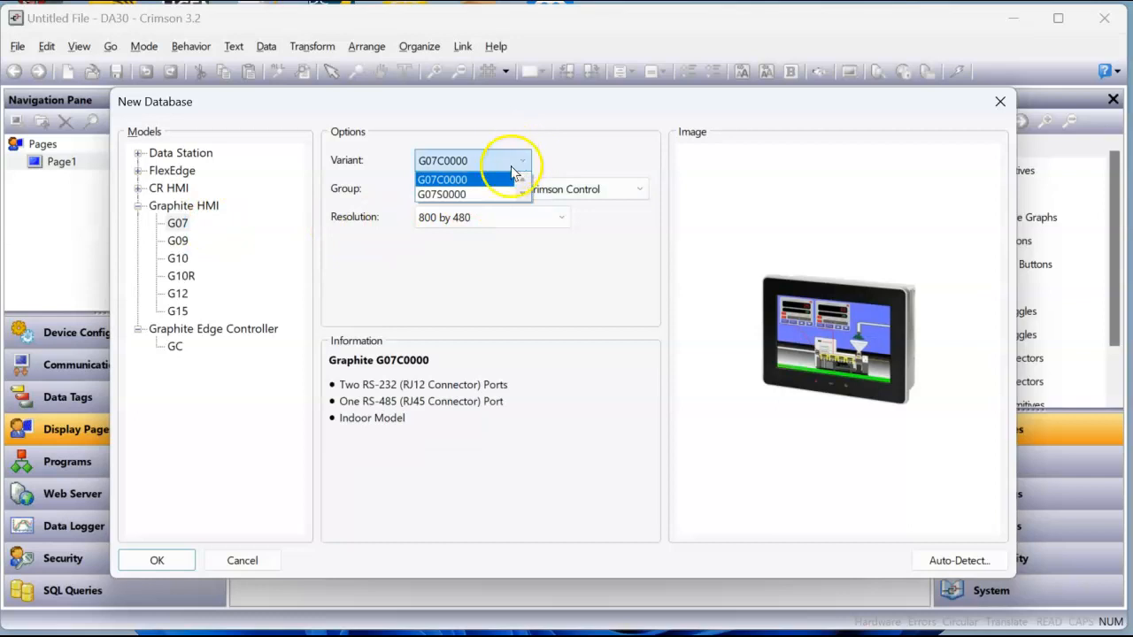
left_click(498, 193)
left_click(520, 161)
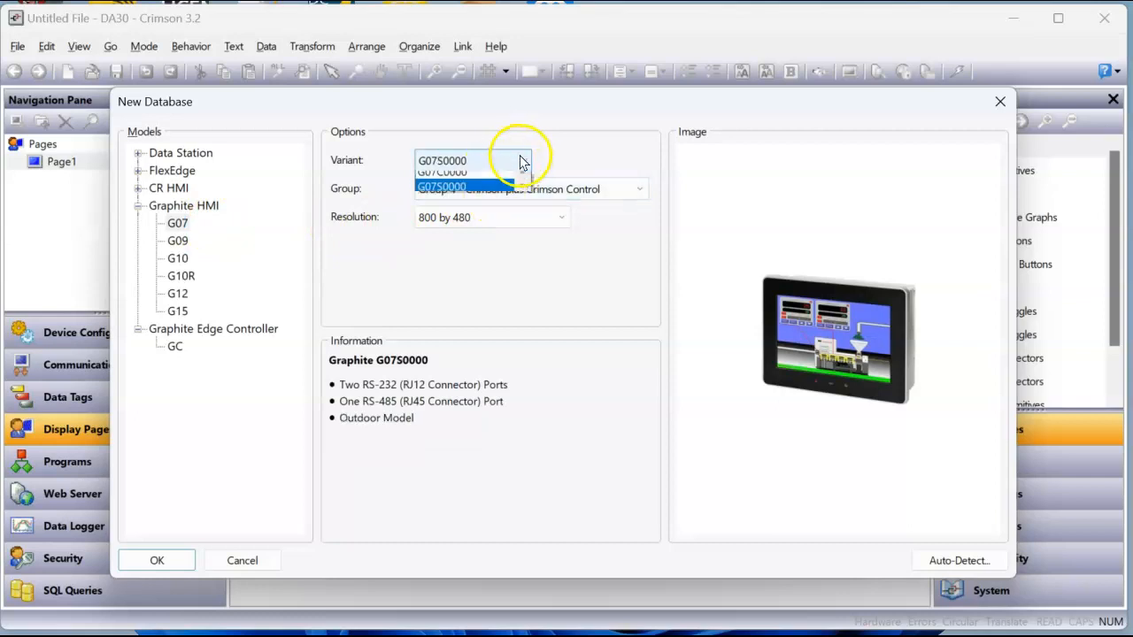
left_click(496, 194)
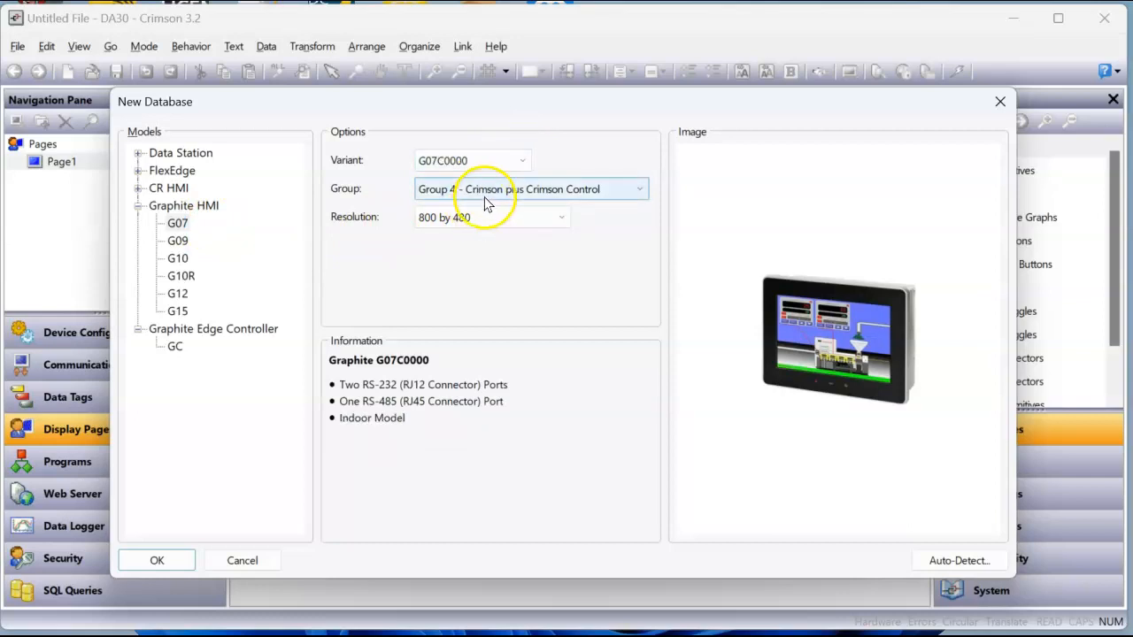
left_click(157, 561)
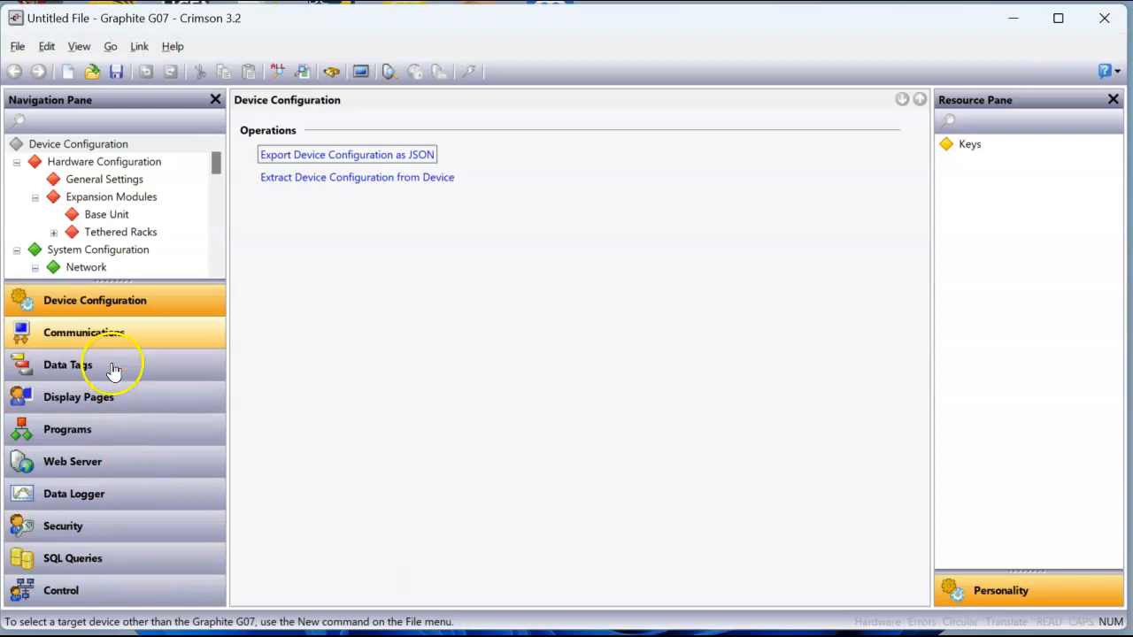
Step: Assign a Control Module to slot 4 of the base unit in the hardware configuration's expansion modules
left_click(83, 270)
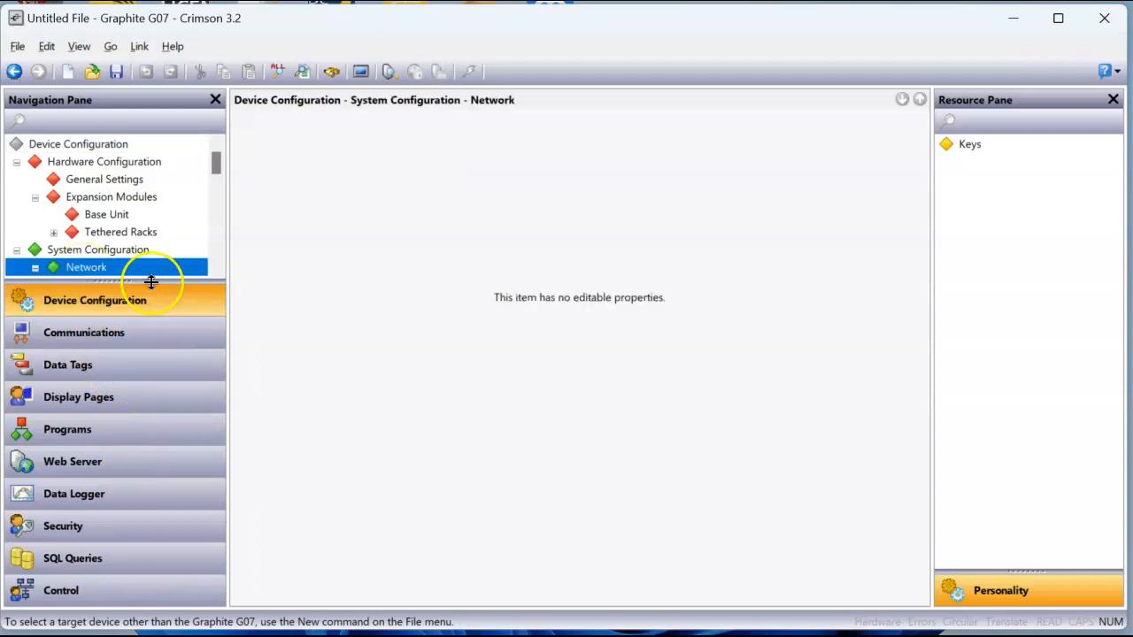
left_click_drag(206, 280, 206, 319)
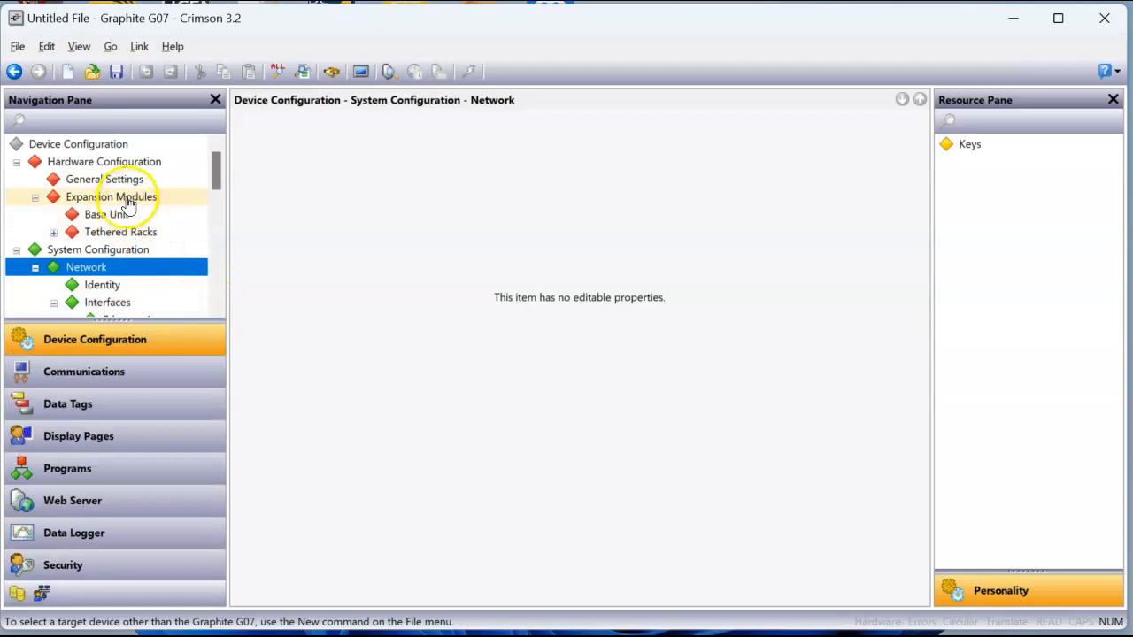
left_click(127, 216)
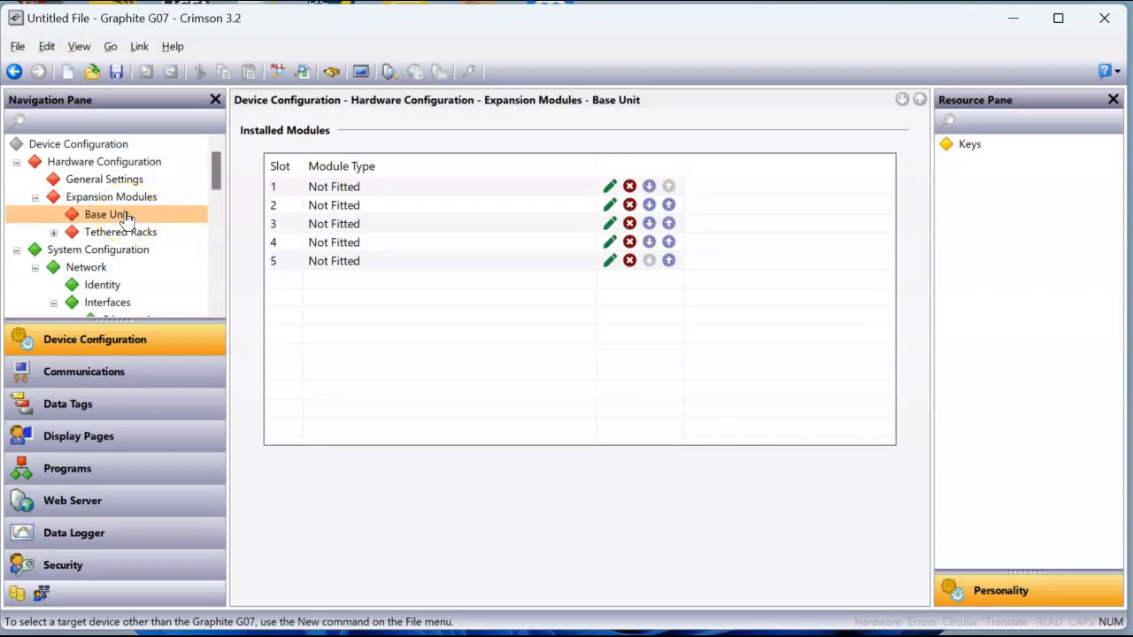
left_click(610, 243)
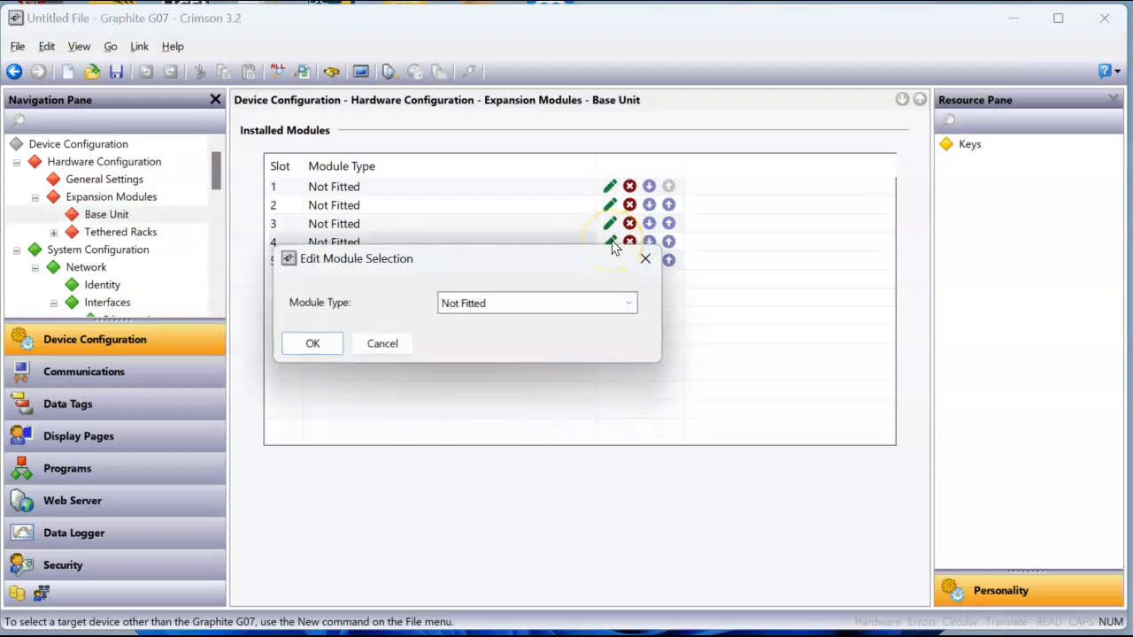
left_click(644, 258)
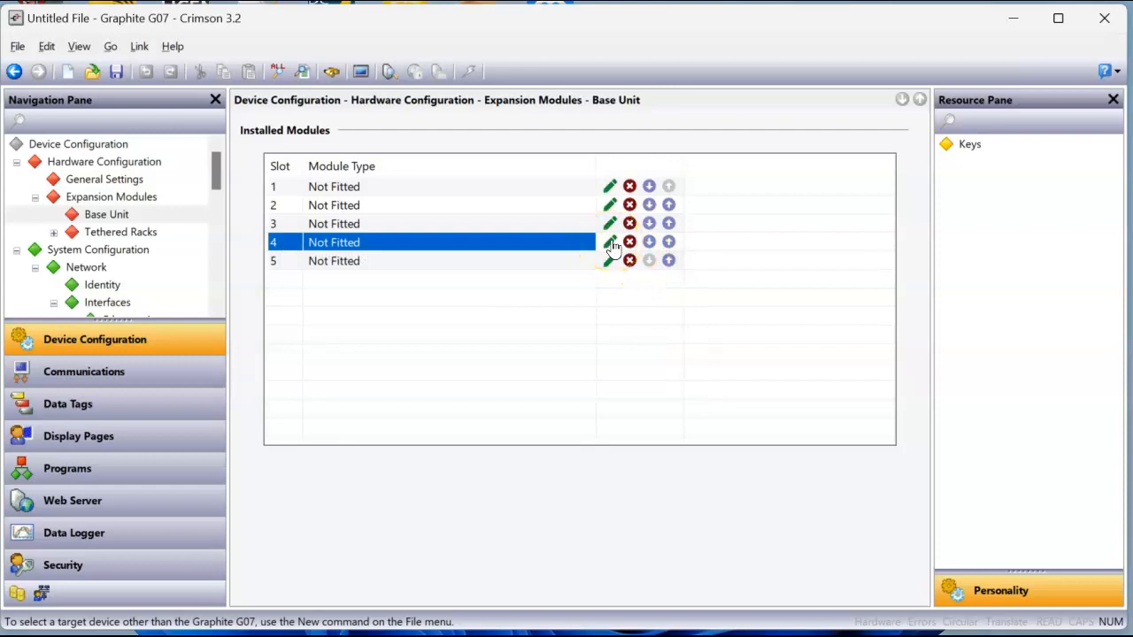
left_click(610, 242)
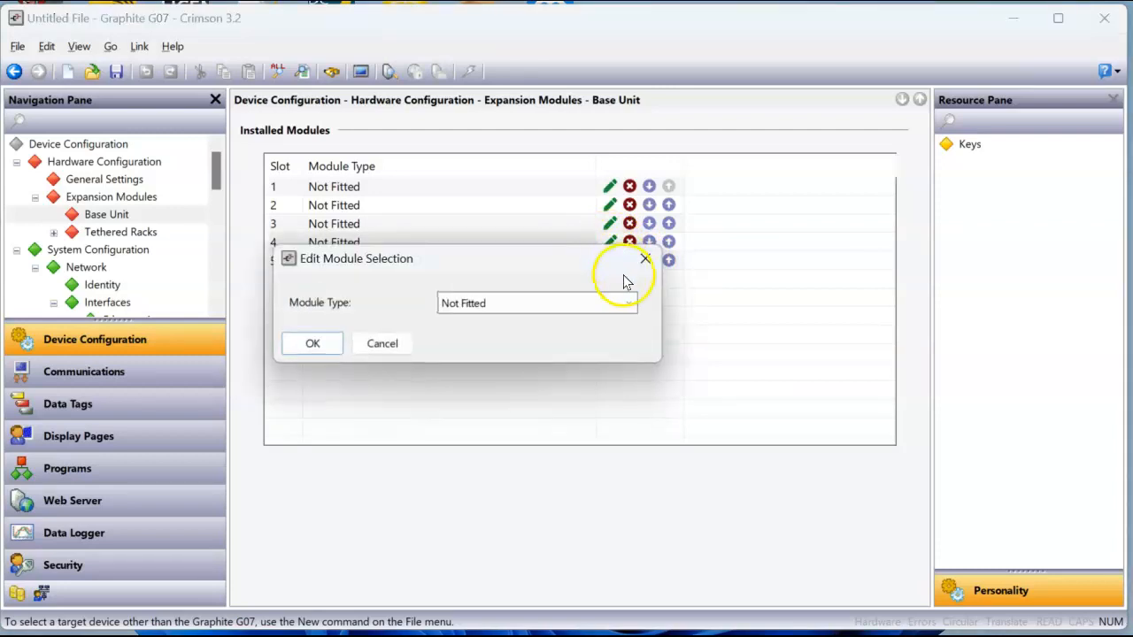
left_click(631, 303)
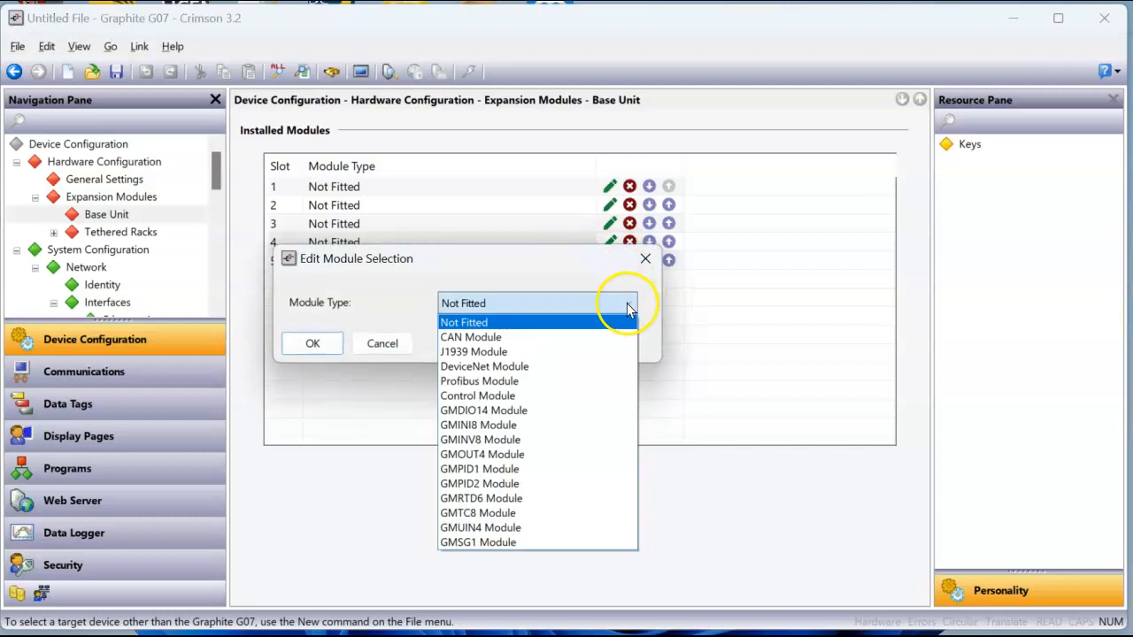
left_click(532, 400)
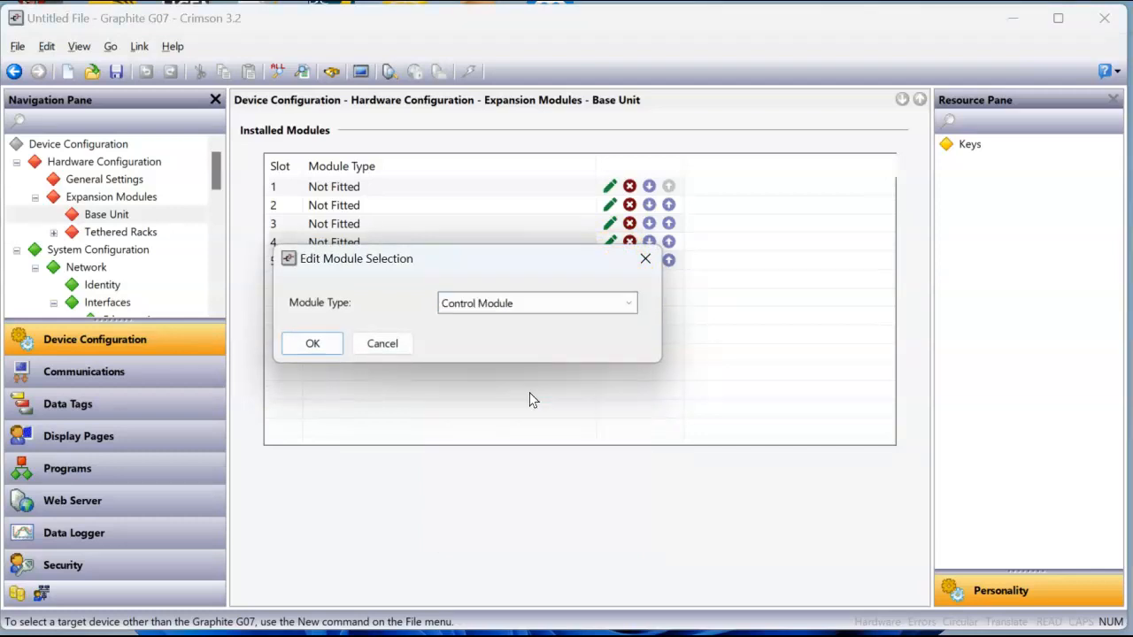
left_click(314, 347)
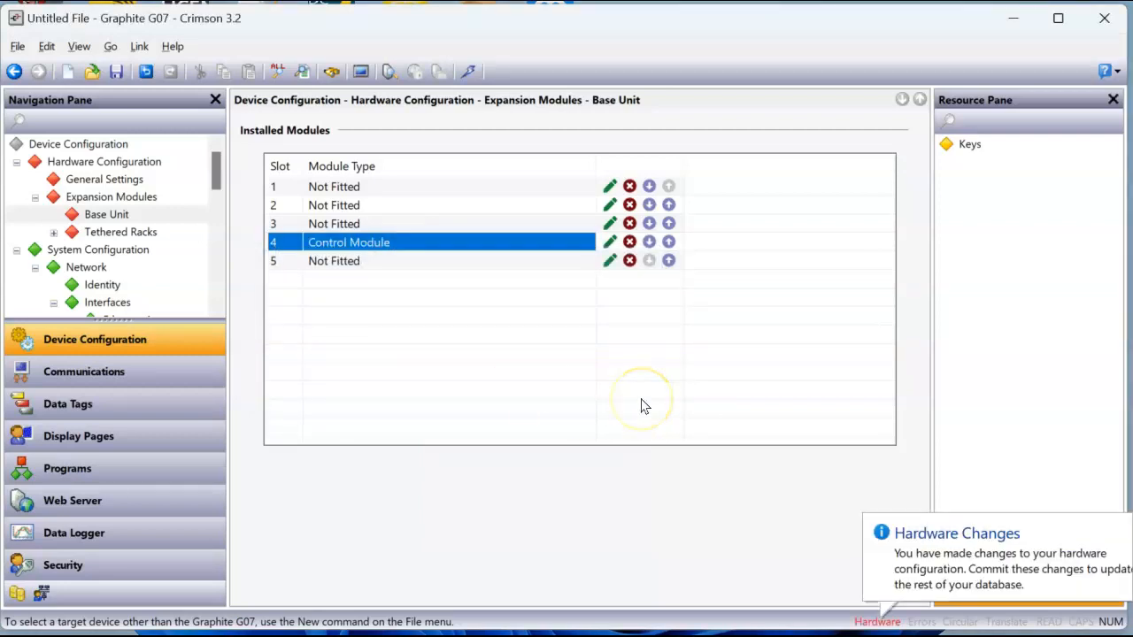
Step: Assign a GMUIN4 Module to slot 5 of the base unit
left_click(610, 264)
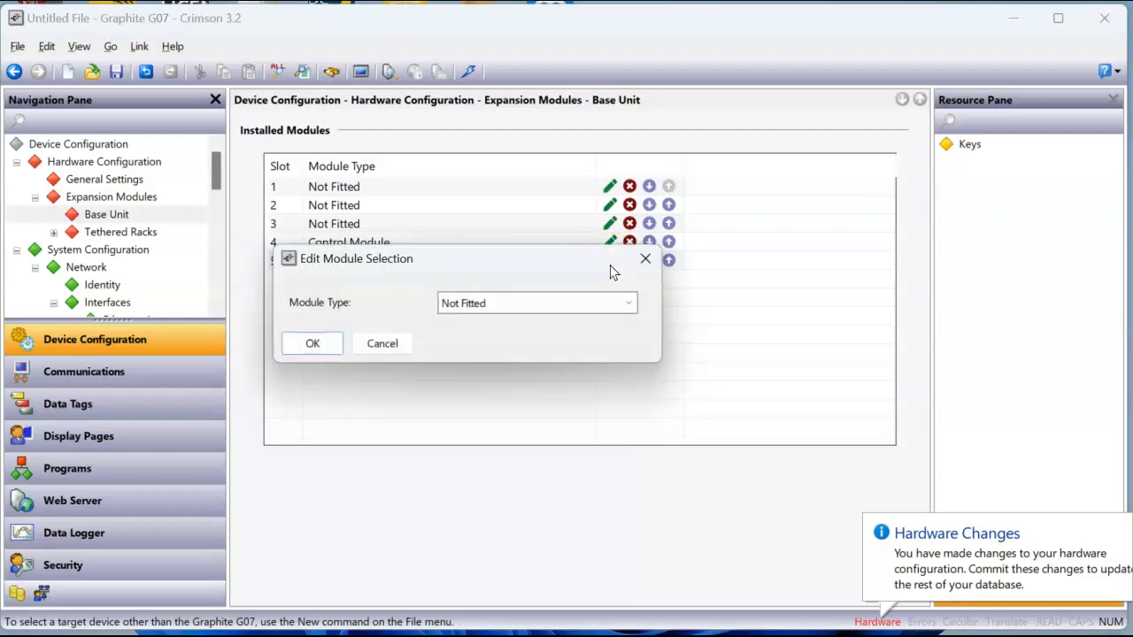
left_click(630, 303)
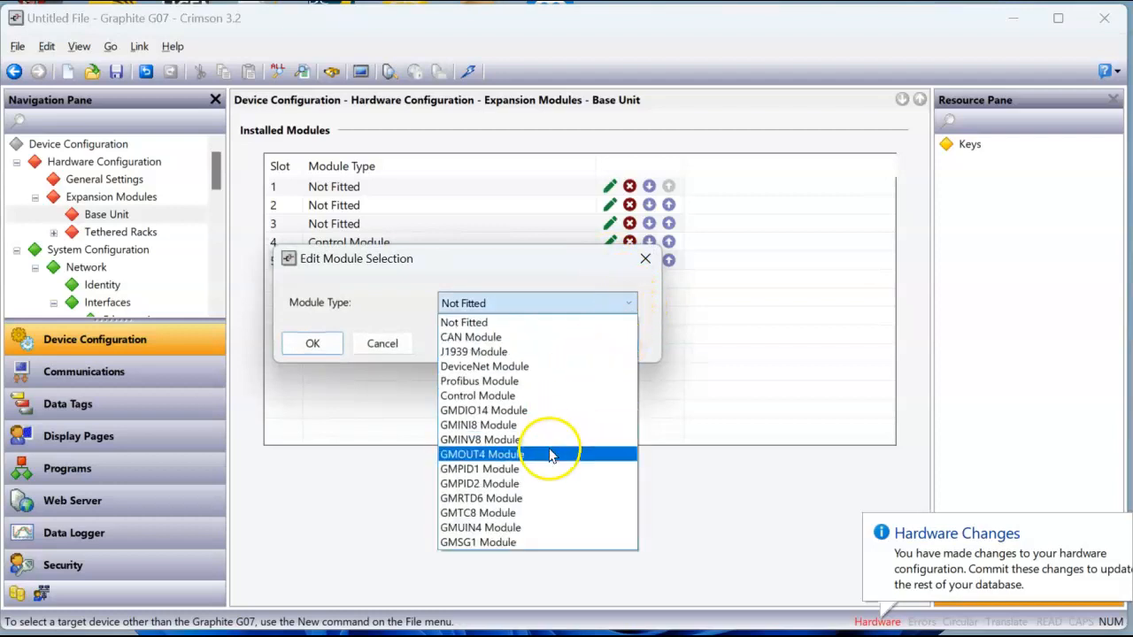
left_click(534, 528)
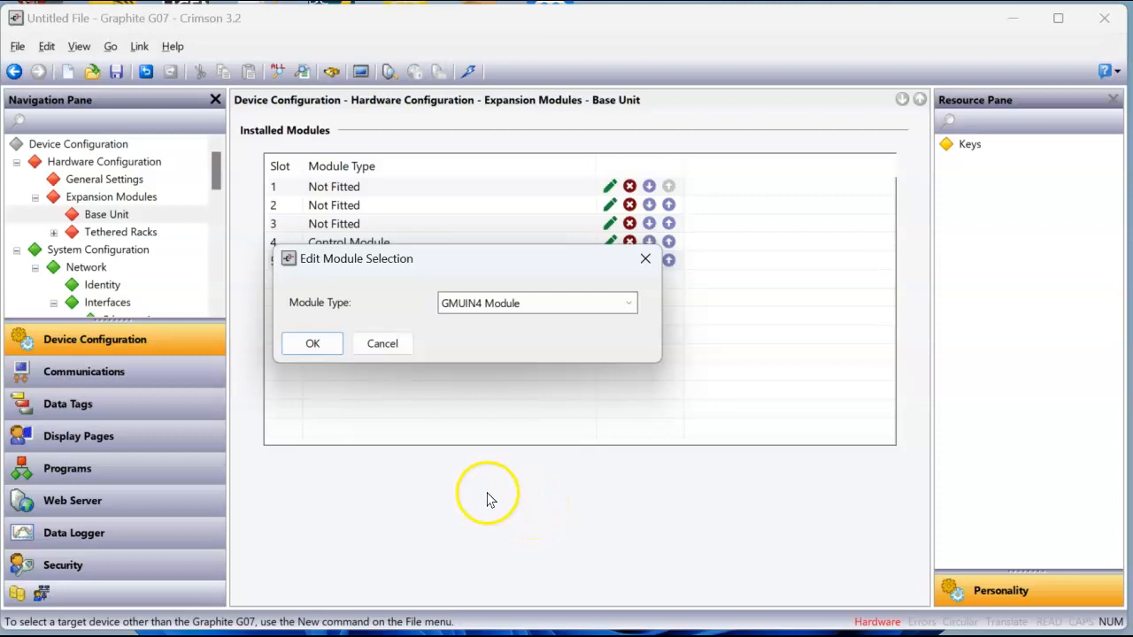
left_click(322, 347)
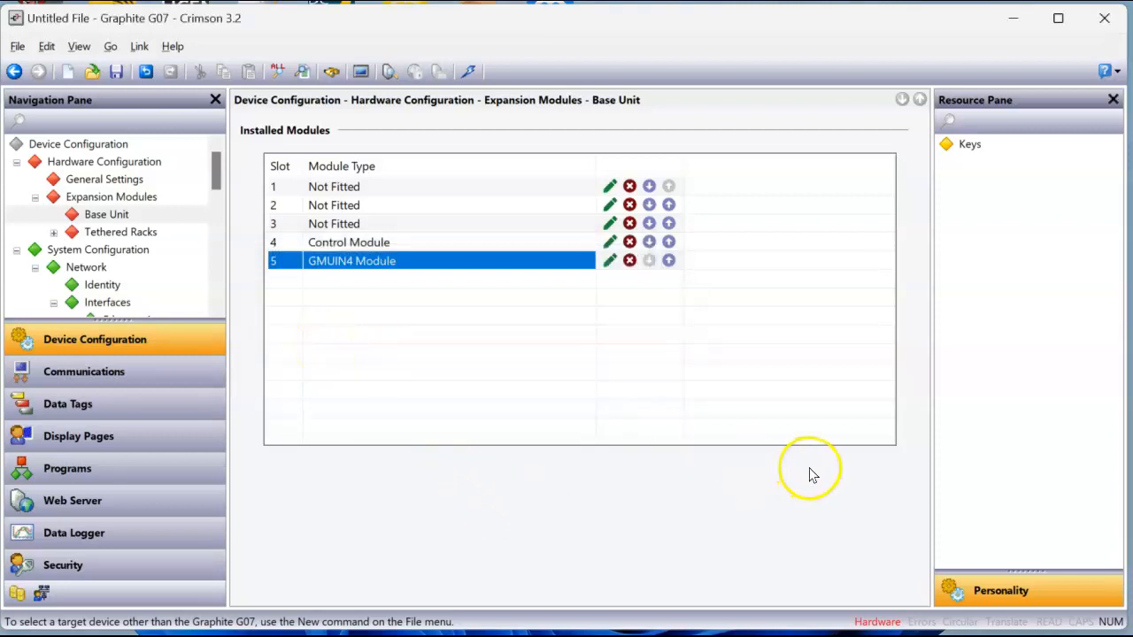
Step: Commit the pending hardware configuration changes to the database
left_click(879, 622)
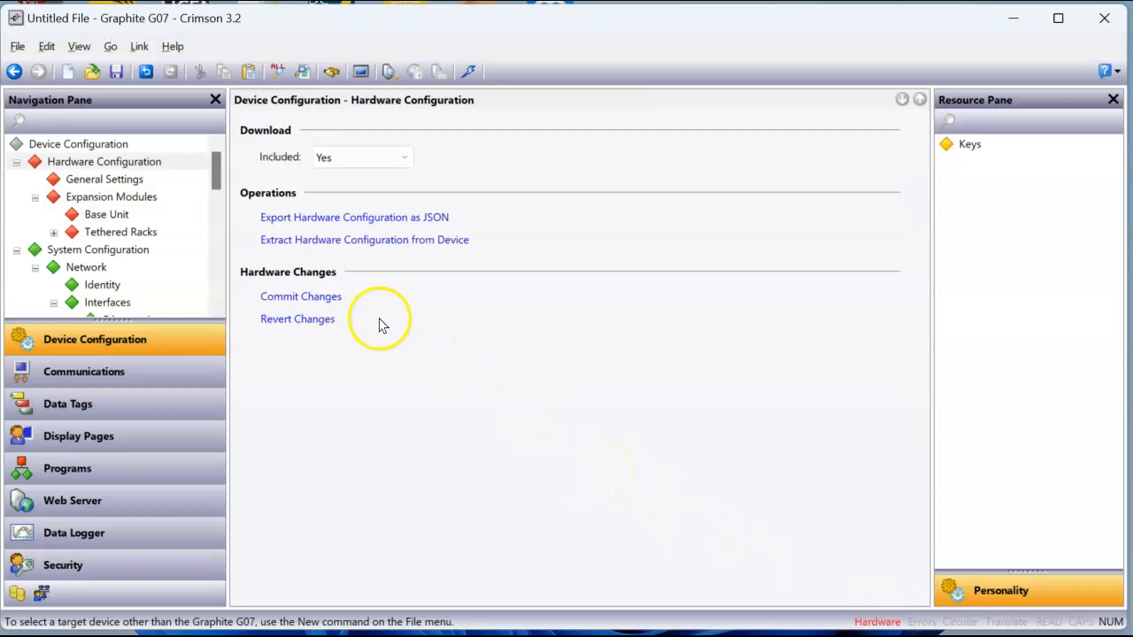
left_click_drag(206, 331, 185, 294)
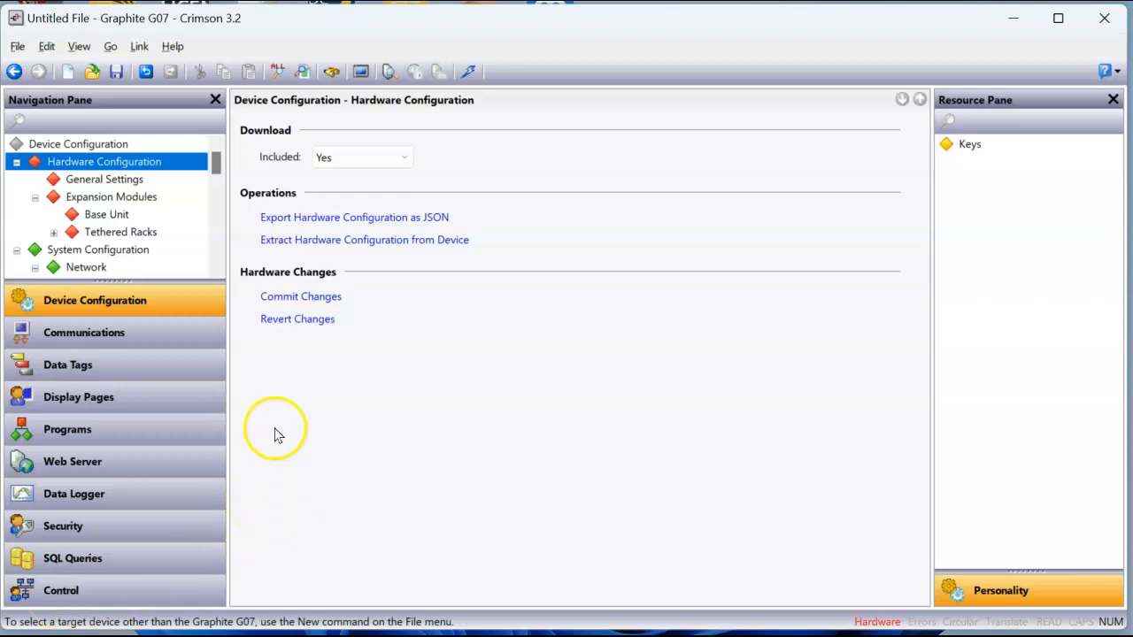
left_click(294, 298)
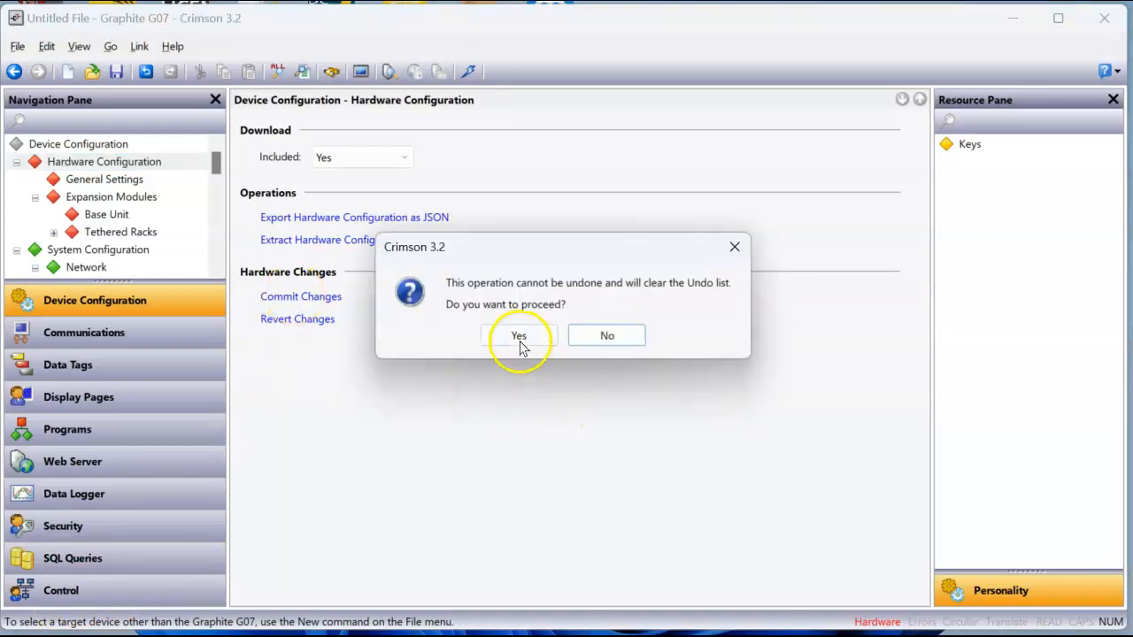
left_click(519, 337)
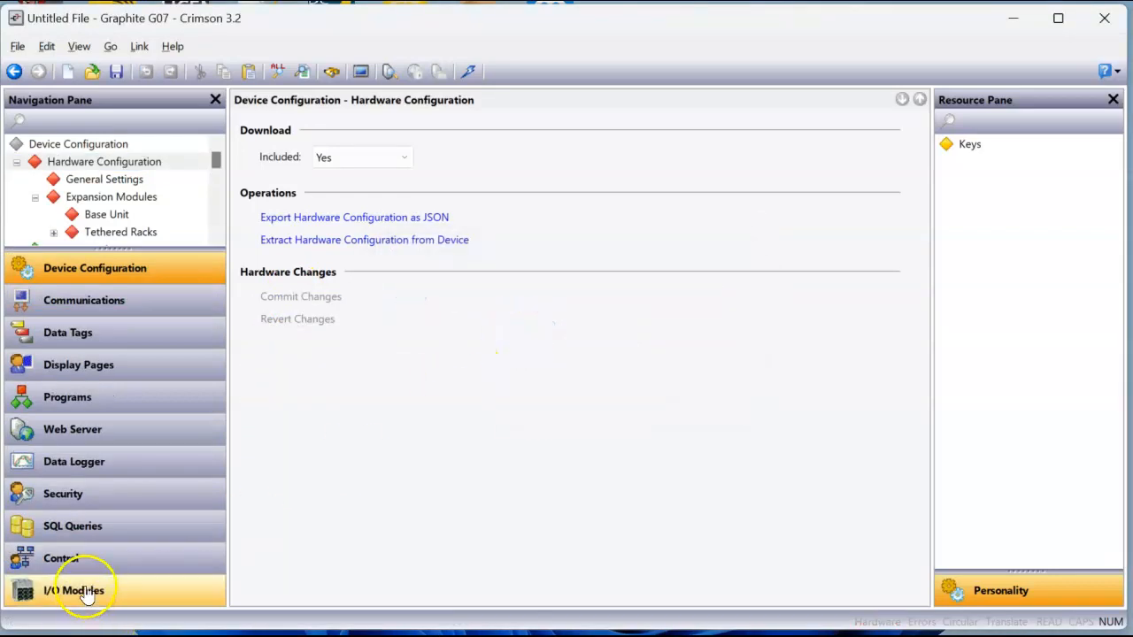
Step: Configure Input 1 of the GMUIN4 I/O module as a Type-J thermocouple
left_click(100, 599)
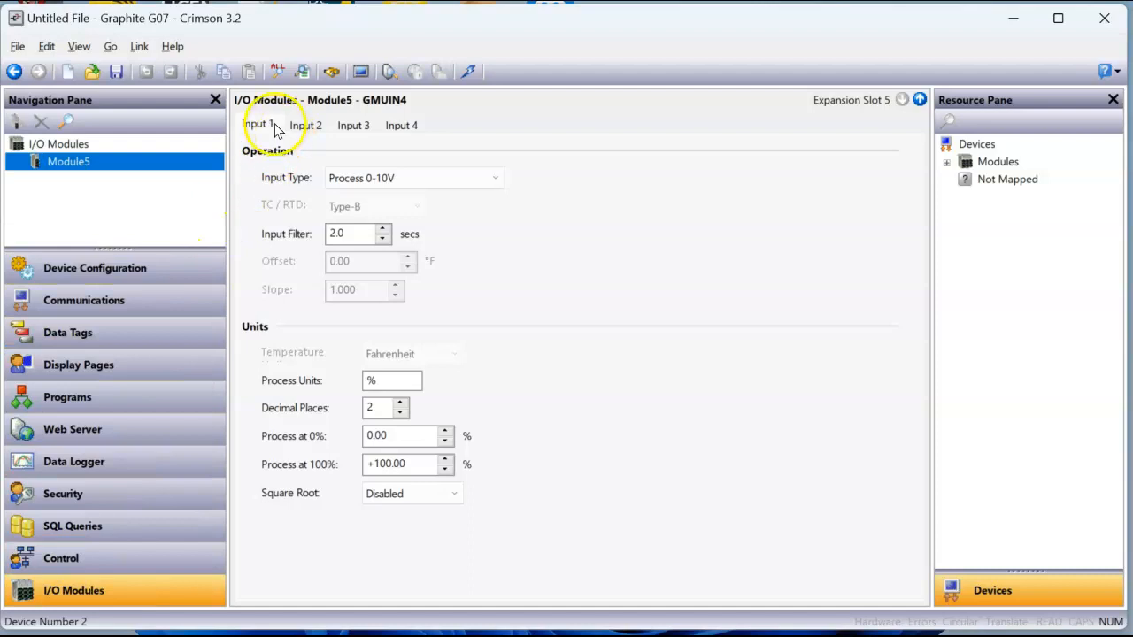
left_click(474, 186)
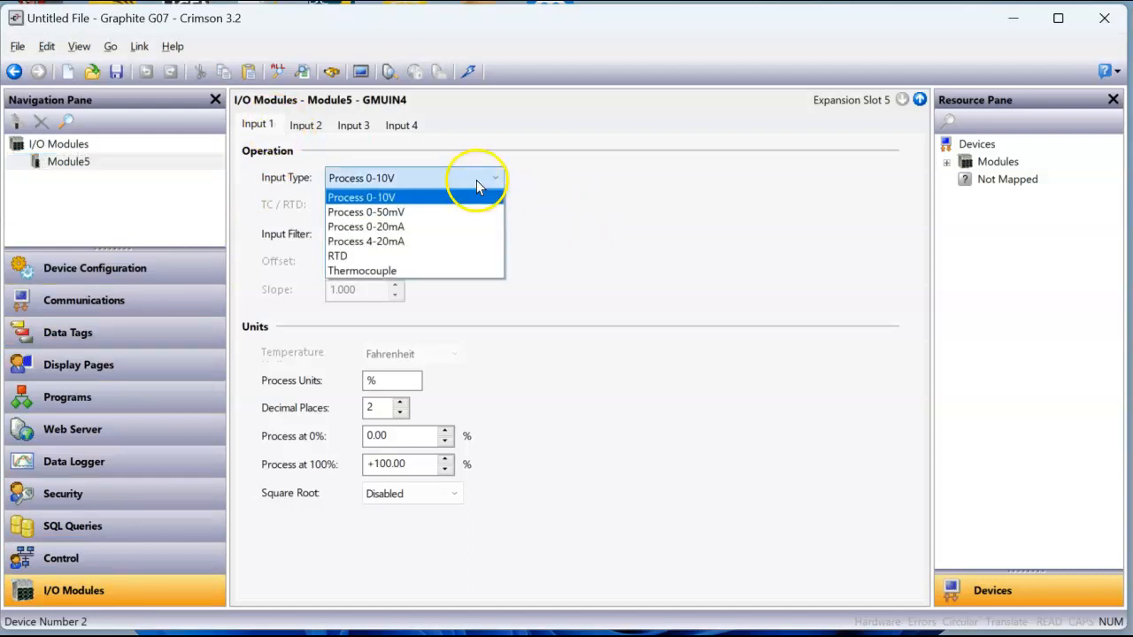
left_click(414, 271)
left_click(395, 208)
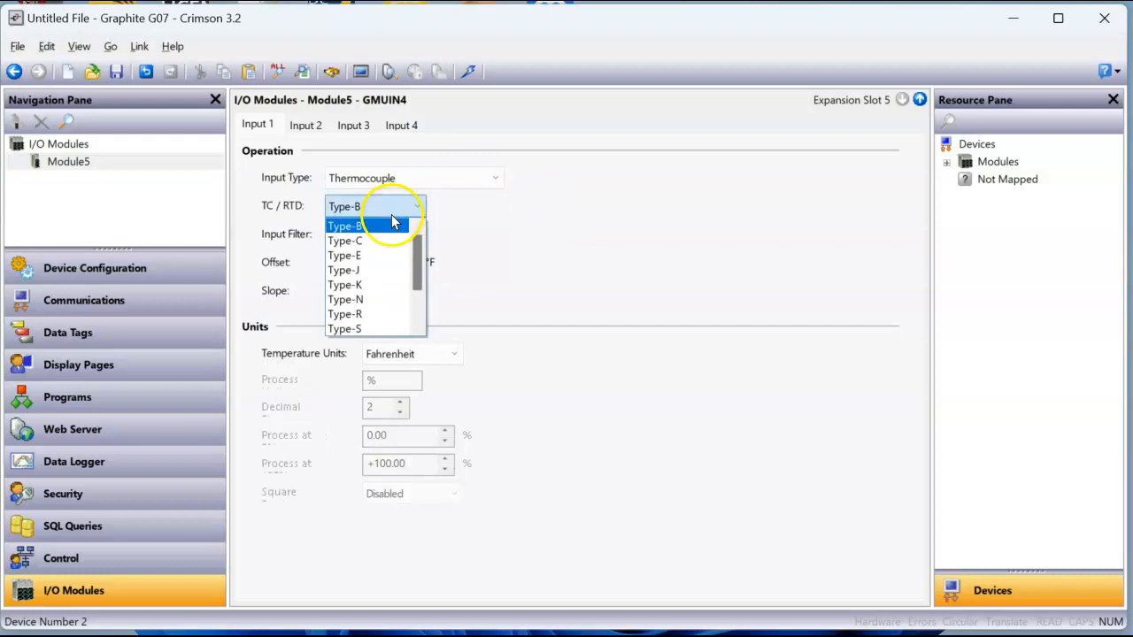
left_click(372, 269)
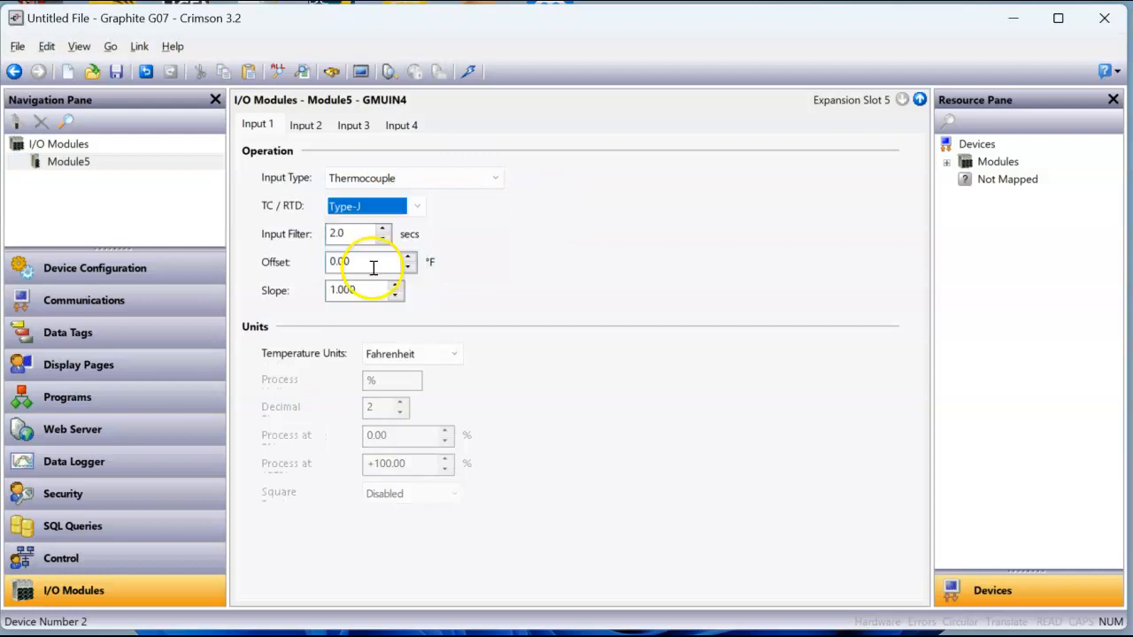
Step: Configure Input 2 of the GMUIN4 module as a Type-J thermocouple
left_click(307, 126)
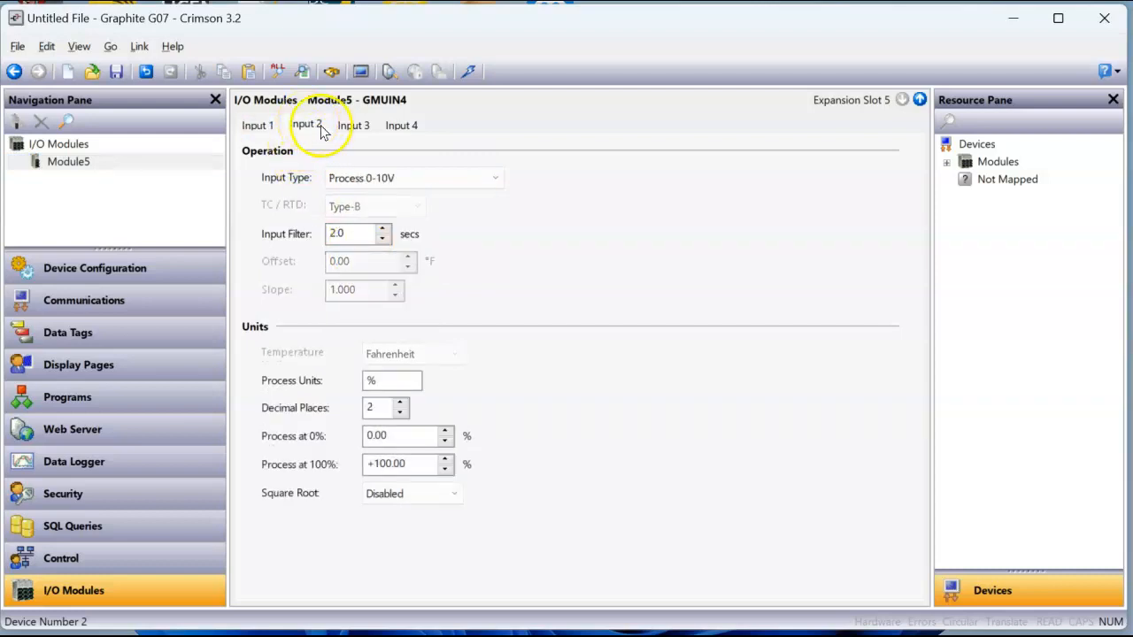
left_click(440, 189)
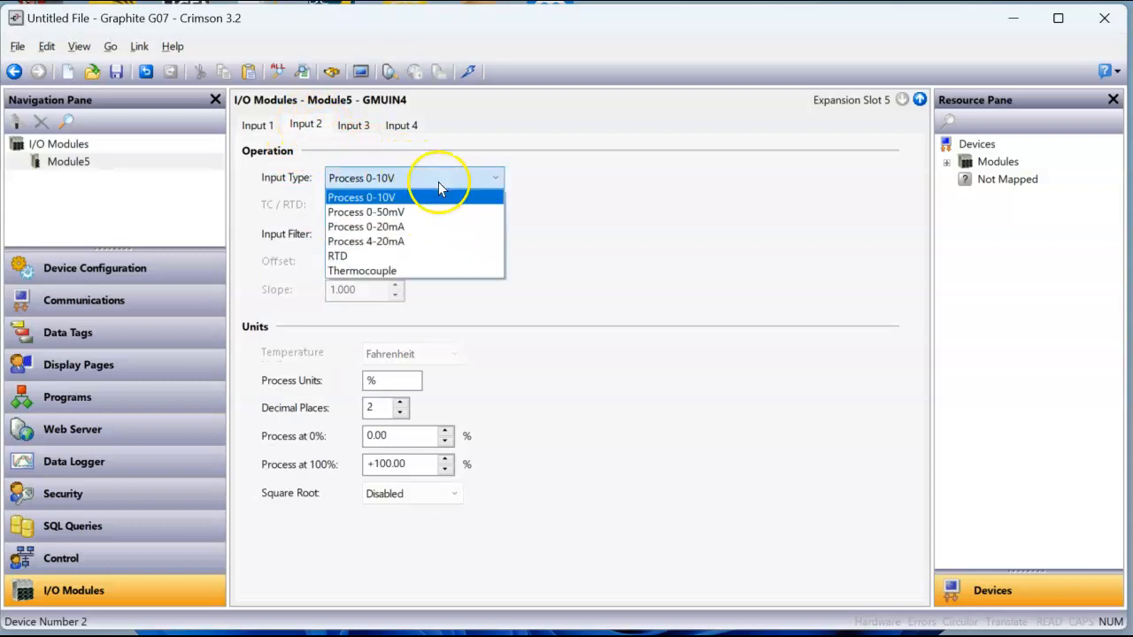
left_click(423, 272)
left_click(398, 206)
left_click(390, 269)
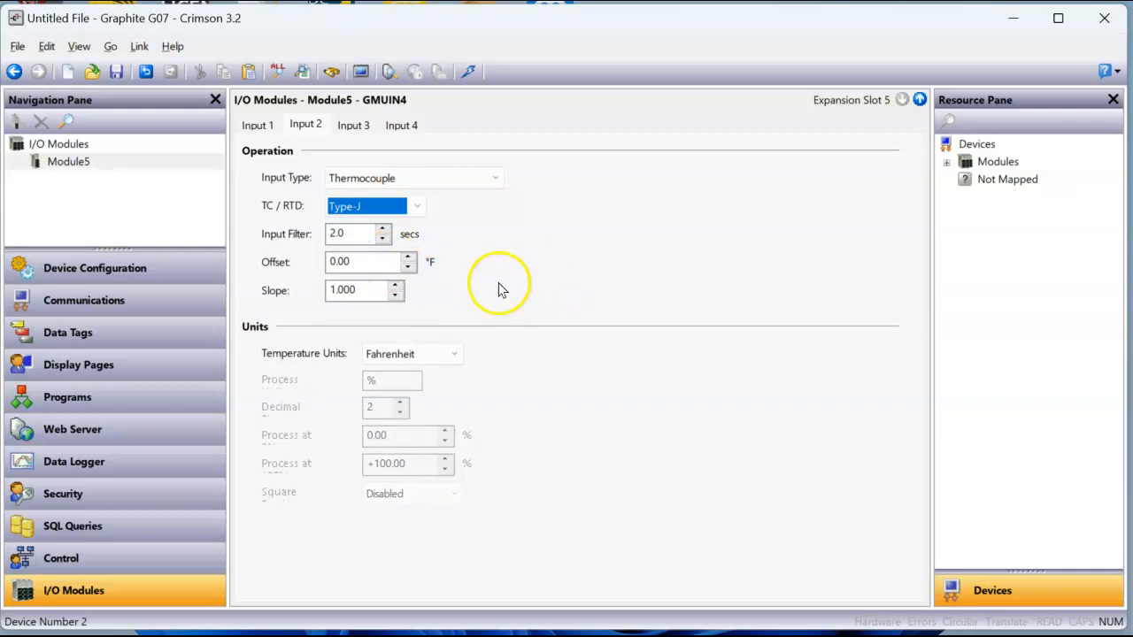
Step: Create a numeric data tag named Ch_1 in the Data Tags section
left_click(129, 344)
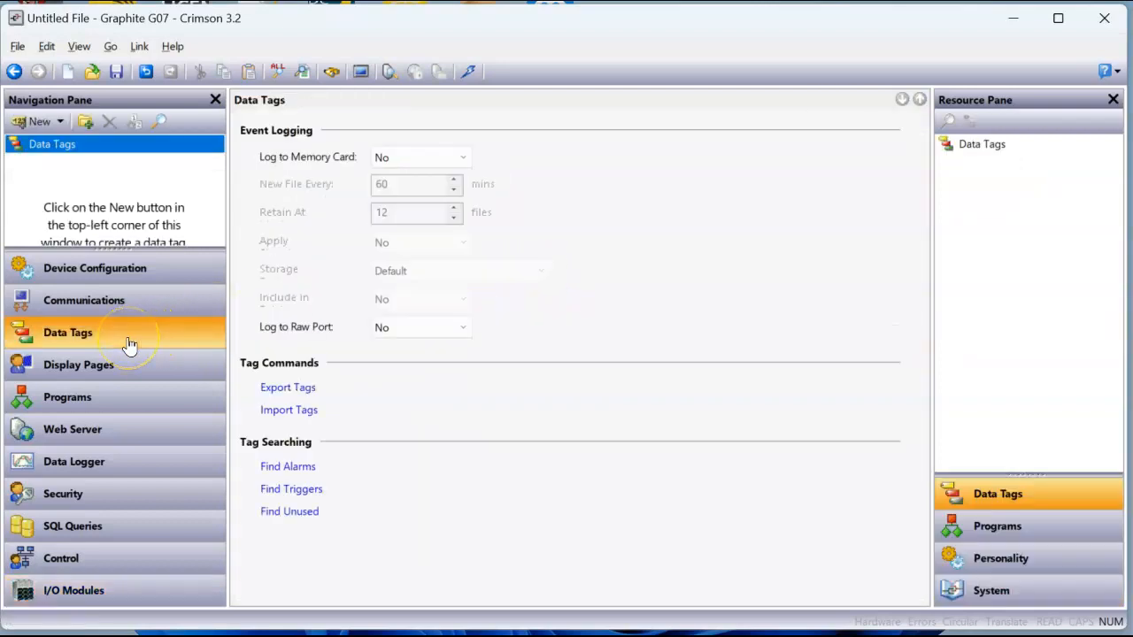
left_click_drag(139, 248, 162, 405)
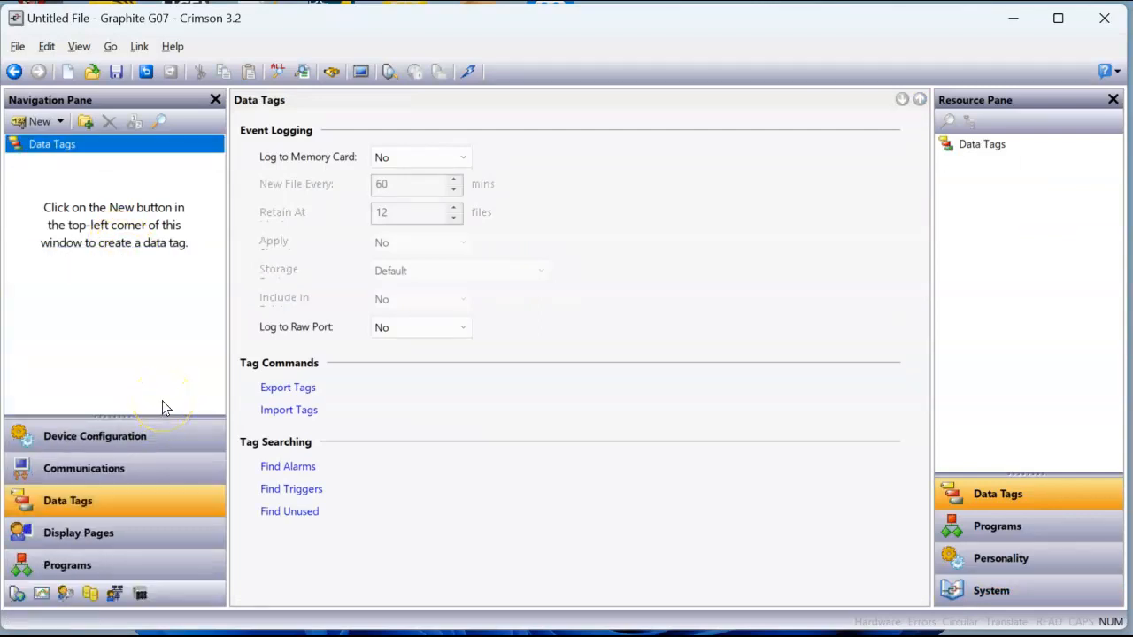
left_click(37, 122)
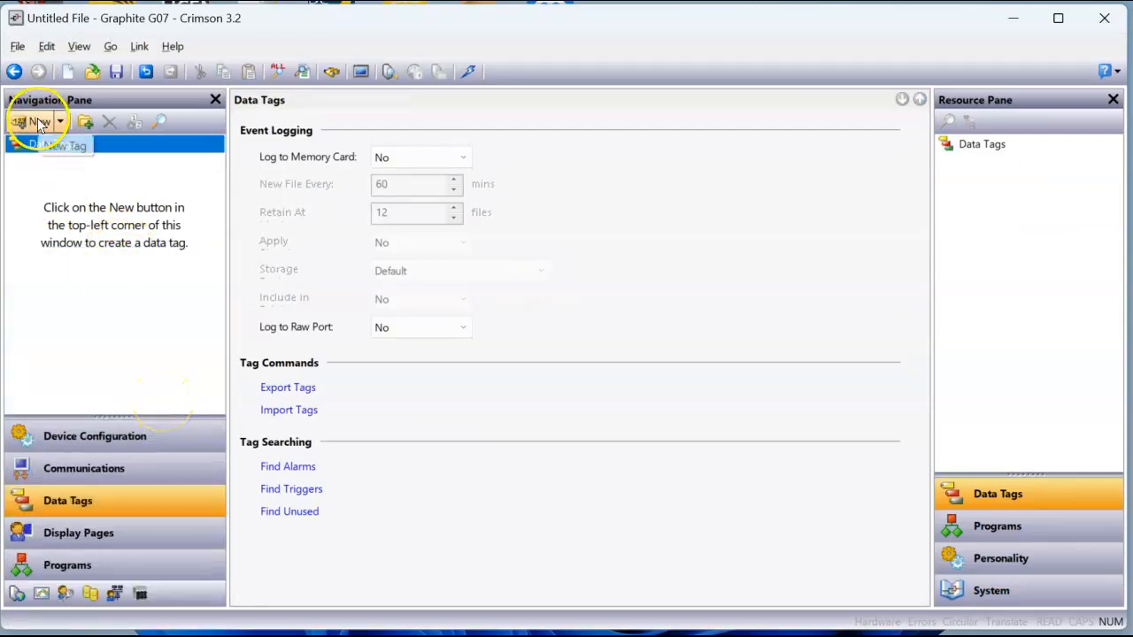
left_click(55, 166)
type("Ch_1")
key("Return")
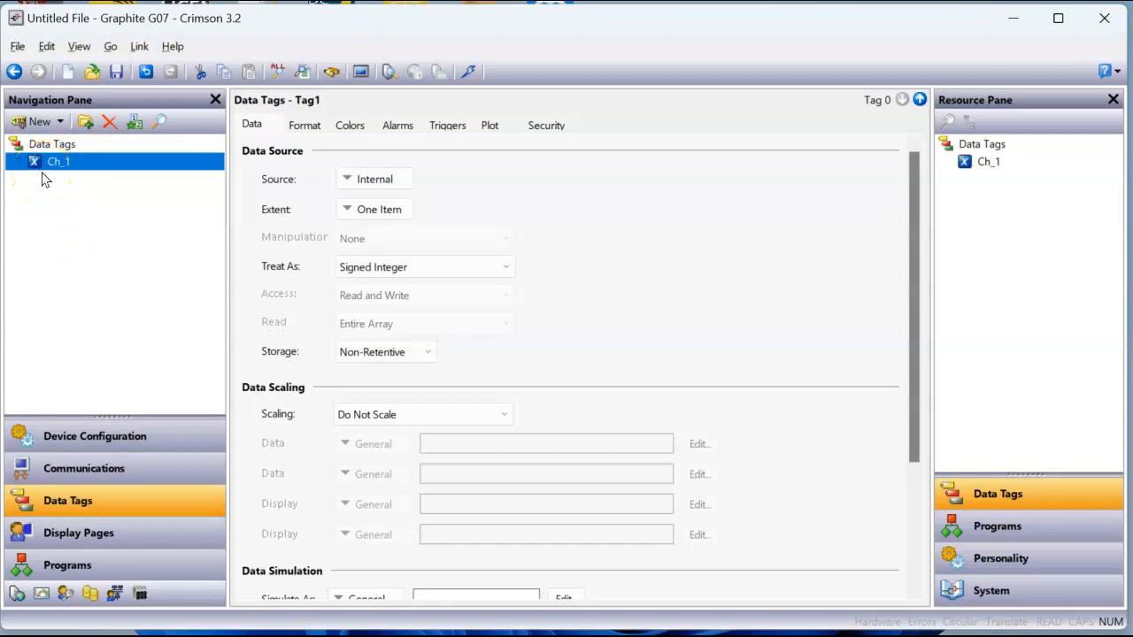
Step: Map the Ch_1 tag's data source to the PV1 property in the Input Status group of Module5
left_click(373, 181)
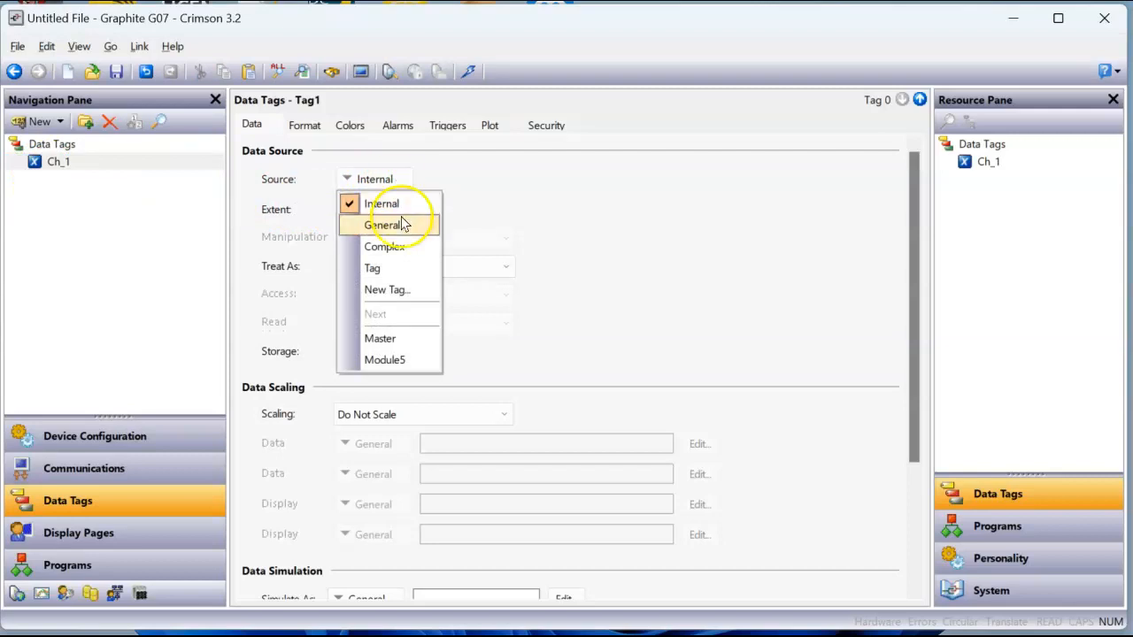
left_click(410, 357)
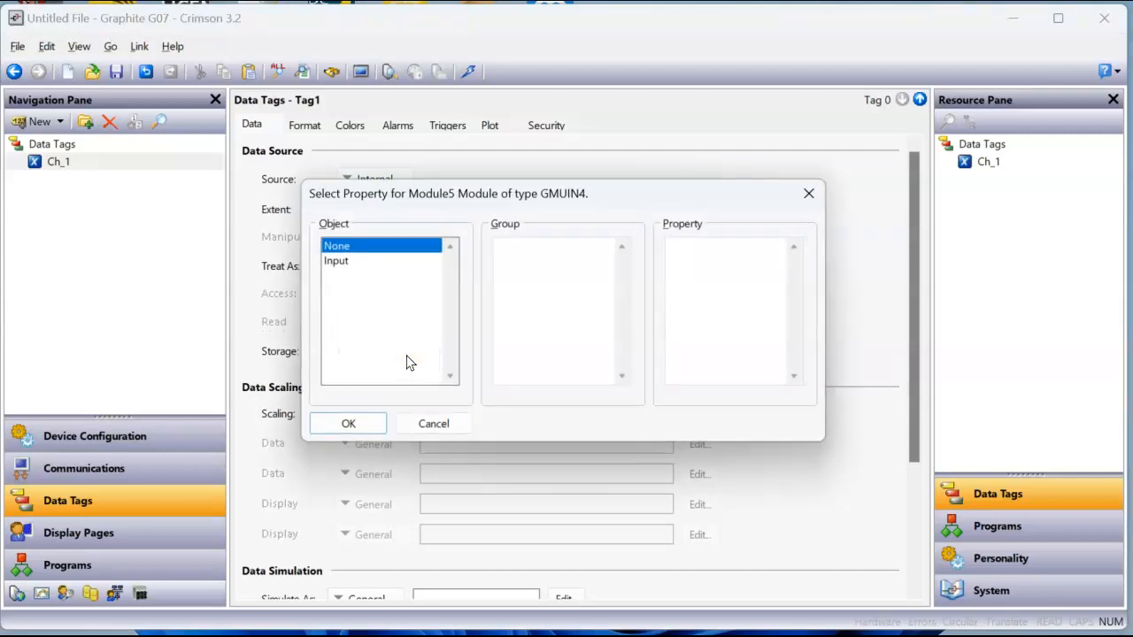
left_click(340, 263)
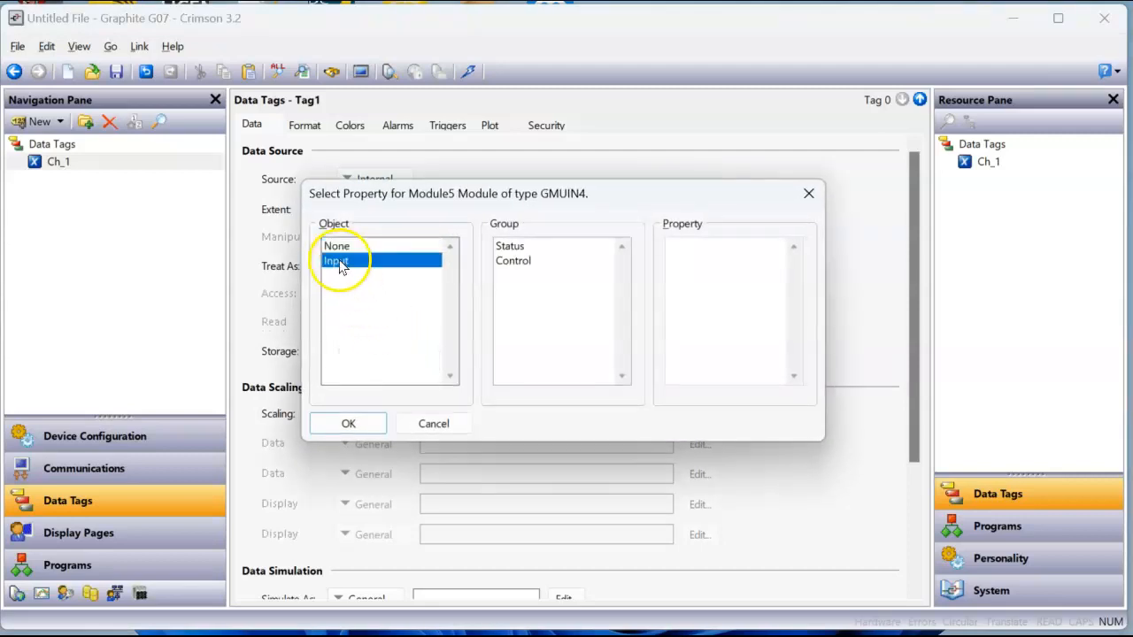
left_click(513, 250)
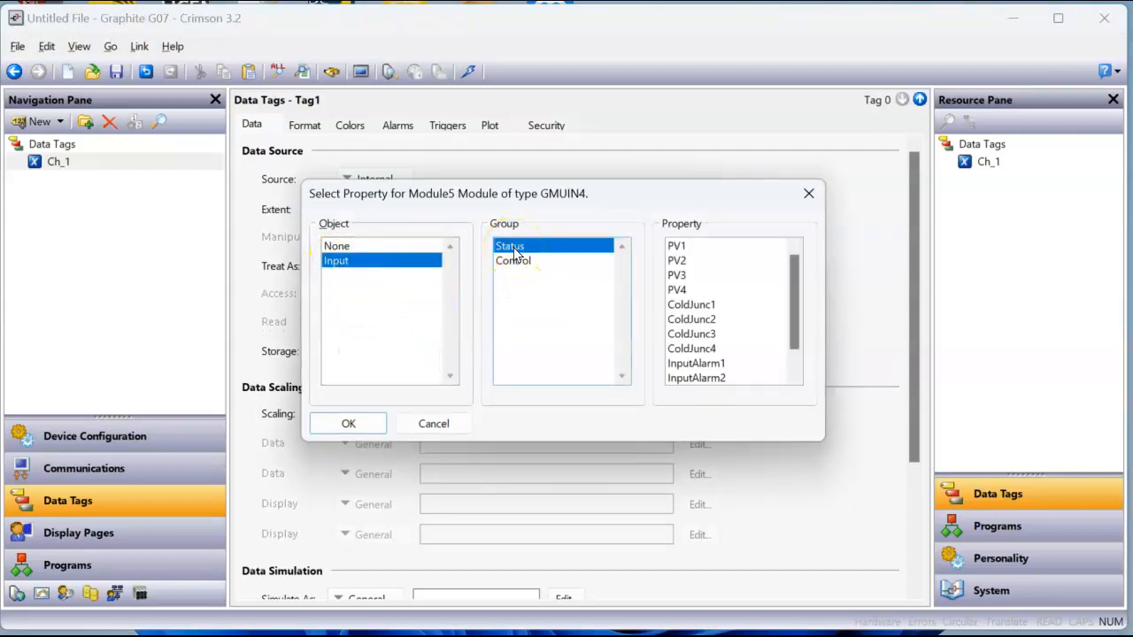
left_click(693, 249)
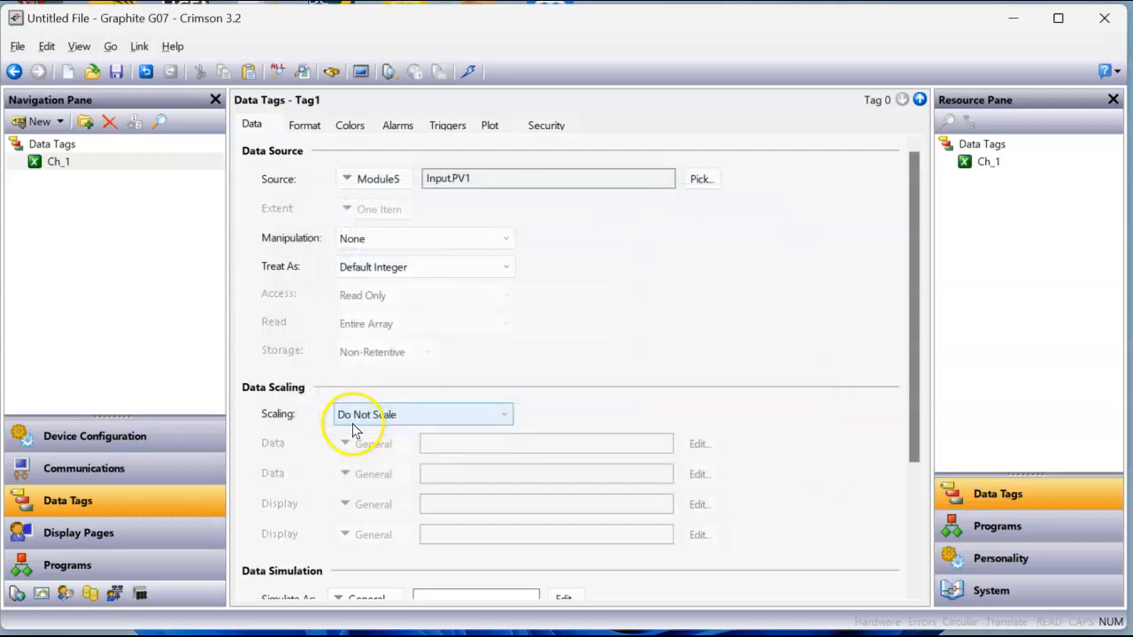
Step: Duplicate the Ch_1 tag and map the copy's source to the PV2 input status property of Module5
left_click(47, 169)
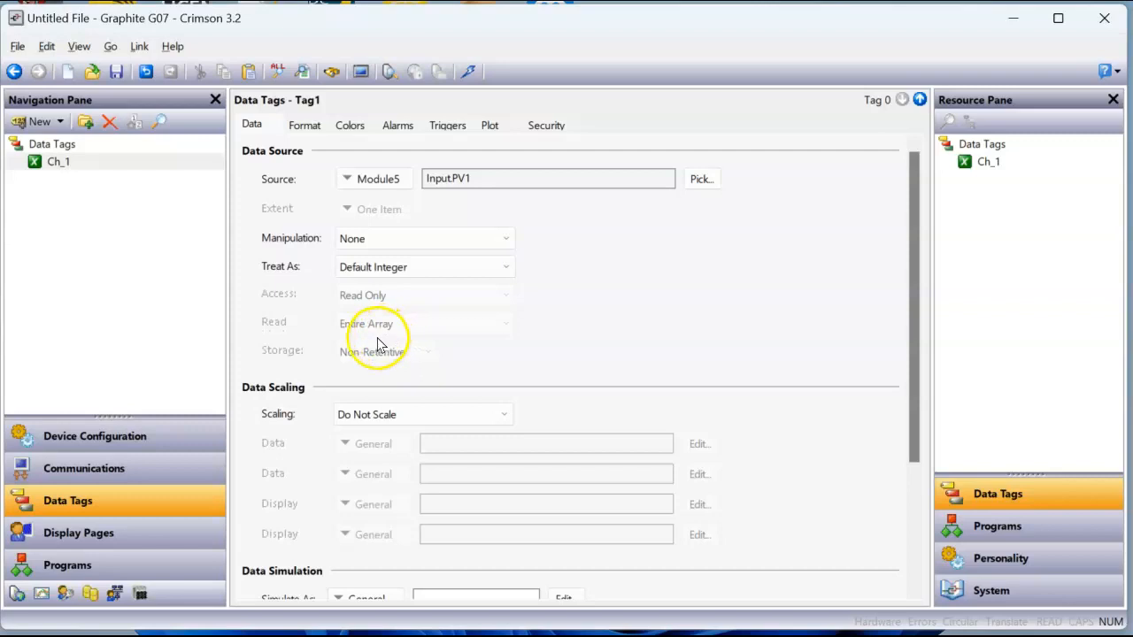
left_click(120, 165)
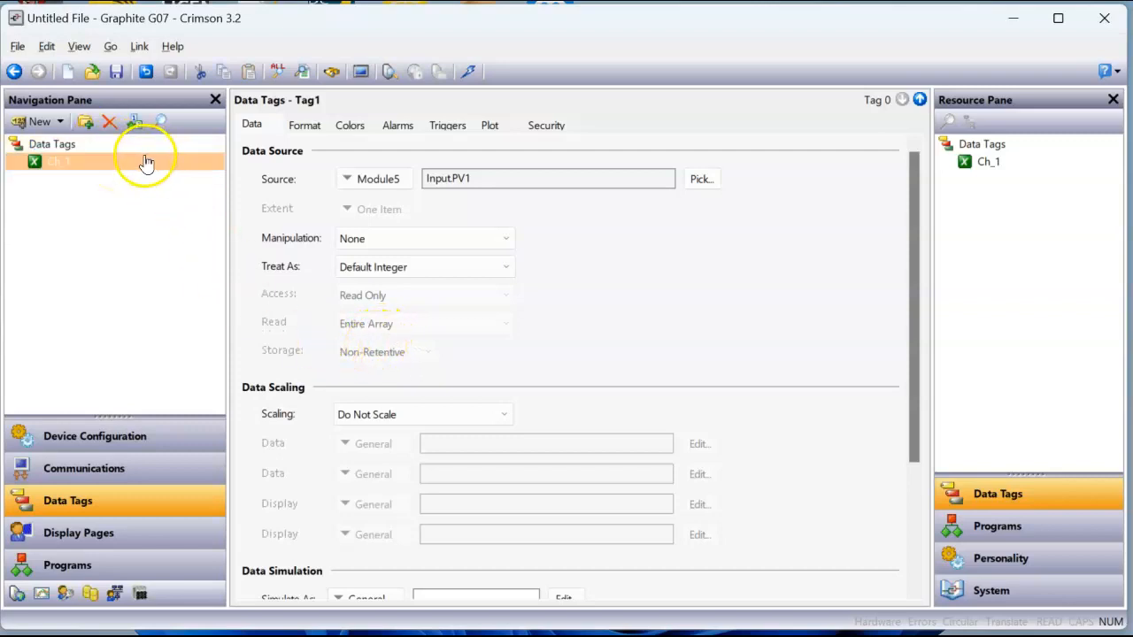
left_click(147, 162)
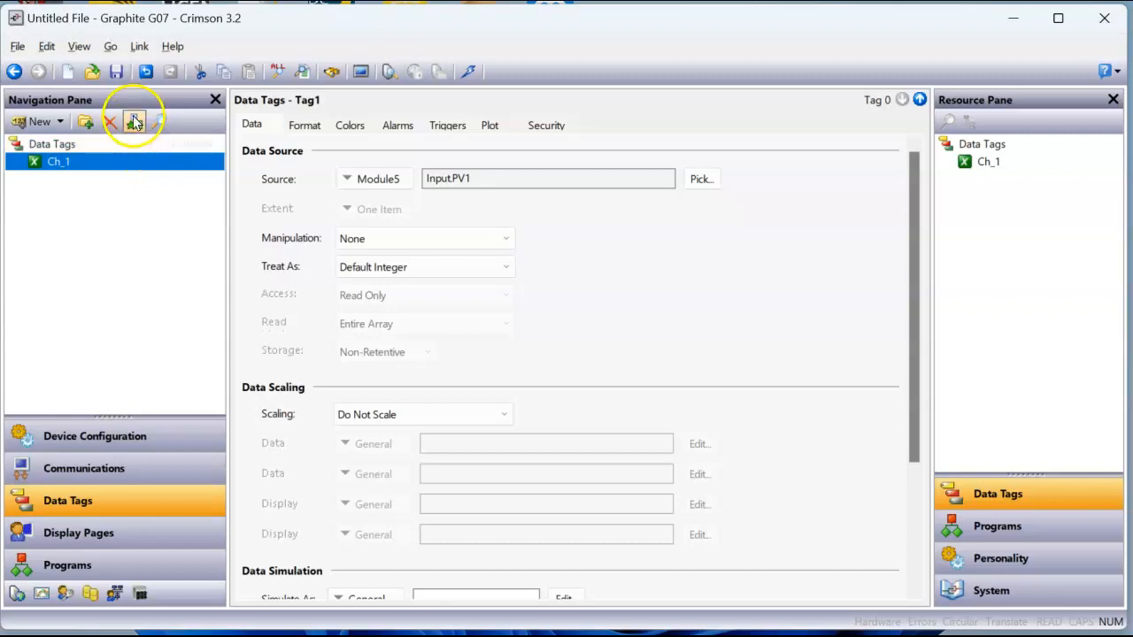
left_click(135, 123)
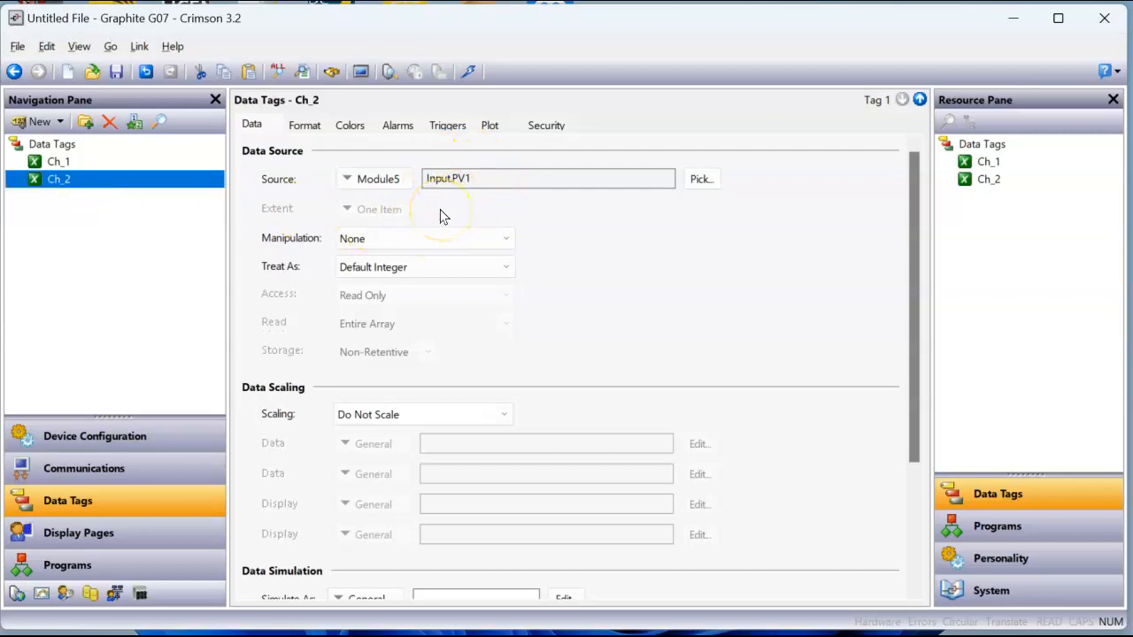
left_click(700, 179)
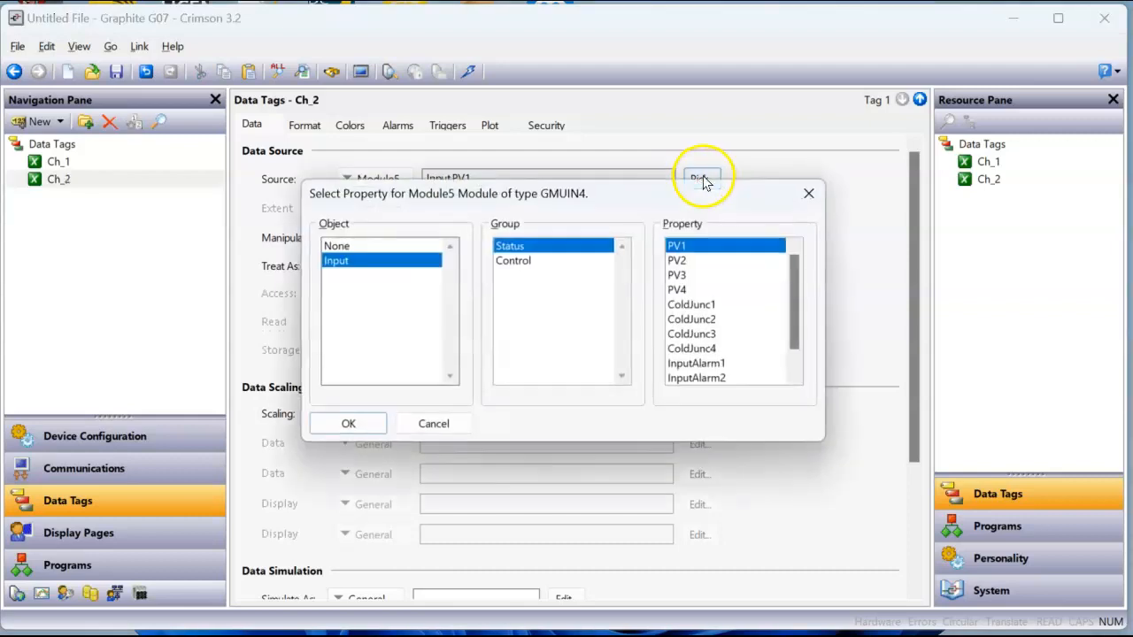
left_click(690, 262)
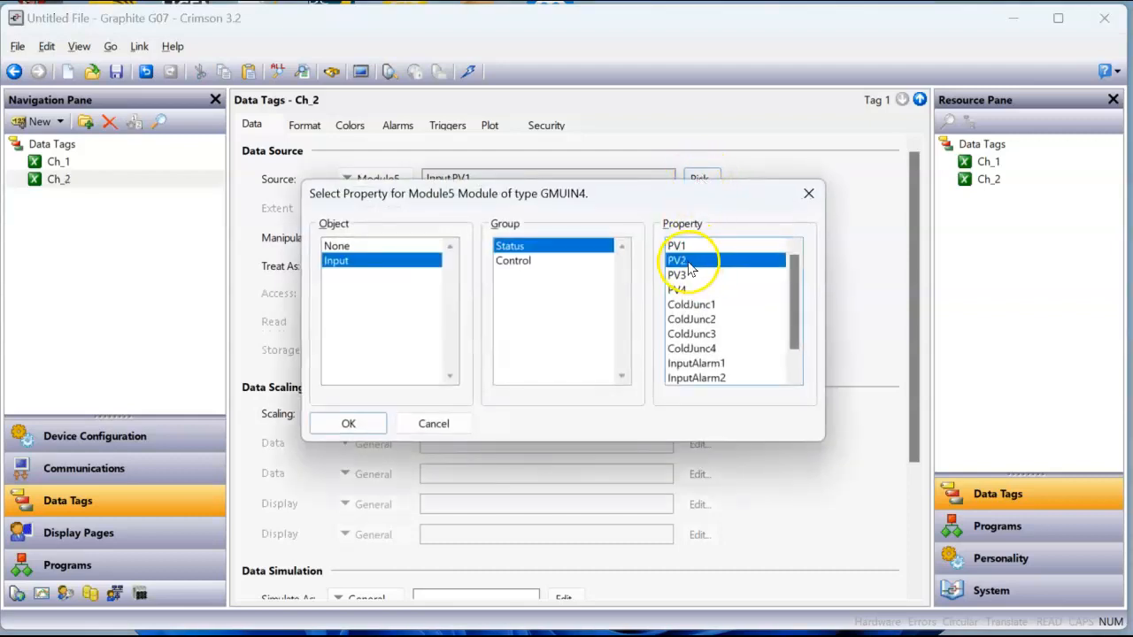
left_click(361, 424)
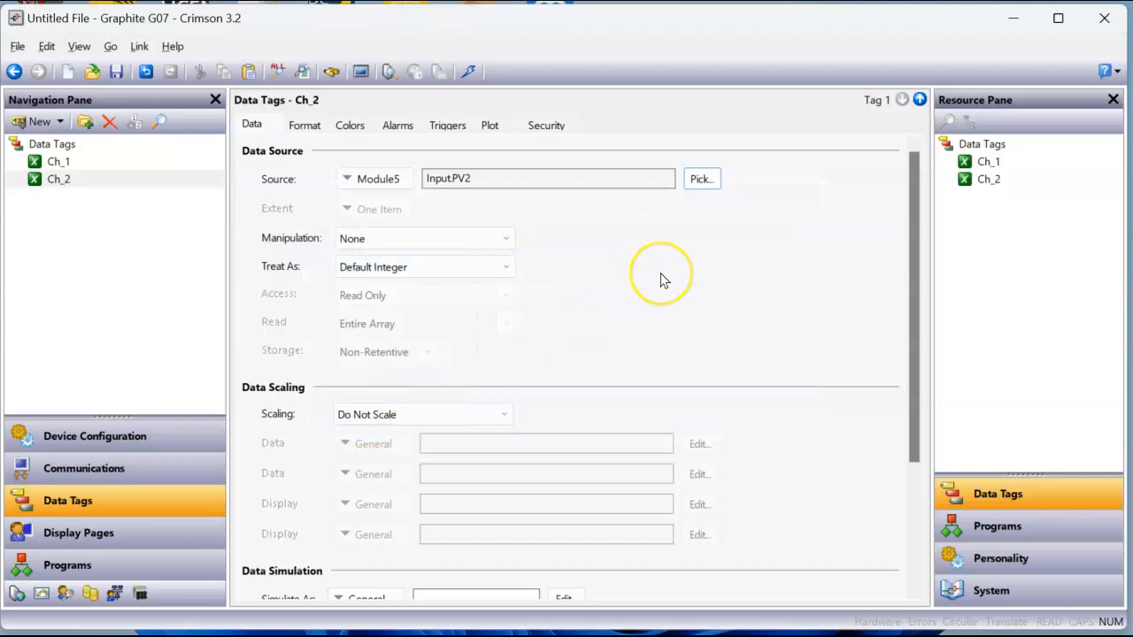
Step: Delete the "Hello World!" text from Page1 in the display pages
left_click_drag(199, 416, 217, 290)
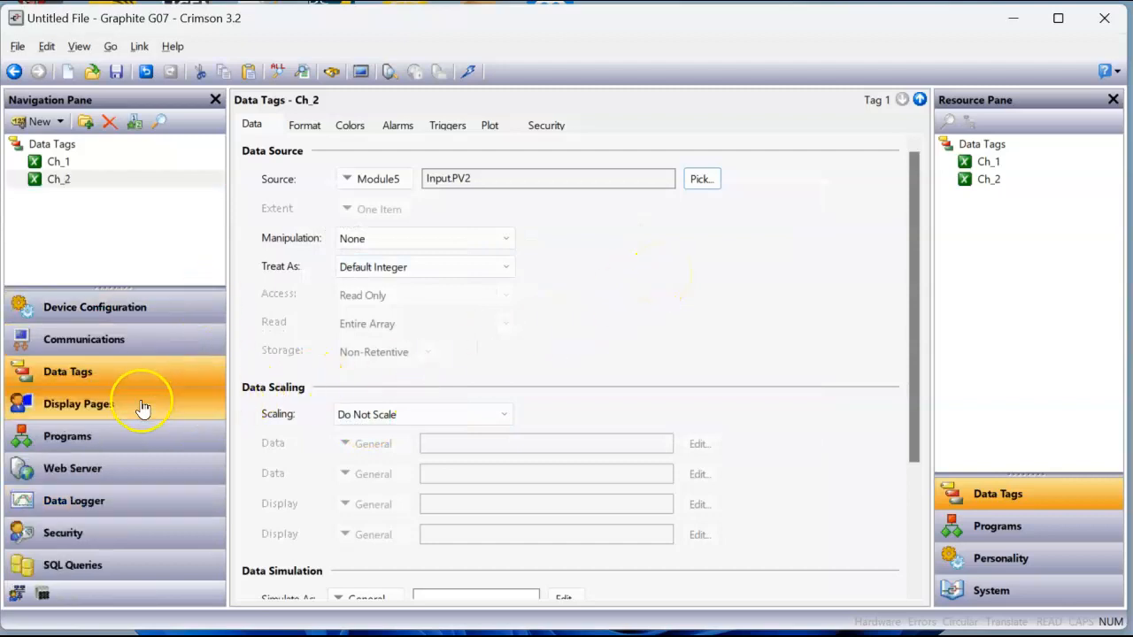
left_click(143, 406)
left_click(517, 404)
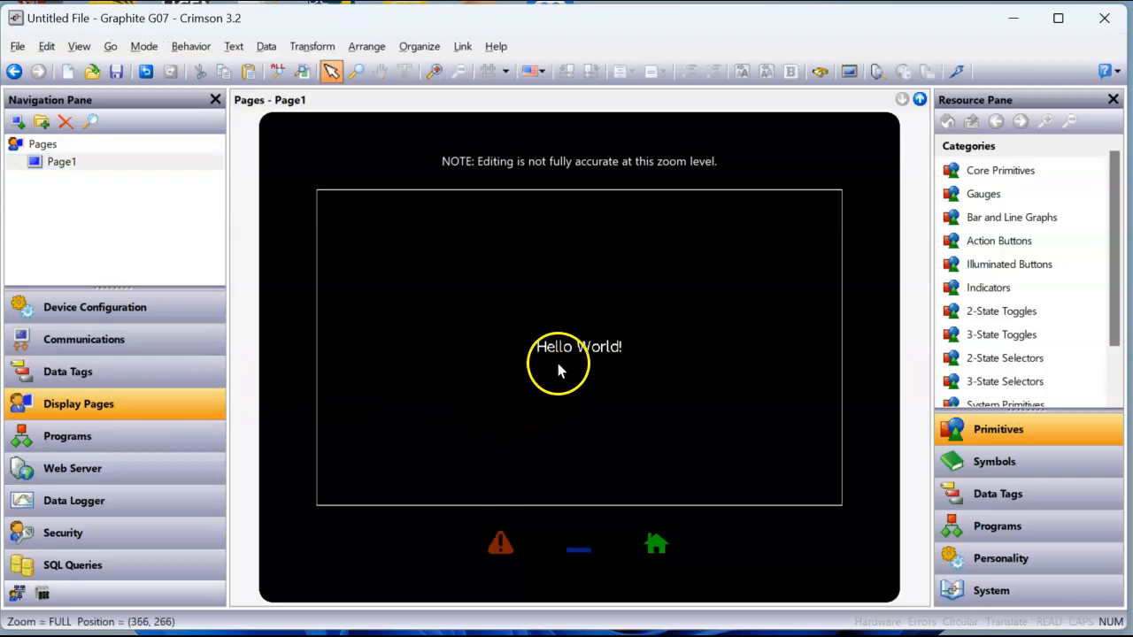
left_click(560, 350)
key("Delete")
Step: Set the fill color of Page1 to White in its page properties
right_click(618, 320)
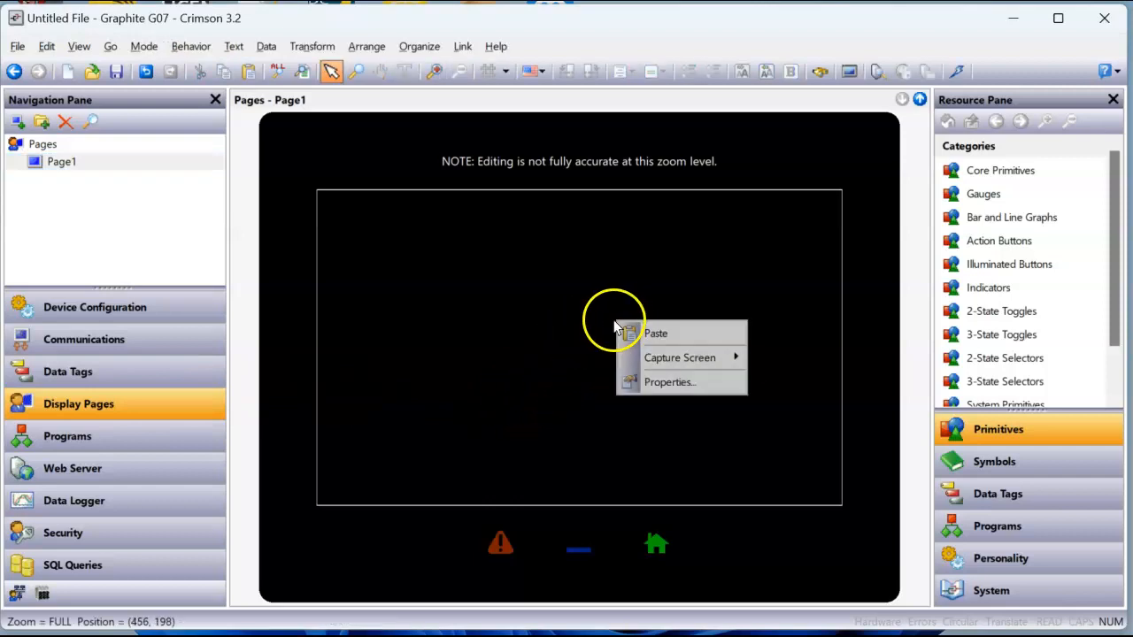
left_click(655, 383)
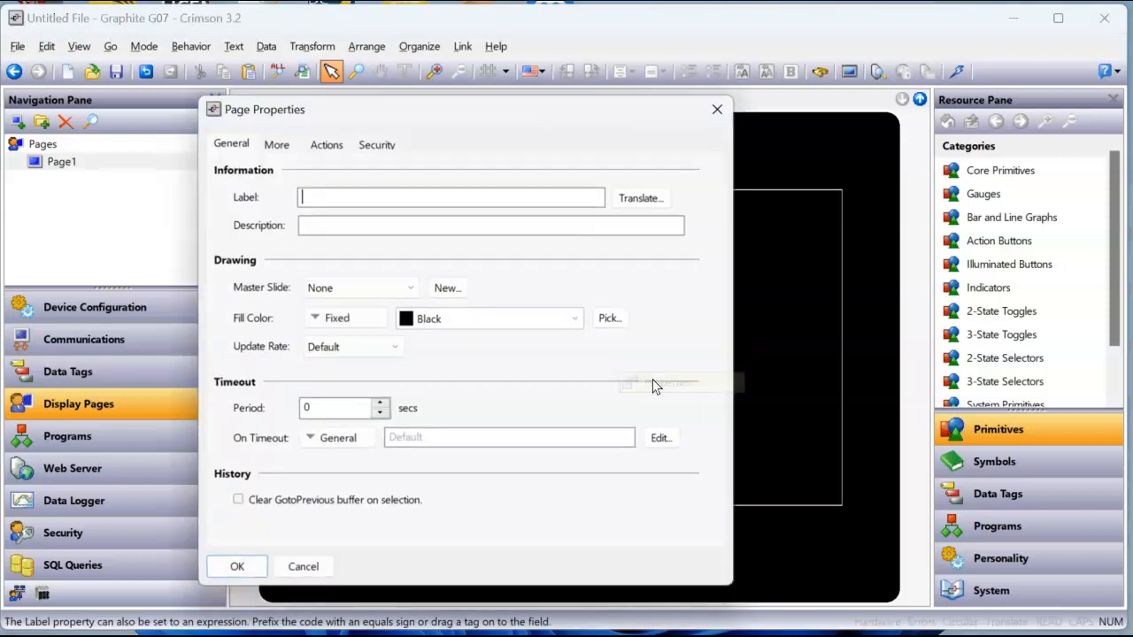
left_click(554, 319)
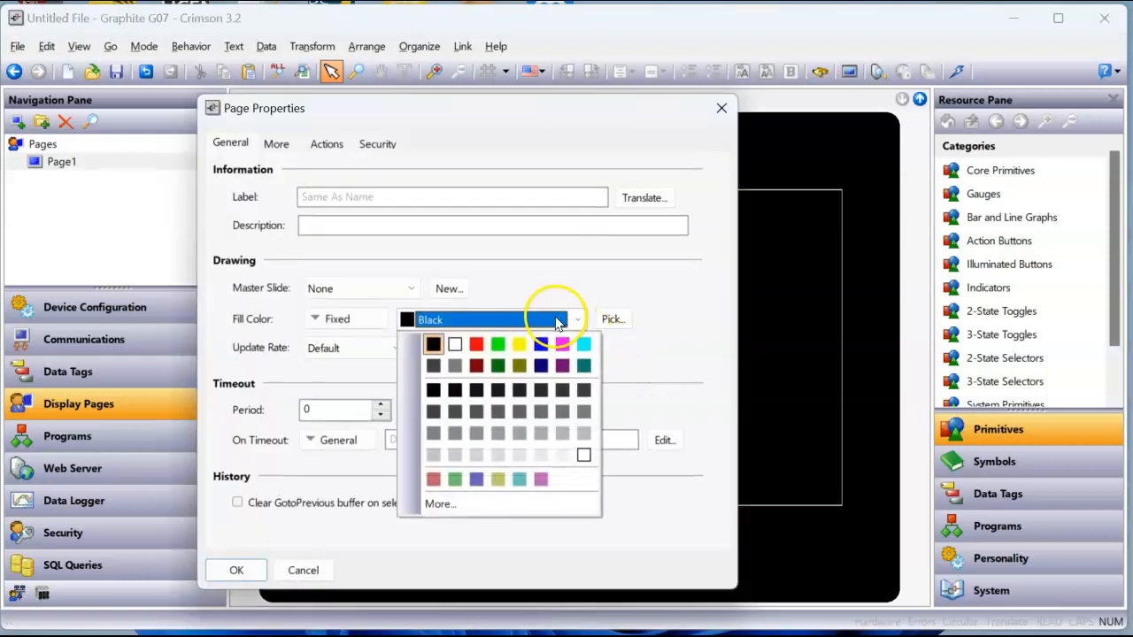
left_click(455, 346)
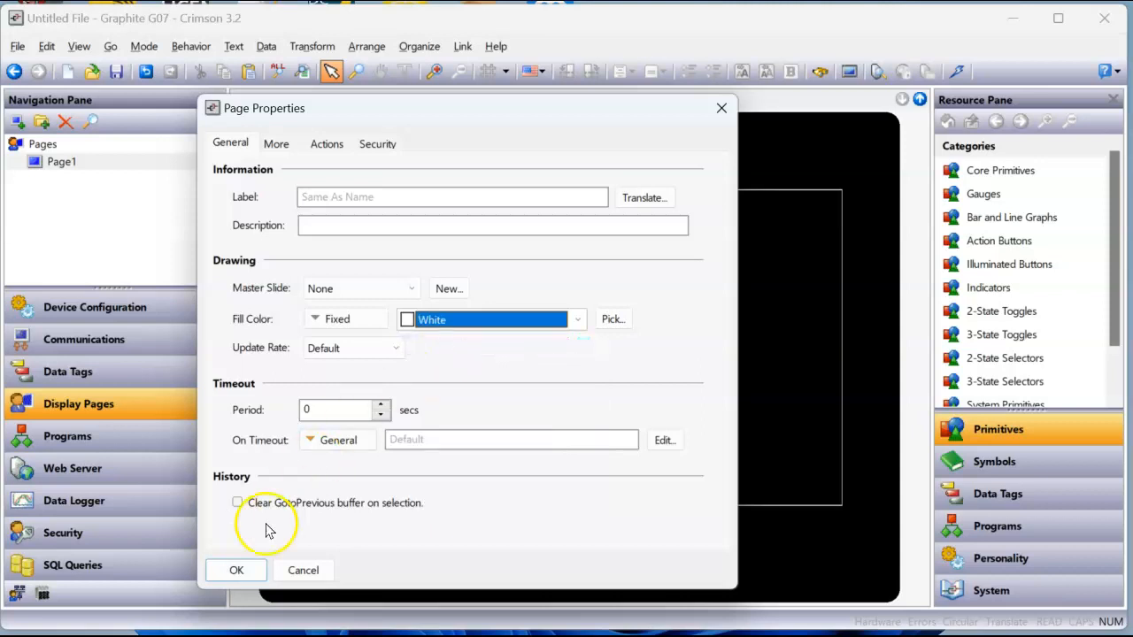
left_click(235, 570)
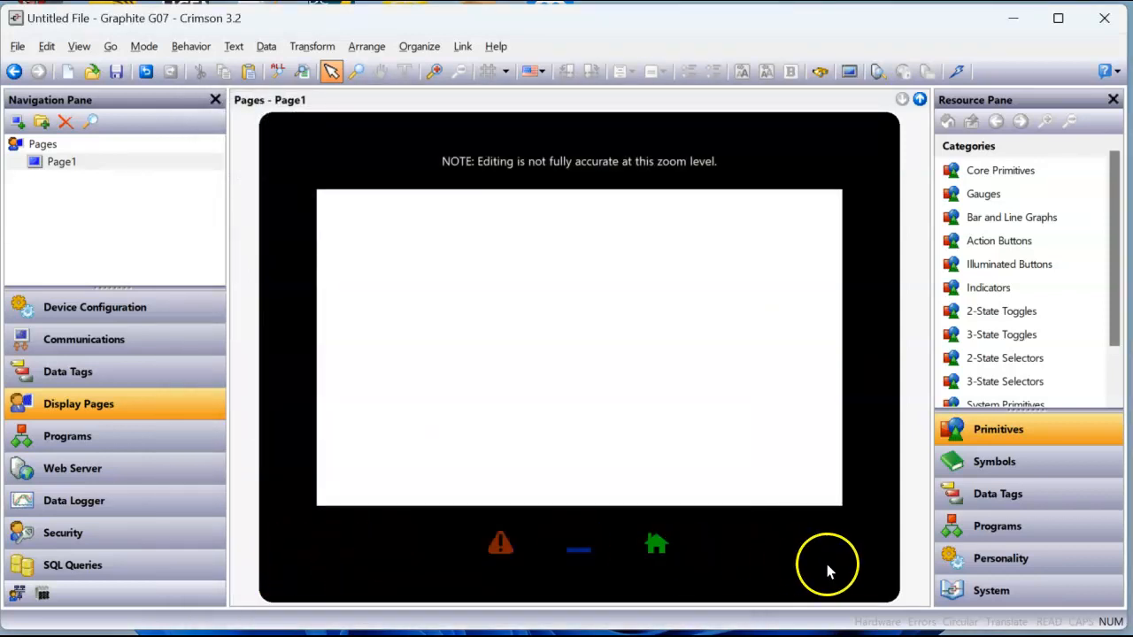
Step: Place the Ch_1 and Ch_2 data tags together as data fields on Page1
left_click(1014, 501)
left_click(989, 162)
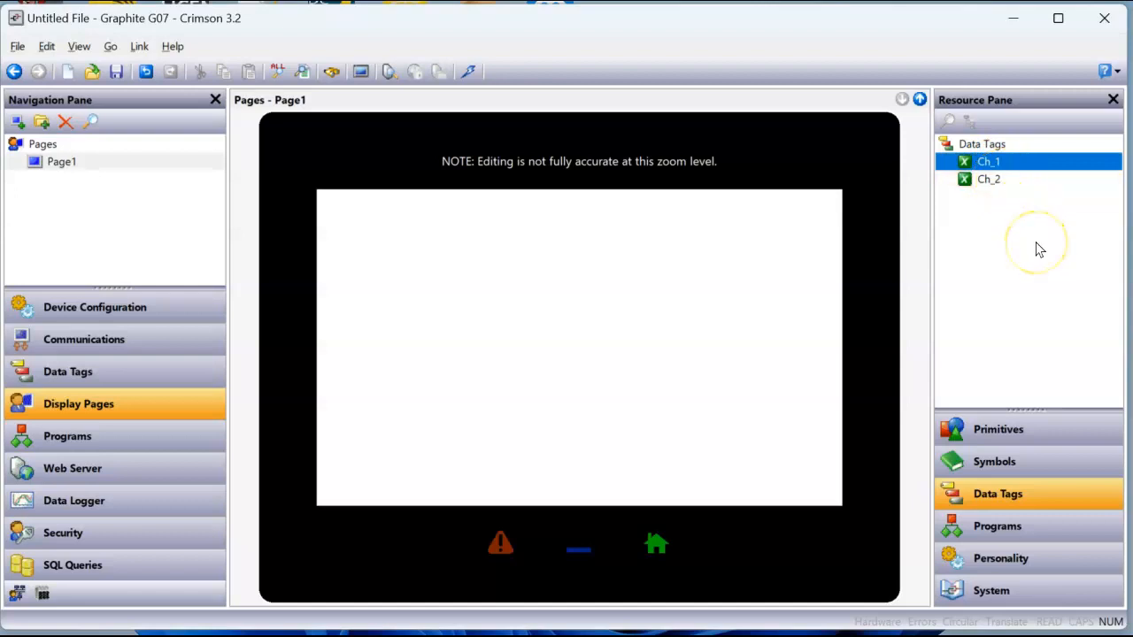
left_click(995, 179, "shift")
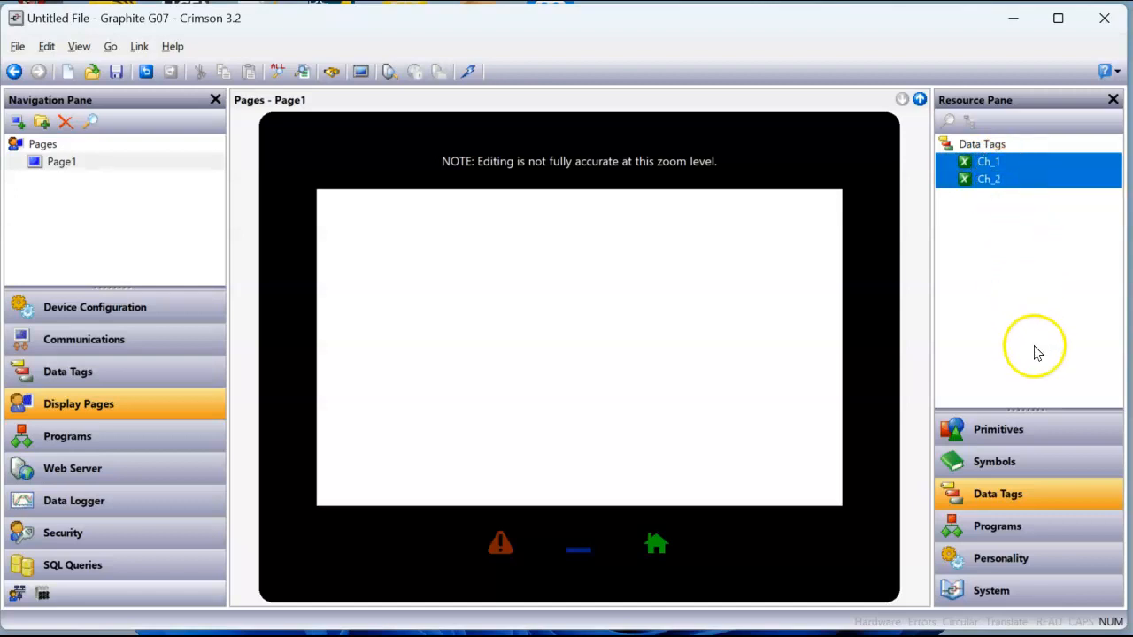
left_click_drag(996, 177, 461, 310)
left_click(517, 333)
Step: Enlarge the text of the Ch_1 and Ch_2 data fields on the page to Hei 24 and make it bold
left_click(464, 238)
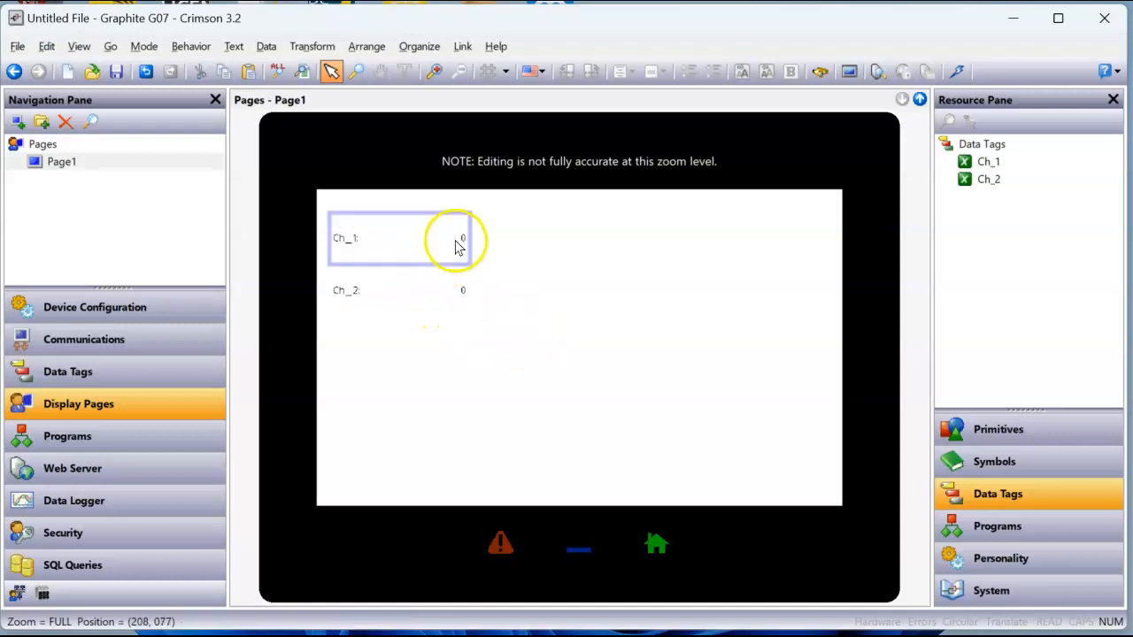
left_click(515, 215)
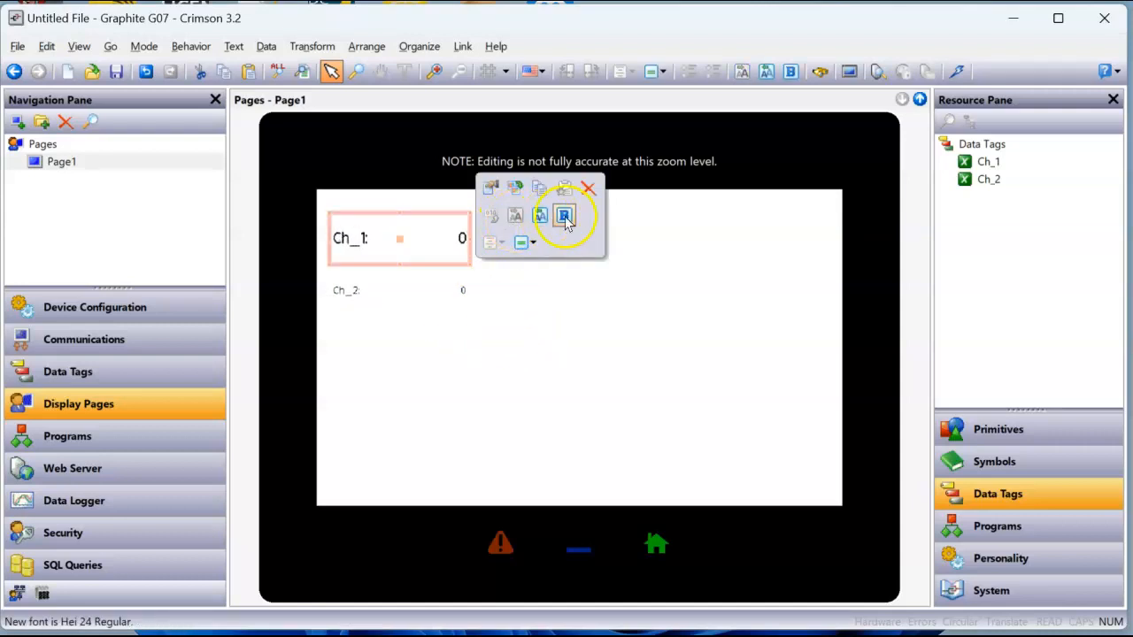
left_click(564, 215)
left_click(442, 298)
left_click(516, 269)
left_click(564, 268)
left_click(572, 368)
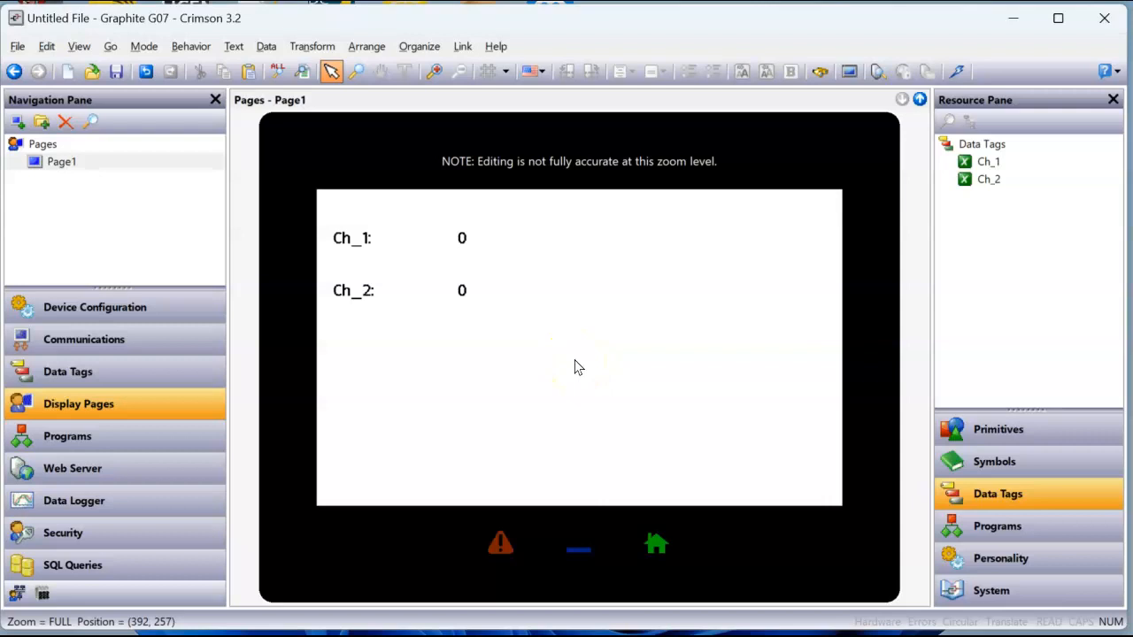
Step: Set the web server's transport protocol to TCP-HTTP
left_click(136, 472)
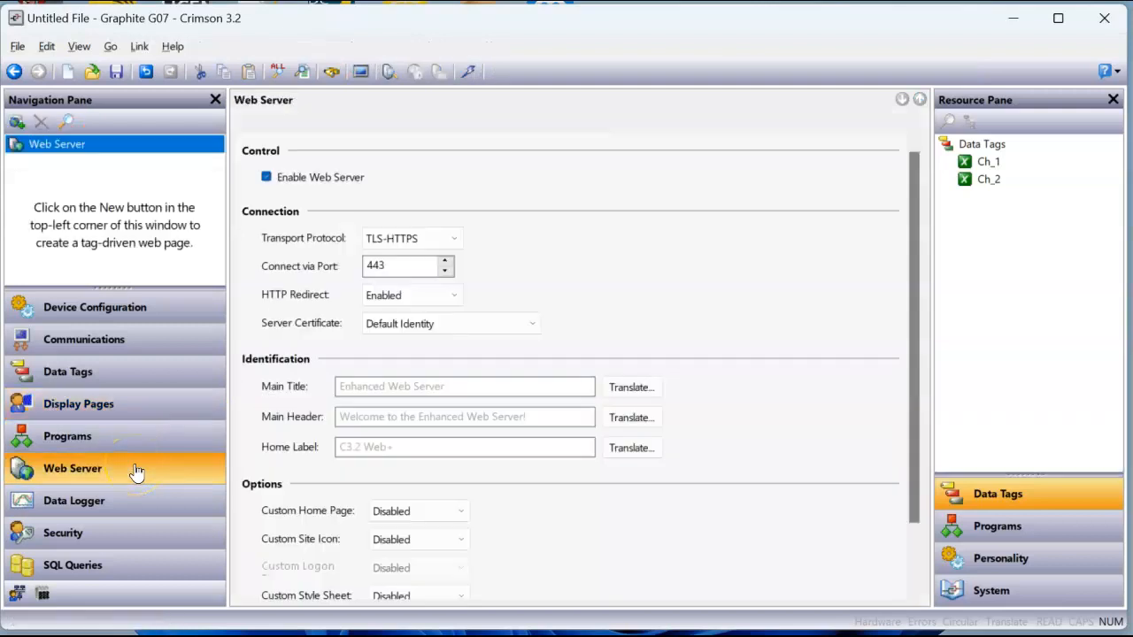
left_click(456, 245)
left_click(435, 256)
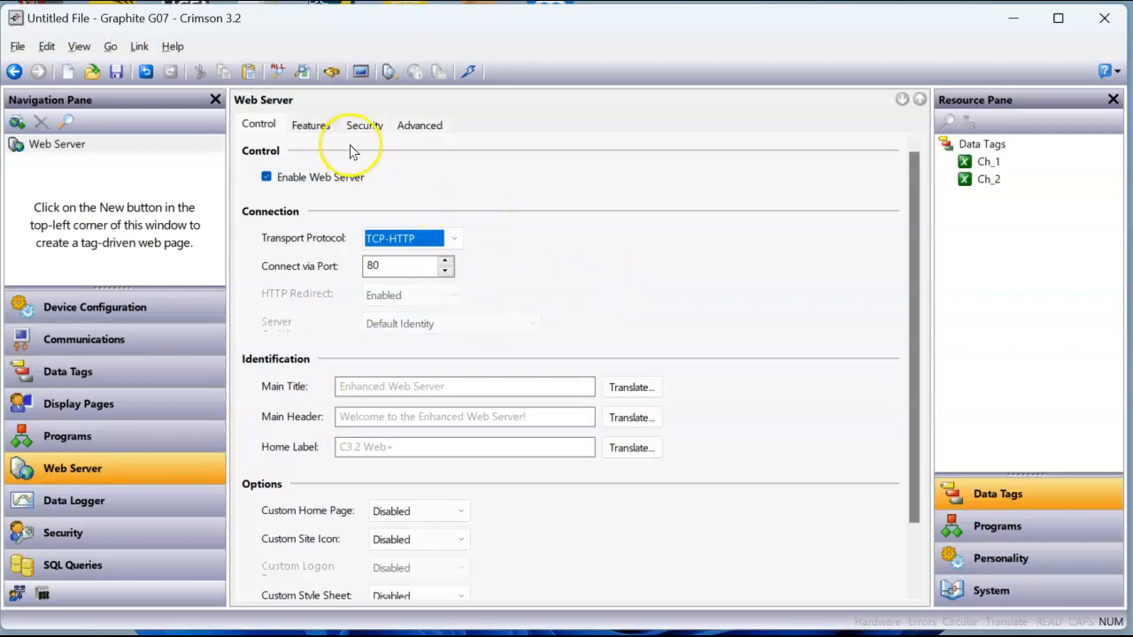
Step: Enable Remote Control for the web server's remote view and set its display mode to Bare Display Scaled
left_click(317, 128)
left_click(420, 206)
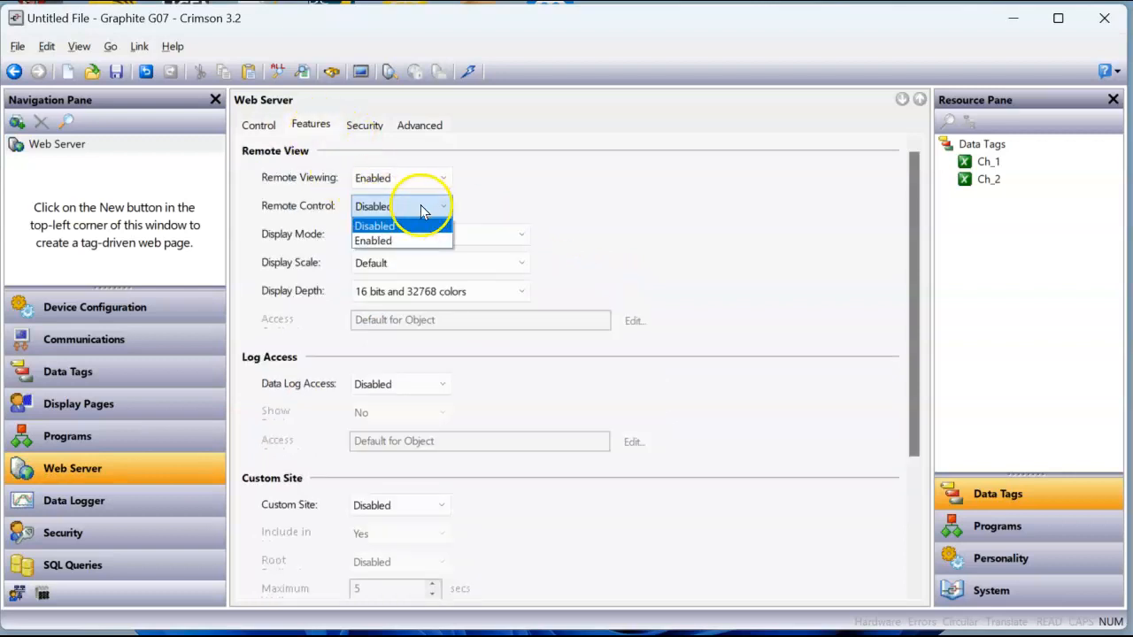
left_click(413, 240)
left_click(412, 239)
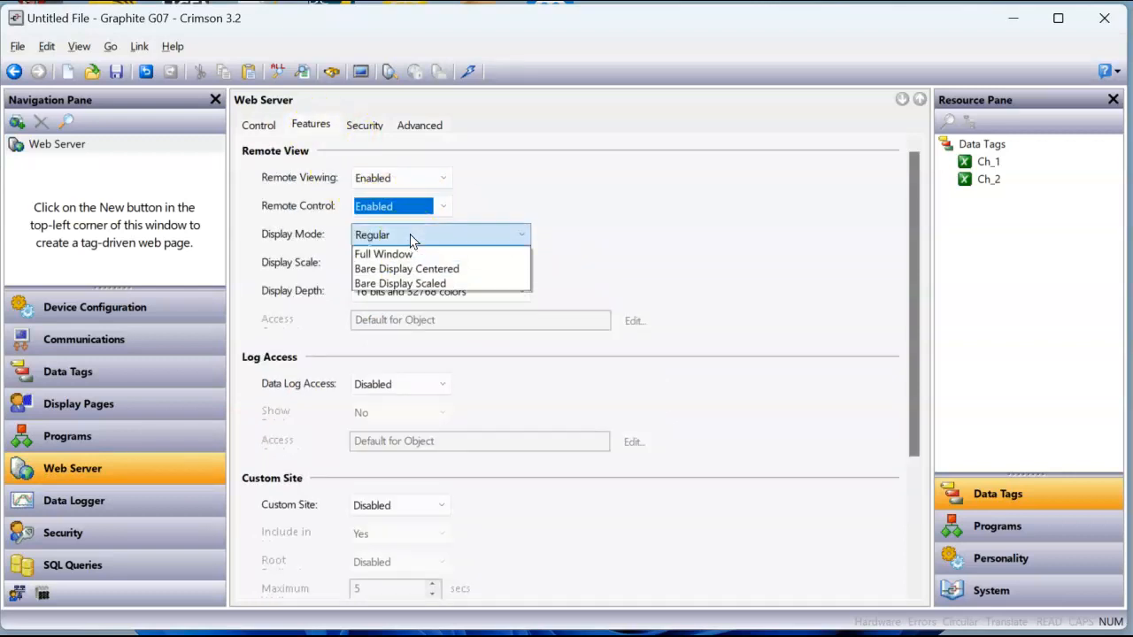
left_click(430, 295)
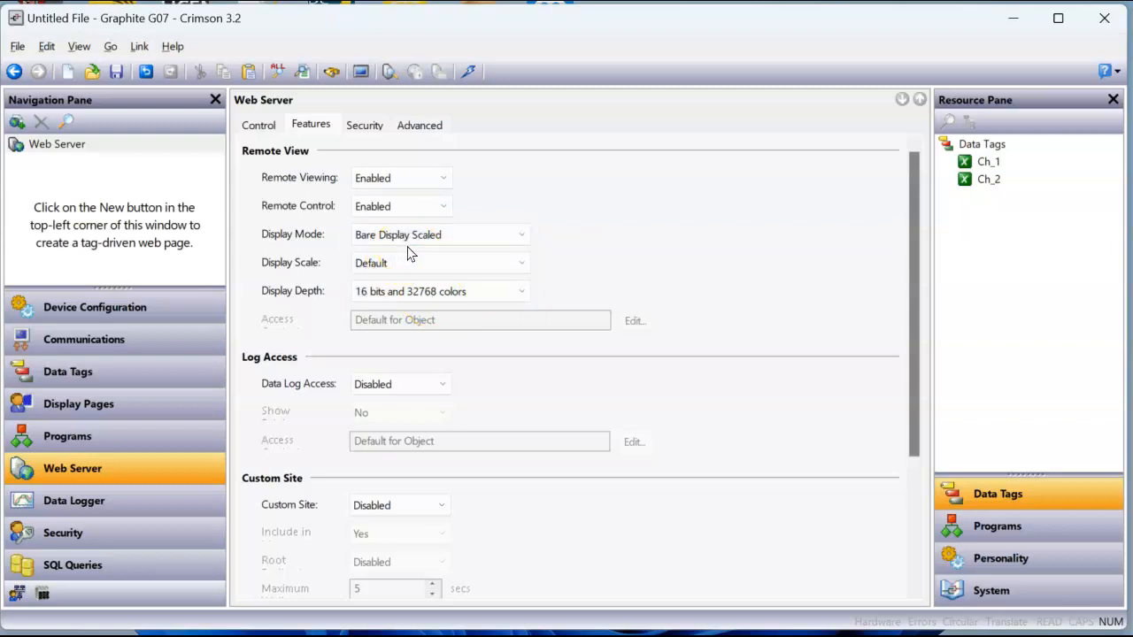
Step: Set the port mode of the Ethernet 1 interface in the device configuration to Manual Configuration
left_click(146, 339)
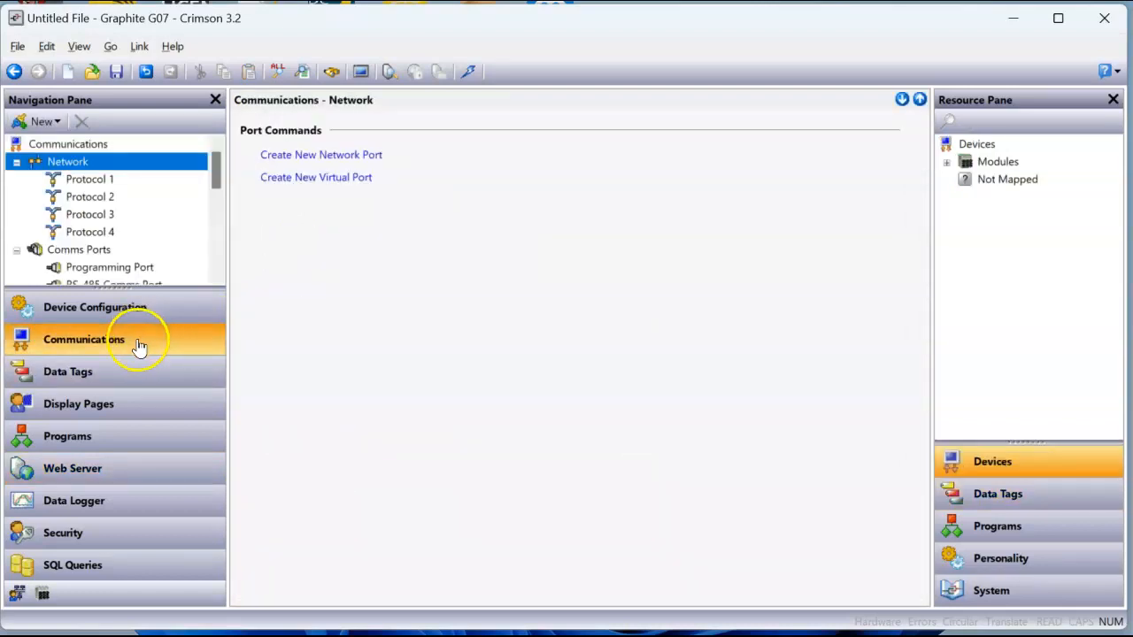
left_click(129, 320)
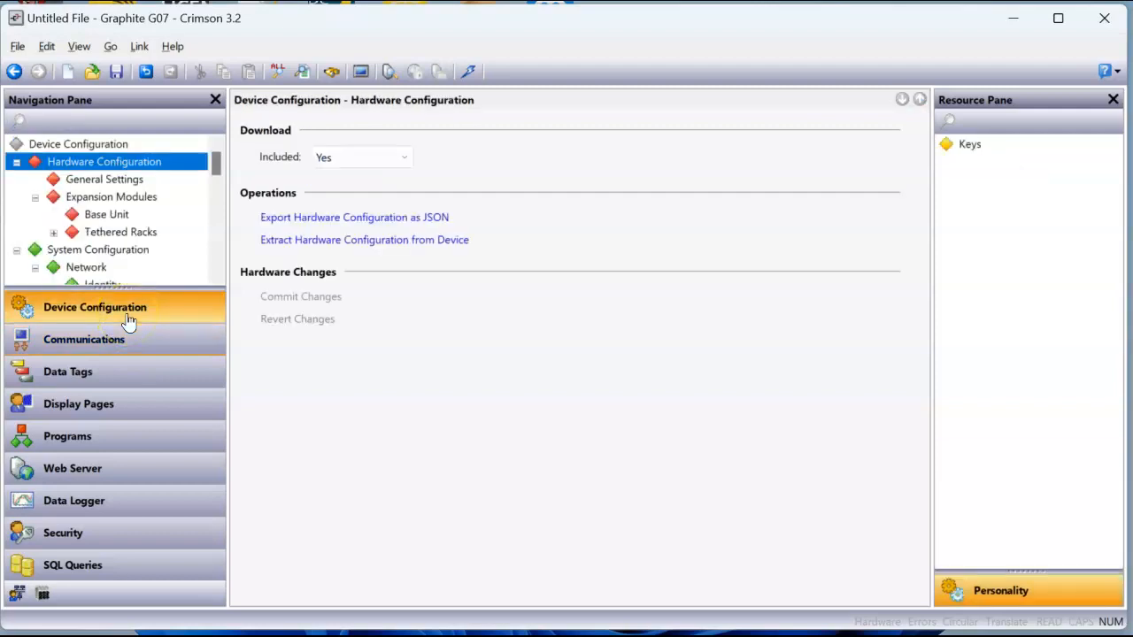
left_click(175, 288)
left_click_drag(174, 288, 182, 350)
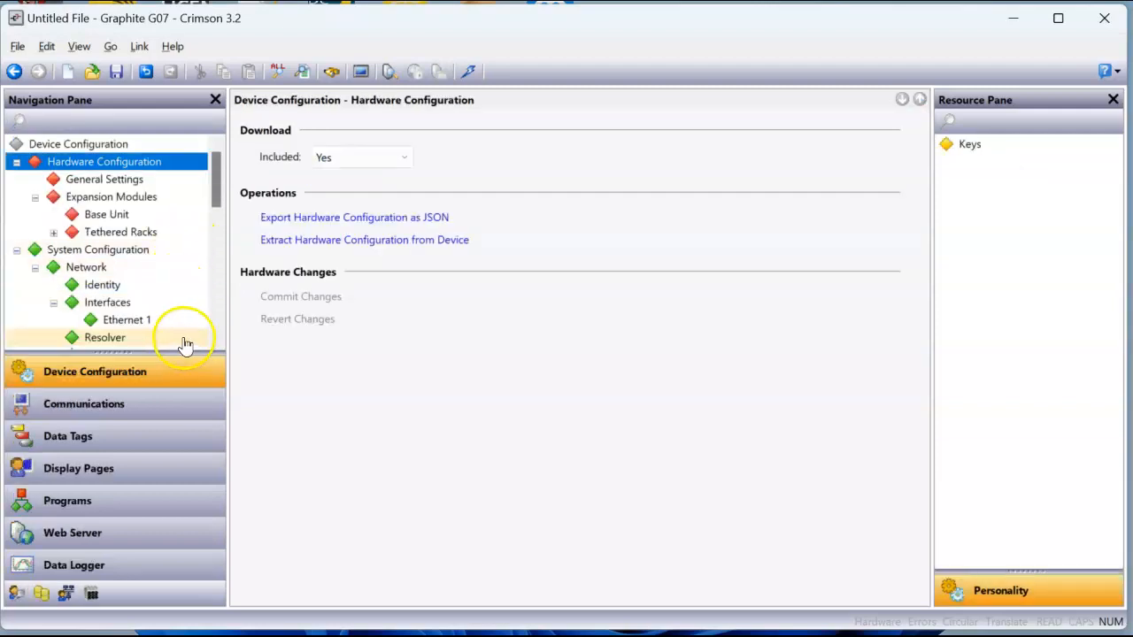
left_click(132, 324)
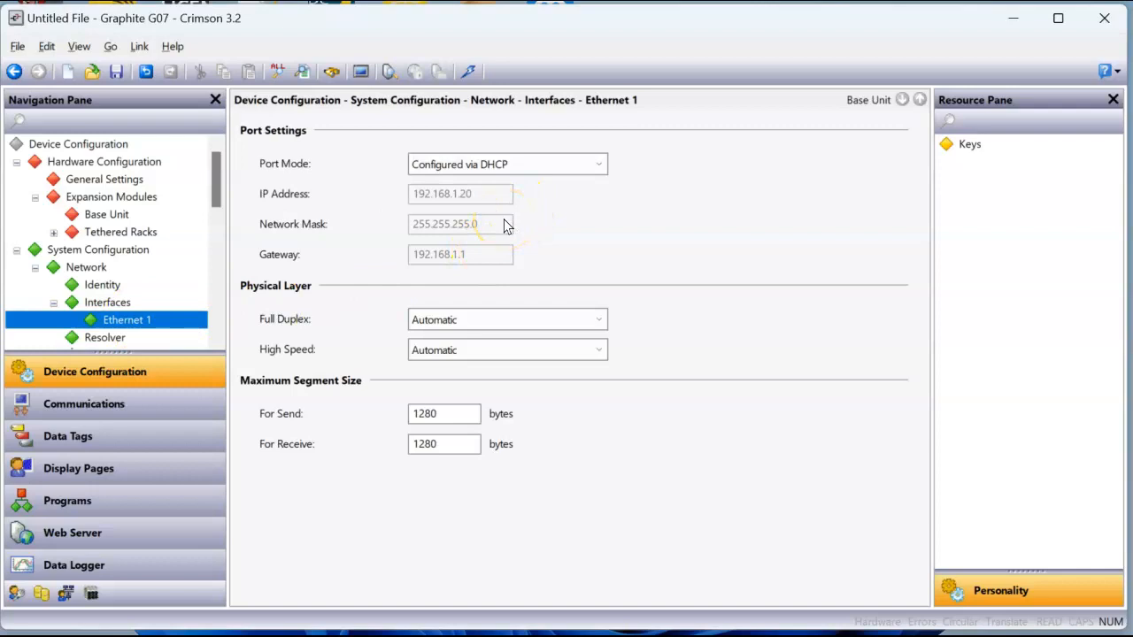
left_click(597, 163)
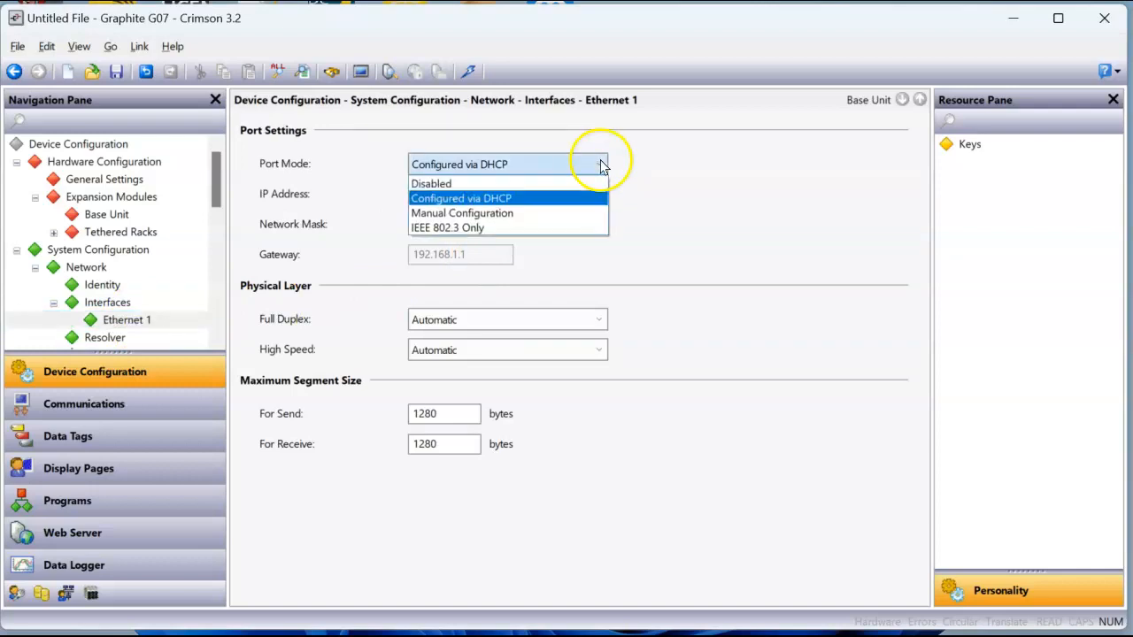
left_click(531, 213)
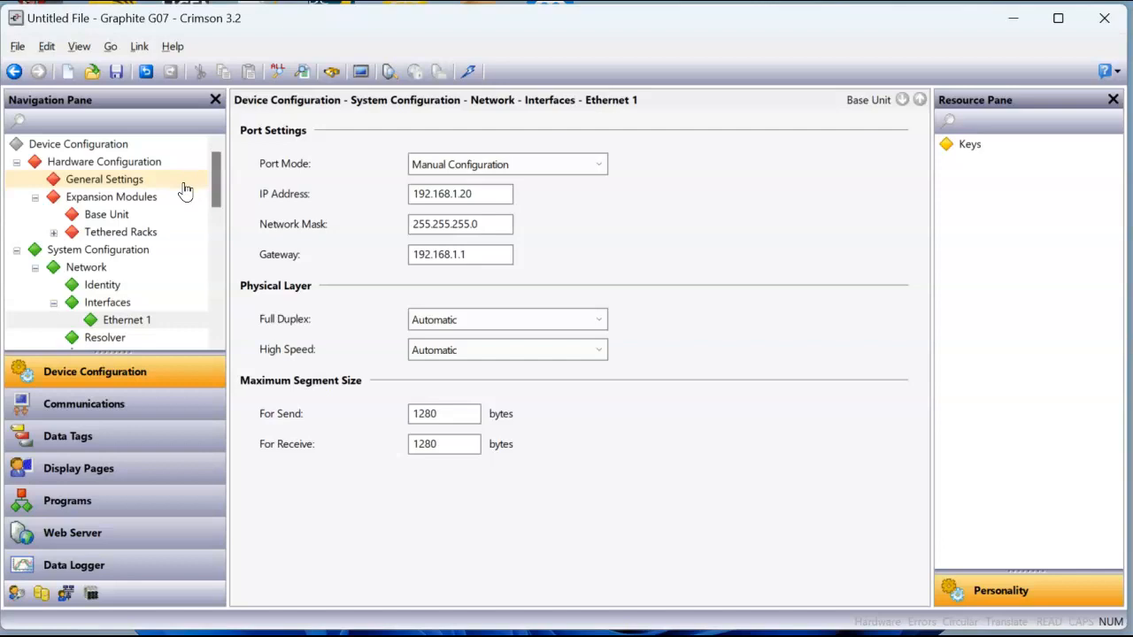
Step: Accept USB as the communications port in the link options and download the database to the device
left_click(137, 52)
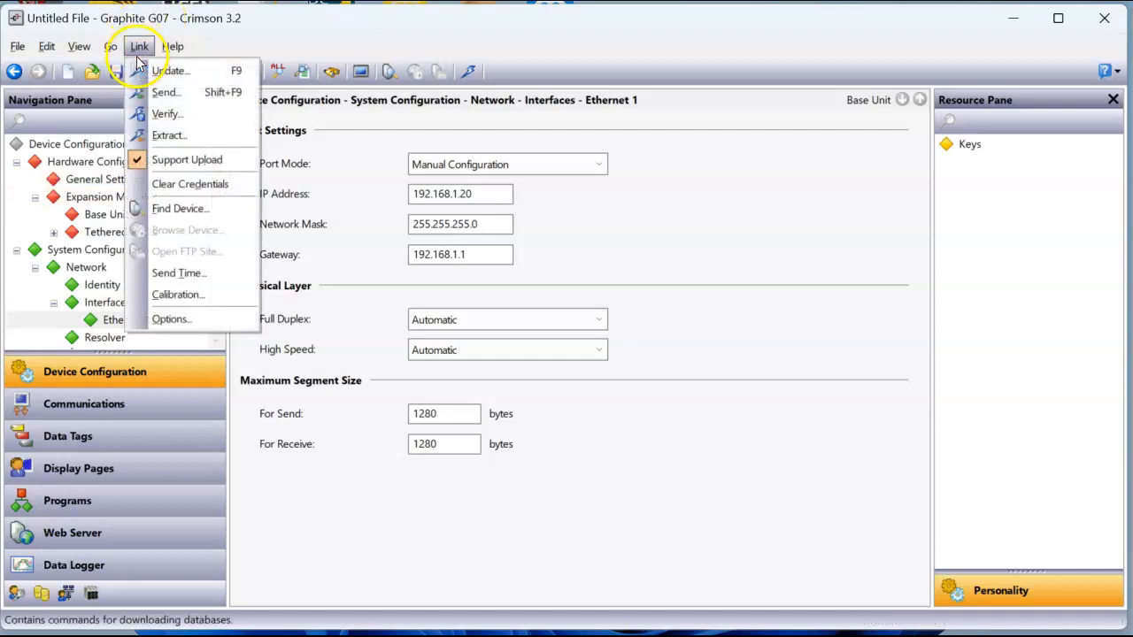
left_click(173, 319)
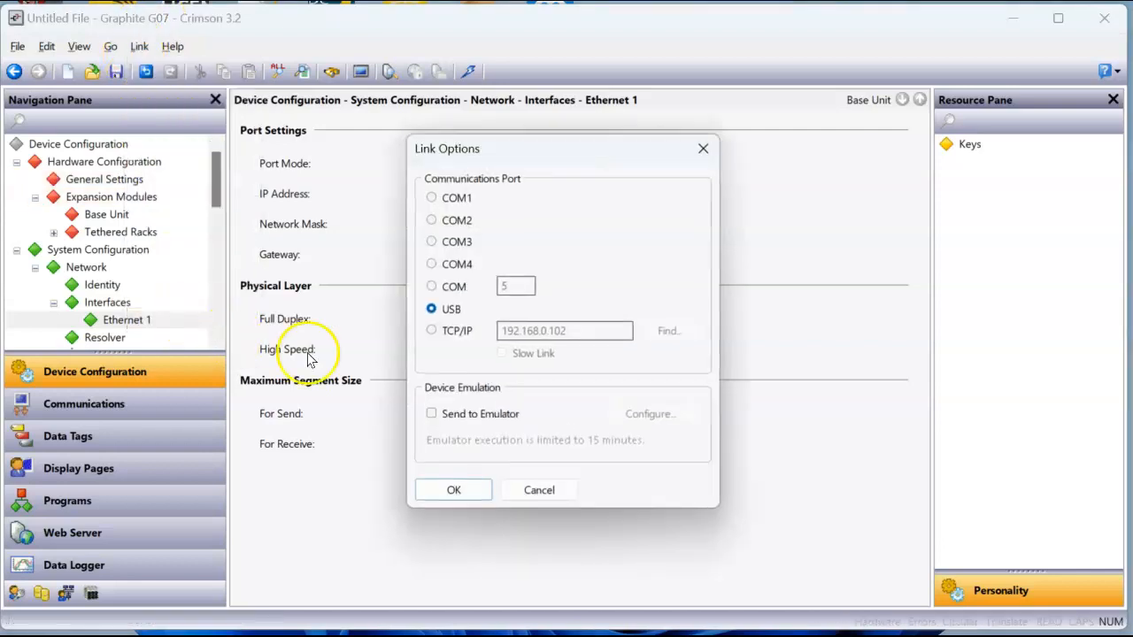
left_click(462, 494)
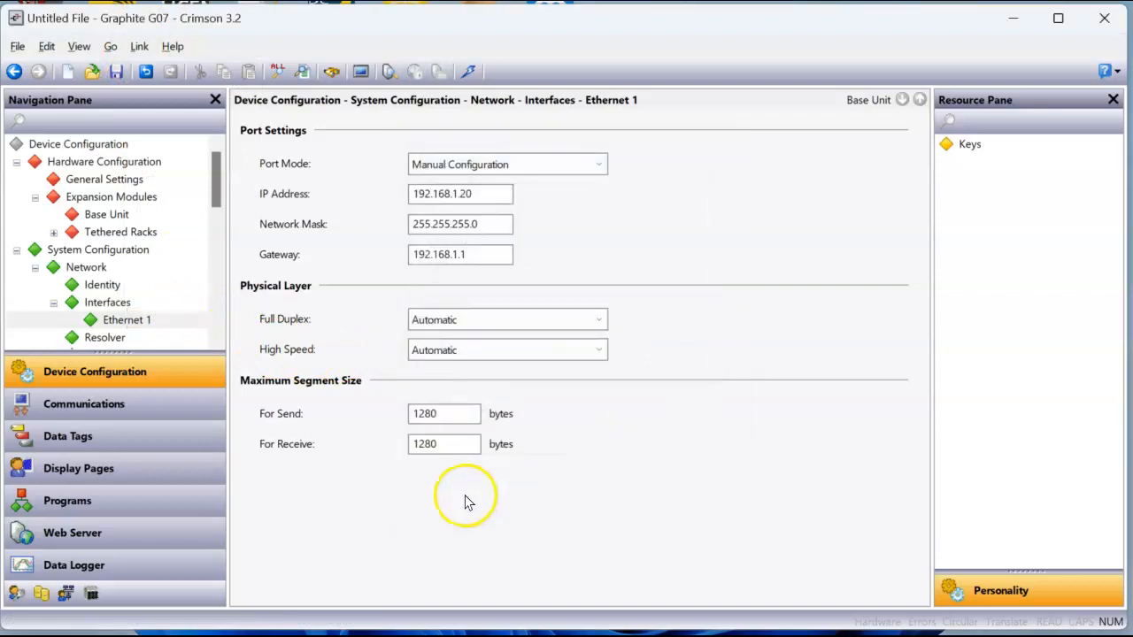
left_click(467, 71)
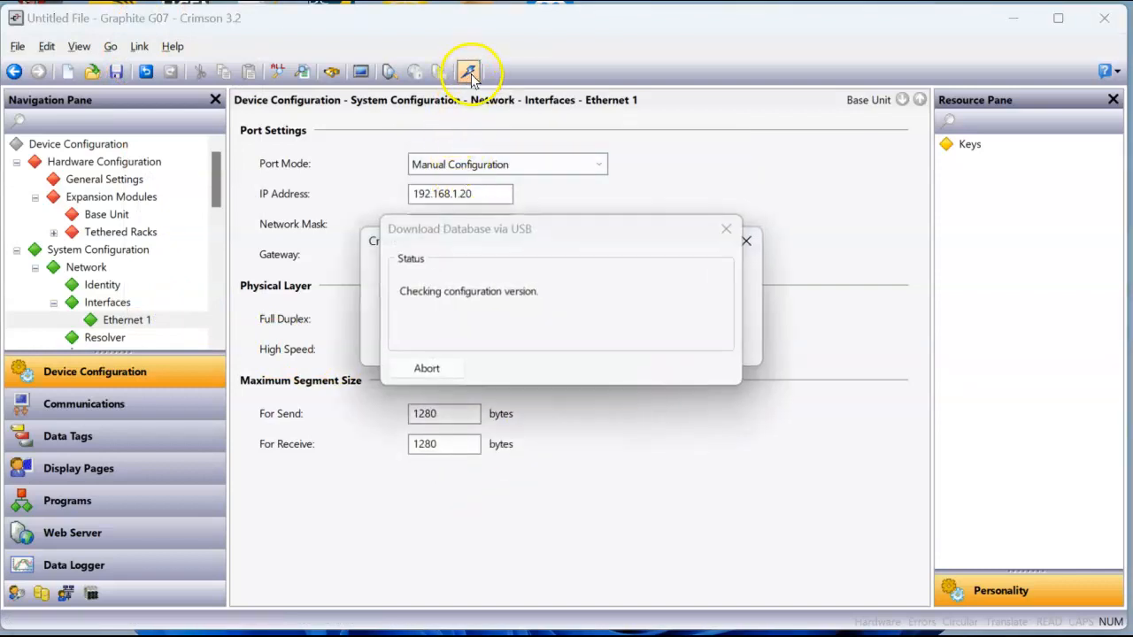
left_click(528, 346)
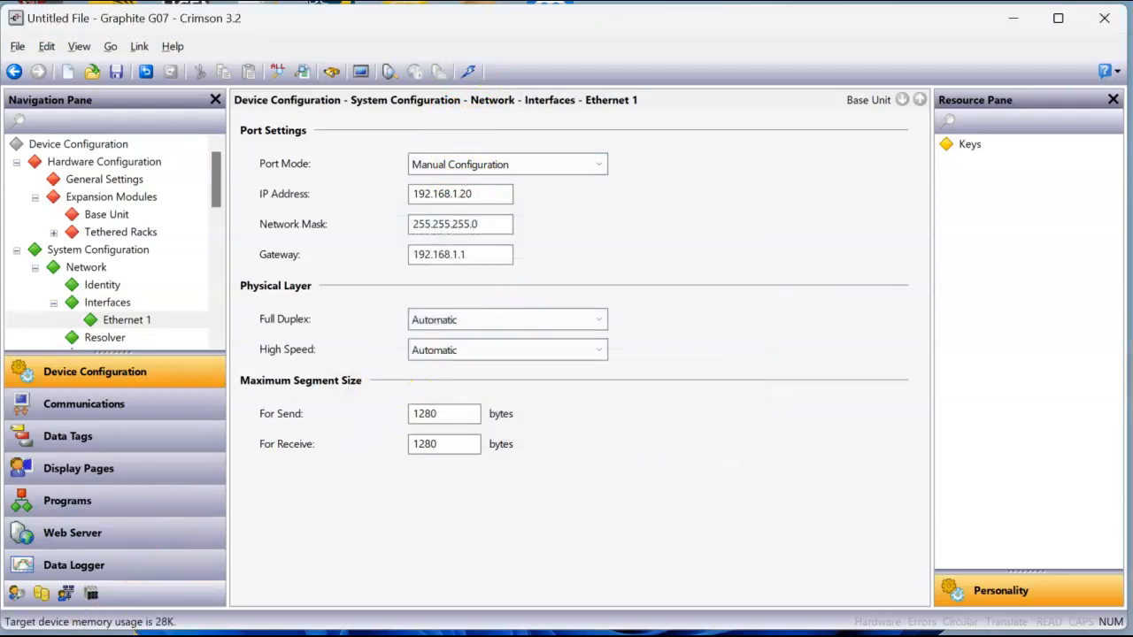
Step: Open Command Prompt and run ipconfig to list the computer's network adapter settings
key("super")
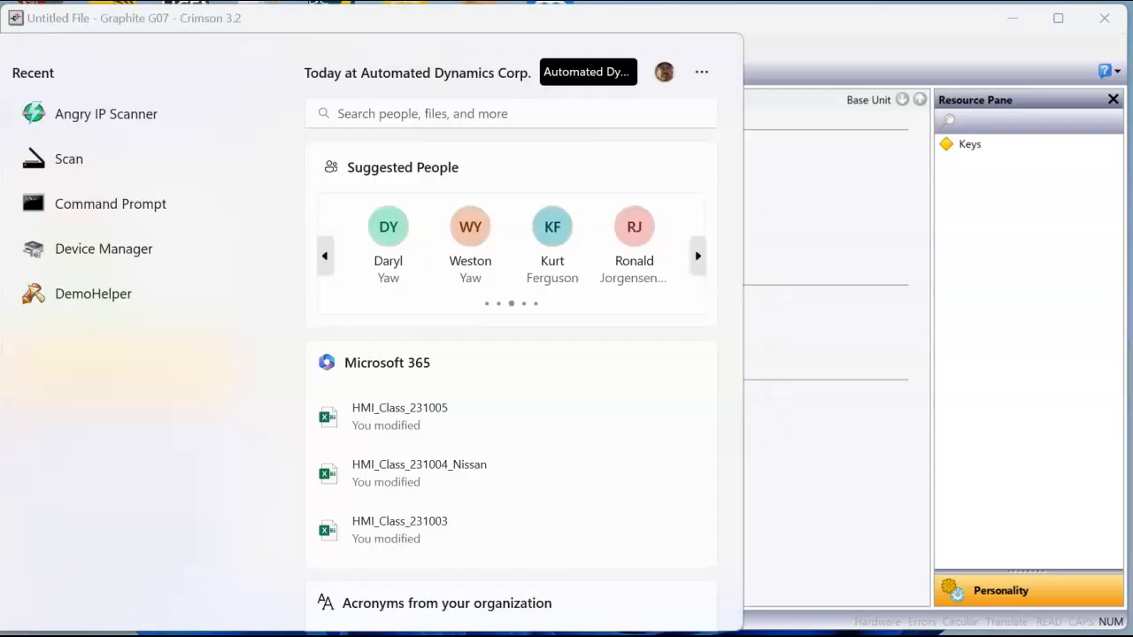
type("cmd")
key("Return")
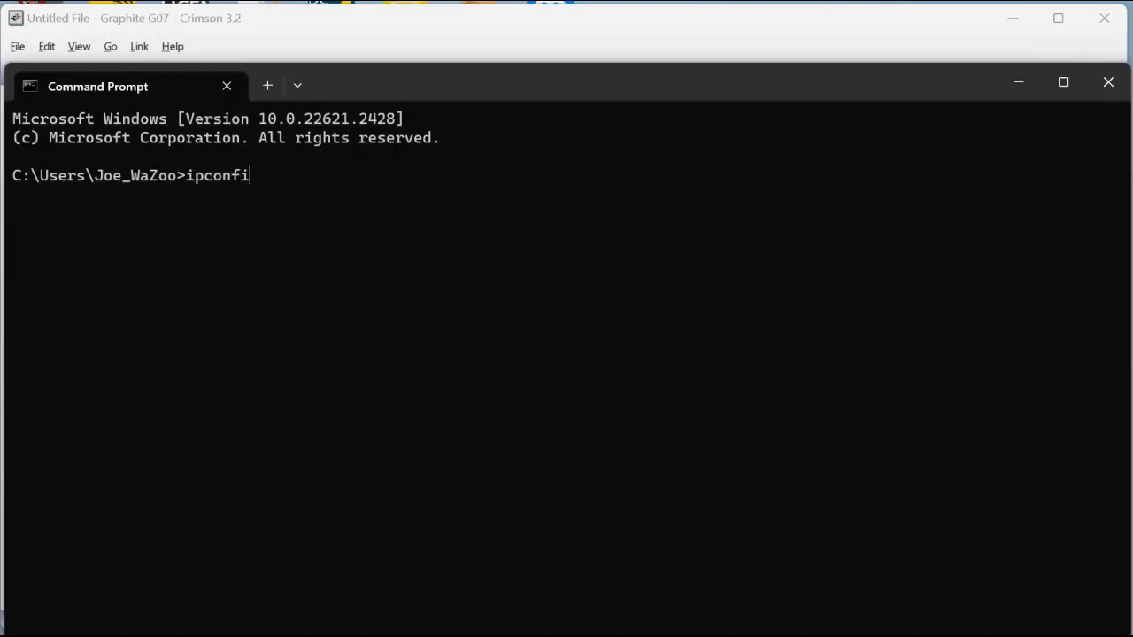
type("ipconfig")
key("Return")
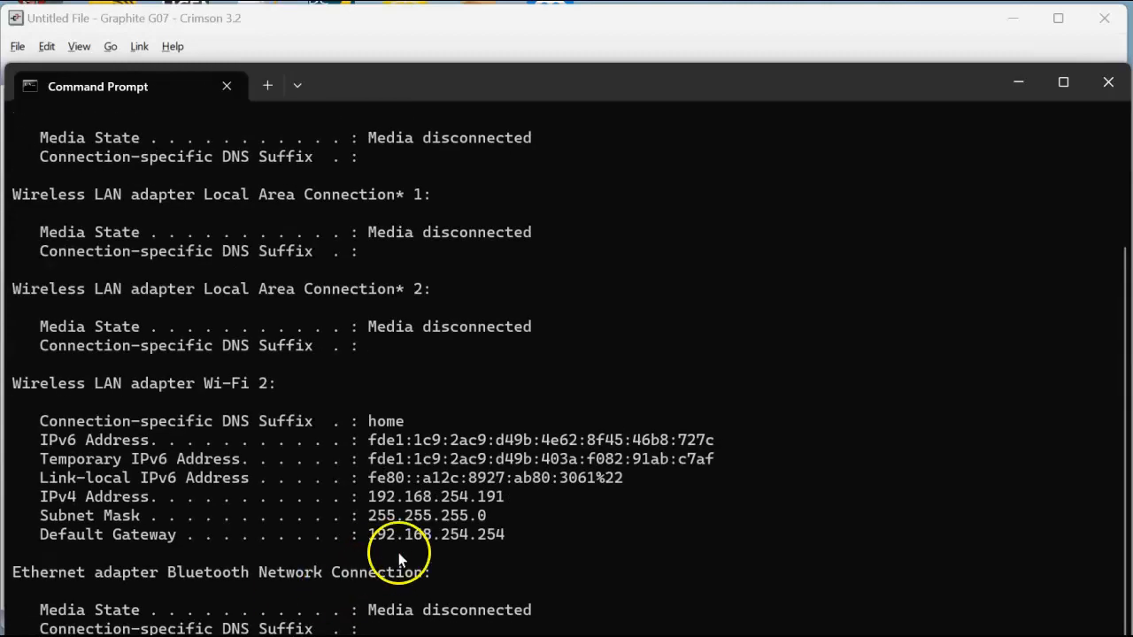
Step: Examine the ipconfig output for the connection state and IPv4 address of each network adapter
scroll(578, 511, "up", 3)
scroll(566, 491, "down", 2)
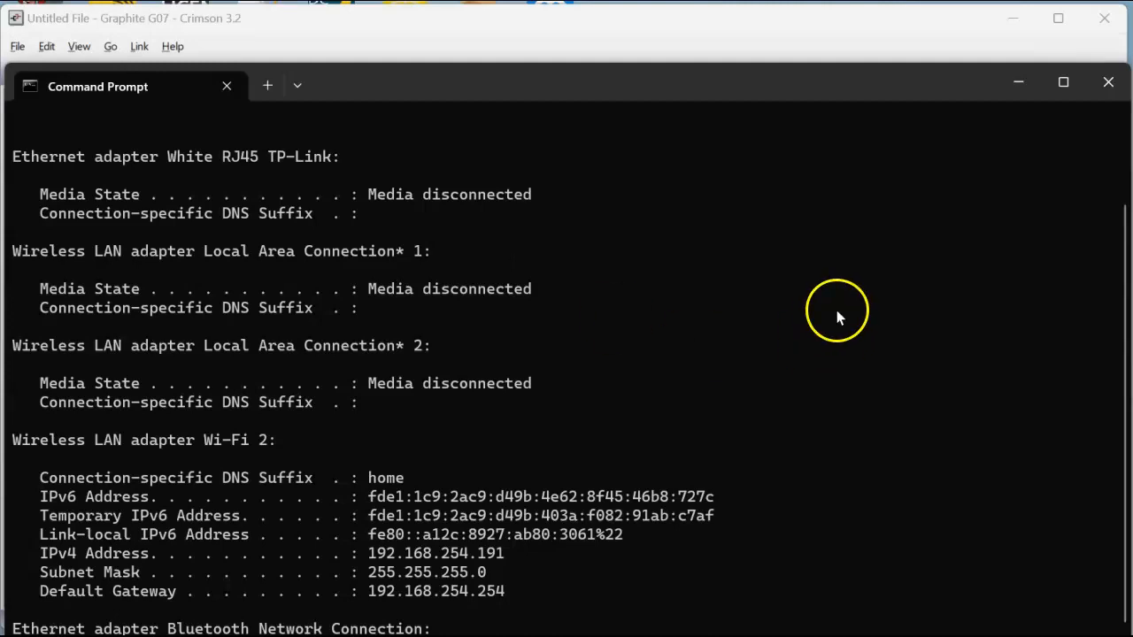
scroll(823, 311, "down", 2)
scroll(752, 312, "up", 4)
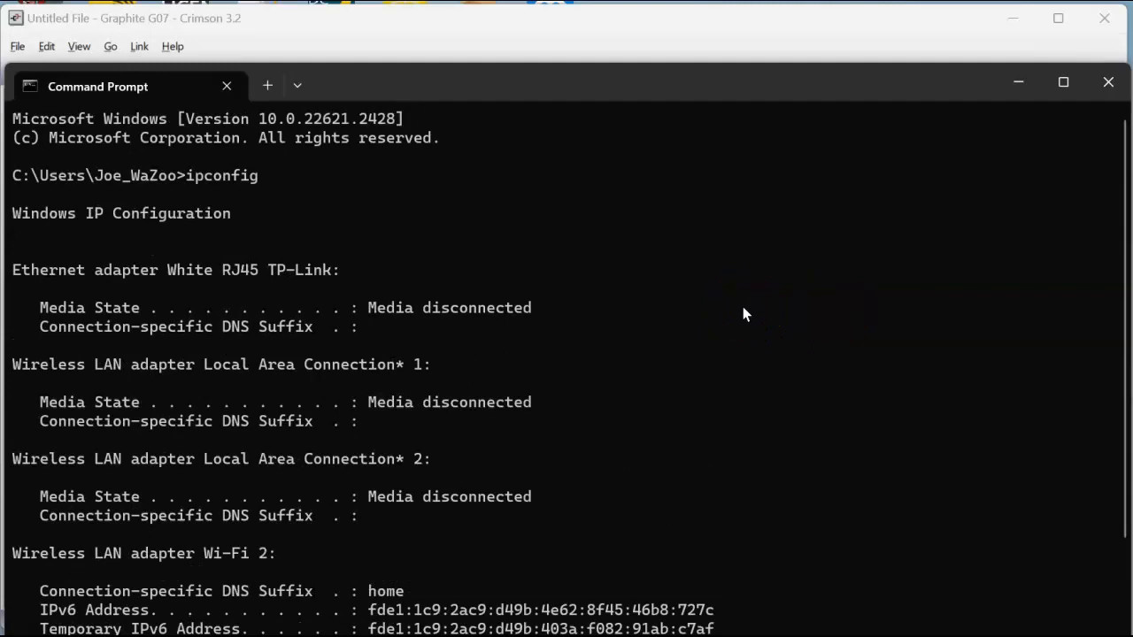
scroll(743, 314, "down", 3)
scroll(743, 310, "up", 3)
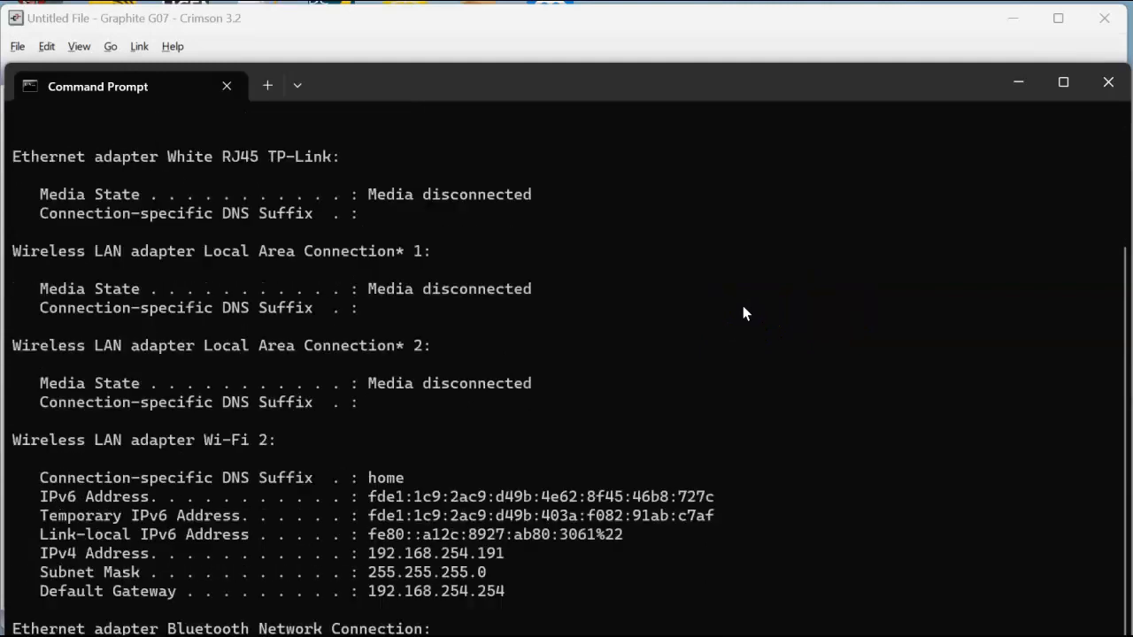
scroll(744, 313, "down", 3)
scroll(744, 313, "down", 1)
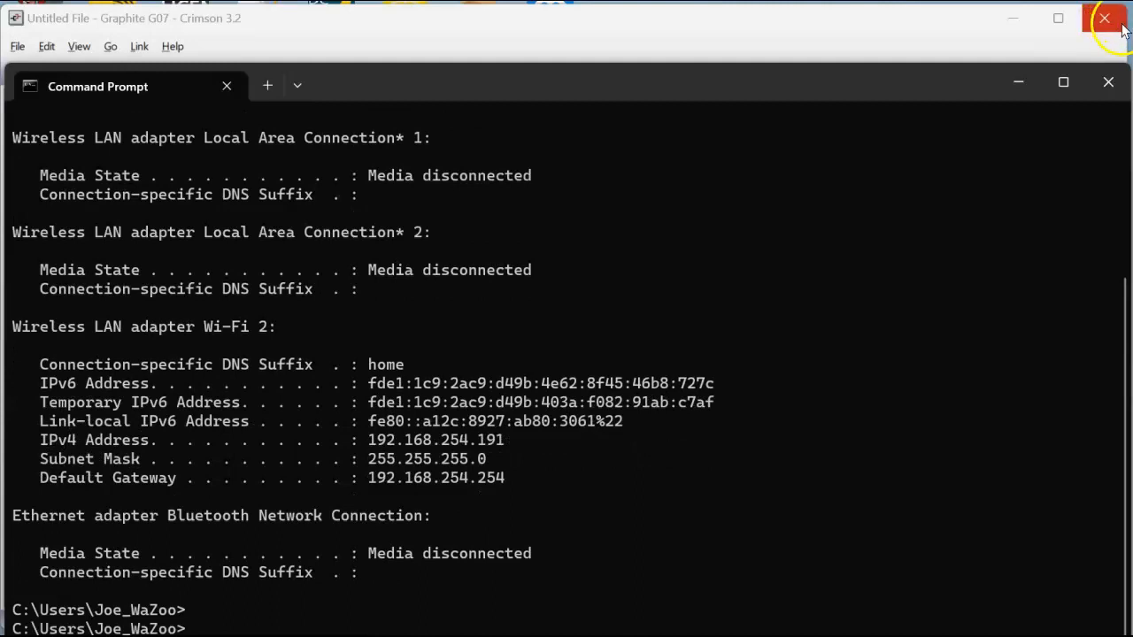
Step: Move the Crimson window clear of Command Prompt and run ipconfig again to recheck the Ethernet adapter
left_click(816, 29)
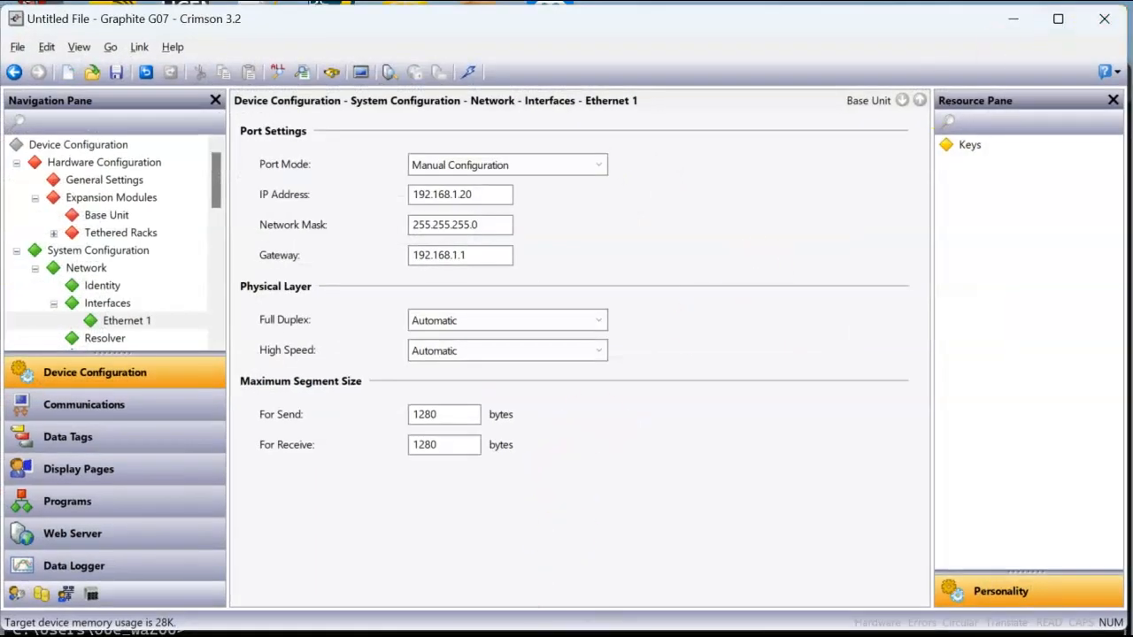
key("alt+Tab")
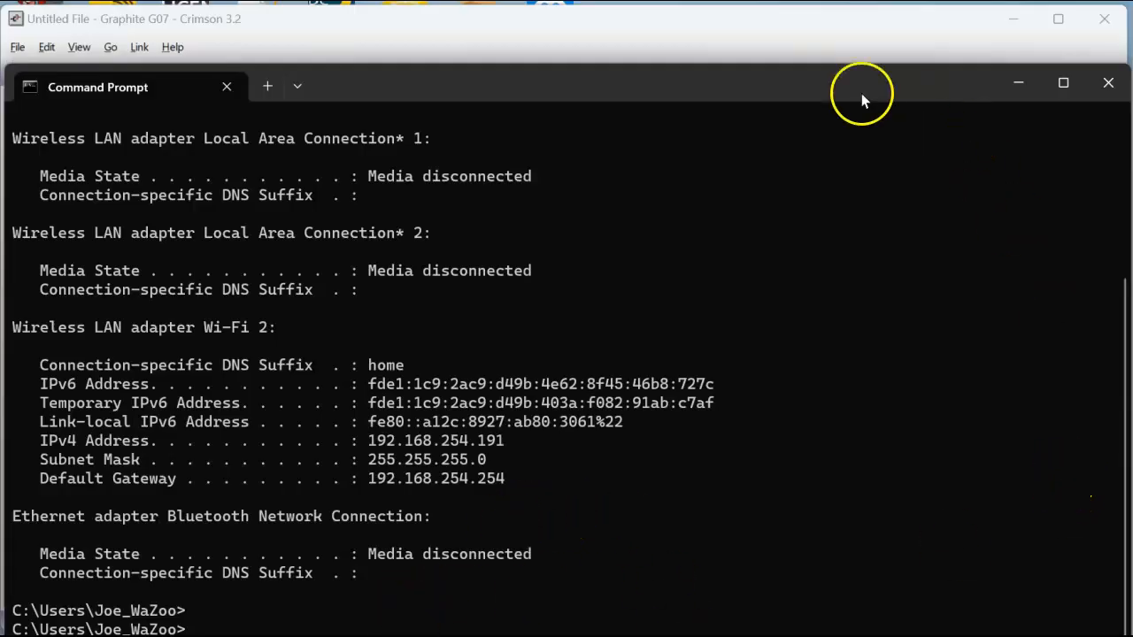
left_click_drag(778, 10, 799, 106)
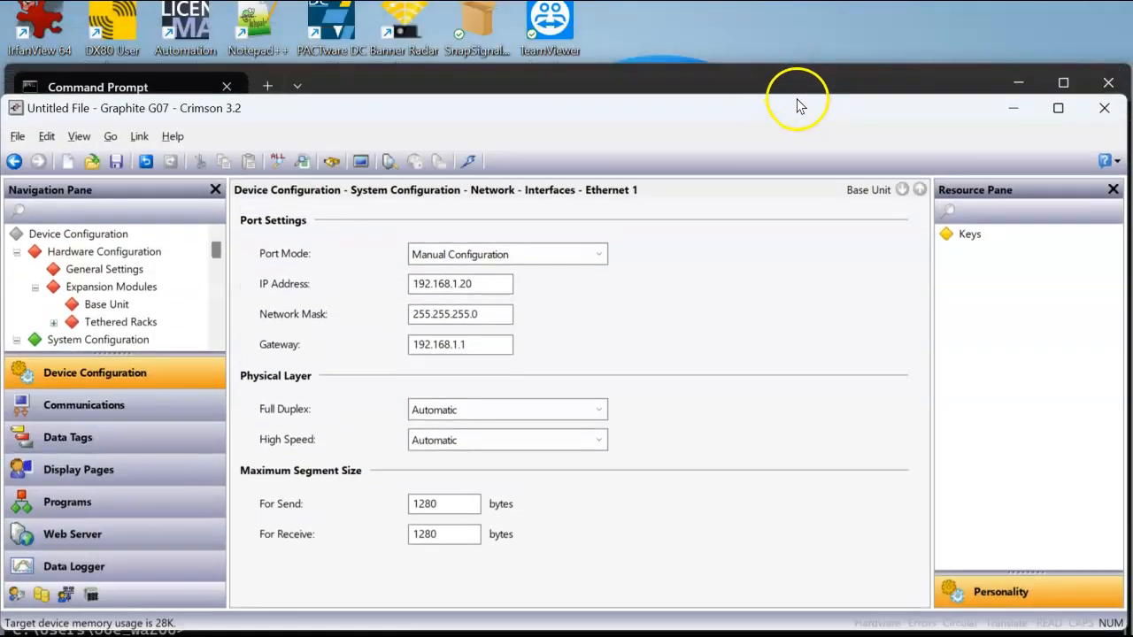
left_click(731, 76)
type("ipconfig")
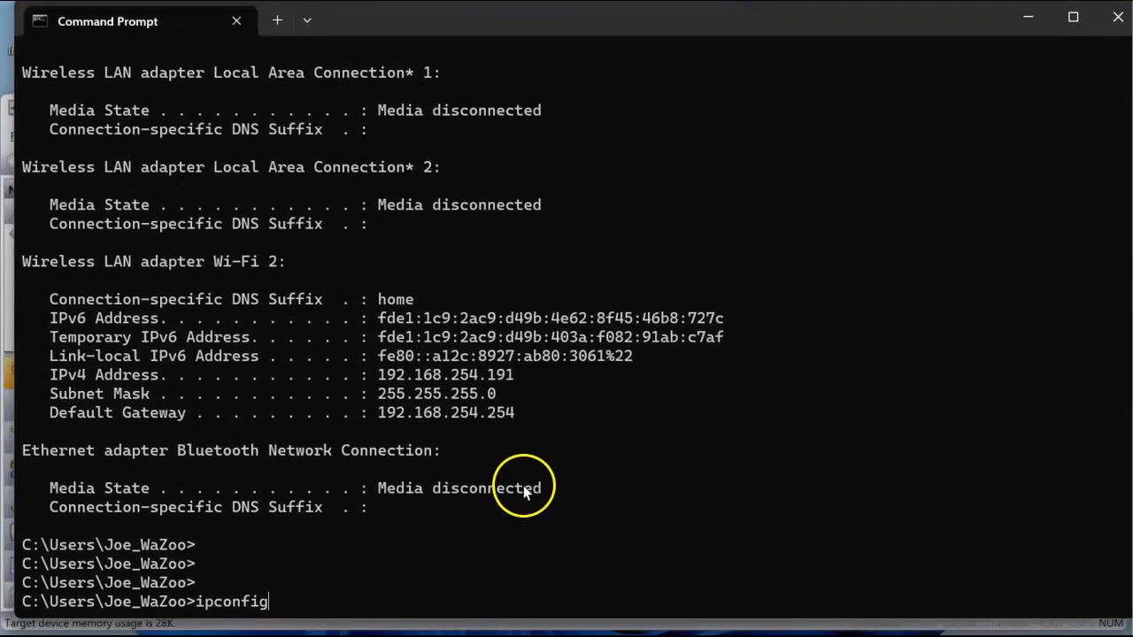
key("Return")
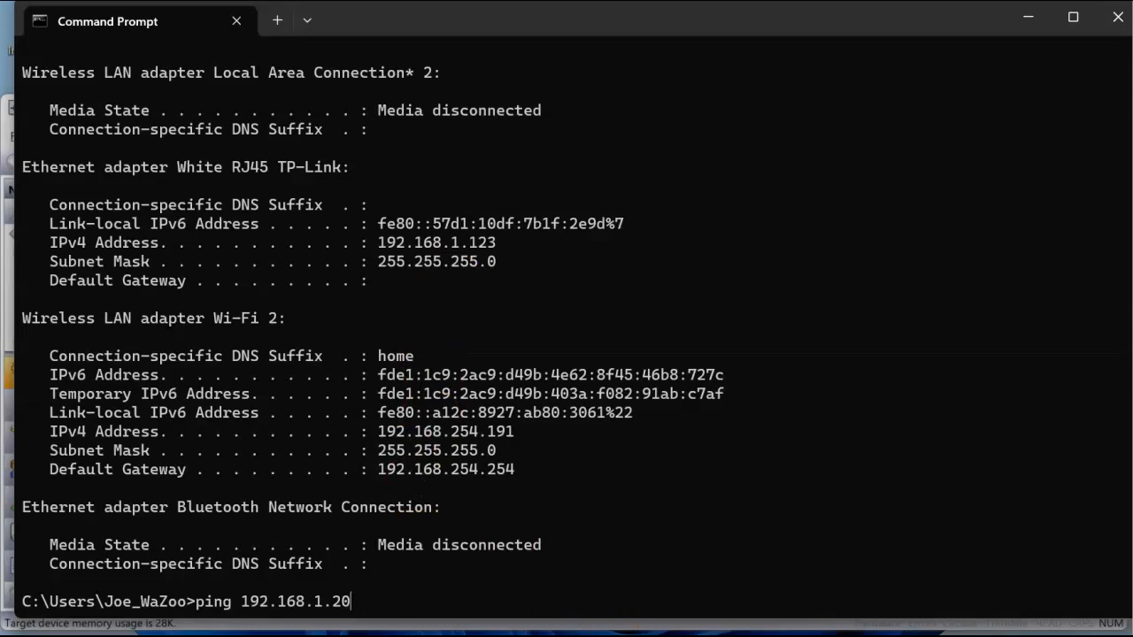
Step: Compare the target address with Ethernet 1's IP address in Crimson and ping 192.168.1.20 from Command Prompt
left_click(790, 636)
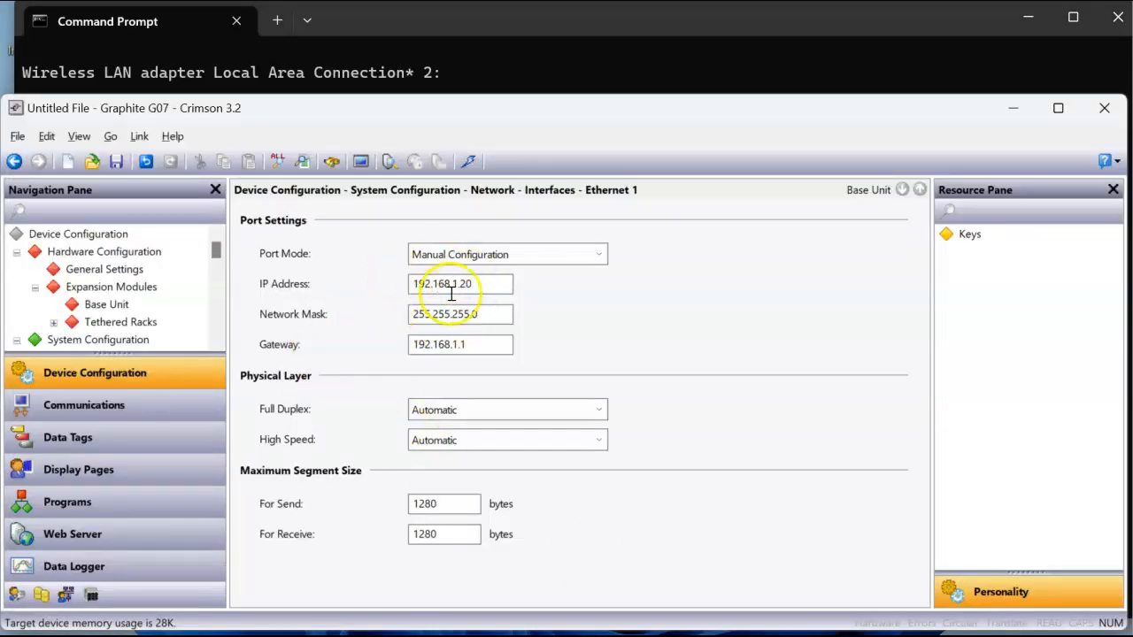
left_click_drag(463, 94, 461, 14)
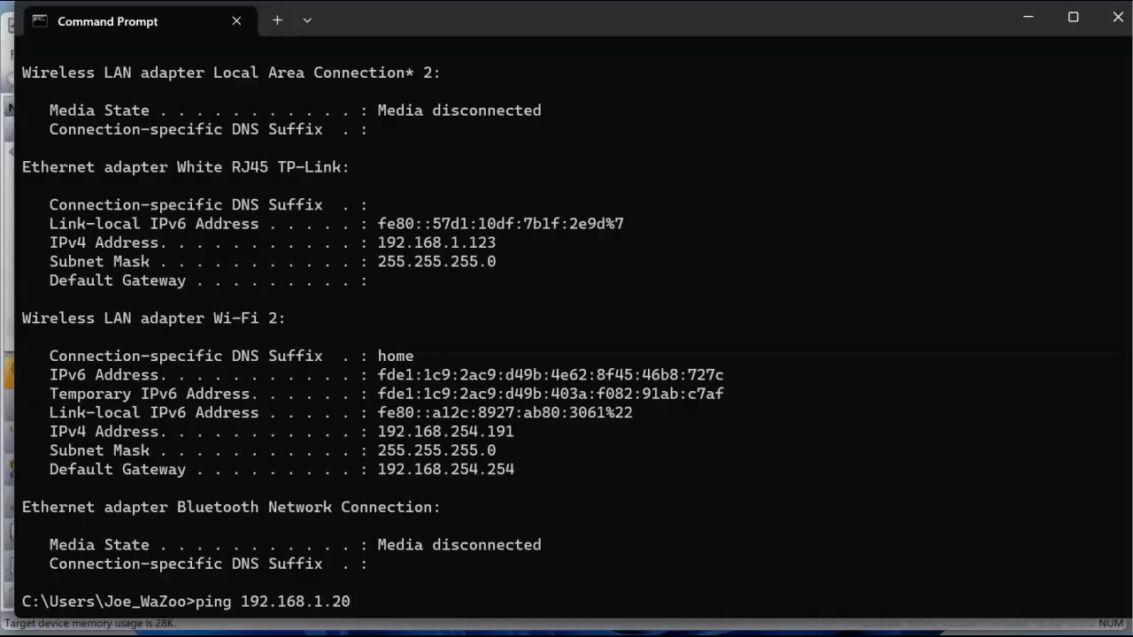
key("Return")
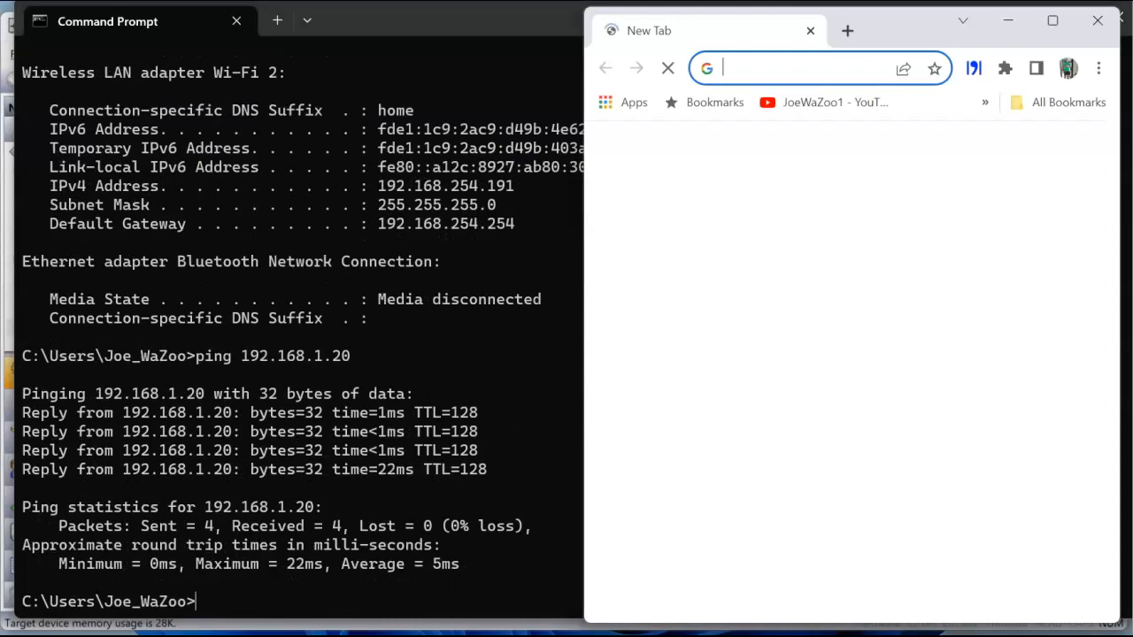
Step: Browse to 192.168.1.20 in Chrome and open the web server's remote view to check the live Ch_1 and Ch_2 readings
type("192")
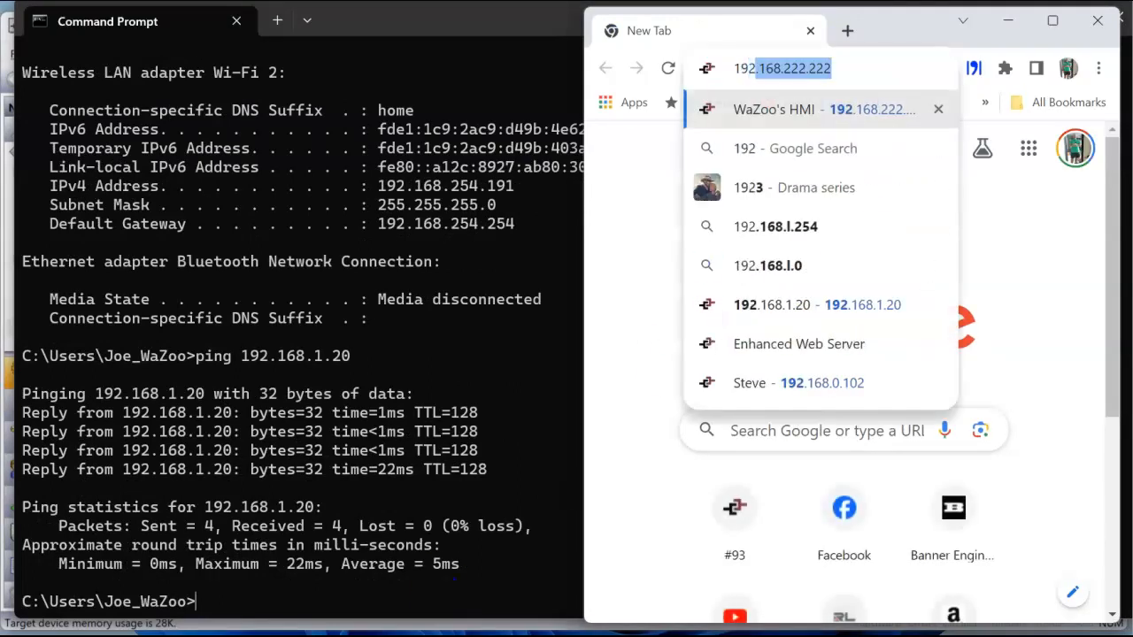
type(".168.1.20")
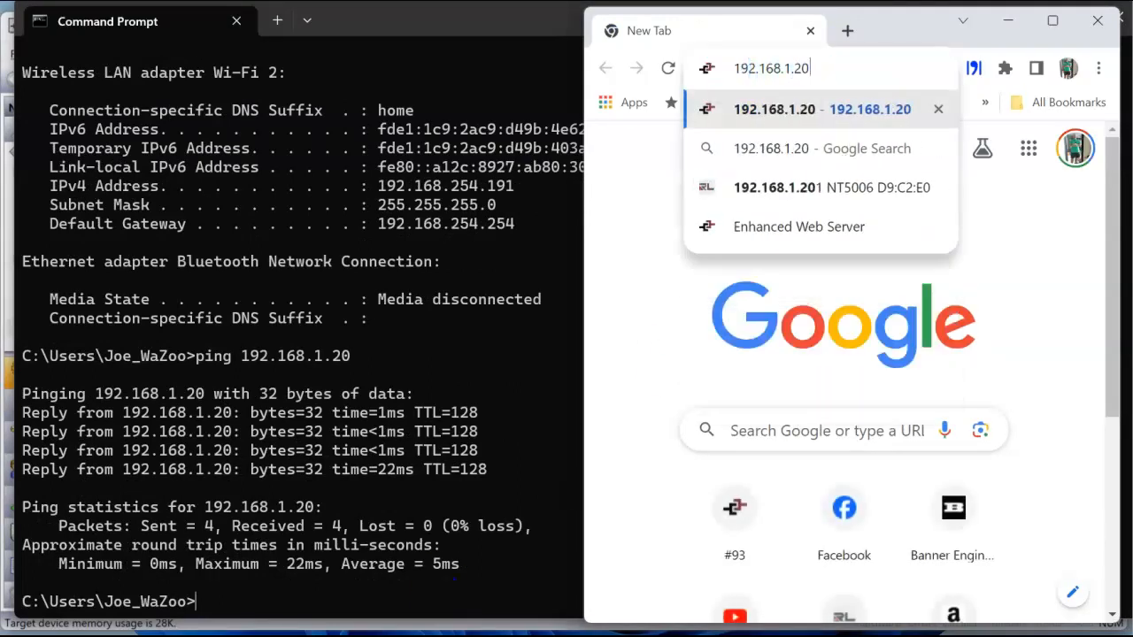
key("Return")
left_click(666, 367)
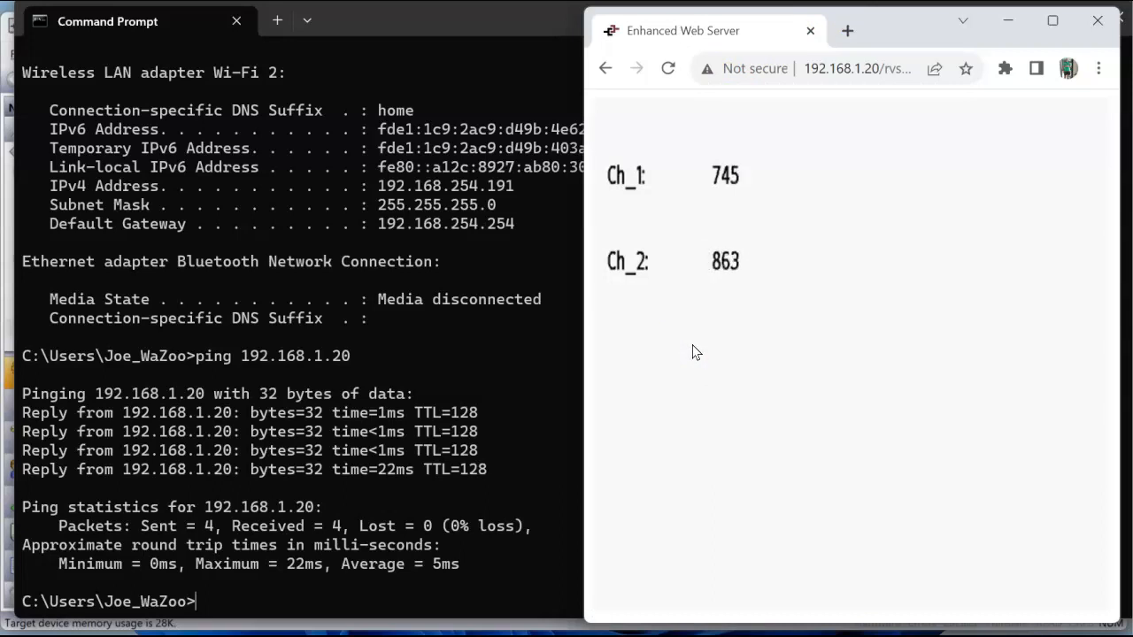
left_click(698, 351)
left_click(700, 350)
left_click(744, 181)
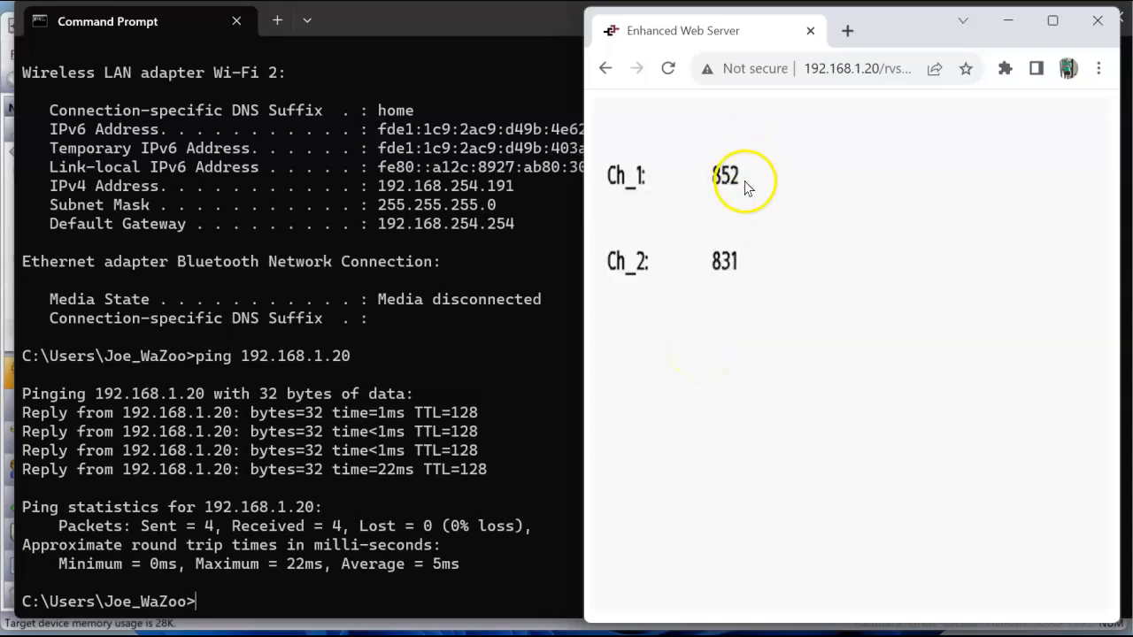
left_click(729, 276)
left_click(692, 359)
left_click(717, 311)
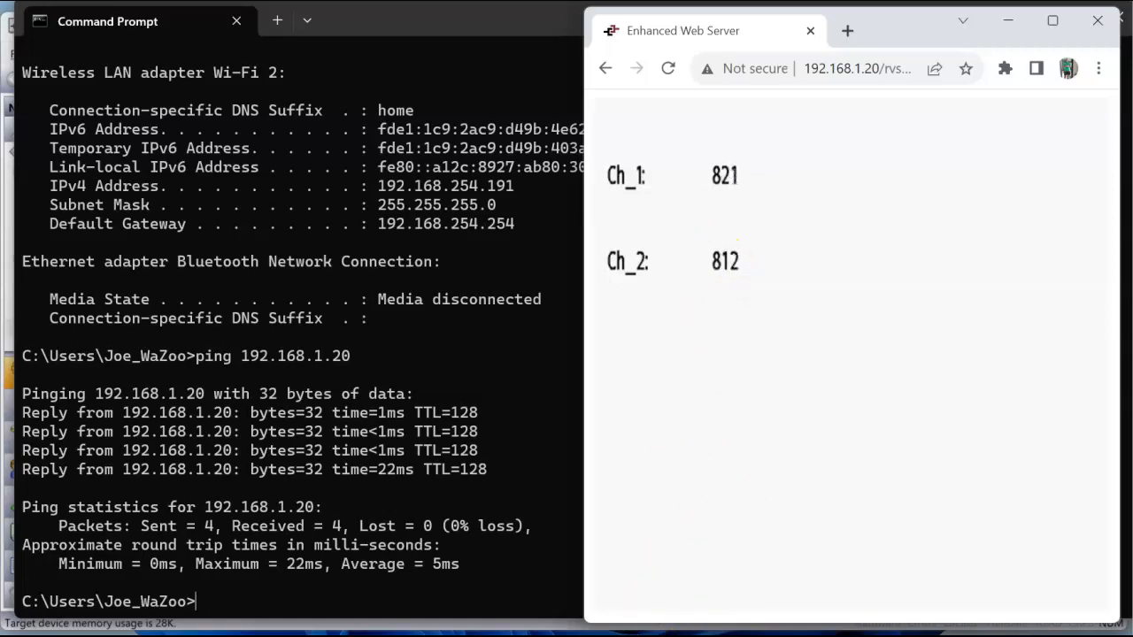
Step: Switch to Crimson to review the Ch_1 tag's data settings, and return to the remote view in Chrome
left_click(711, 635)
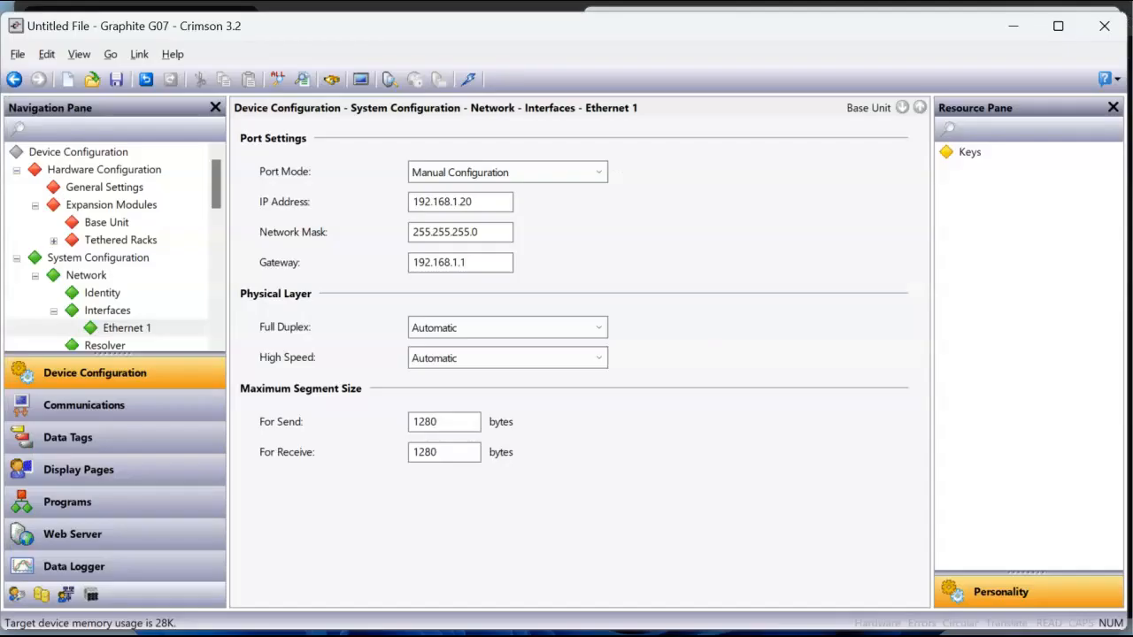
left_click(152, 446)
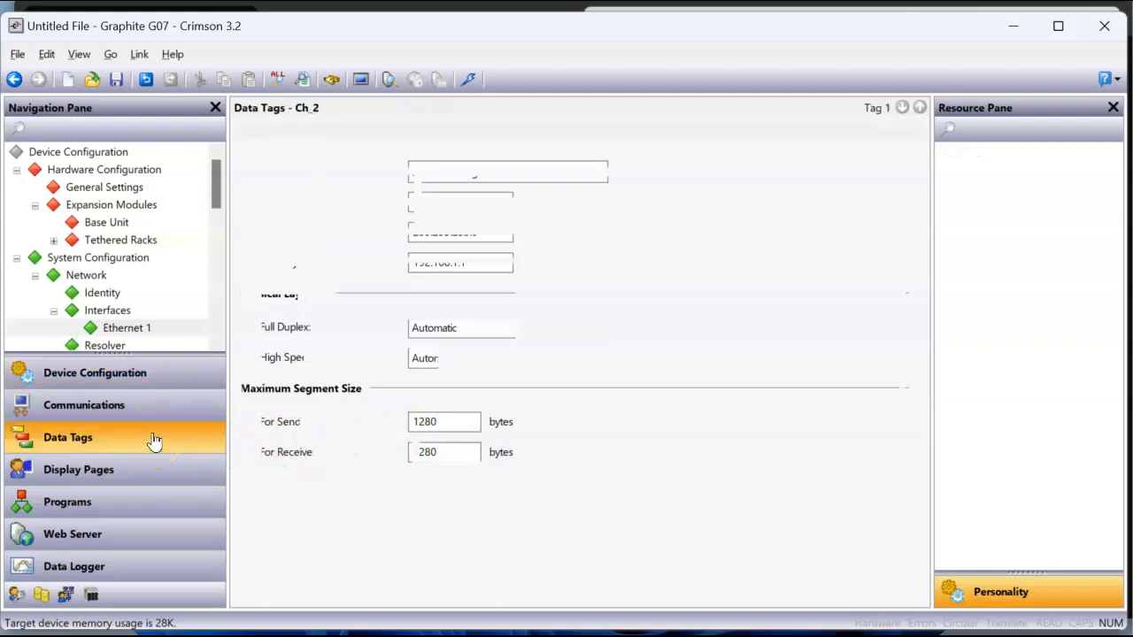
left_click(72, 187)
left_click(75, 173)
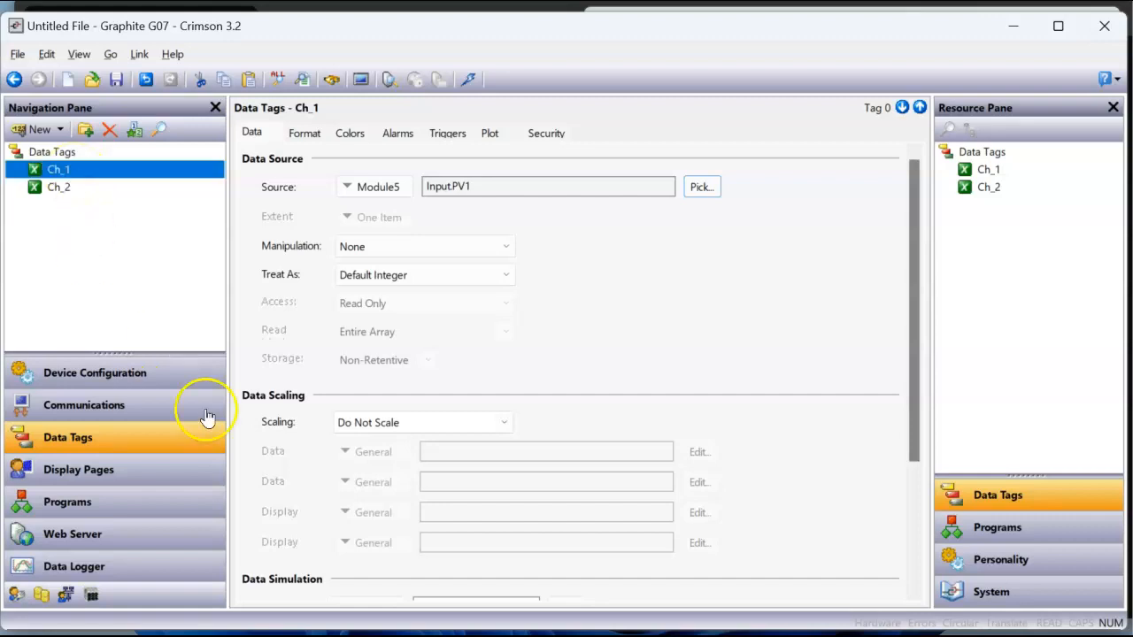
left_click(358, 635)
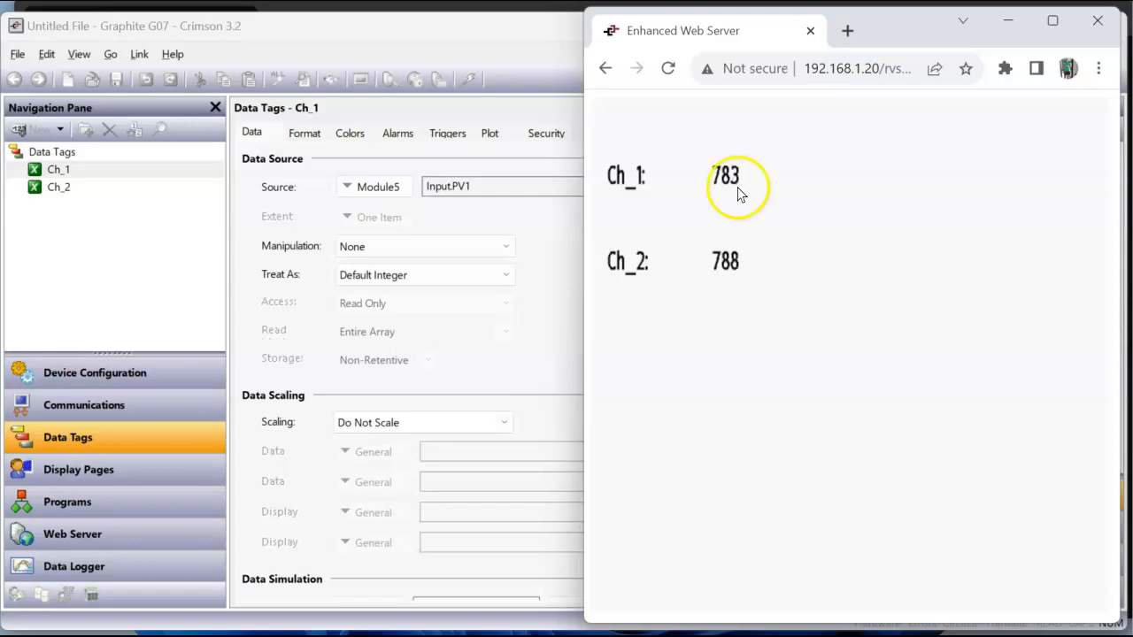
Step: Set the Ch_1 tag's format type to Numeric with 3 digits before and 1 digit after the decimal point
left_click(304, 132)
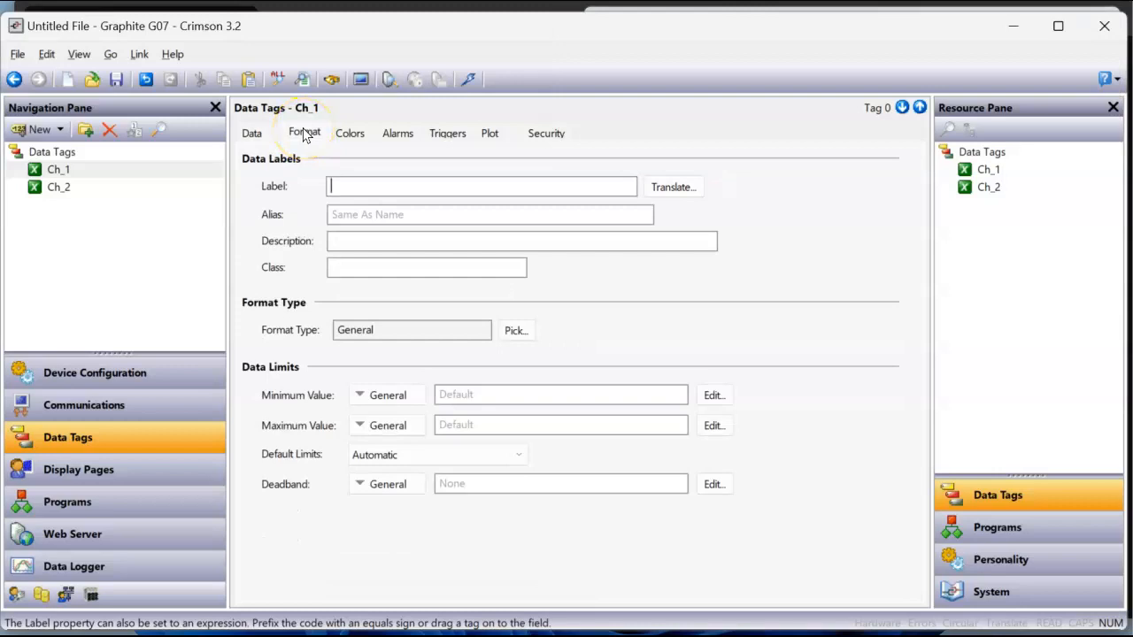
left_click(522, 331)
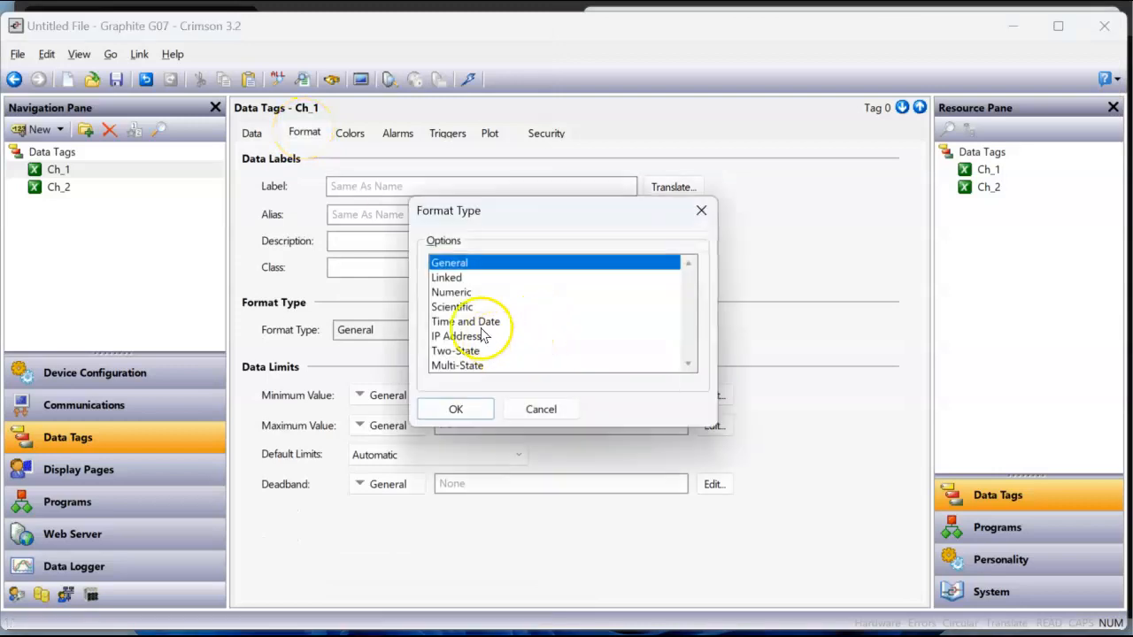
left_click(455, 294)
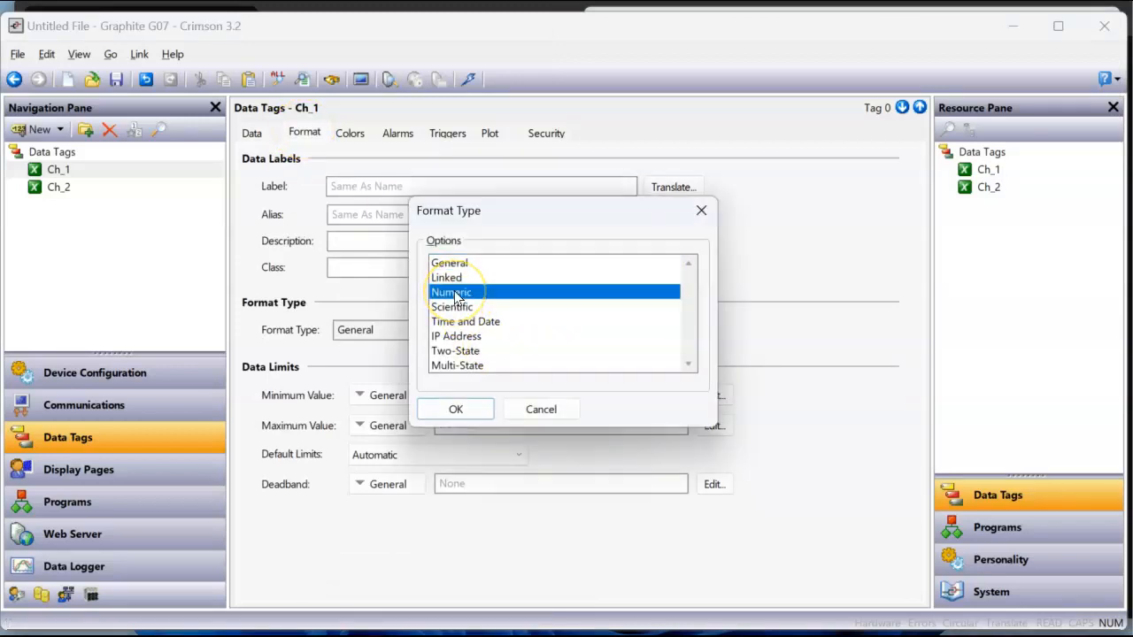
left_click(463, 414)
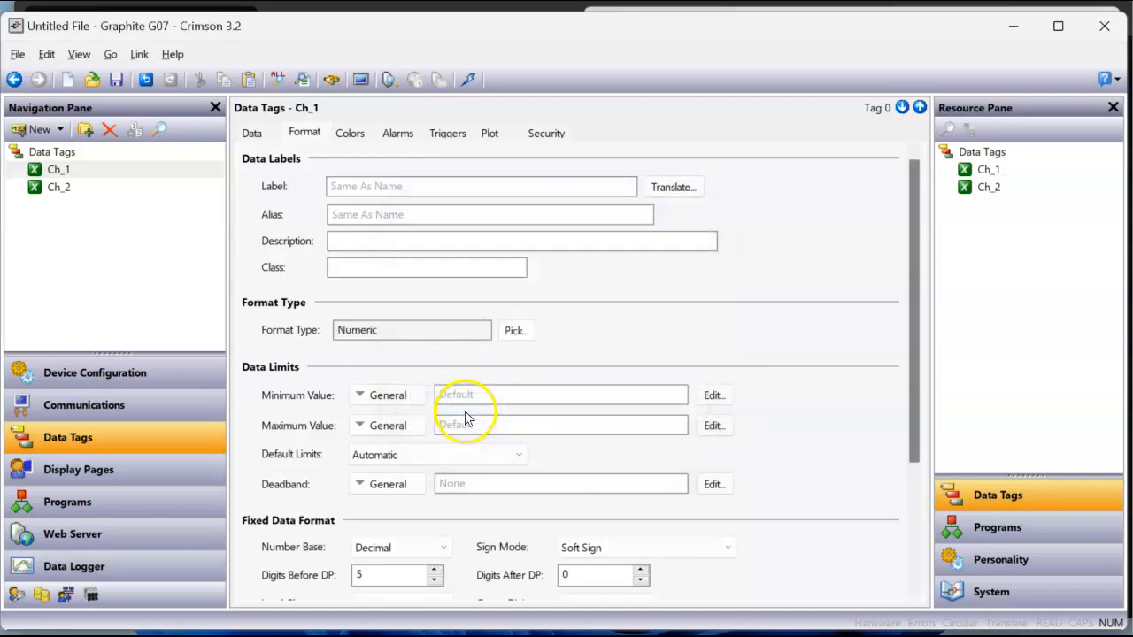
double_click(379, 575)
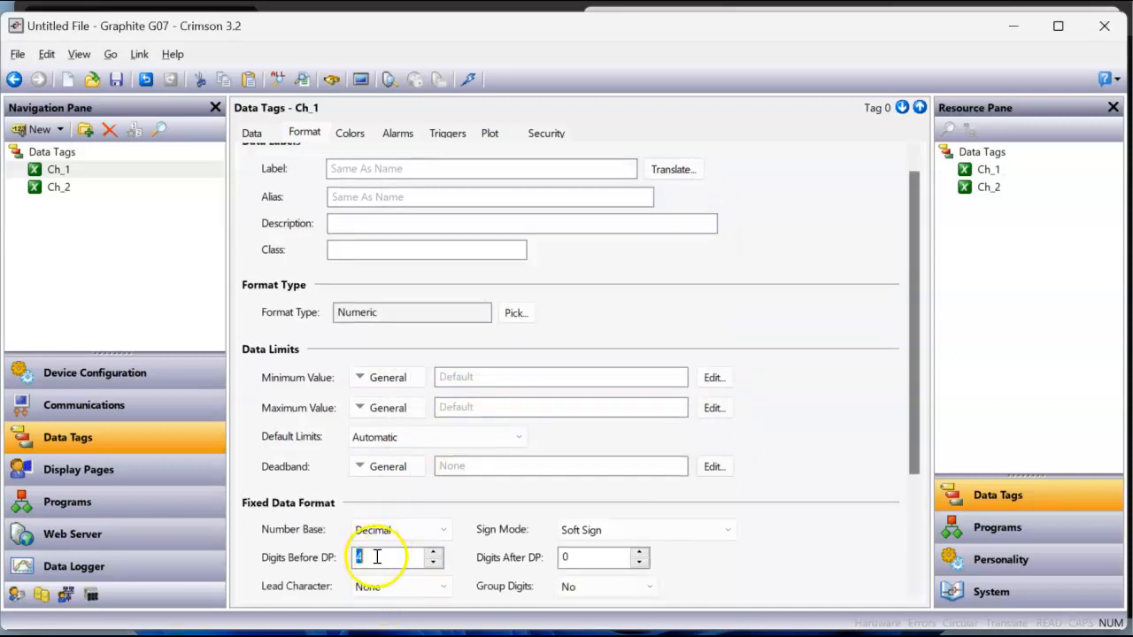
key("Down")
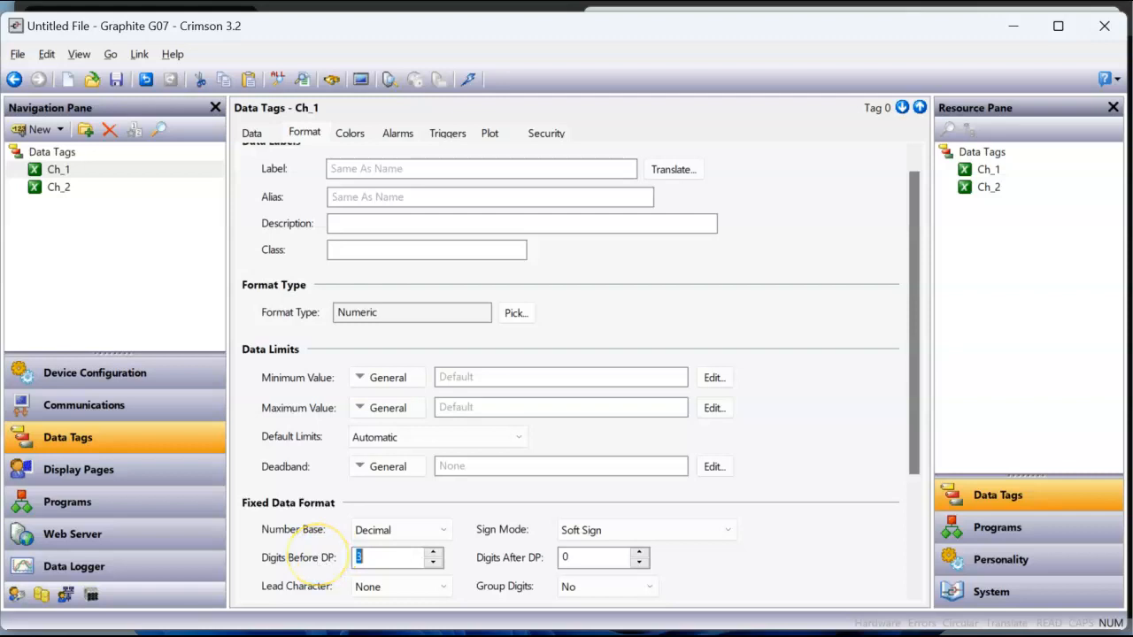
double_click(577, 556)
type("1")
key("Return")
Step: Limit the Ch_1 tag's data to a minimum value of 600 and a maximum value of 1000
left_click(466, 386)
type("600")
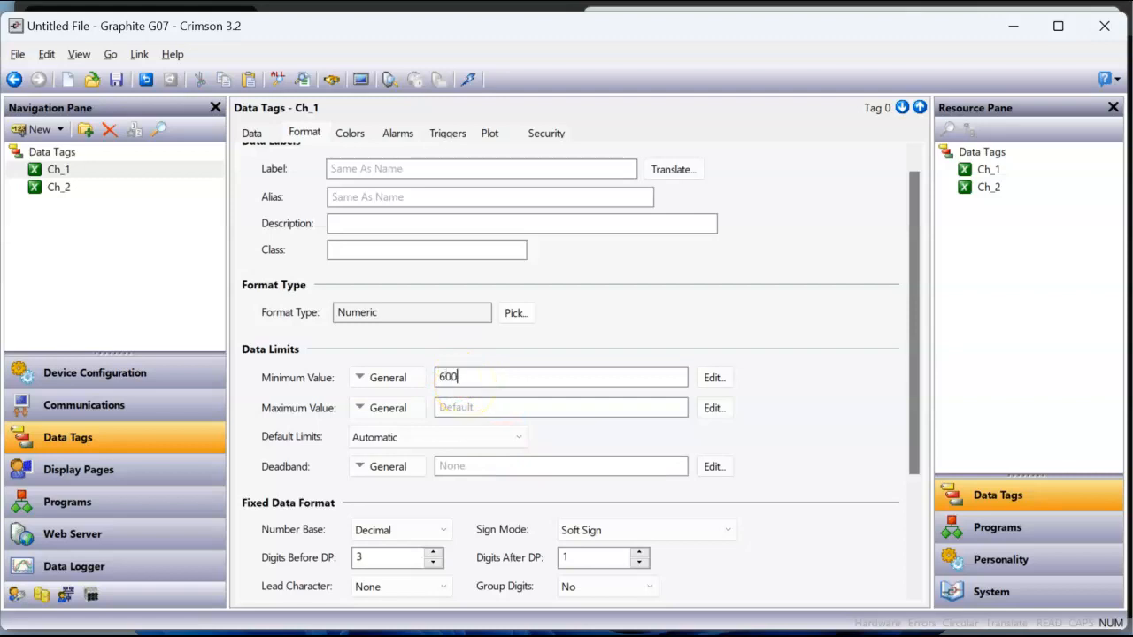
key("Return")
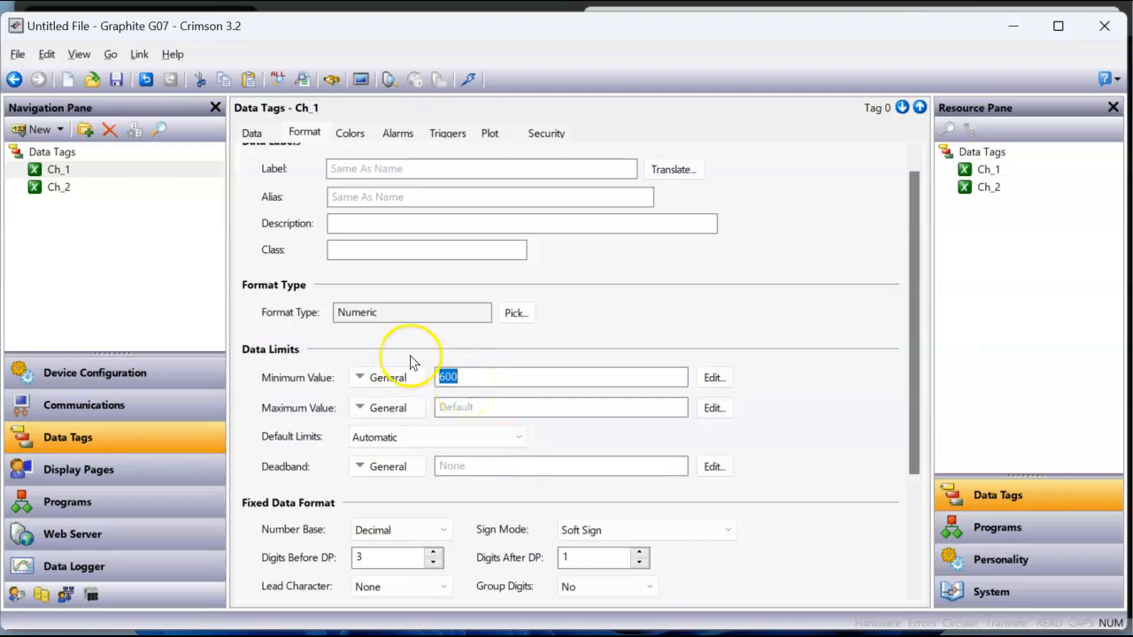
left_click(471, 407)
type("1000")
key("Return")
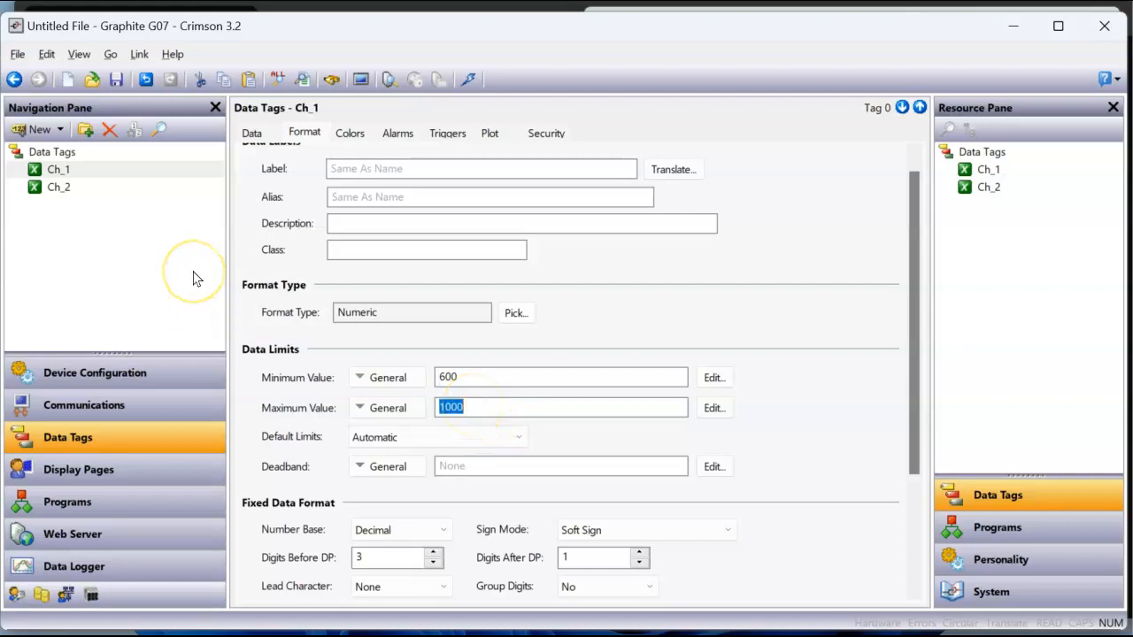
Step: Copy the format settings from the Ch_1 tag to Ch_2 and compare the two tags
left_click(65, 190)
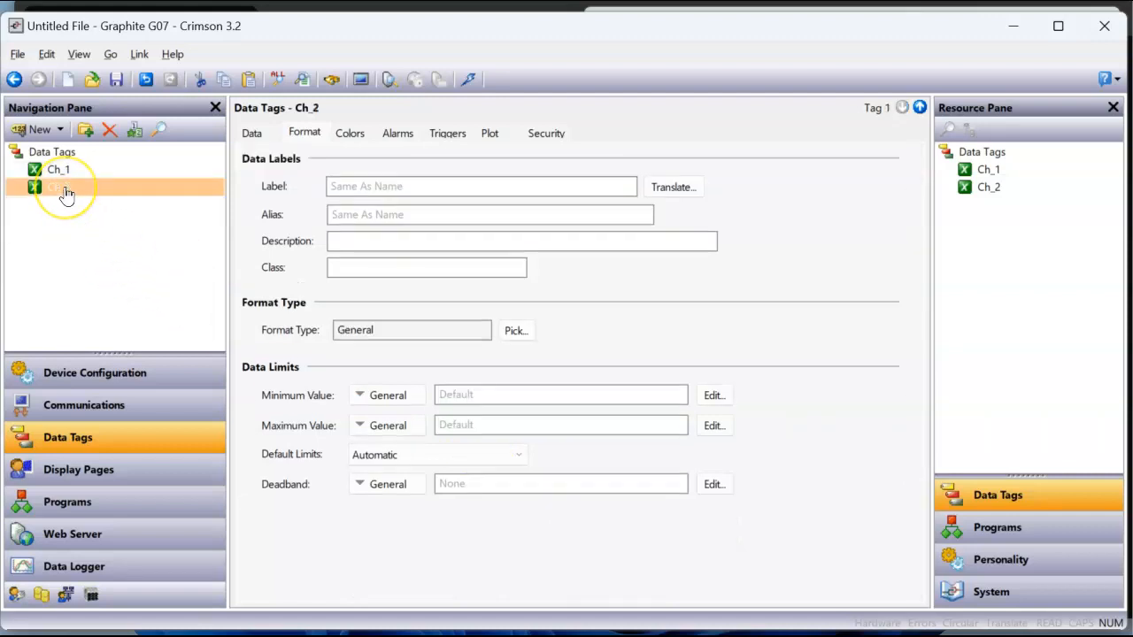
right_click(65, 191)
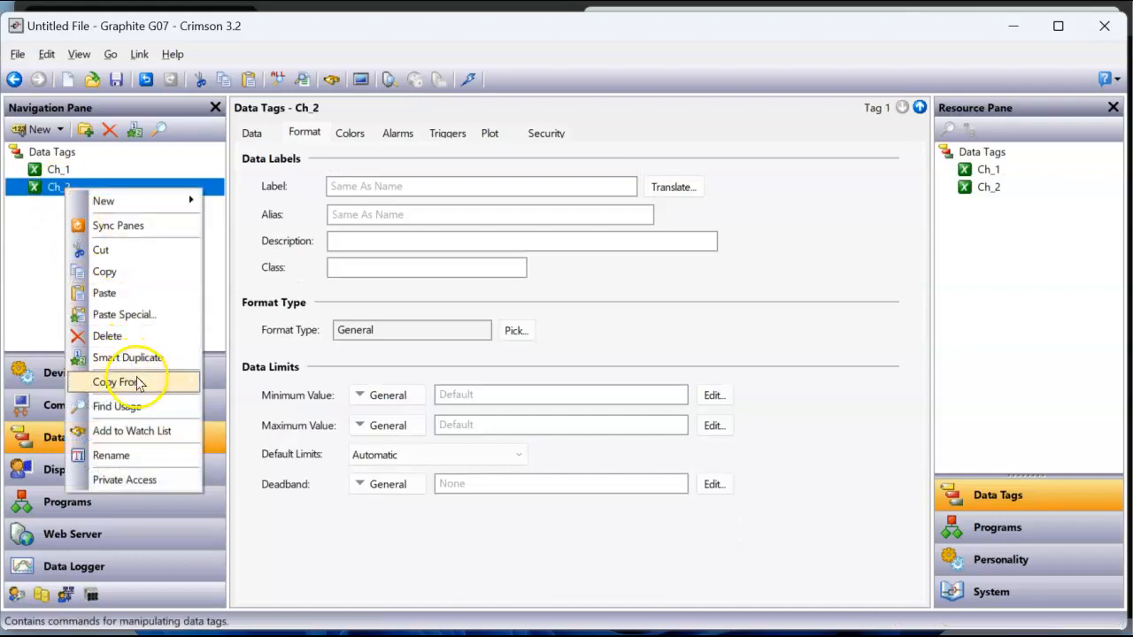
mouse_move(137, 382)
left_click(261, 431)
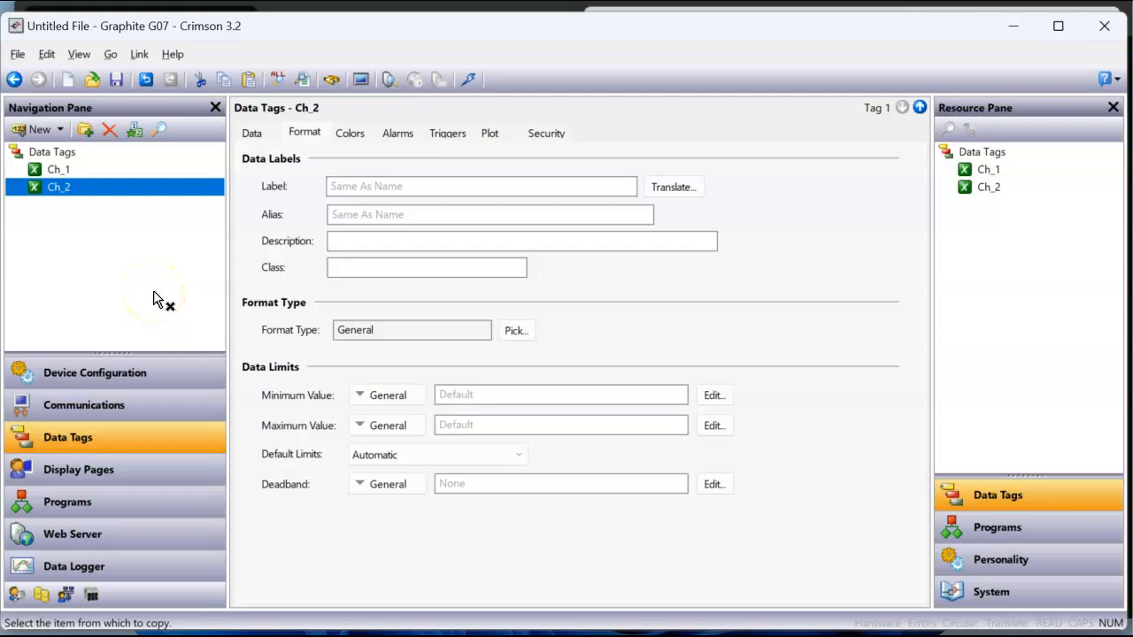
left_click(62, 171)
left_click(563, 338)
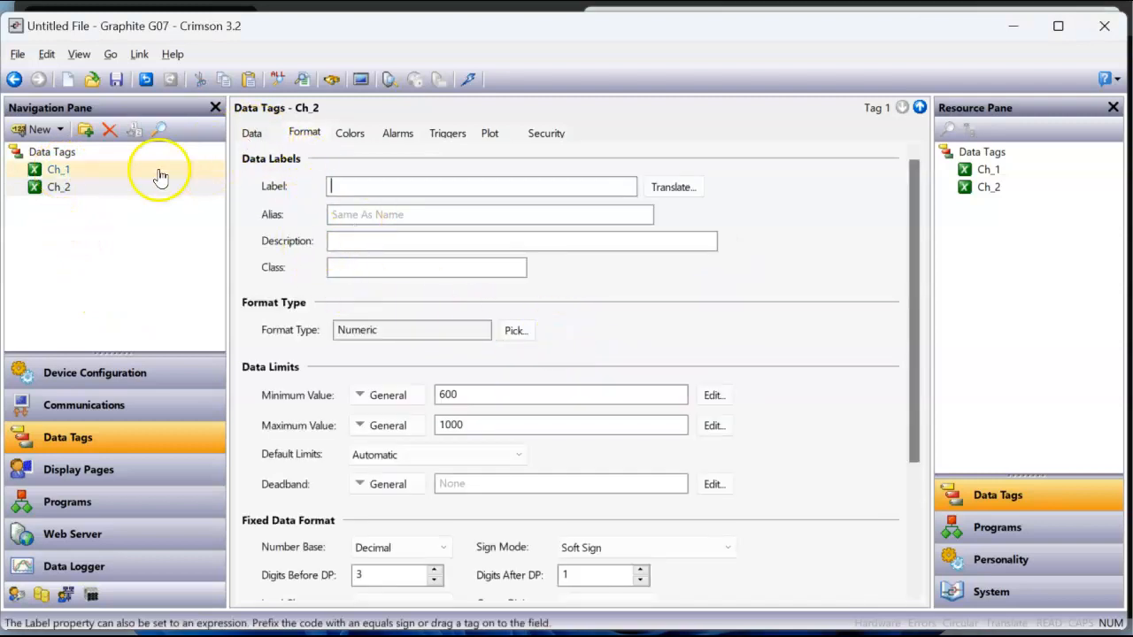
left_click(58, 170)
left_click(78, 189)
left_click(78, 171)
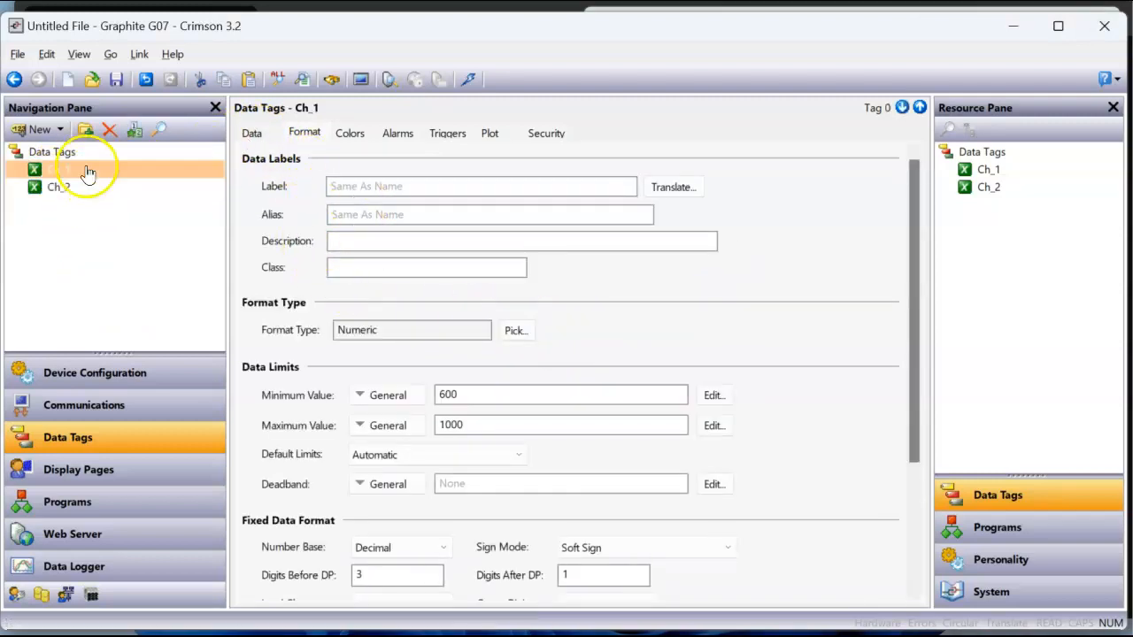
Step: Review the values on Page1, download the database to the device, and check the readings in Chrome's remote view
left_click(124, 469)
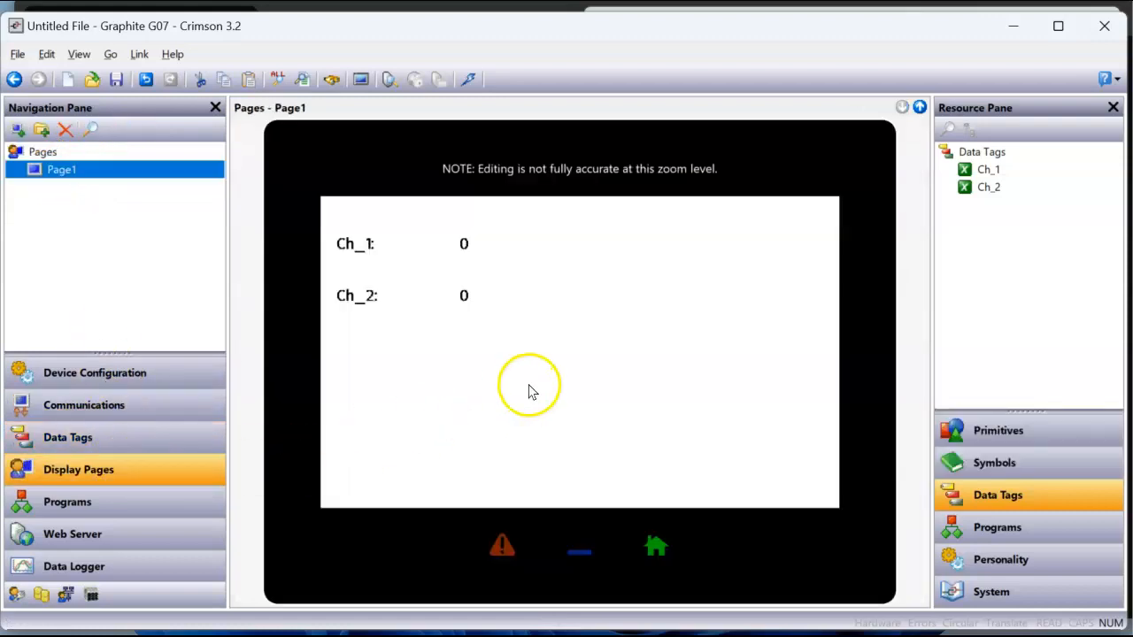
left_click(558, 375)
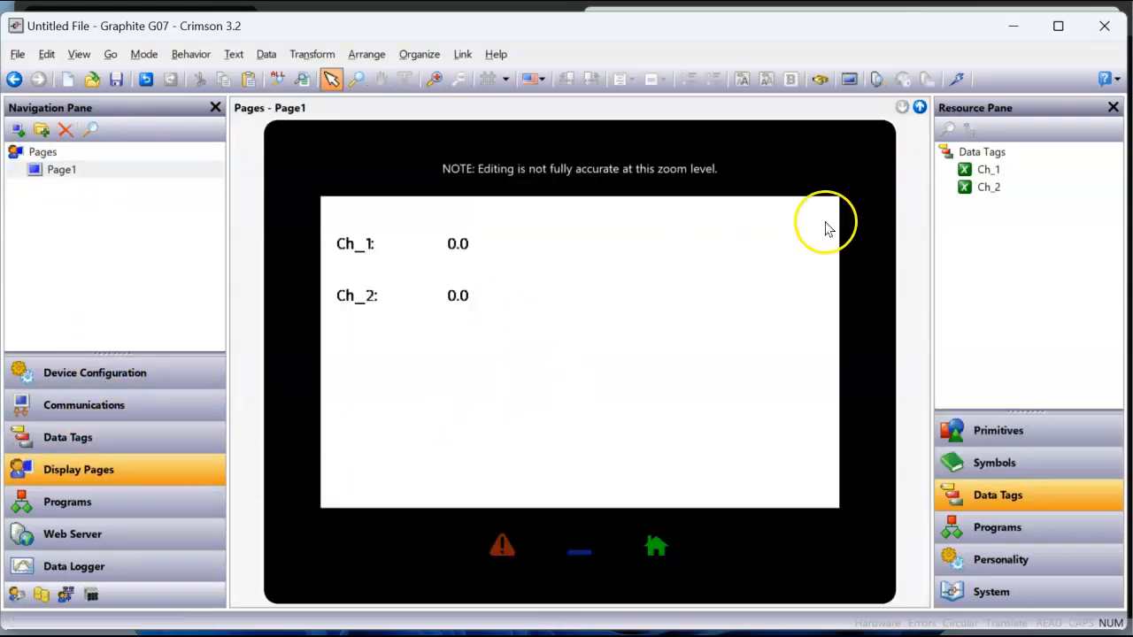
left_click(962, 79)
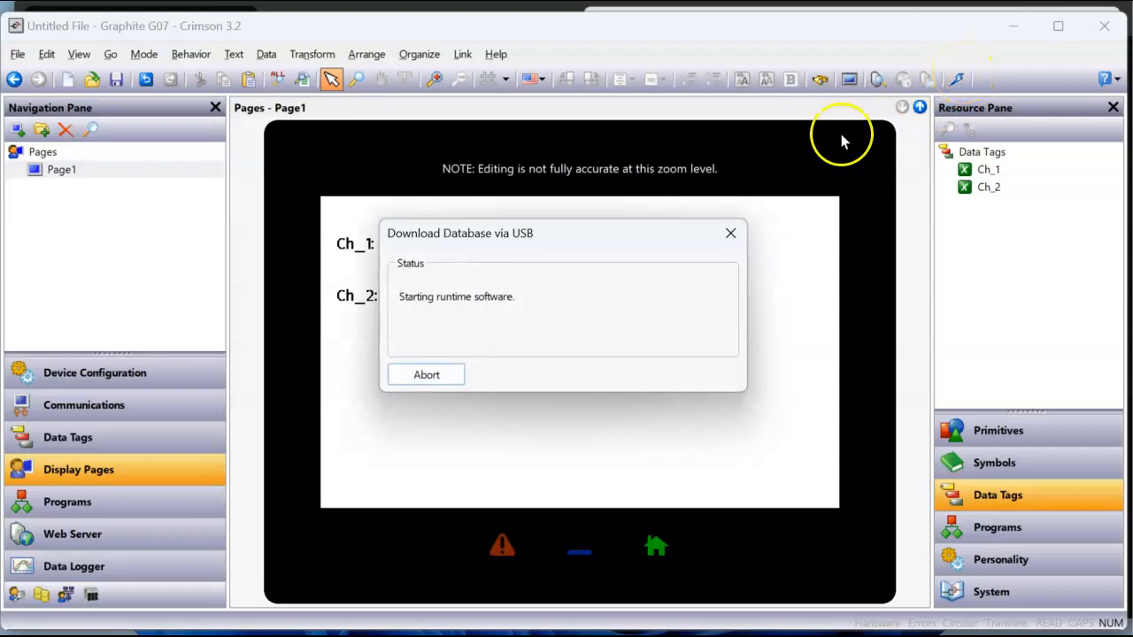
left_click(353, 635)
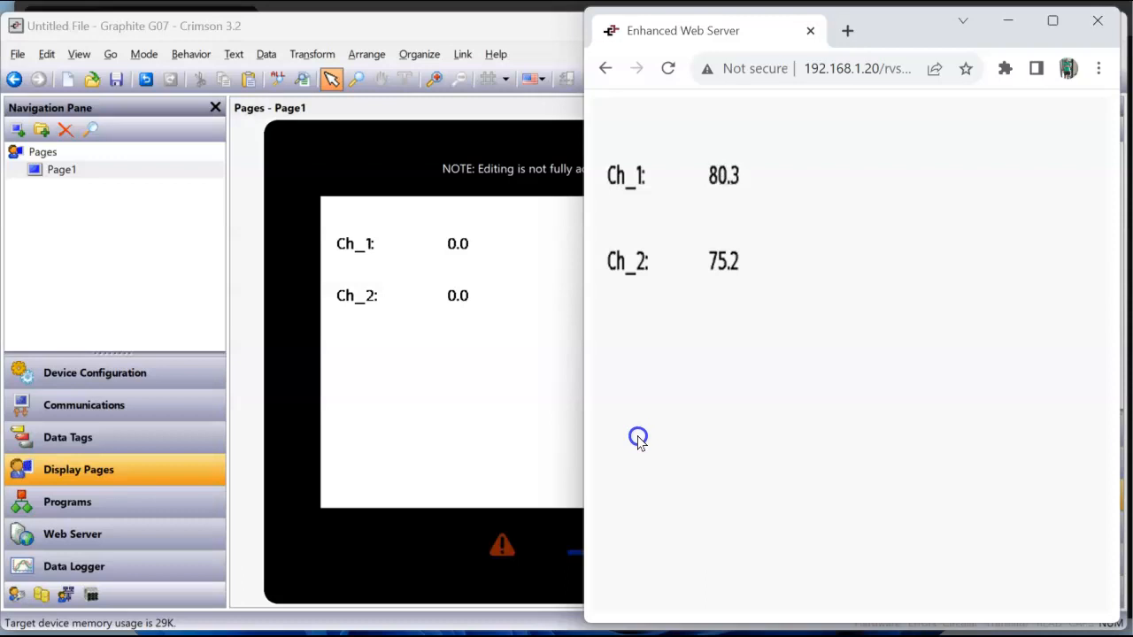
left_click(505, 424)
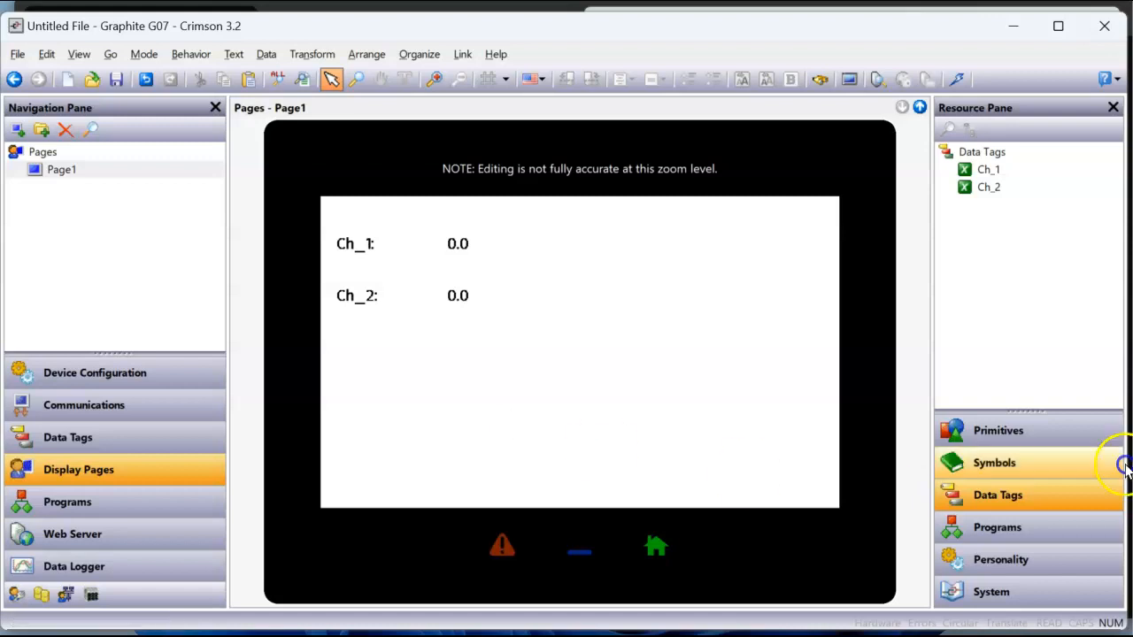
Step: Examine the widgets offered among the page primitives, and return to the list of primitive categories
left_click(1069, 430)
scroll(1031, 326, "down", 1)
scroll(1031, 326, "down", 1)
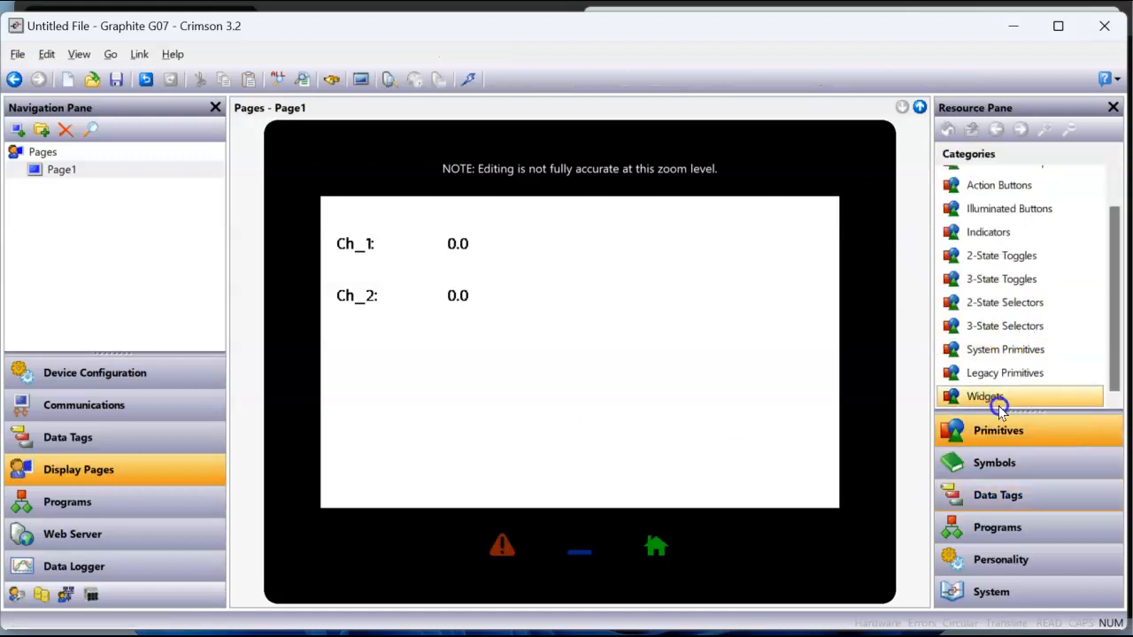
left_click(994, 400)
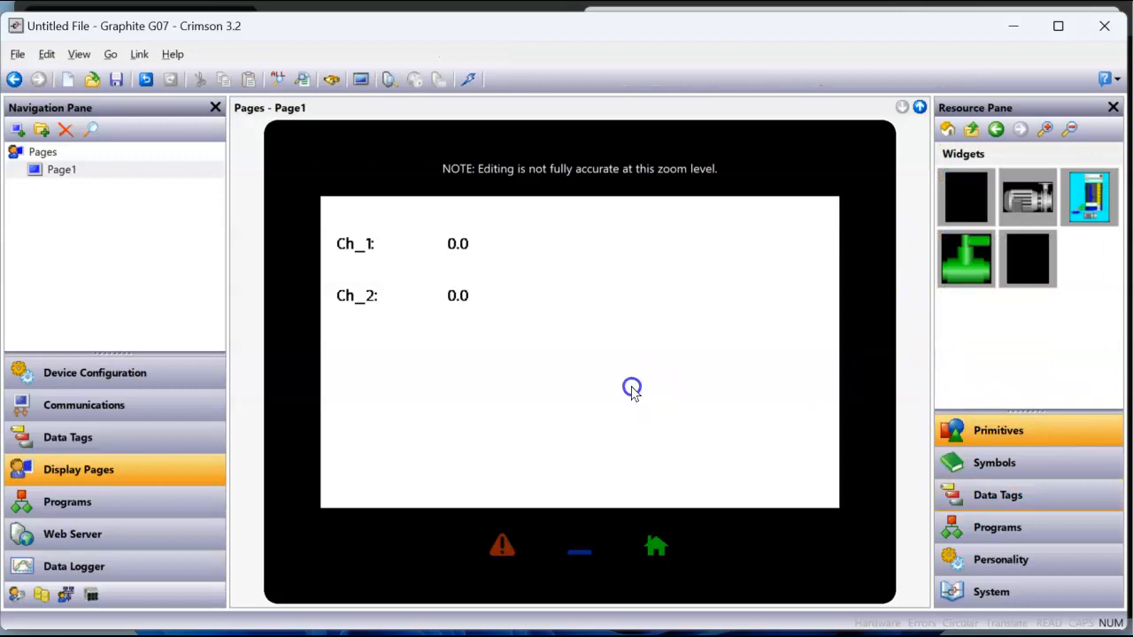
left_click(629, 389)
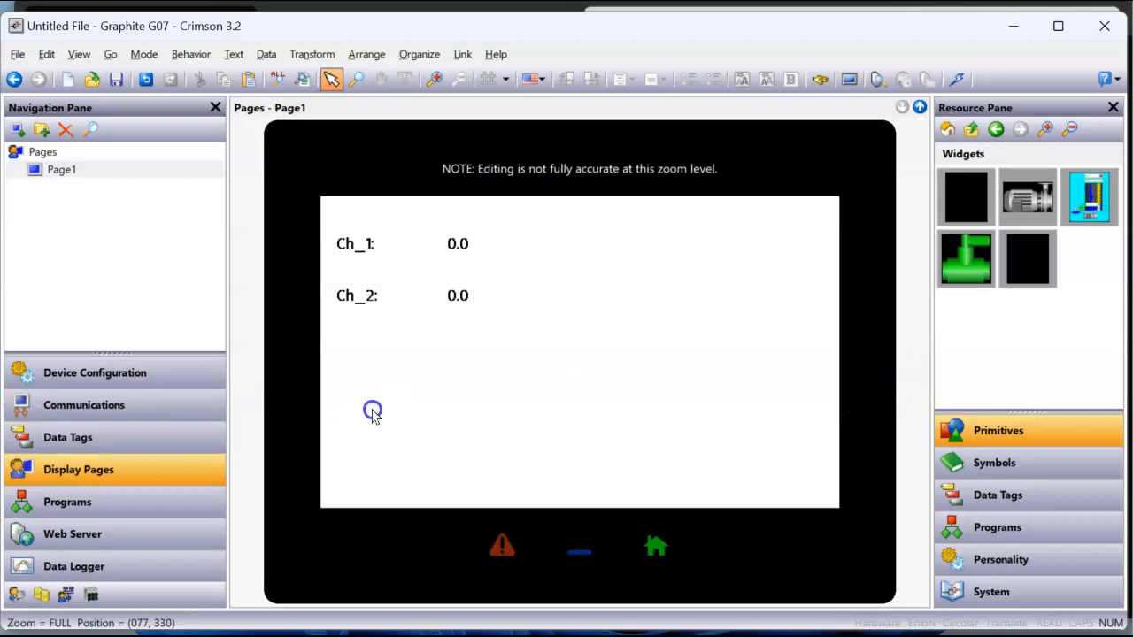
left_click(947, 129)
left_click(987, 345)
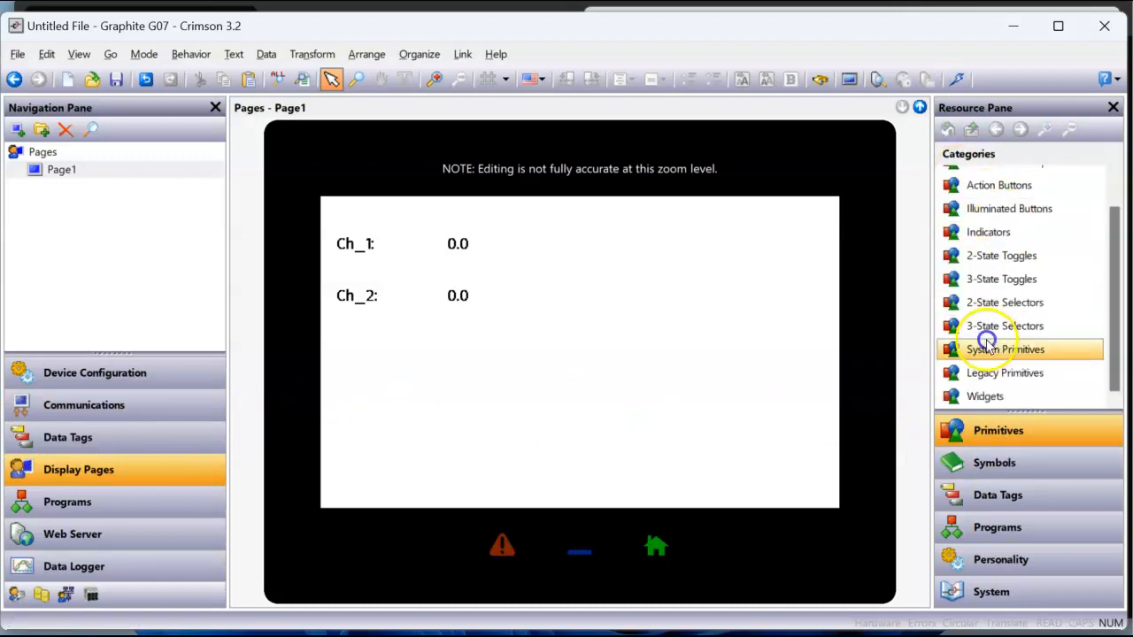
Step: Place the grey Cool Fan (Animation Frame 1) symbol from Blowers Etc. on Page1 beside the channel values, about 200 by 200 in size
left_click(1003, 467)
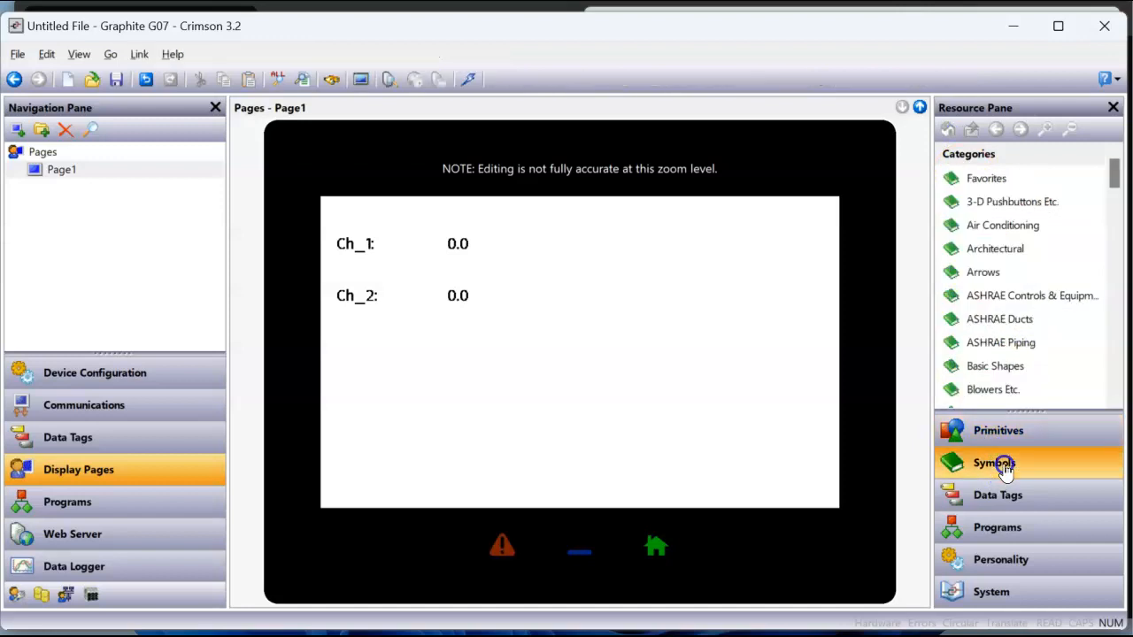
scroll(1000, 336, "down", 2)
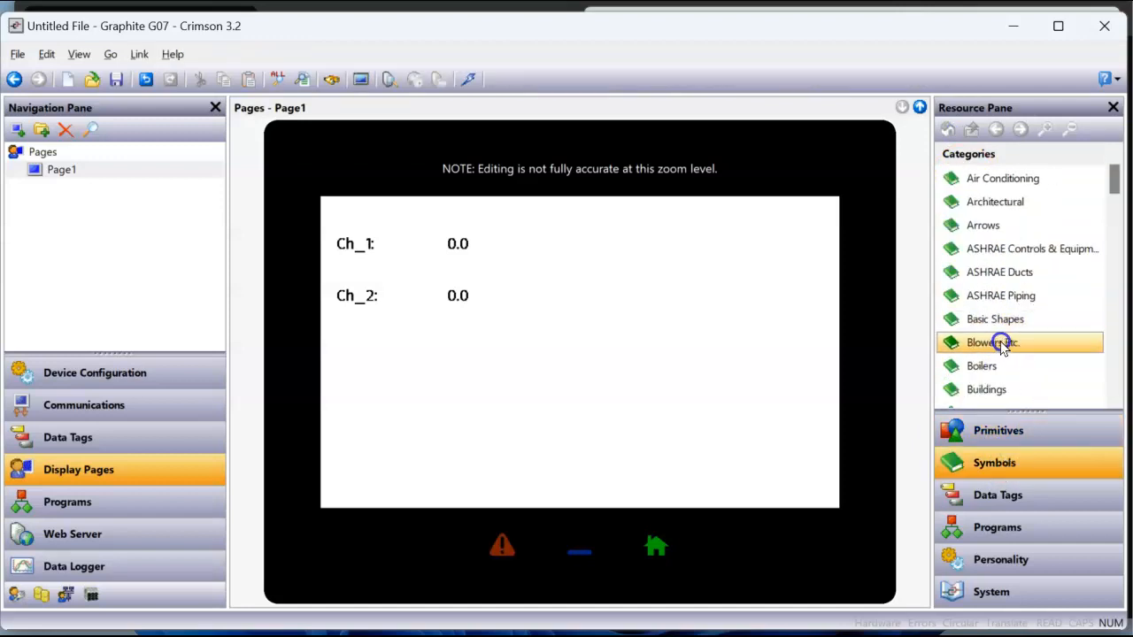
double_click(1036, 348)
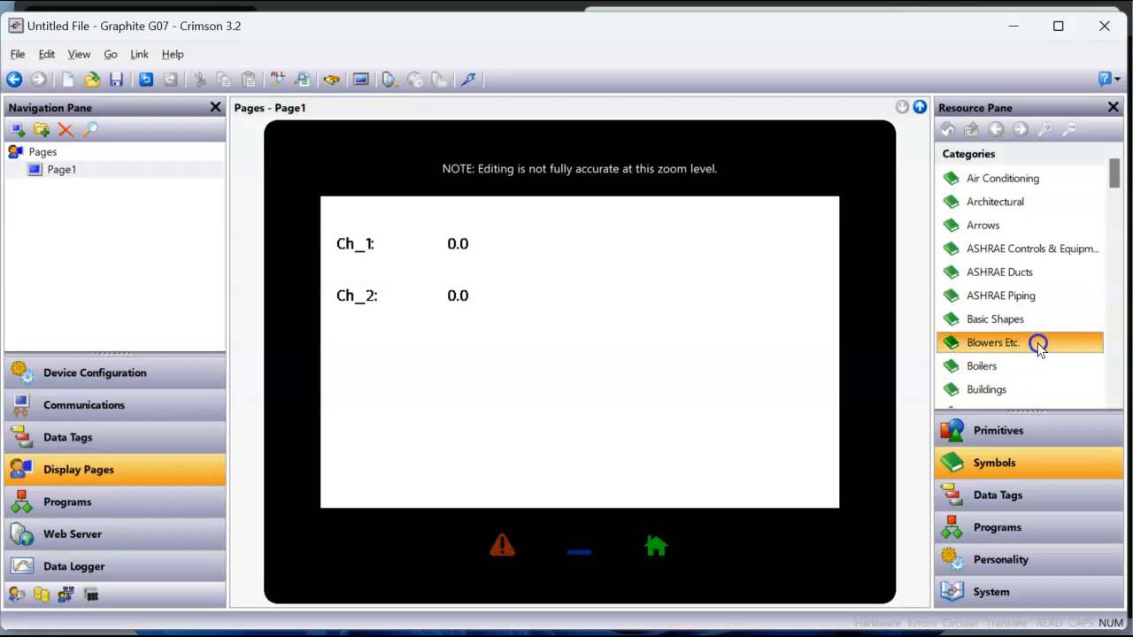
scroll(1027, 341, "down", 1)
scroll(1071, 340, "down", 2)
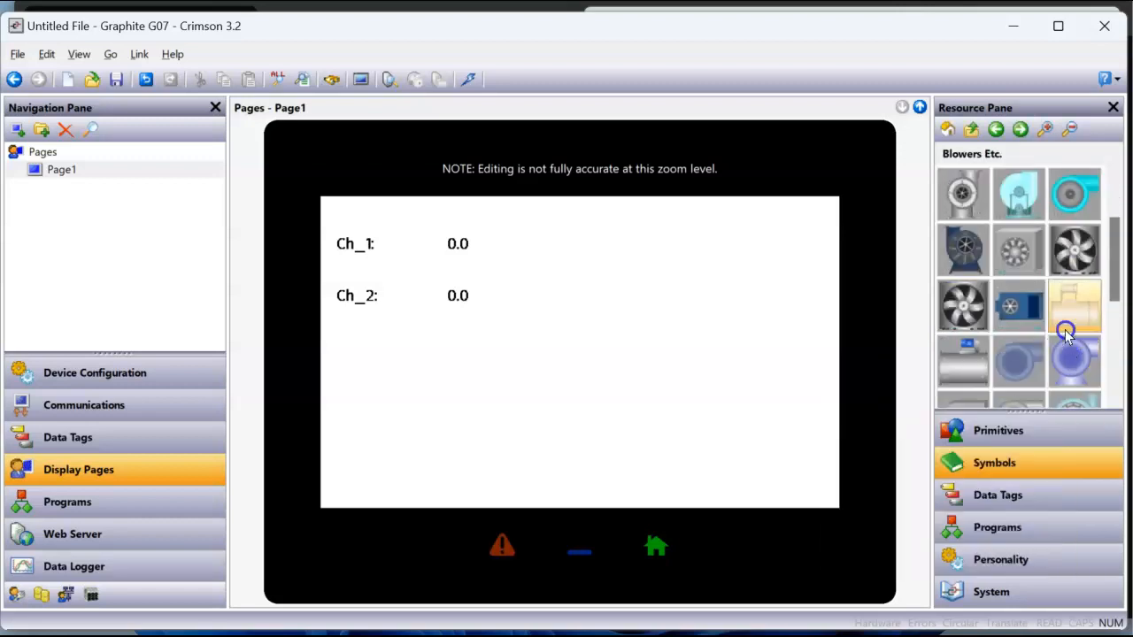
mouse_move(968, 303)
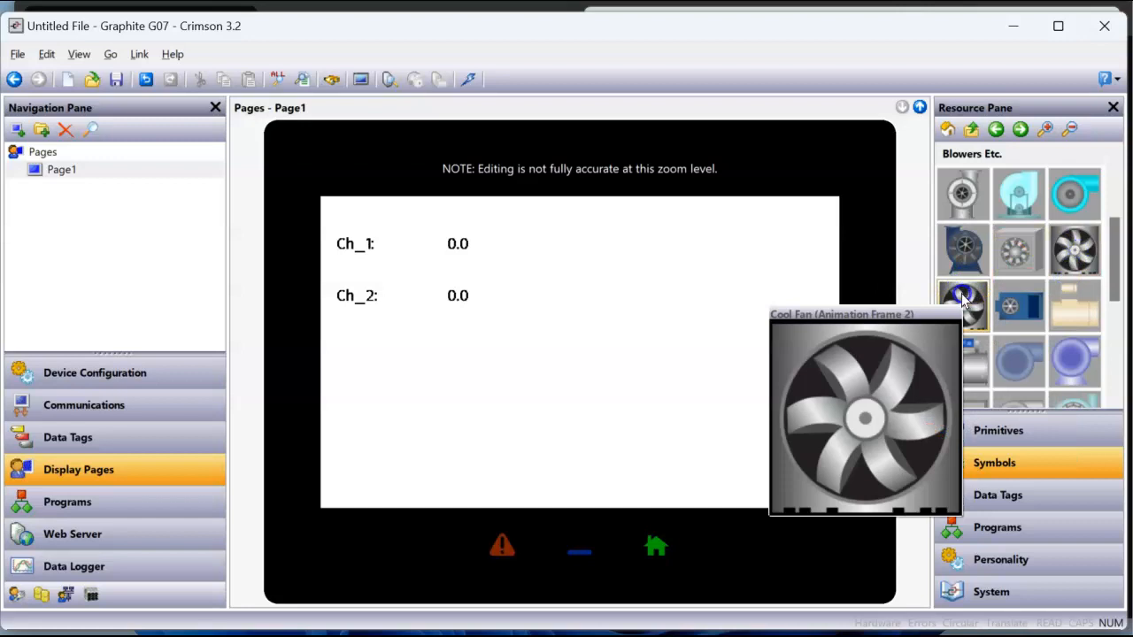
mouse_move(1074, 252)
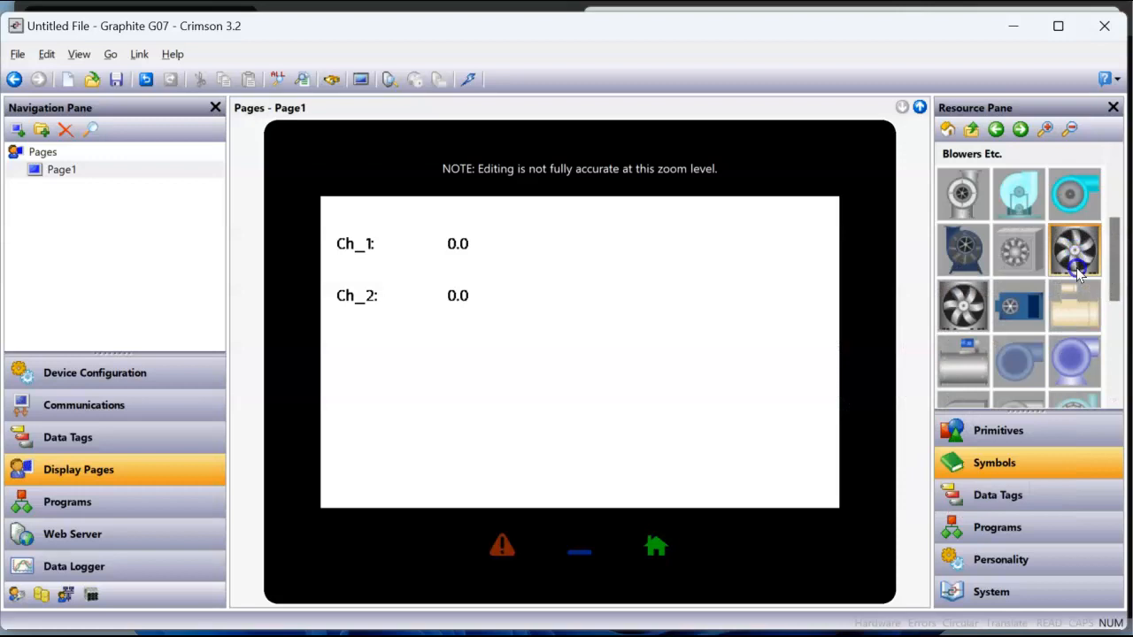
double_click(1076, 266)
mouse_move(966, 187)
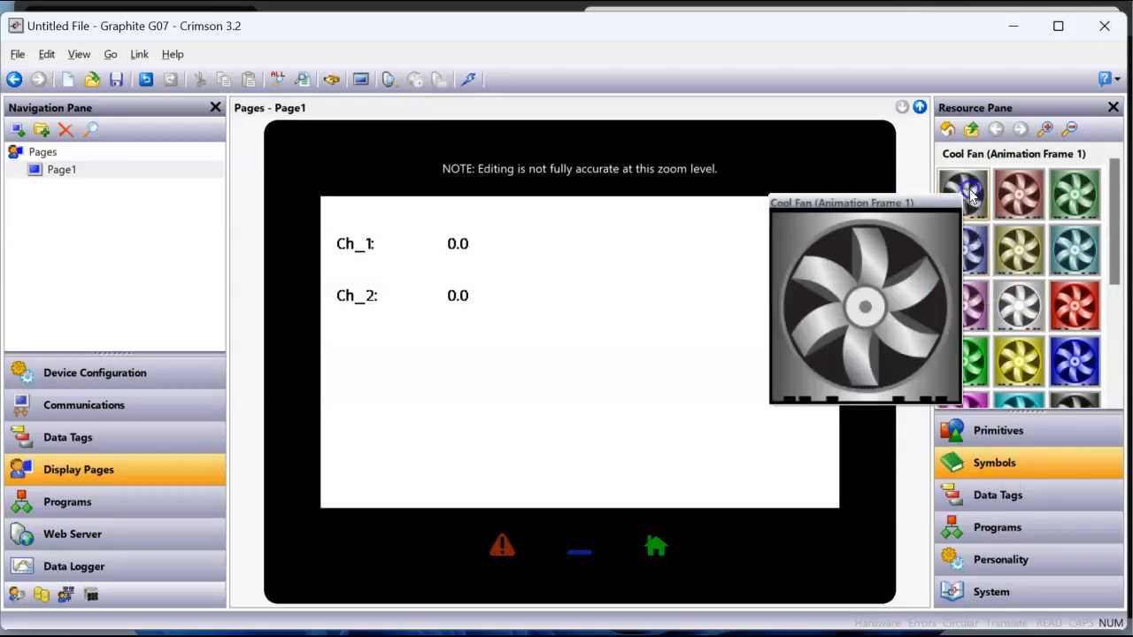
mouse_move(966, 188)
left_mouse_down()
mouse_move(767, 250)
mouse_move(717, 305)
mouse_move(712, 297)
left_mouse_up()
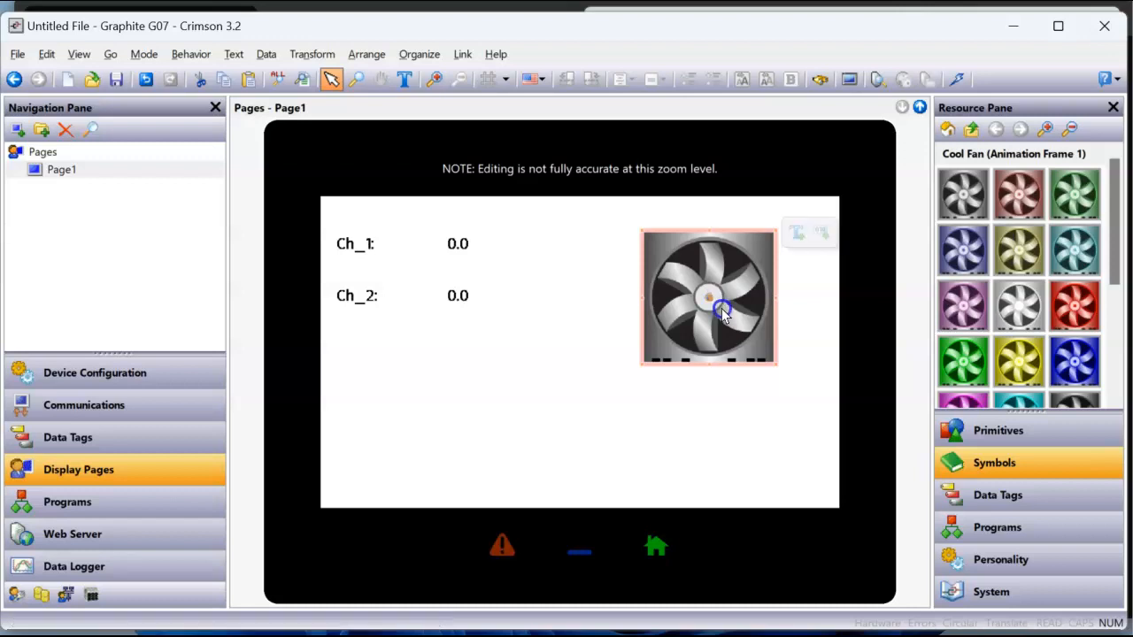
Step: Set the grey fan image's visibility condition to the expression fan == 0
double_click(721, 308)
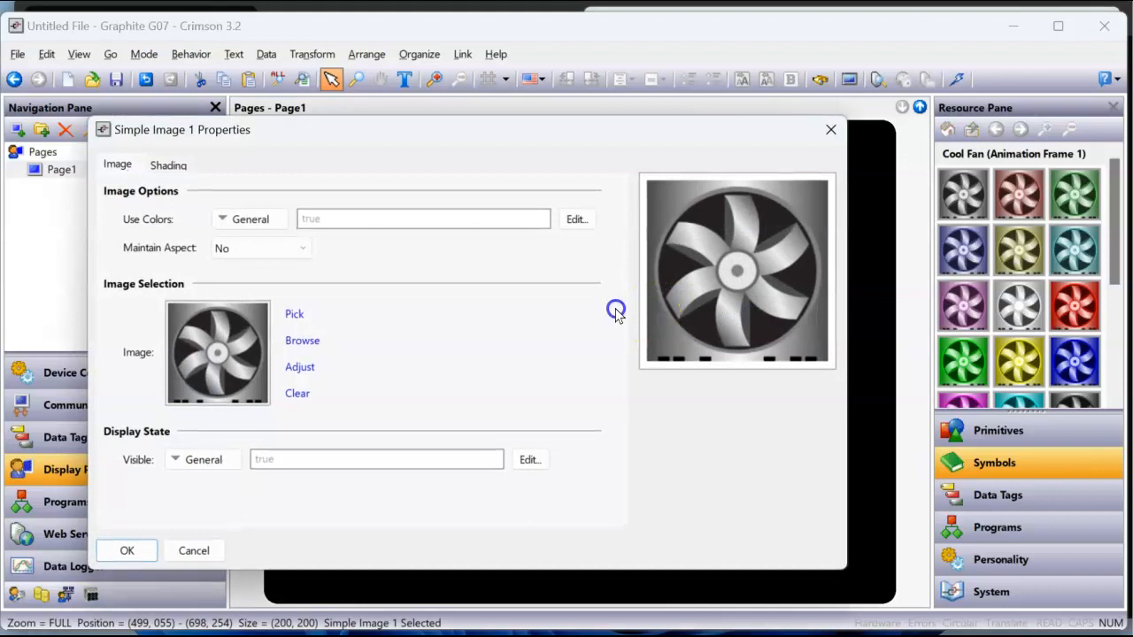
left_click(291, 457)
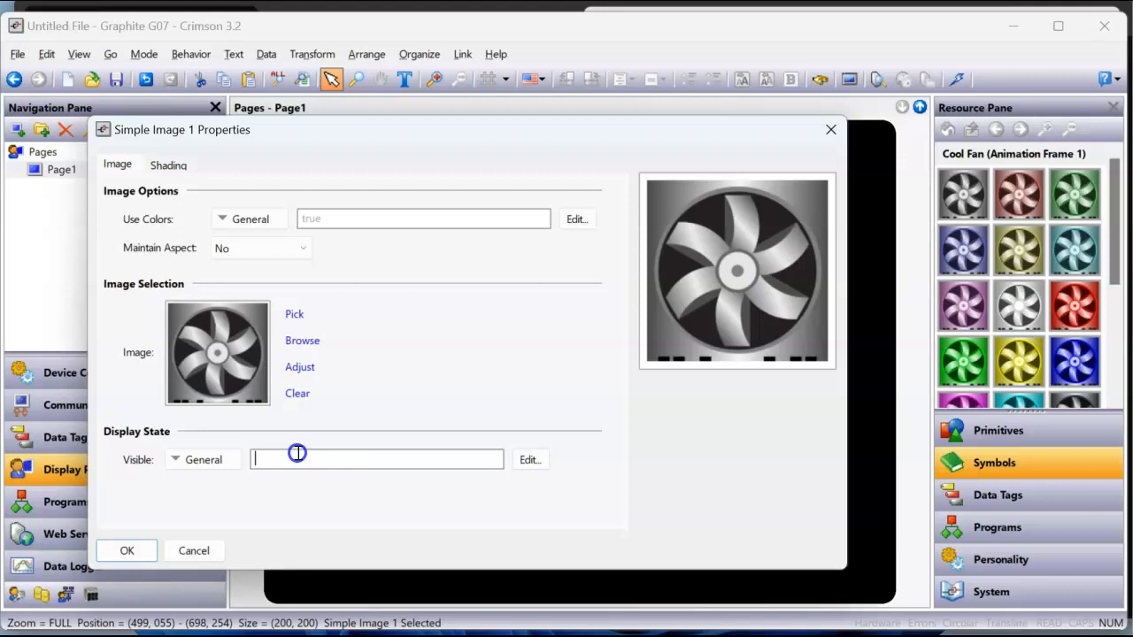
type("fan == 0")
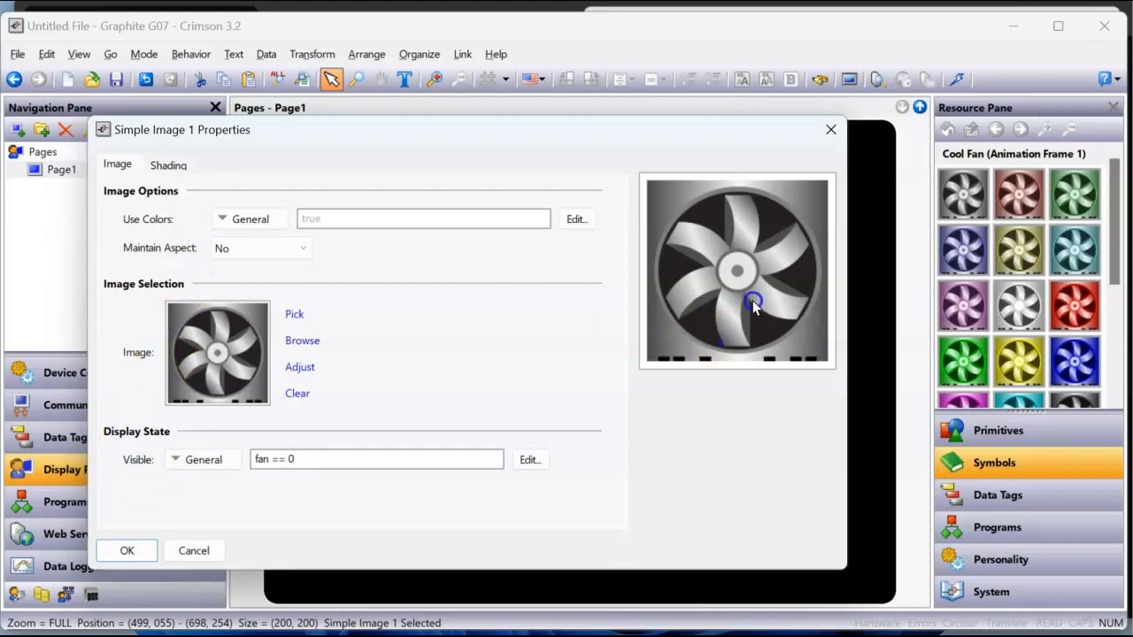
left_click(997, 493)
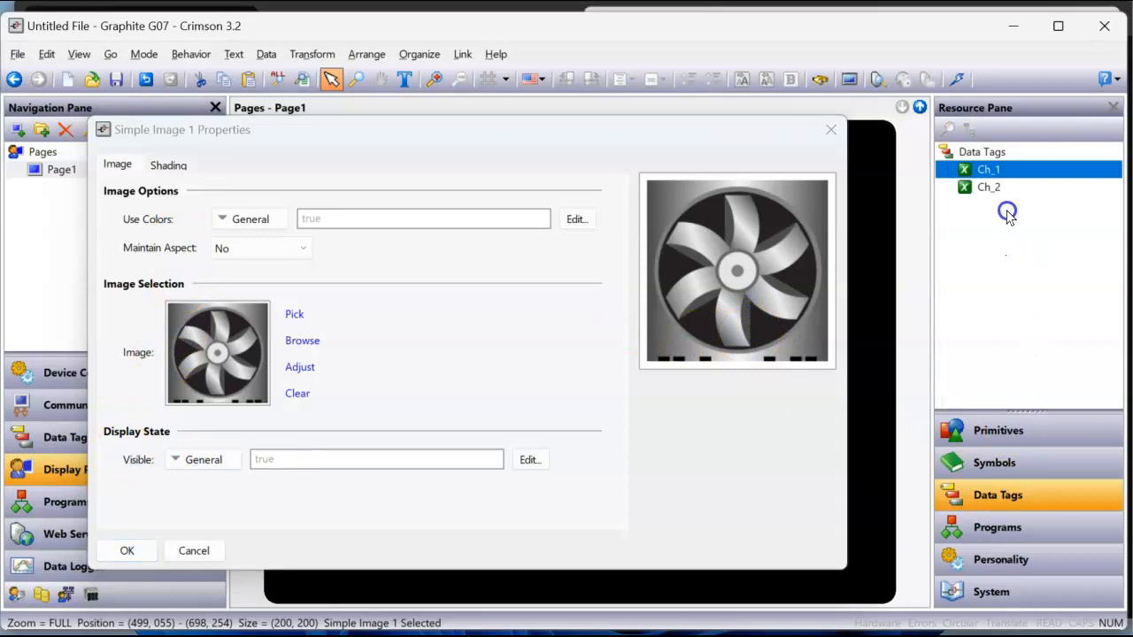
left_click(471, 457)
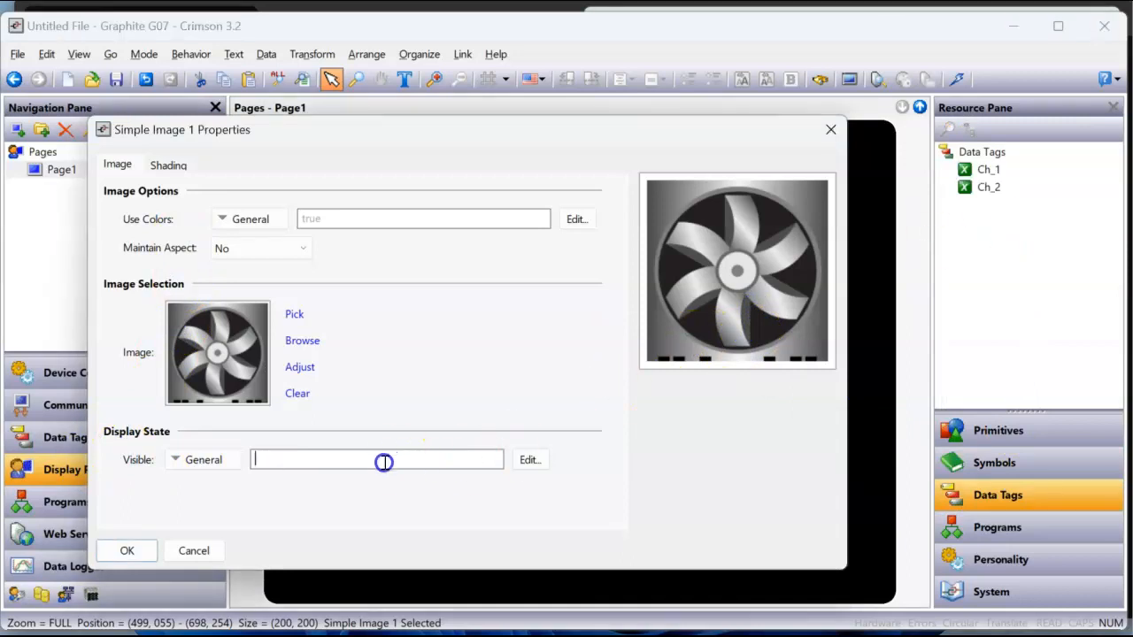
type("fan ")
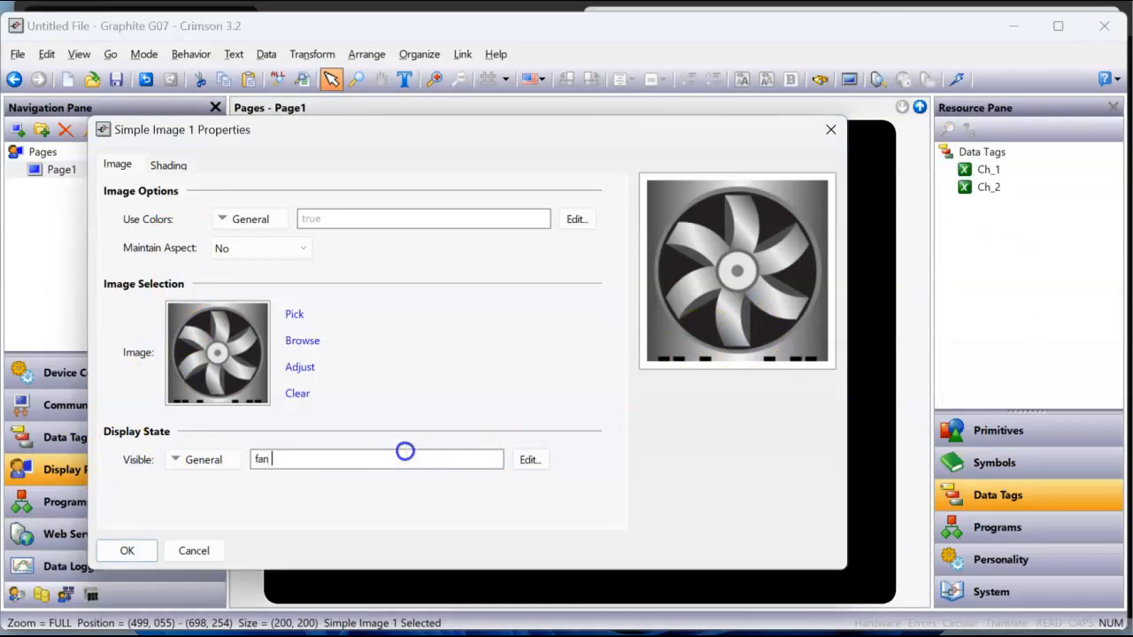
type("== 0")
key("Return")
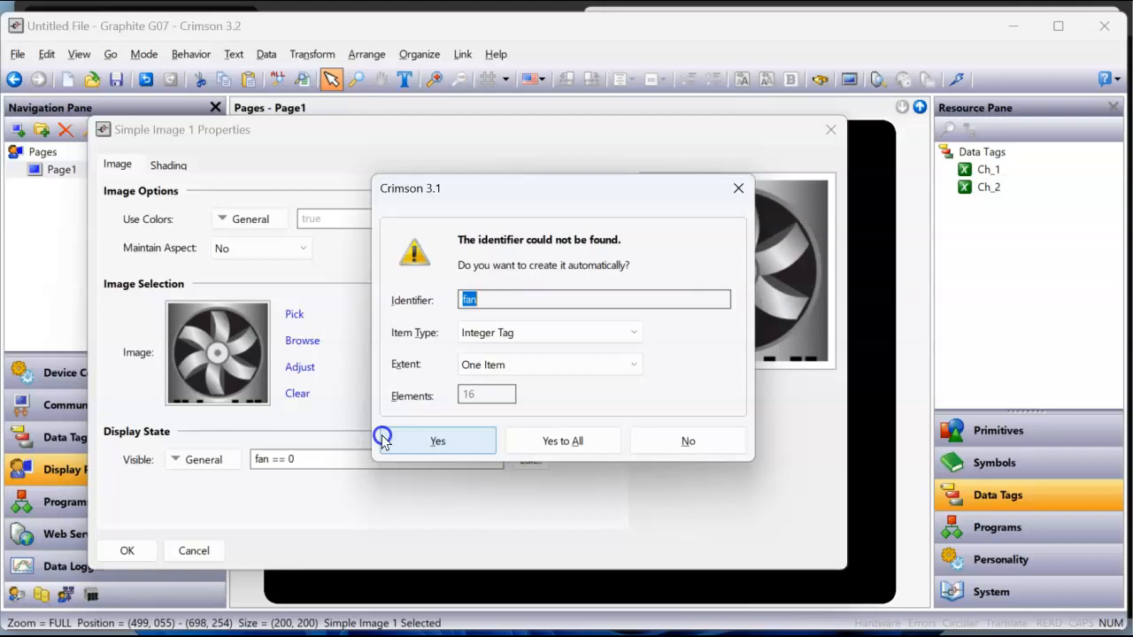
Step: Create the missing fan identifier as a one-item Flag Tag and accept the fan image's properties
left_click(493, 336)
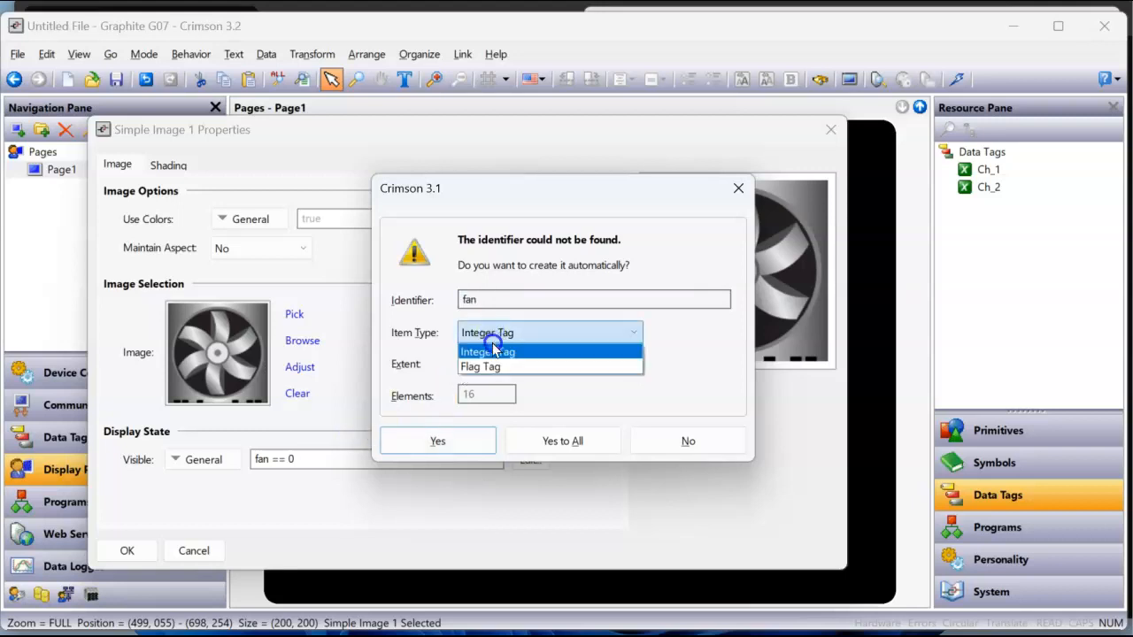
left_click(494, 366)
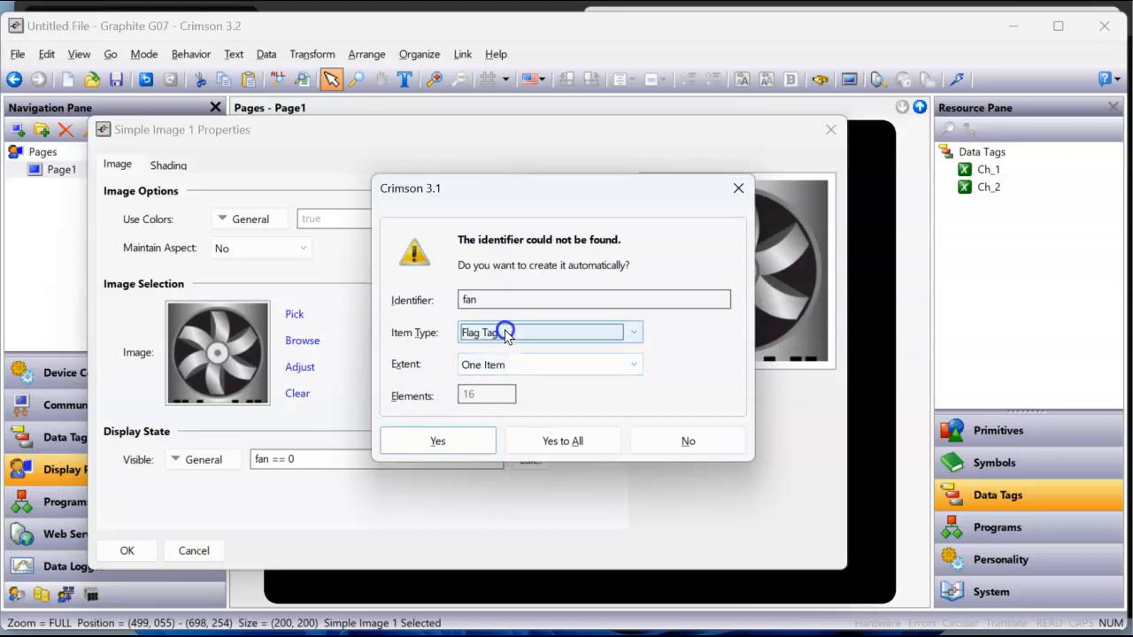
left_click(470, 440)
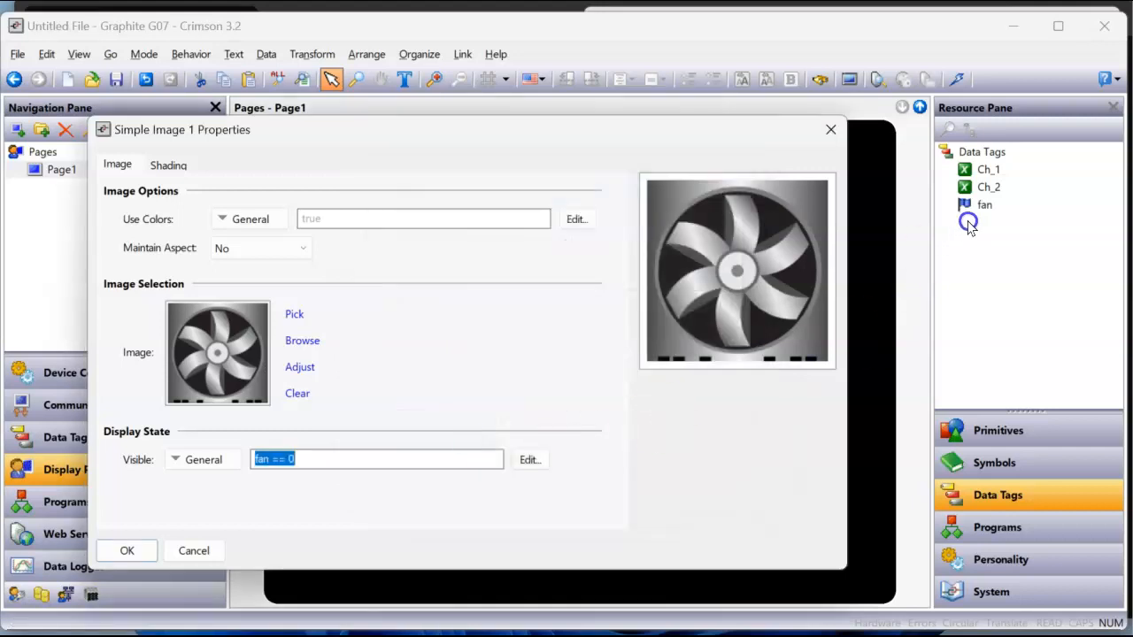
left_click(138, 547)
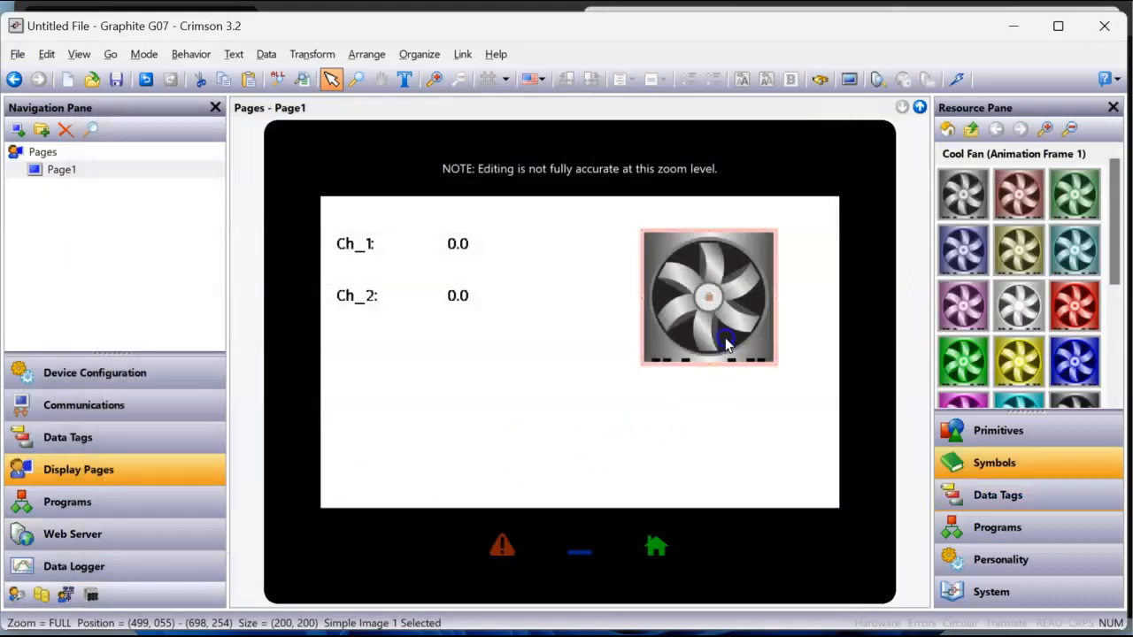
Step: Shrink the grey fan on Page1 and place an Animated Image core primitive, about 57 by 57, beside it
left_click_drag(775, 362, 692, 337)
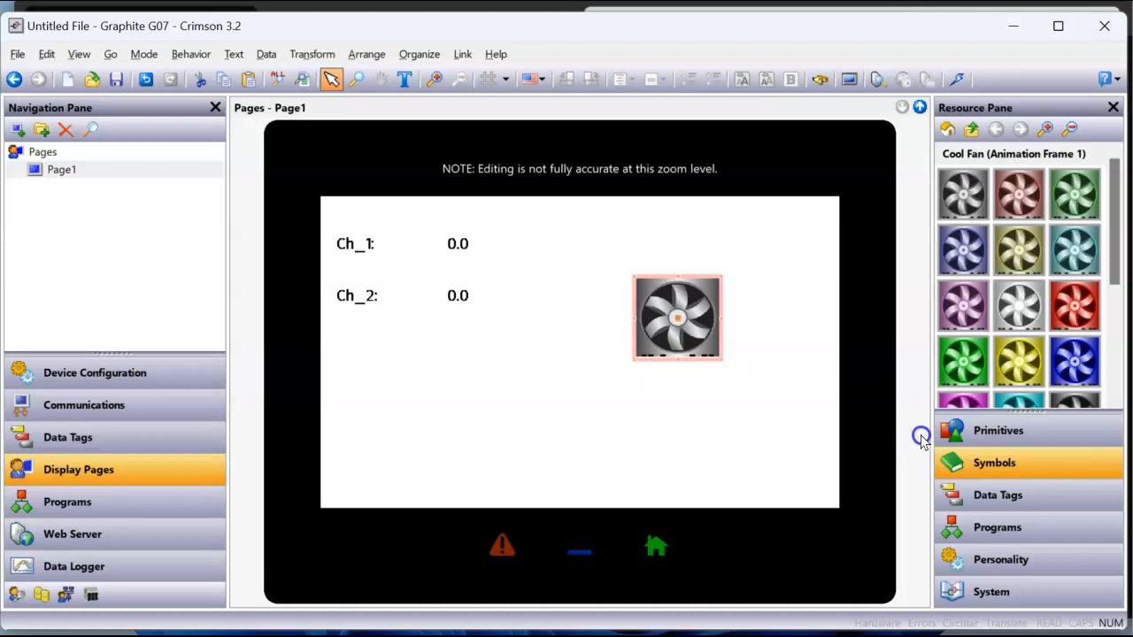
left_click(971, 433)
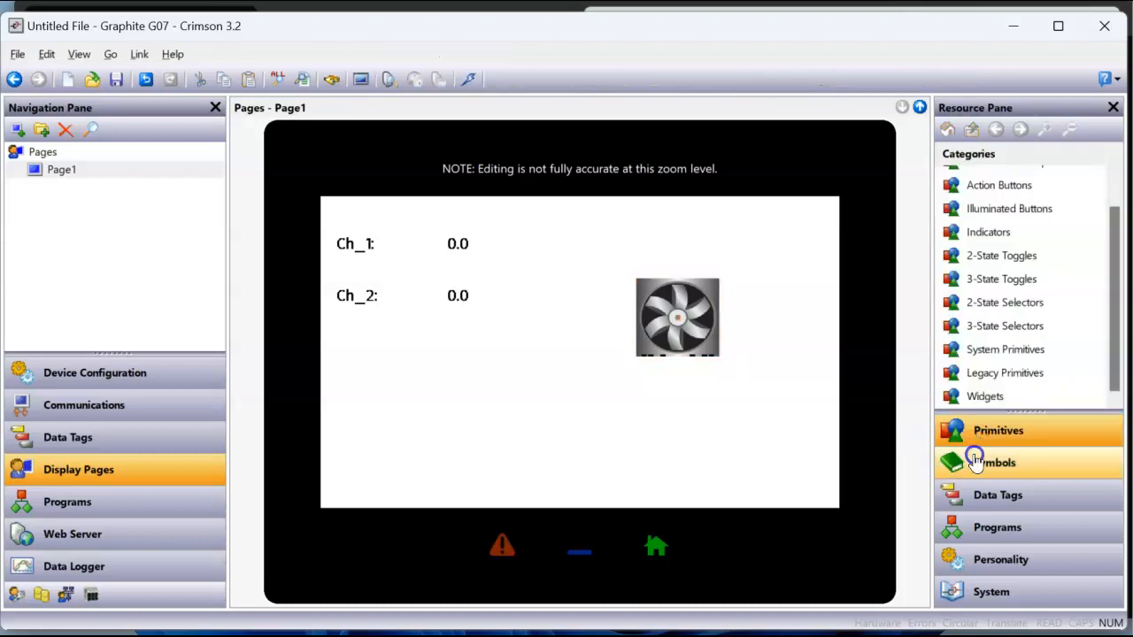
scroll(1018, 292, "up", 2)
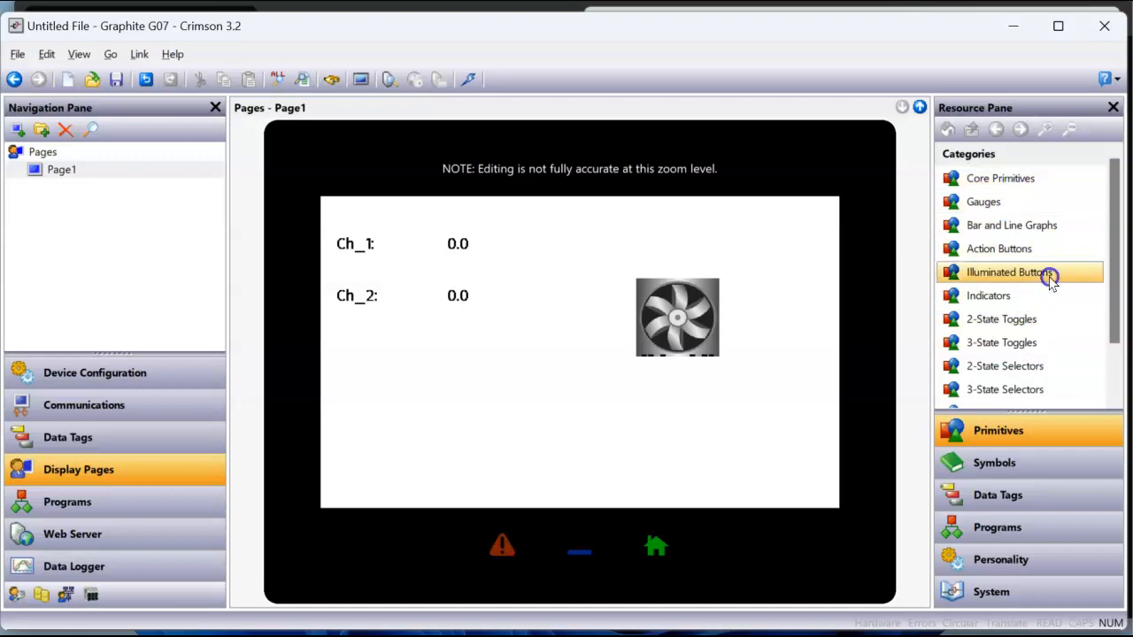
left_click(1026, 178)
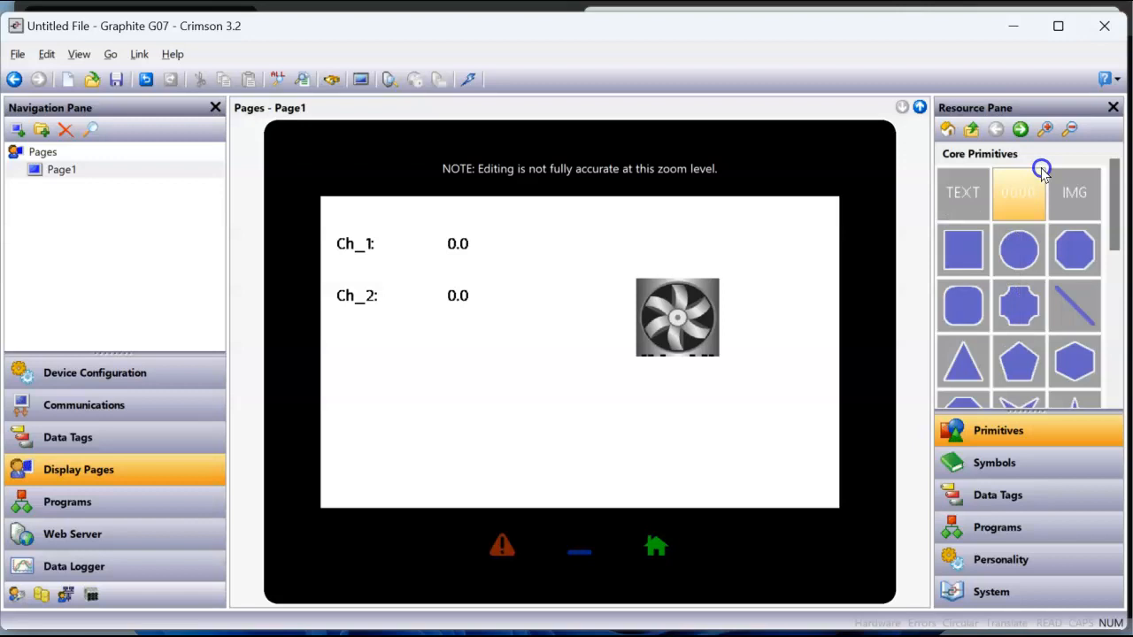
mouse_move(1067, 190)
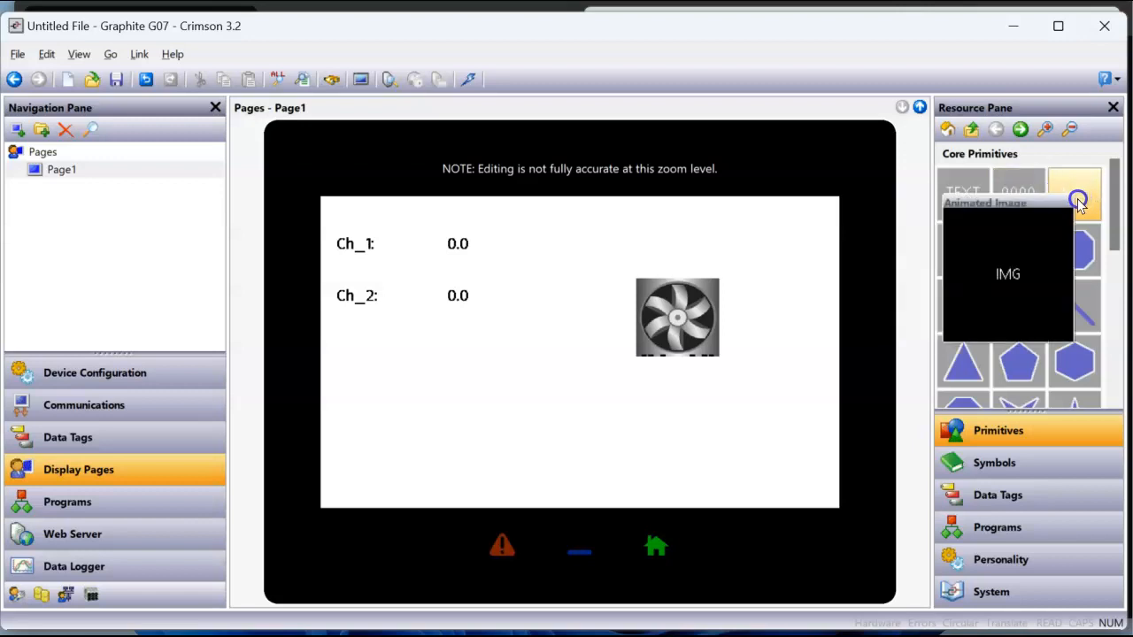
left_click_drag(1077, 198, 749, 311)
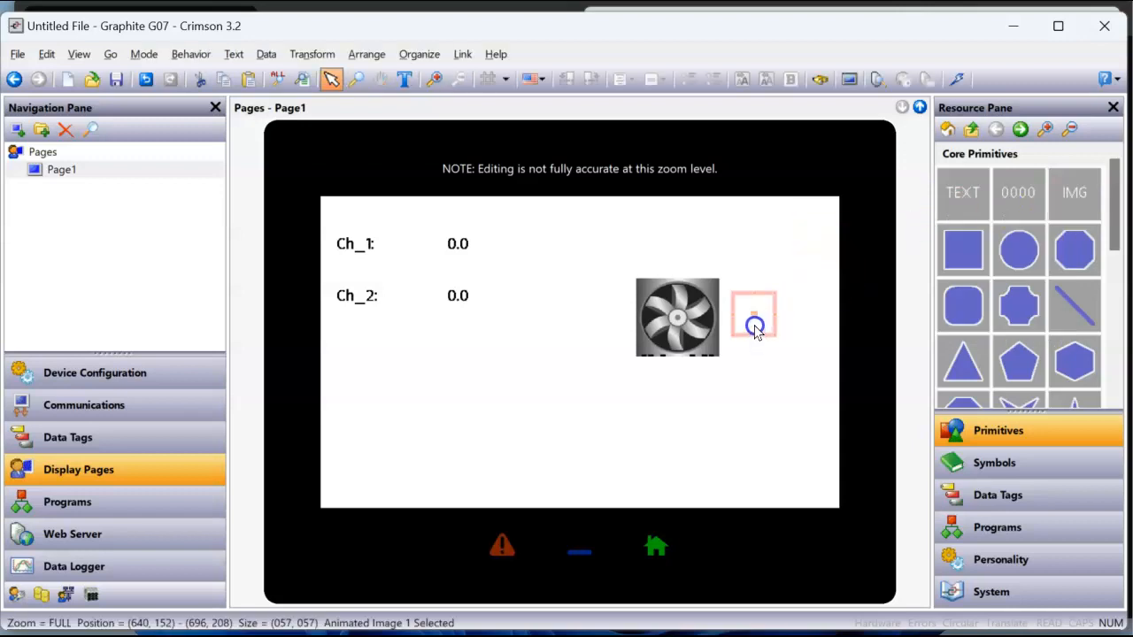
left_click(761, 372)
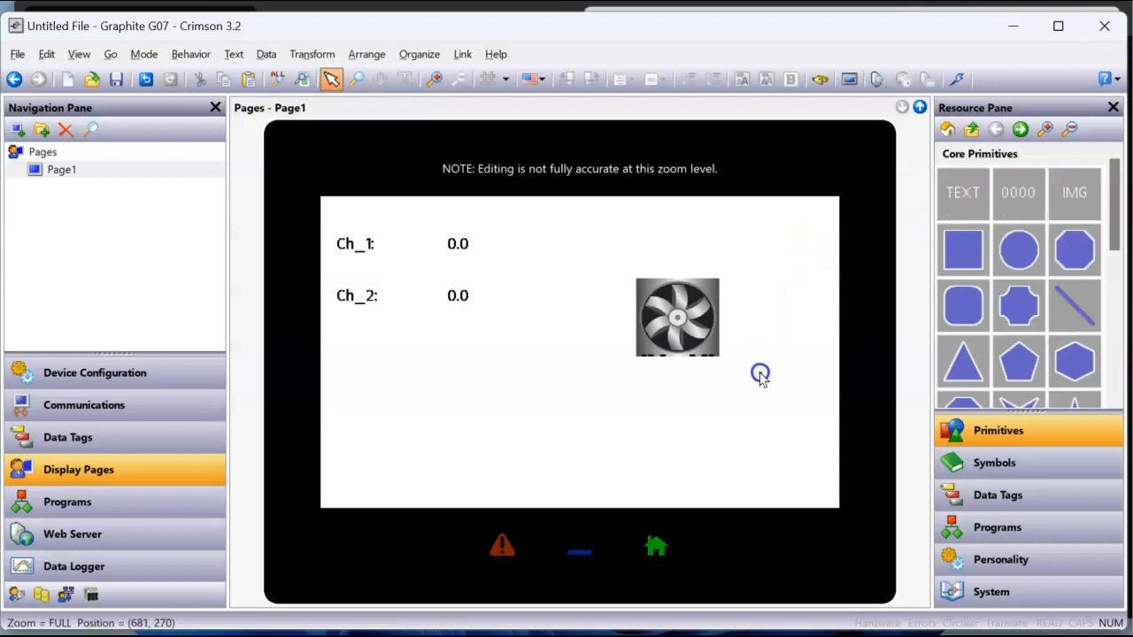
left_click(760, 323)
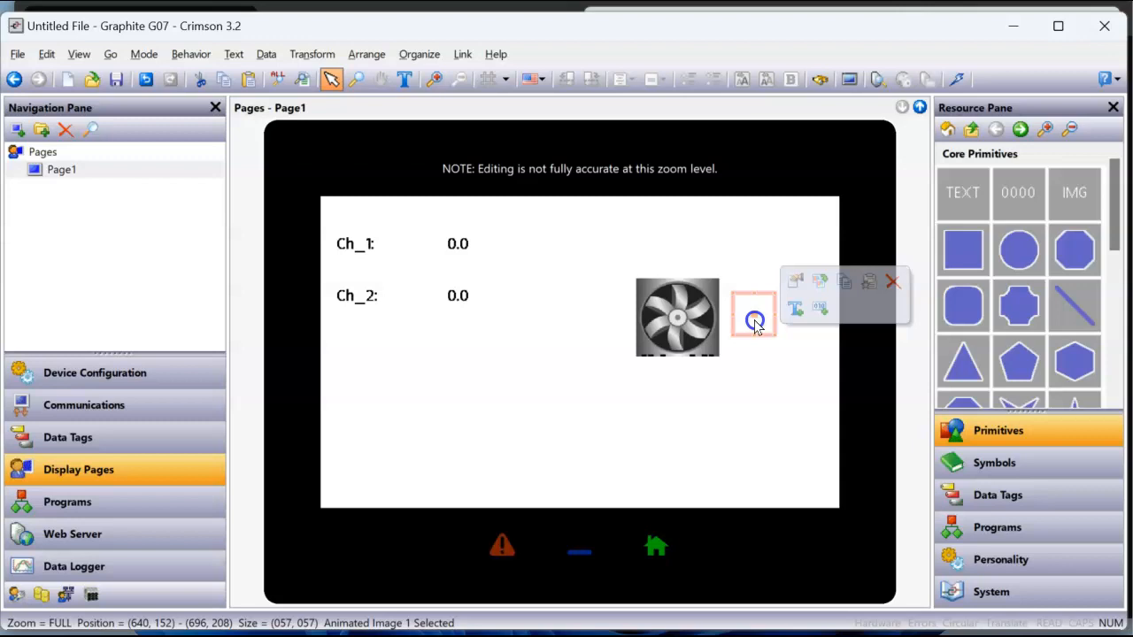
Step: Set the animated image's count to 2 and assign the green Cool Fan (Animation Frame 1) symbol to Image 0
double_click(755, 323)
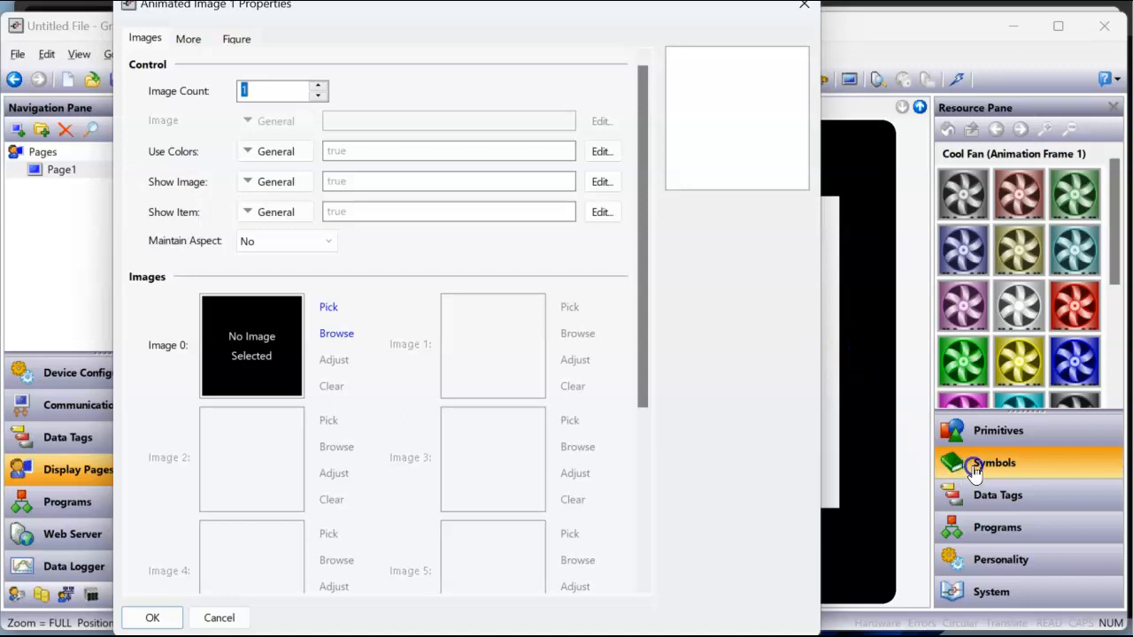
left_click(316, 85)
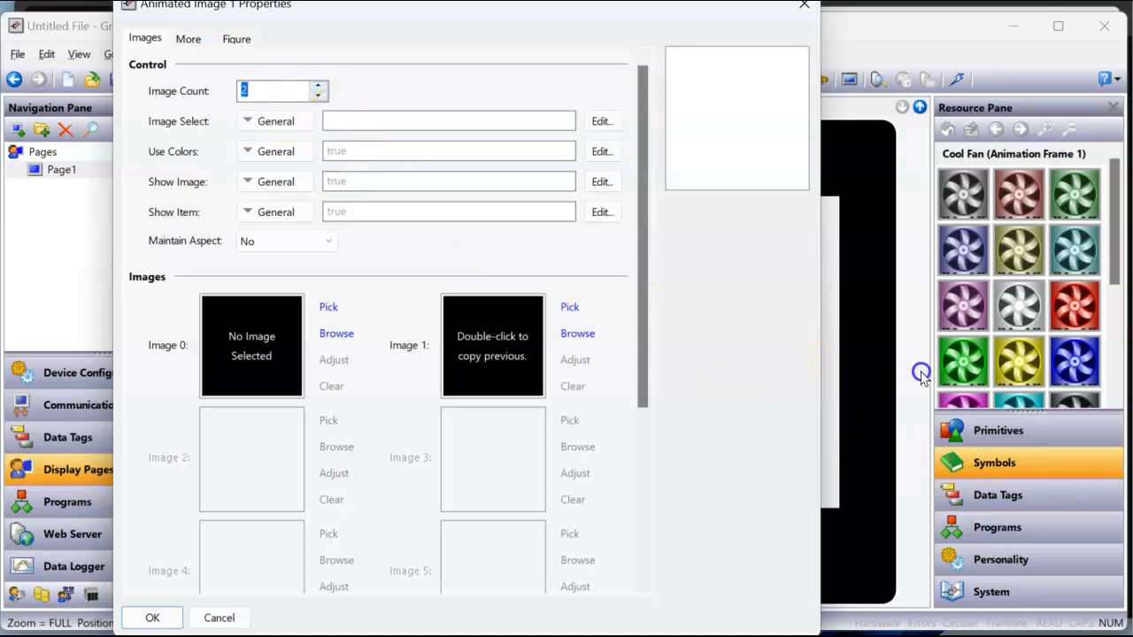
mouse_move(966, 365)
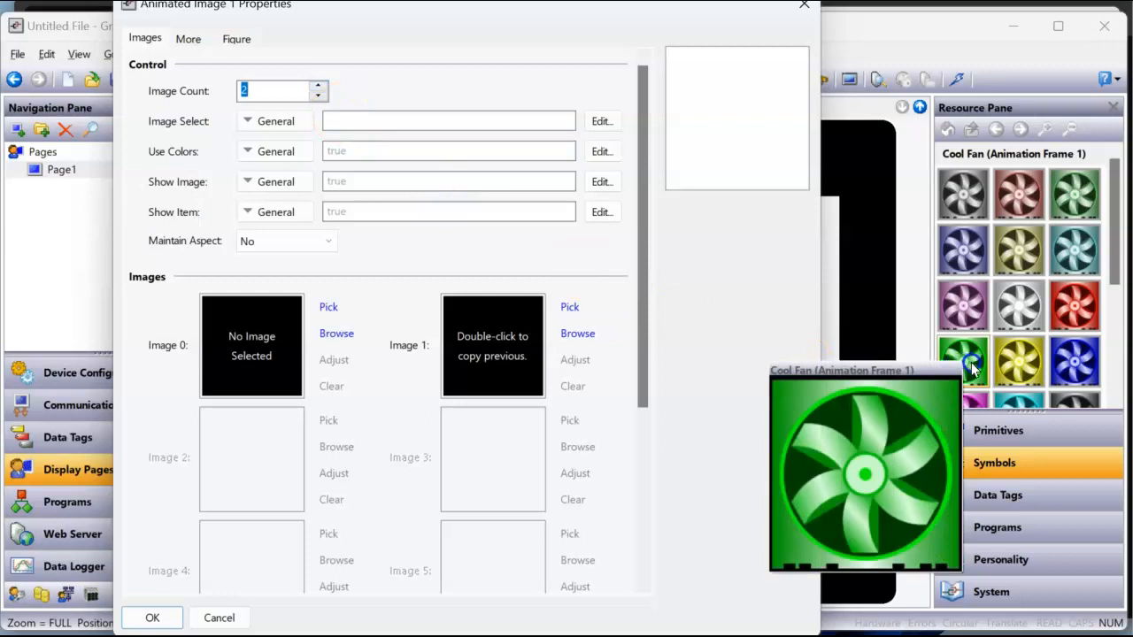
left_click_drag(972, 368, 263, 331)
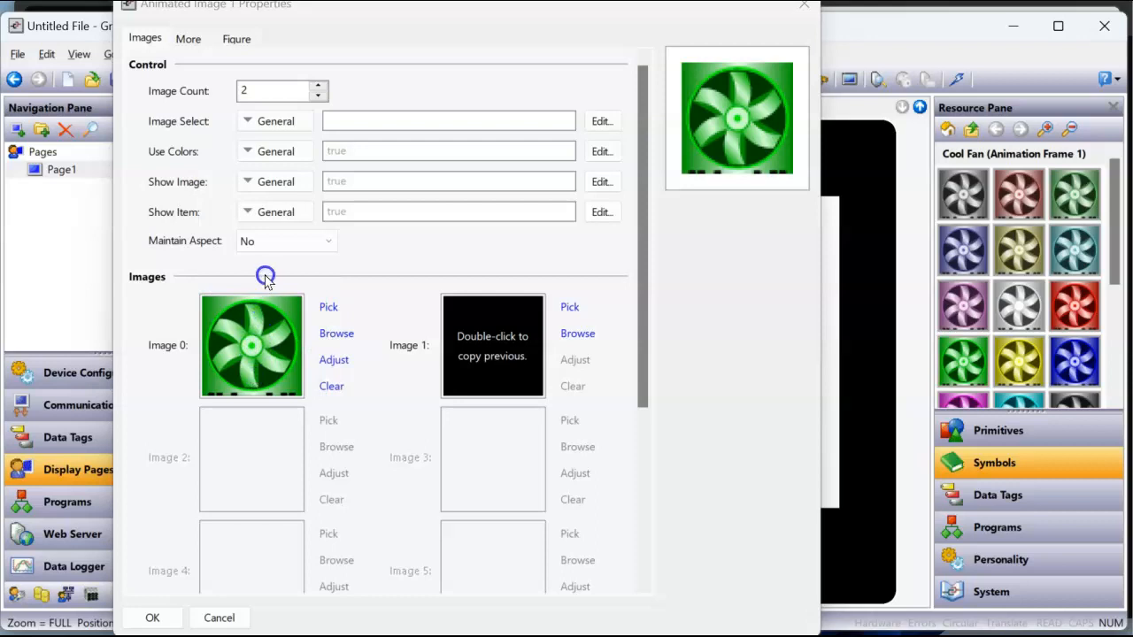
Step: Assign the green Cool Fan (Animation Frame 2) symbol from Blowers Etc. to Image 1 of the animated image
left_click(971, 128)
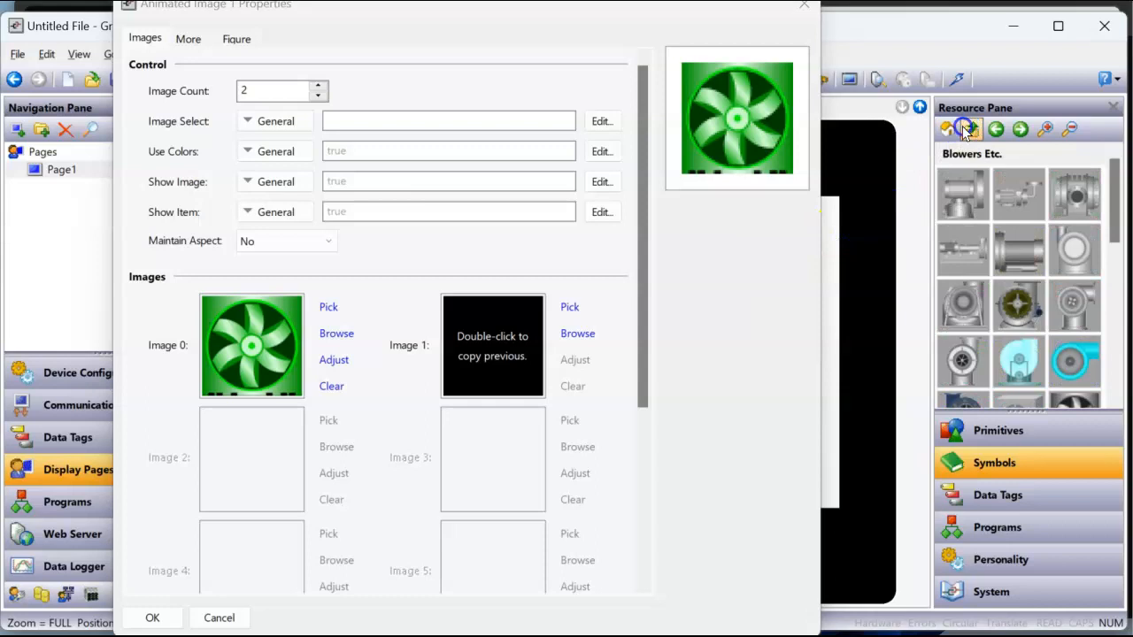
scroll(981, 186, "down", 3)
mouse_move(974, 311)
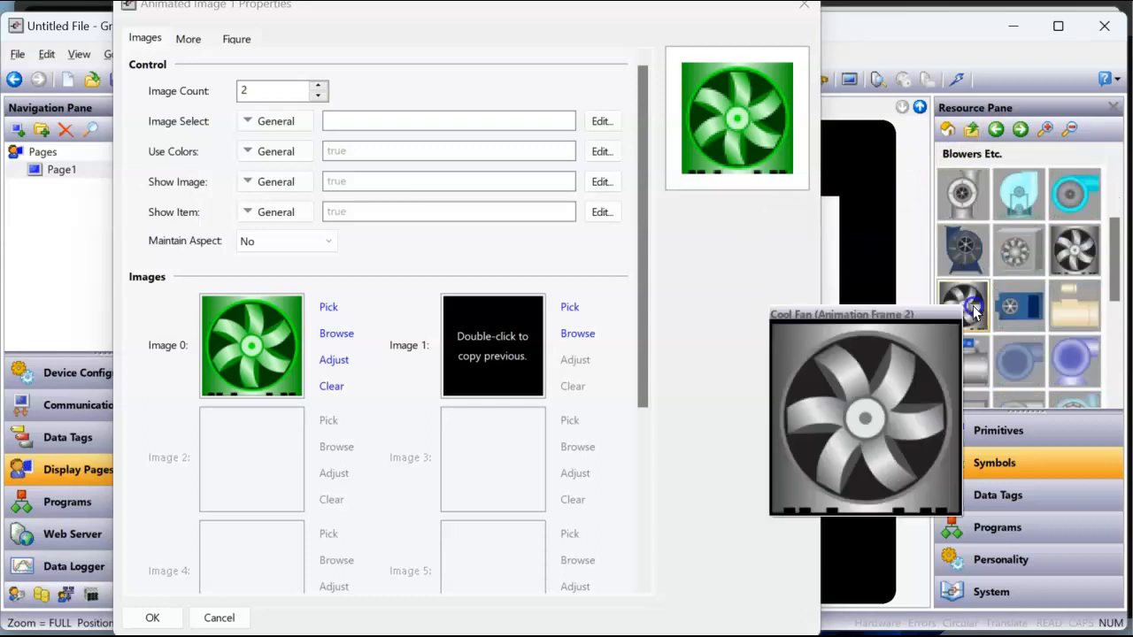
scroll(974, 312, "up", 3)
mouse_move(962, 363)
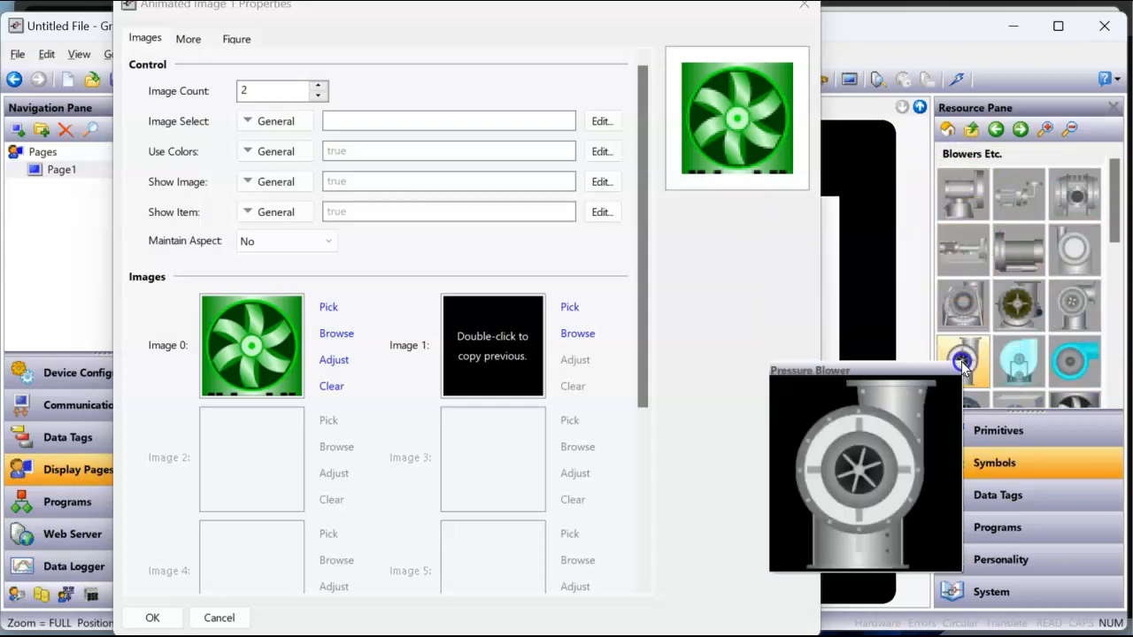
scroll(962, 363, "down", 2)
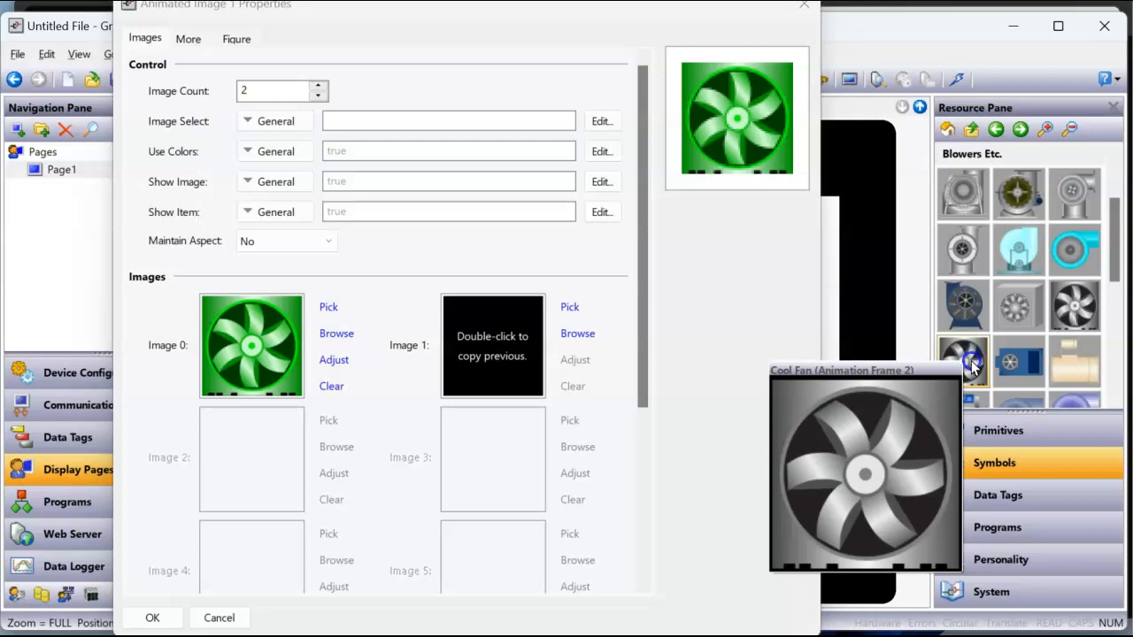
double_click(971, 358)
mouse_move(964, 370)
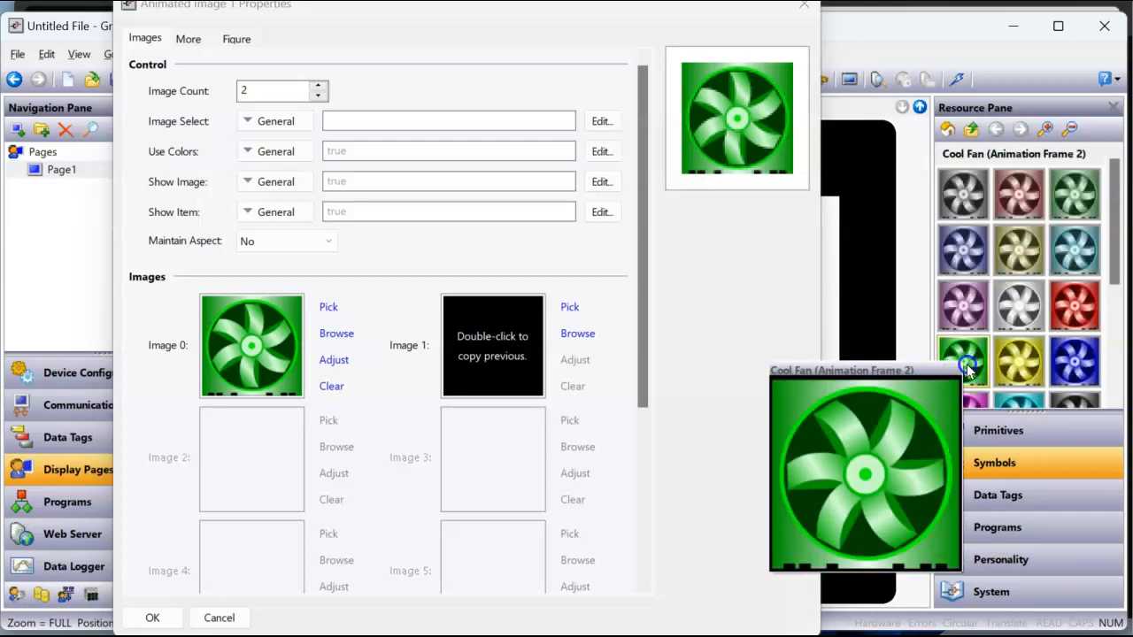
left_click_drag(967, 362, 512, 336)
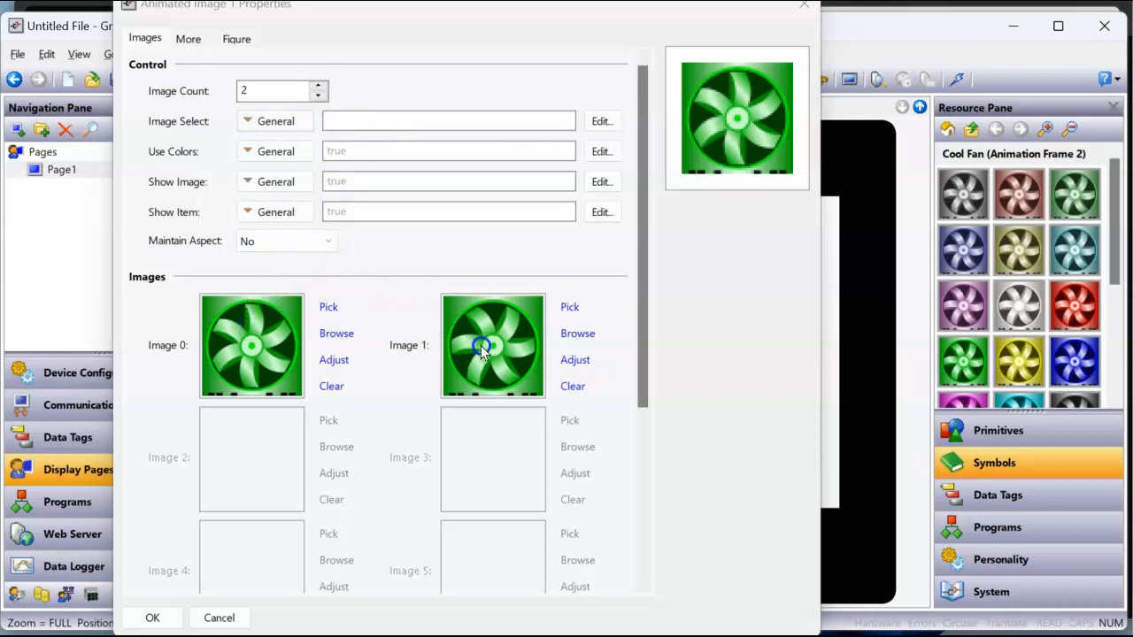
Step: Use the system variable DispCount as the animated image's Image Select value
left_click(1003, 593)
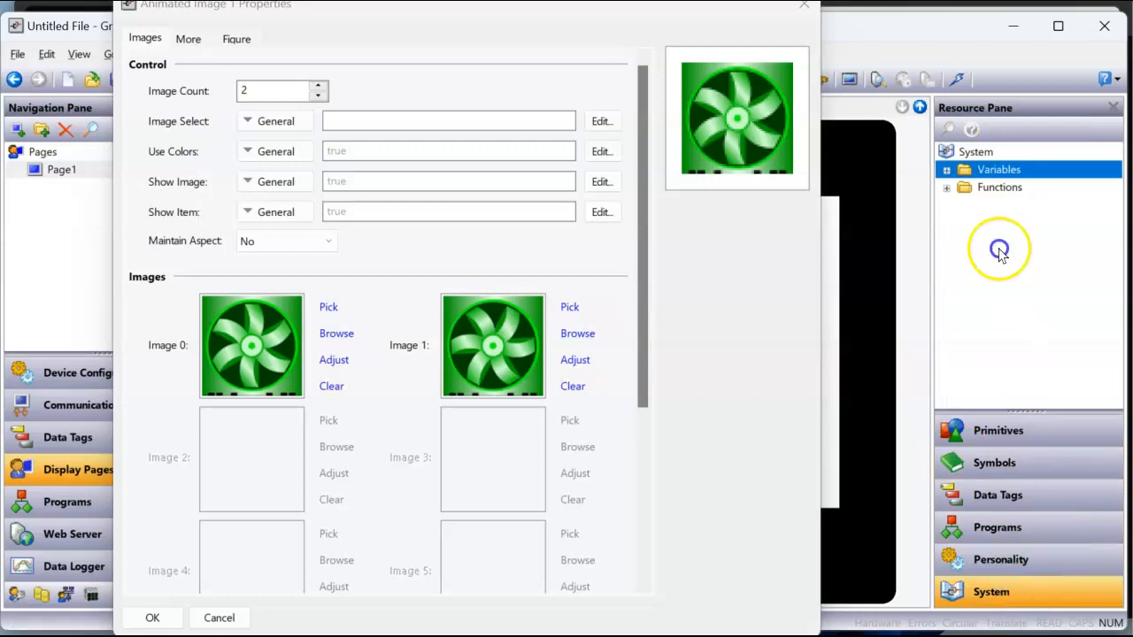
left_click(946, 173)
left_click(946, 173)
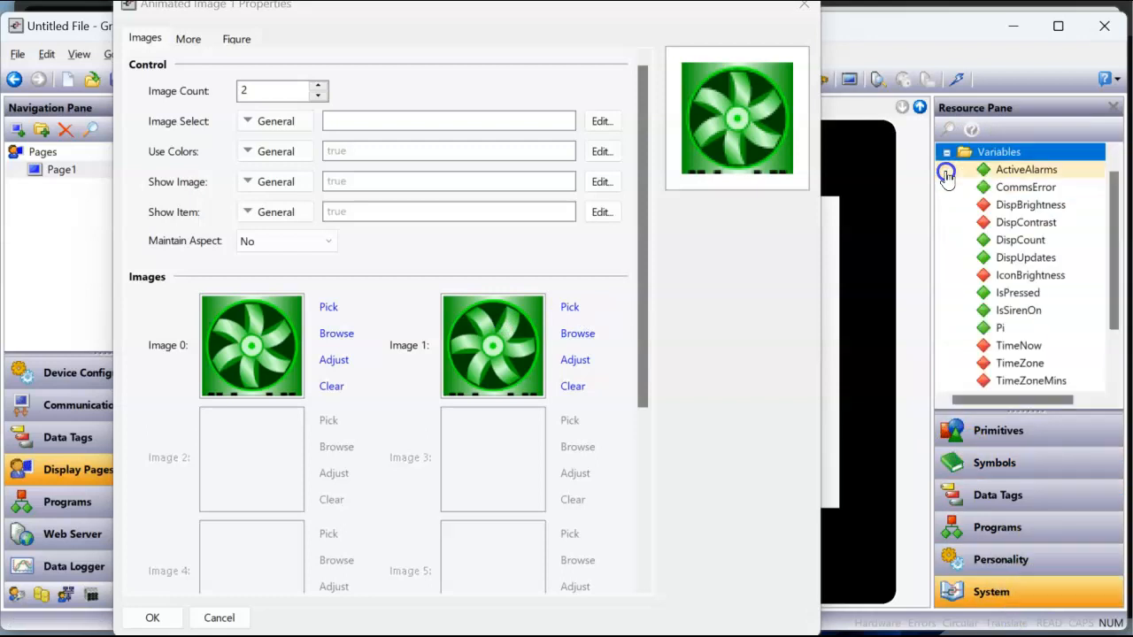
left_click(1017, 242)
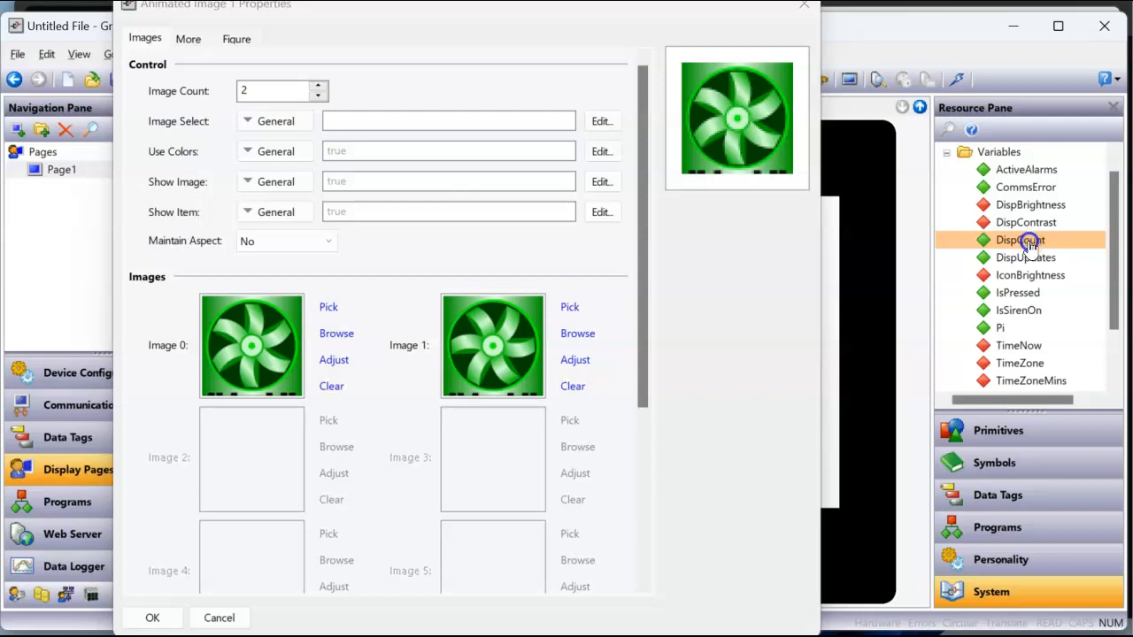
left_click_drag(1026, 237, 497, 120)
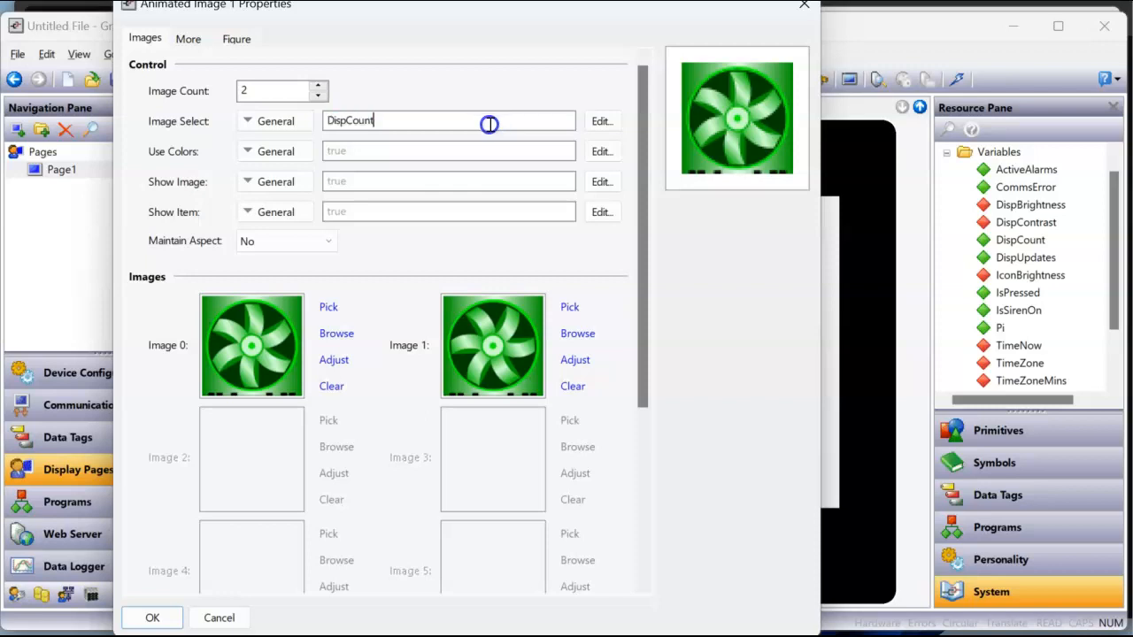
double_click(489, 124)
left_click(489, 125)
double_click(389, 118)
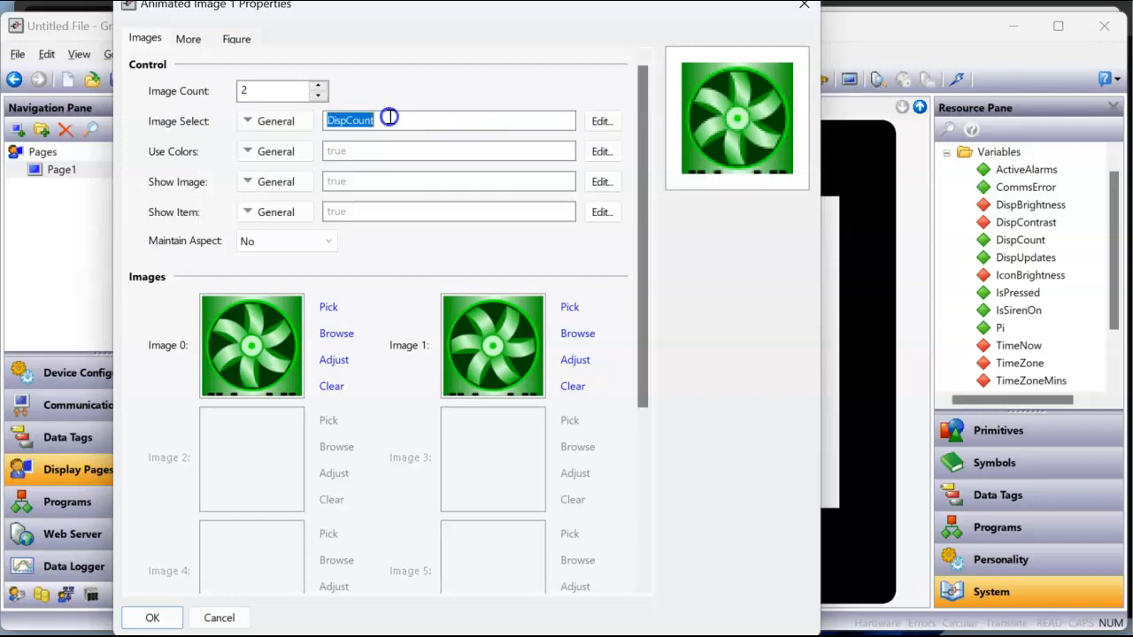
double_click(389, 116)
double_click(389, 117)
left_click(389, 117)
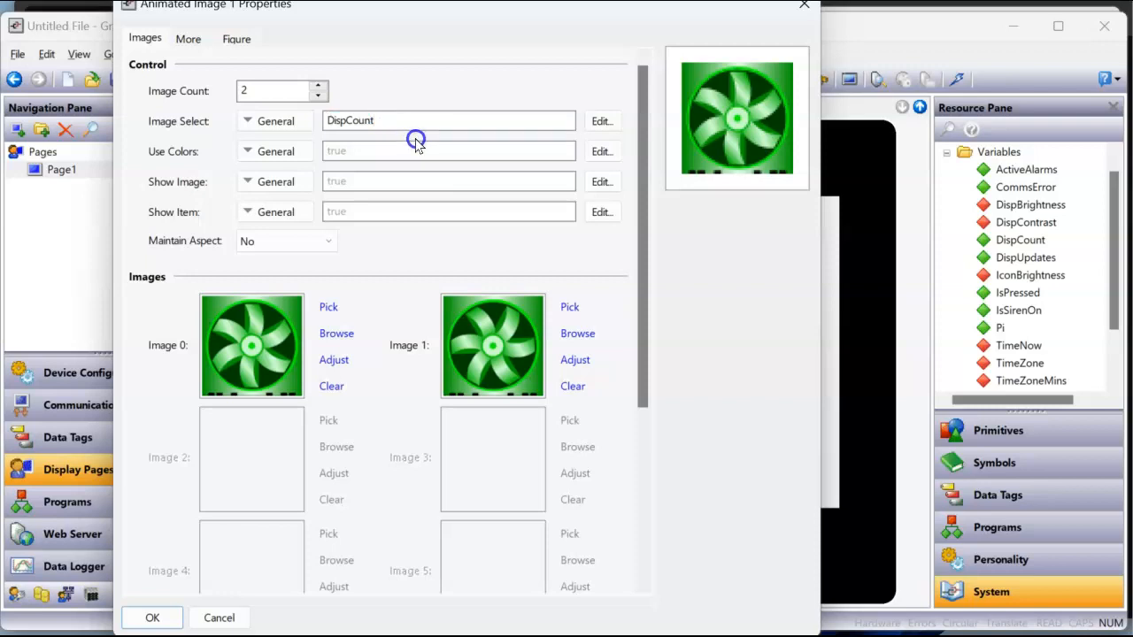
Step: Set the animated image's Image Select to DispCount.0 and its Show Item condition to fan == 1
type(".0")
key("ctrl+a")
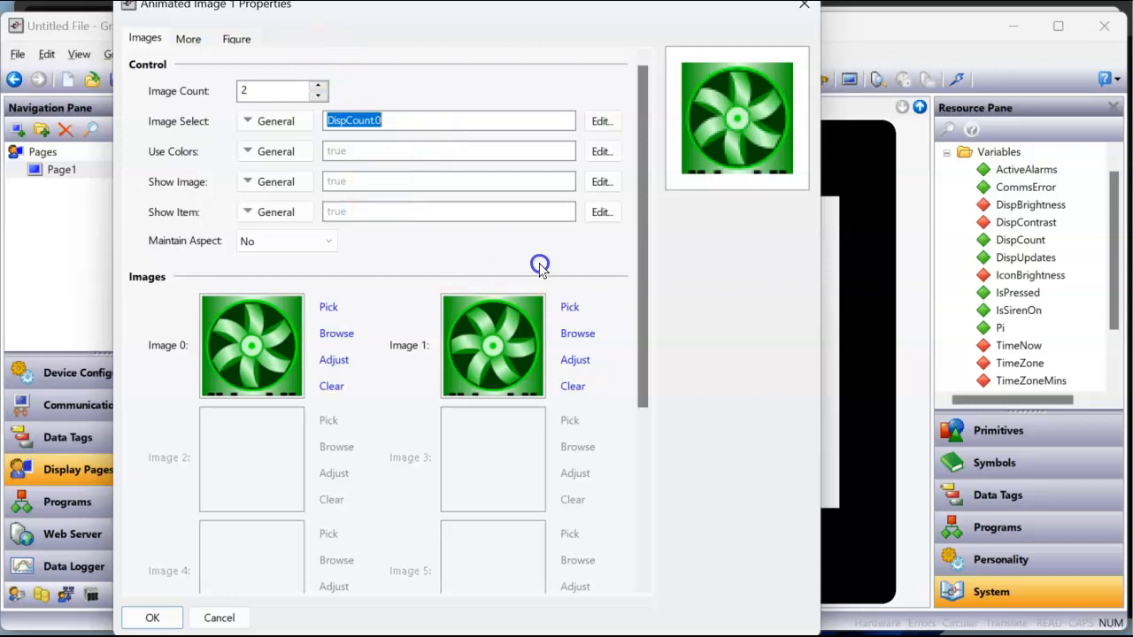
left_click(370, 212)
type("fan ==")
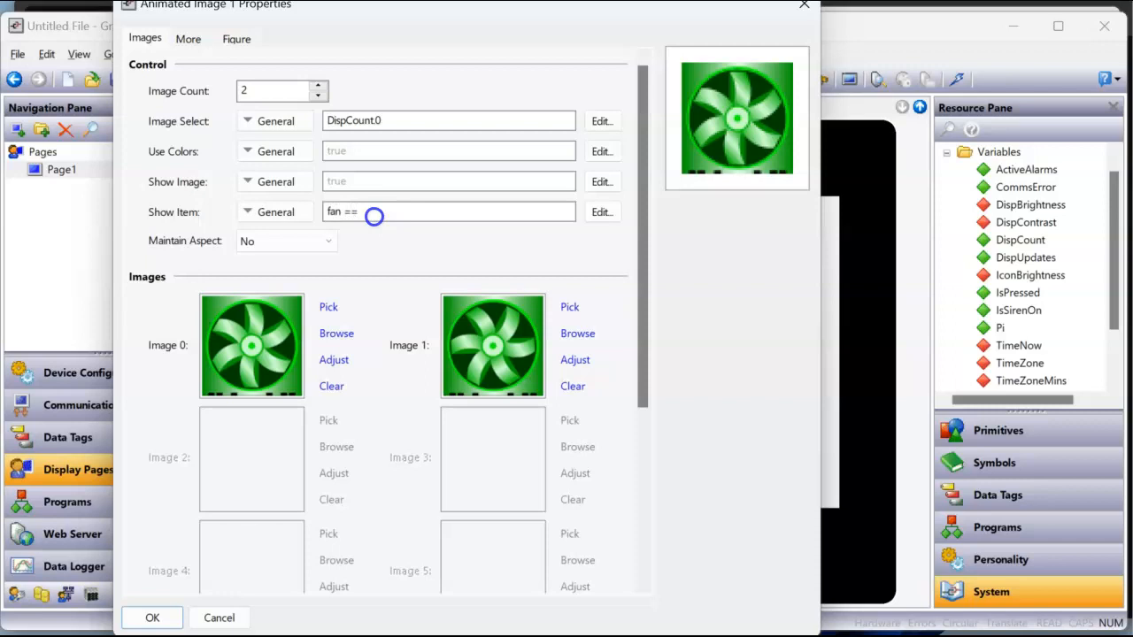
type(" 1")
key("ctrl+a")
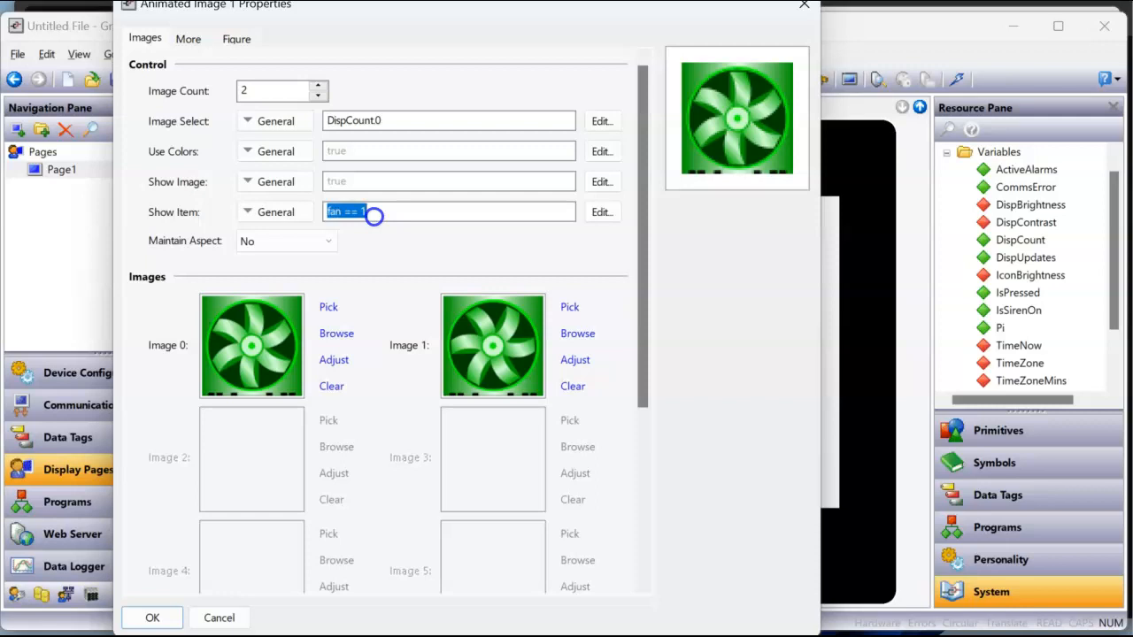
left_click(149, 615)
Step: Make the green animated fan the same size as the grey fan and align it directly over it
left_click(755, 324)
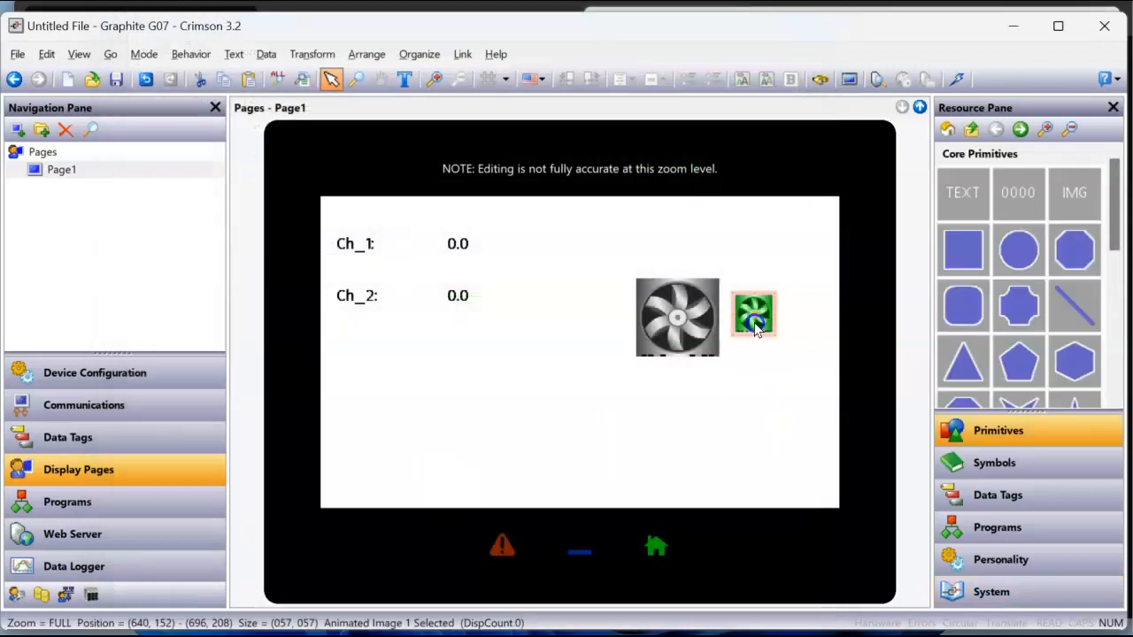
left_click(691, 330)
right_click(748, 315)
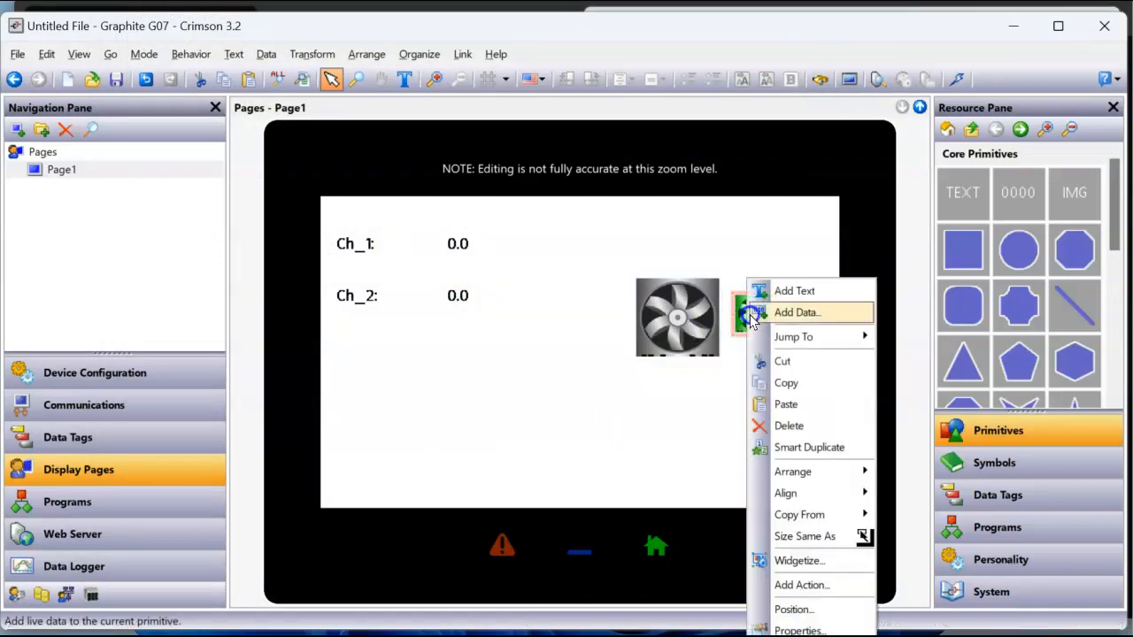
left_click(805, 537)
left_click(664, 320)
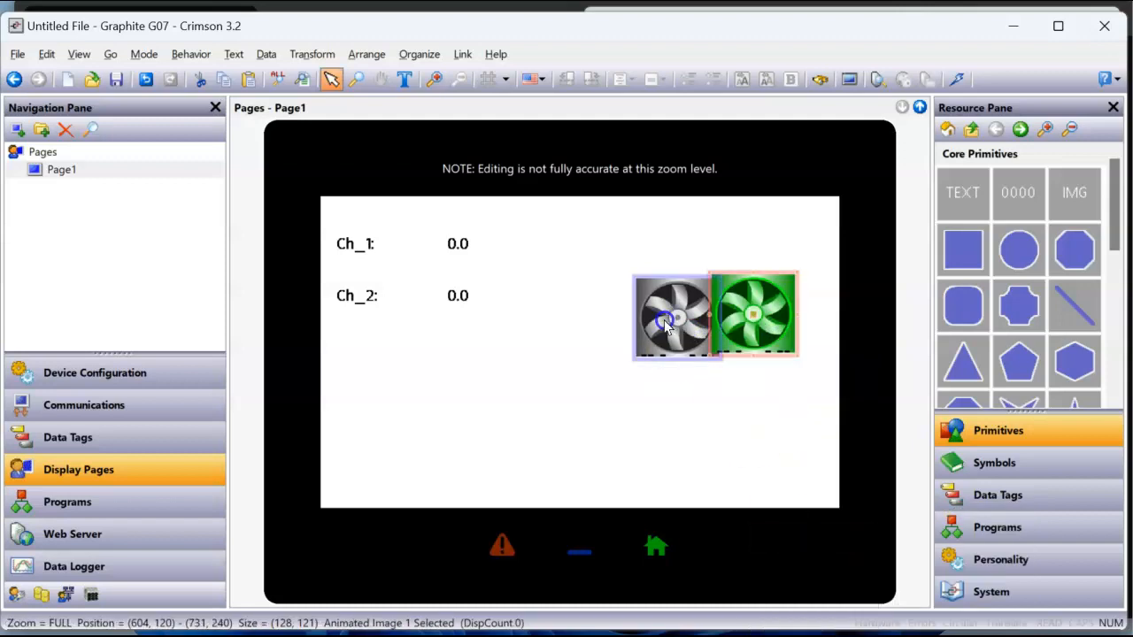
mouse_move(750, 315)
left_mouse_down()
mouse_move(694, 319)
mouse_move(754, 315)
left_mouse_up()
right_click(754, 315)
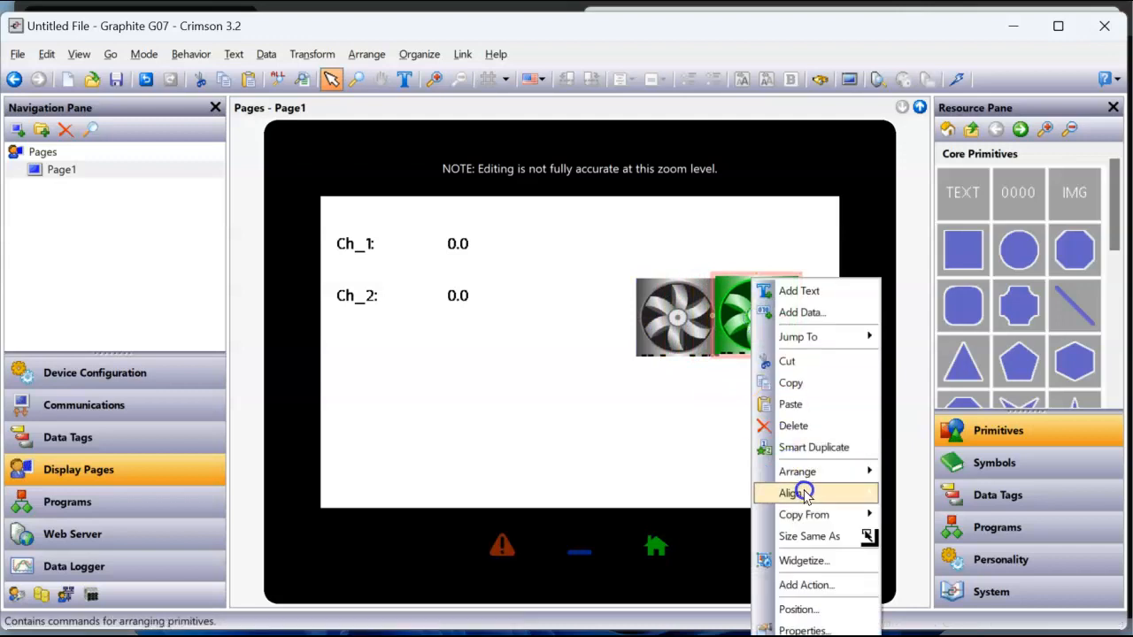
mouse_move(801, 494)
left_click(916, 493)
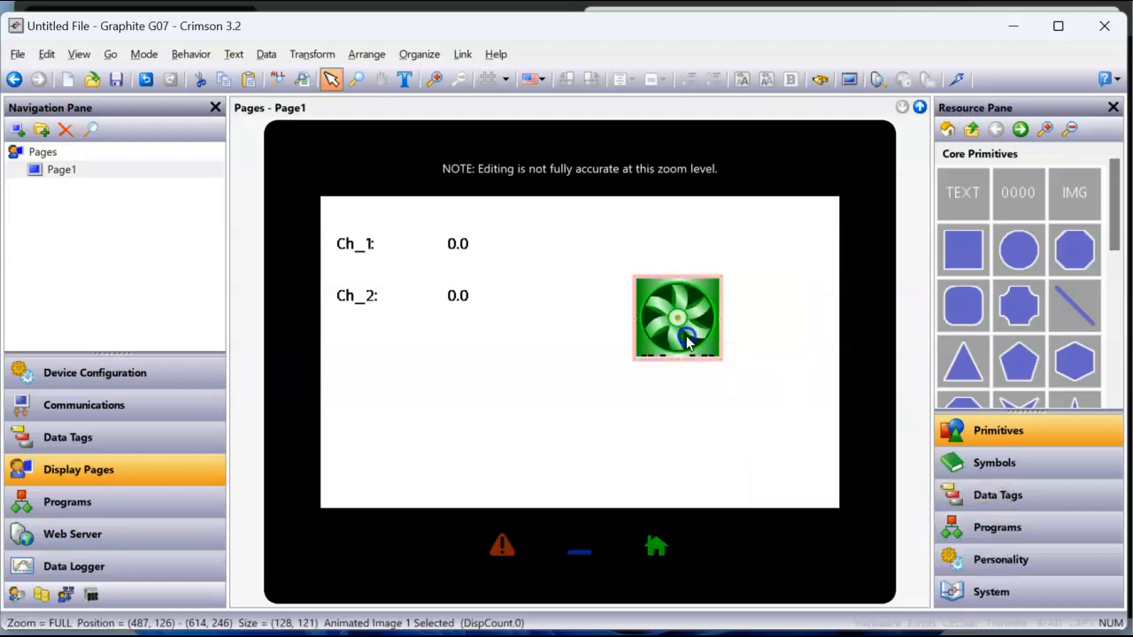
Step: Select both overlapping fans on Page1 and move them together slightly up and to the right
left_click_drag(596, 264, 753, 388)
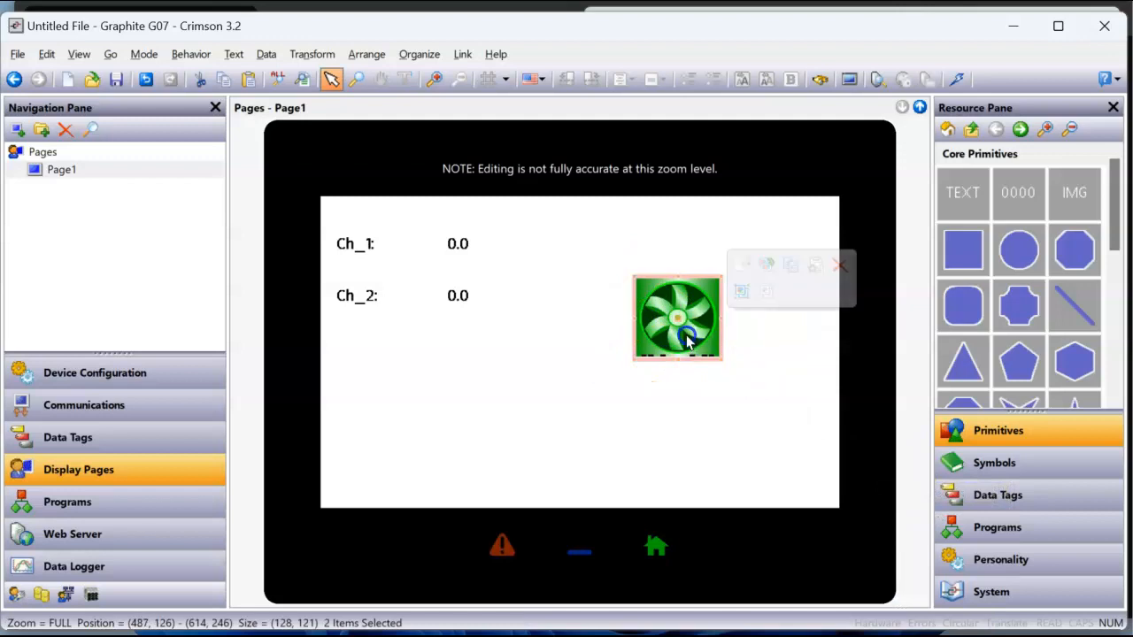
left_click_drag(692, 341, 714, 295)
left_click(727, 370)
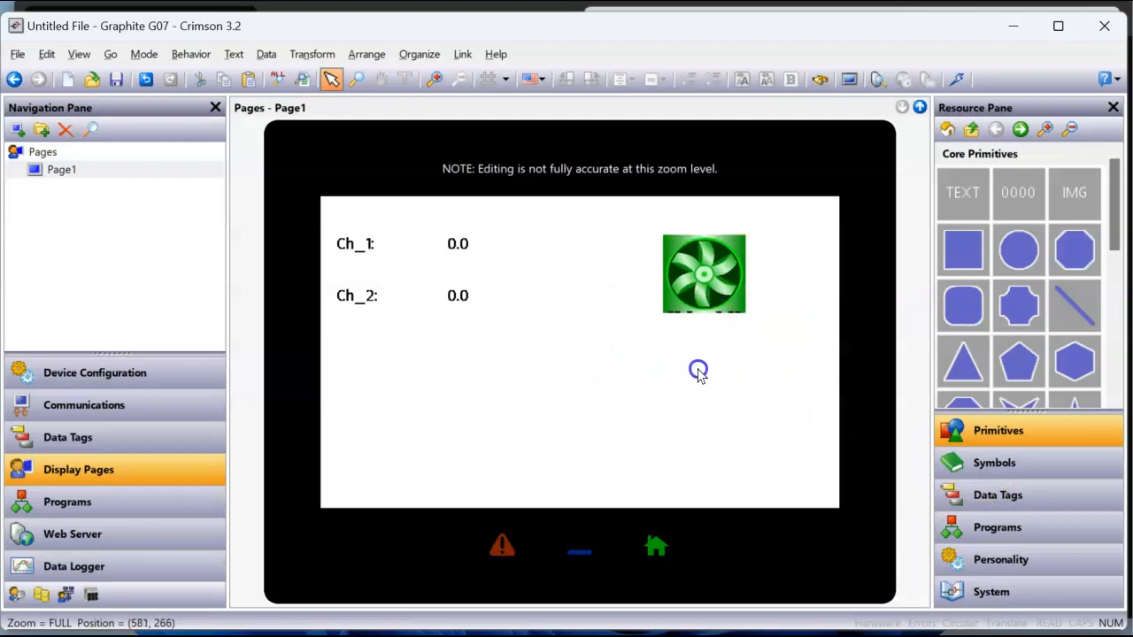
left_click(714, 294)
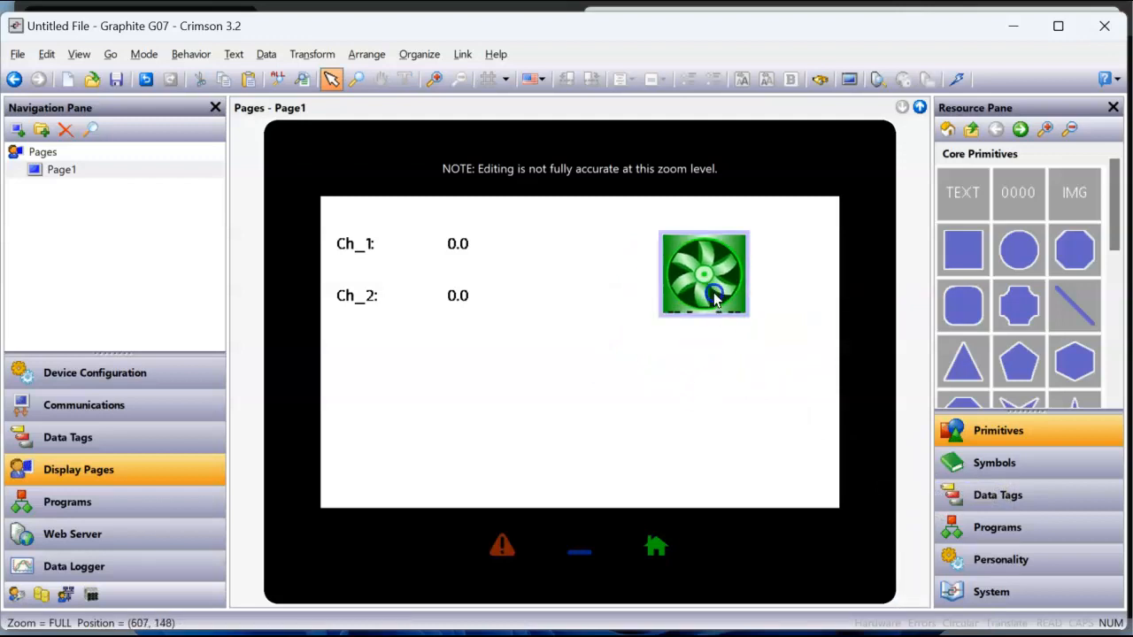
left_click(508, 261)
left_click(464, 248)
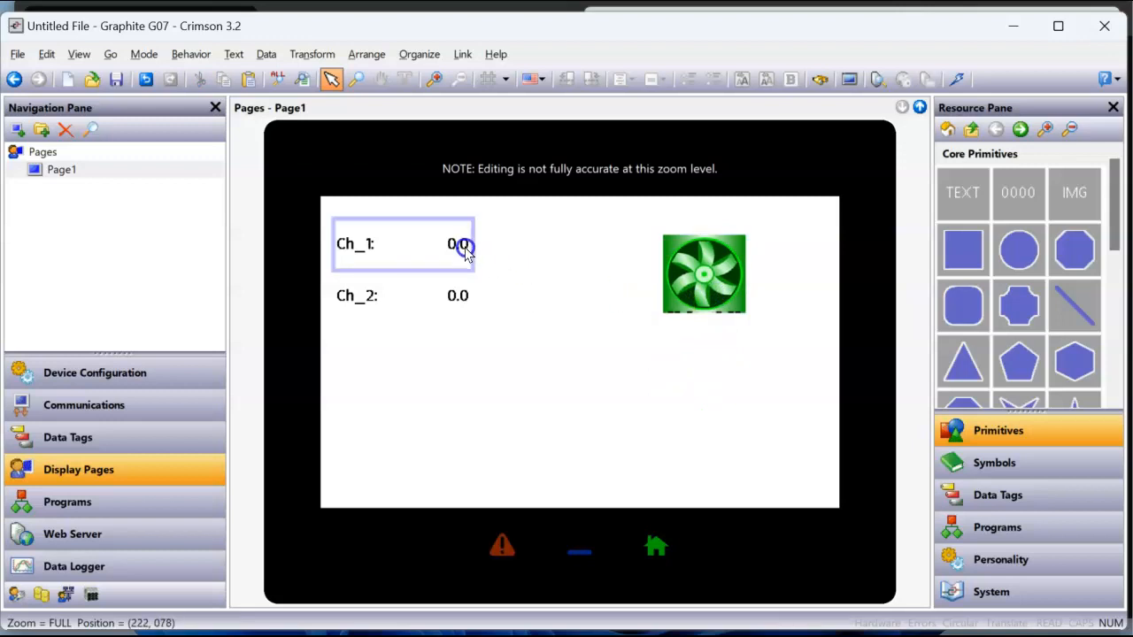
left_click(448, 279)
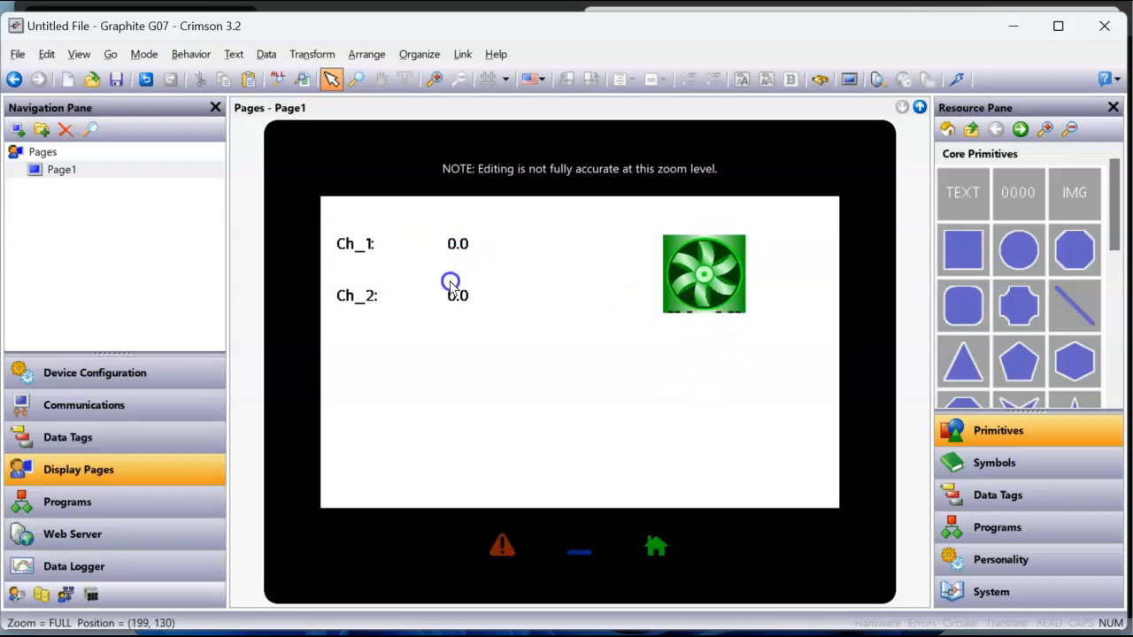
Step: Set Trigger One of data tag Ch_1 to Absolute High, using a newly created integer tag SetPoint as its value
left_click(127, 433)
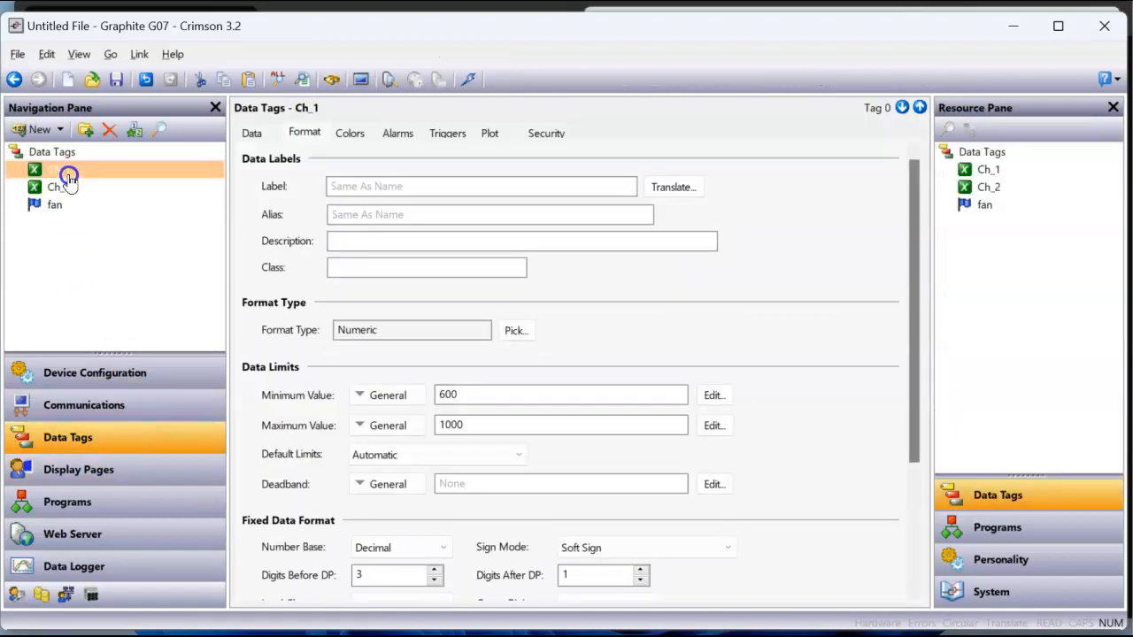
left_click(446, 135)
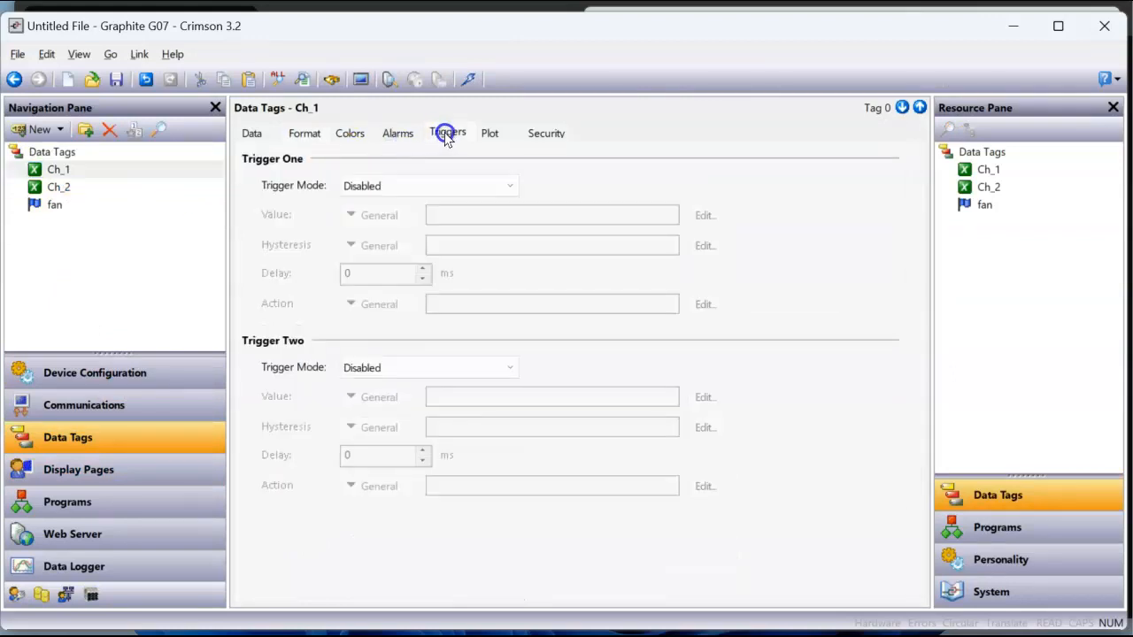
left_click(502, 189)
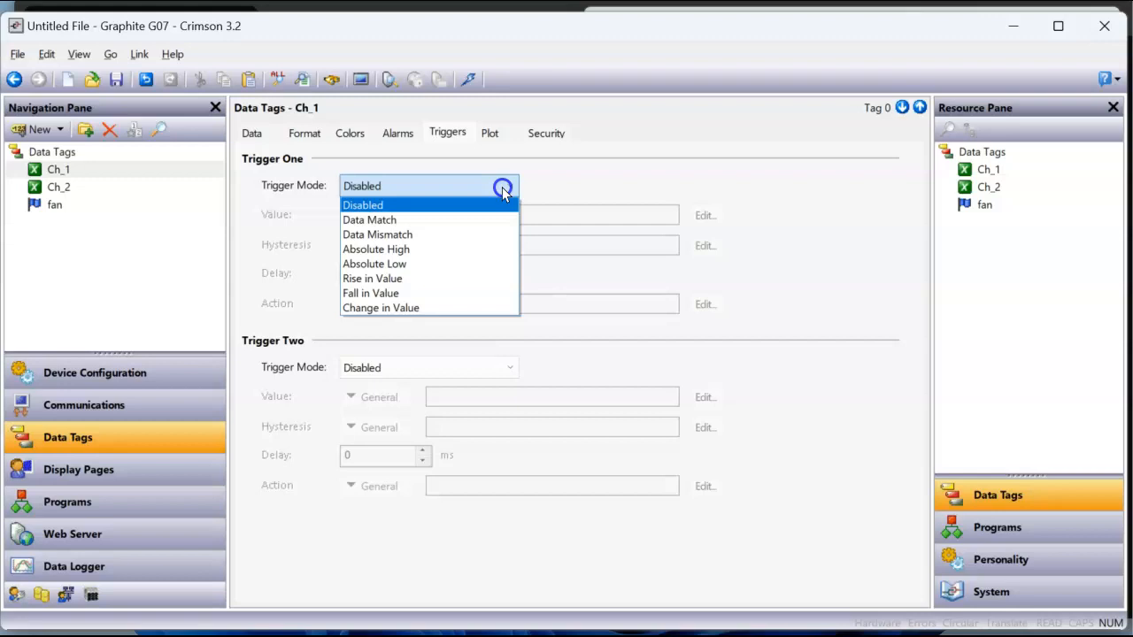
left_click(450, 250)
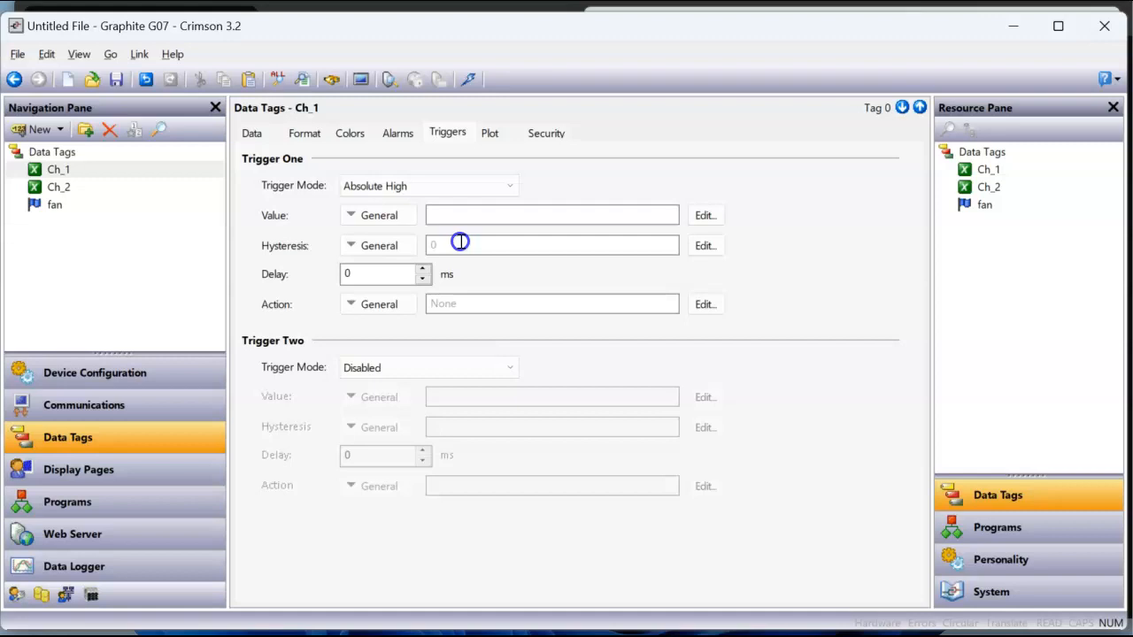
left_click(465, 213)
type("SetPoint")
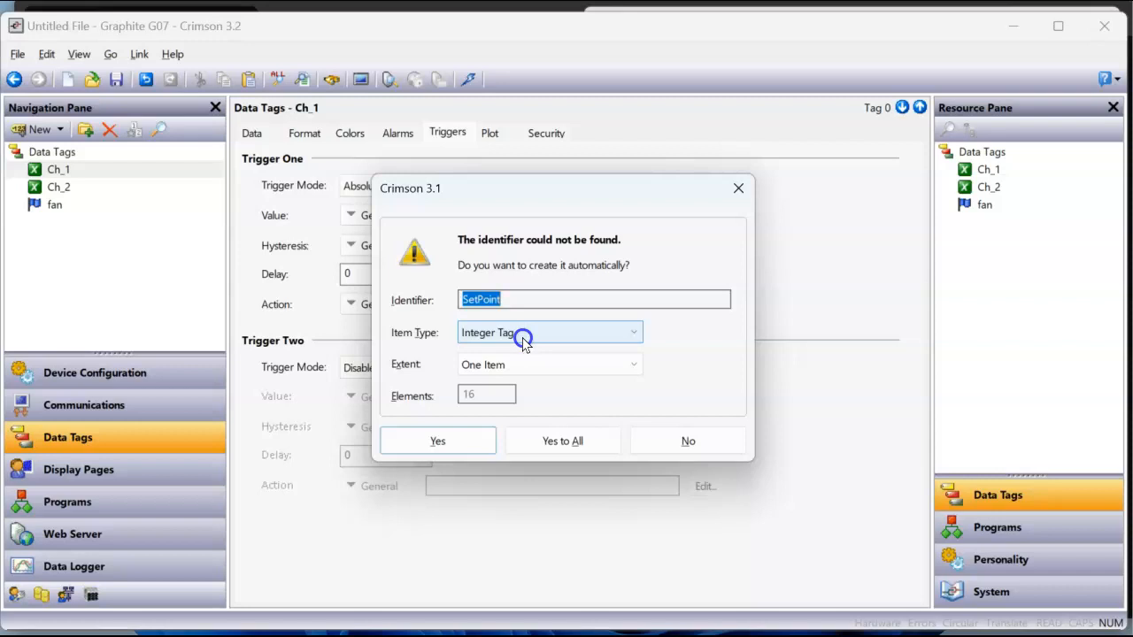
left_click(434, 435)
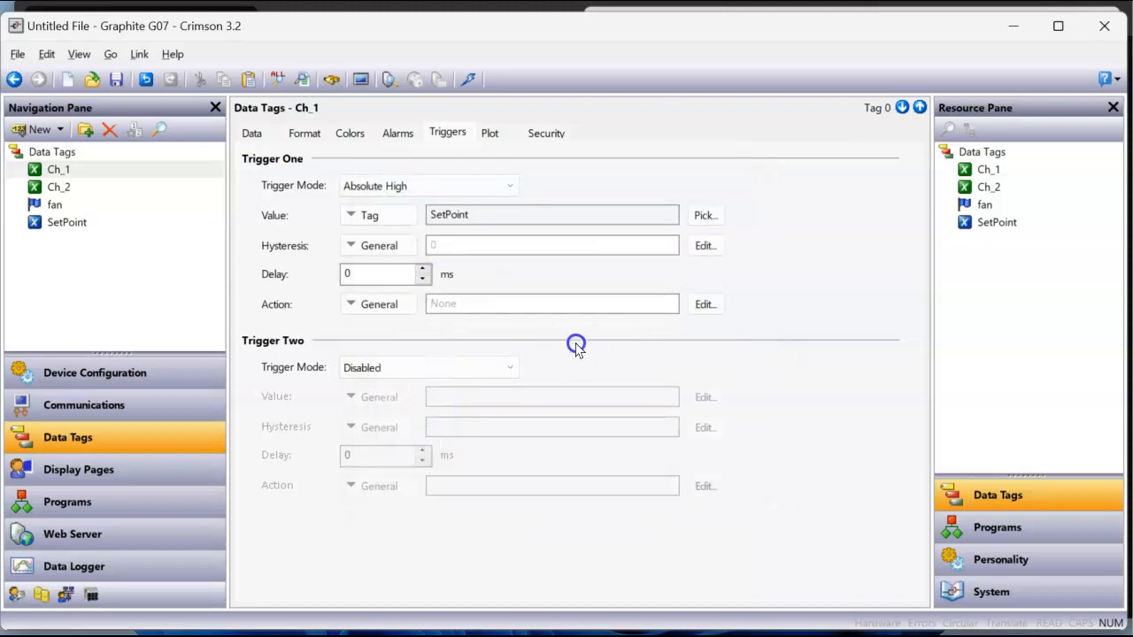
Step: Enter fan = 1 as the action of Ch_1's Trigger One
left_click(465, 306)
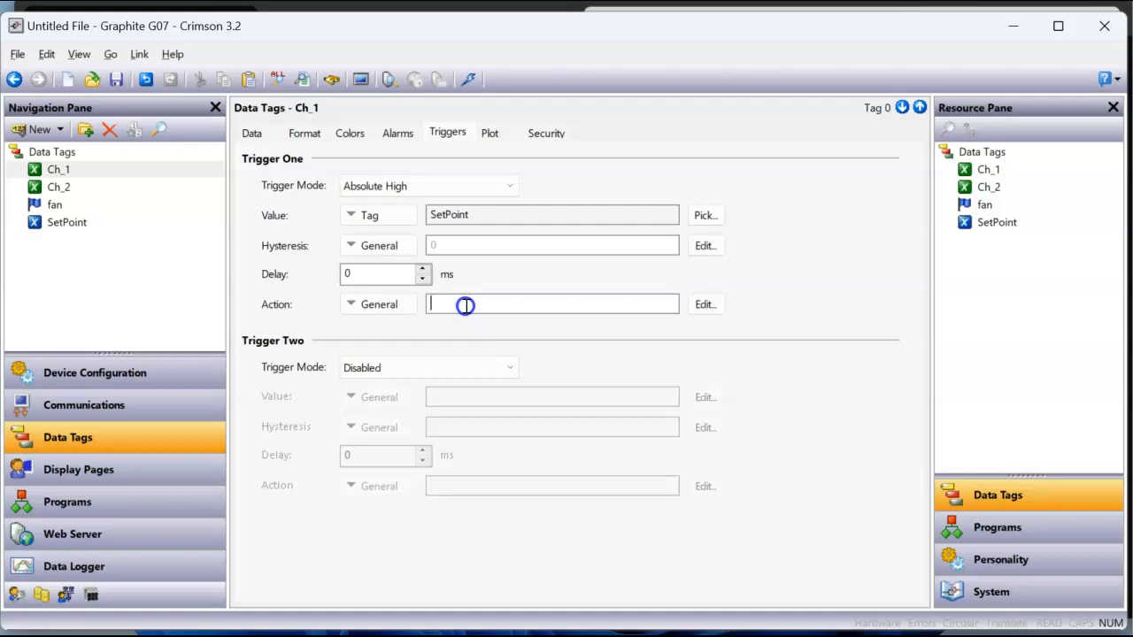
type("fn")
type("n = 1")
key("Return")
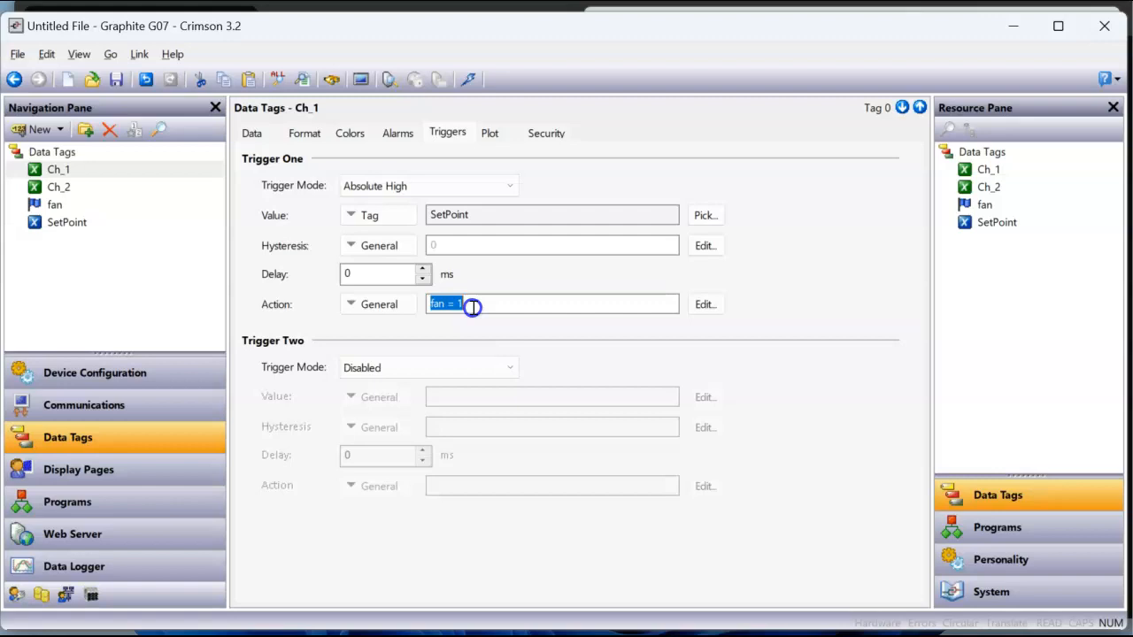
Step: Set Ch_1's Trigger Two to Absolute Low with the SetPoint tag as value and fan = 0 as action
left_click(509, 367)
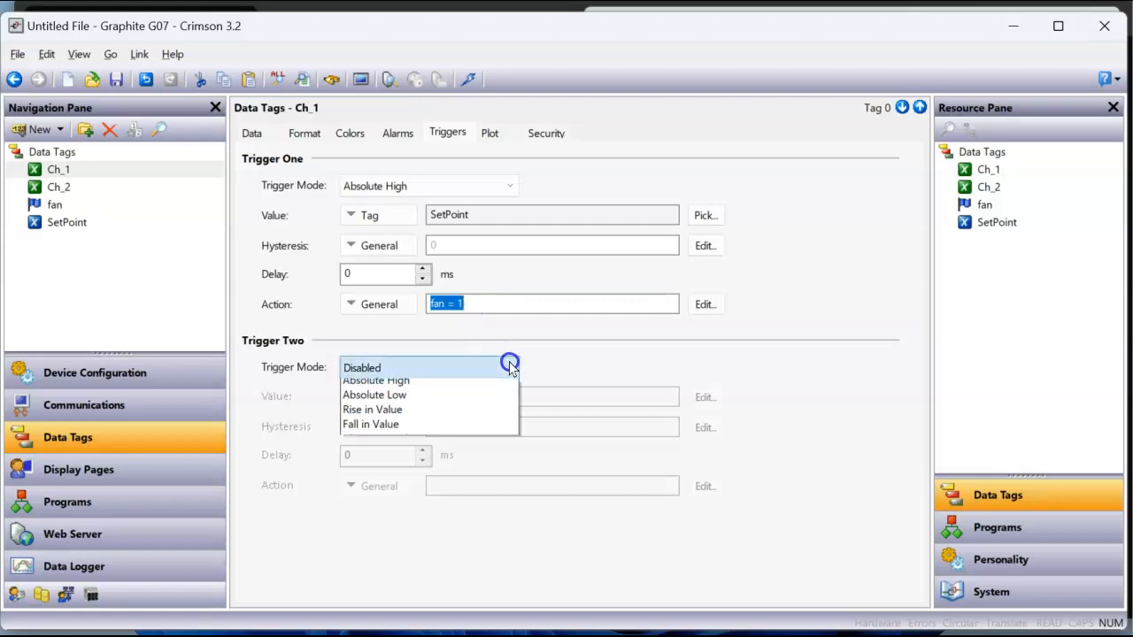
left_click(434, 443)
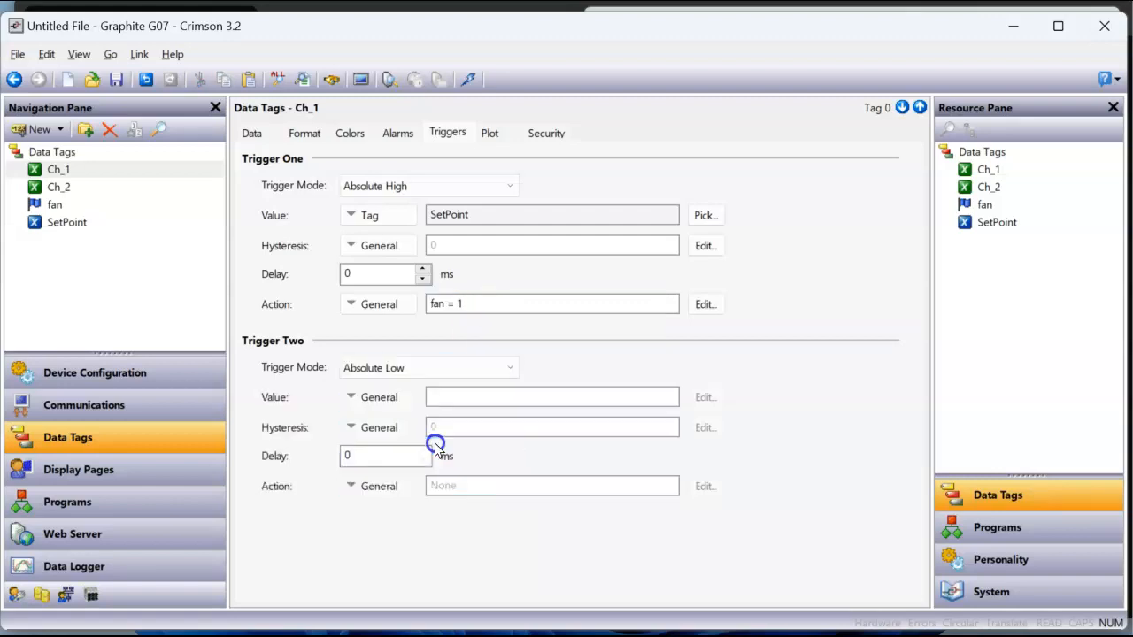
left_click(458, 398)
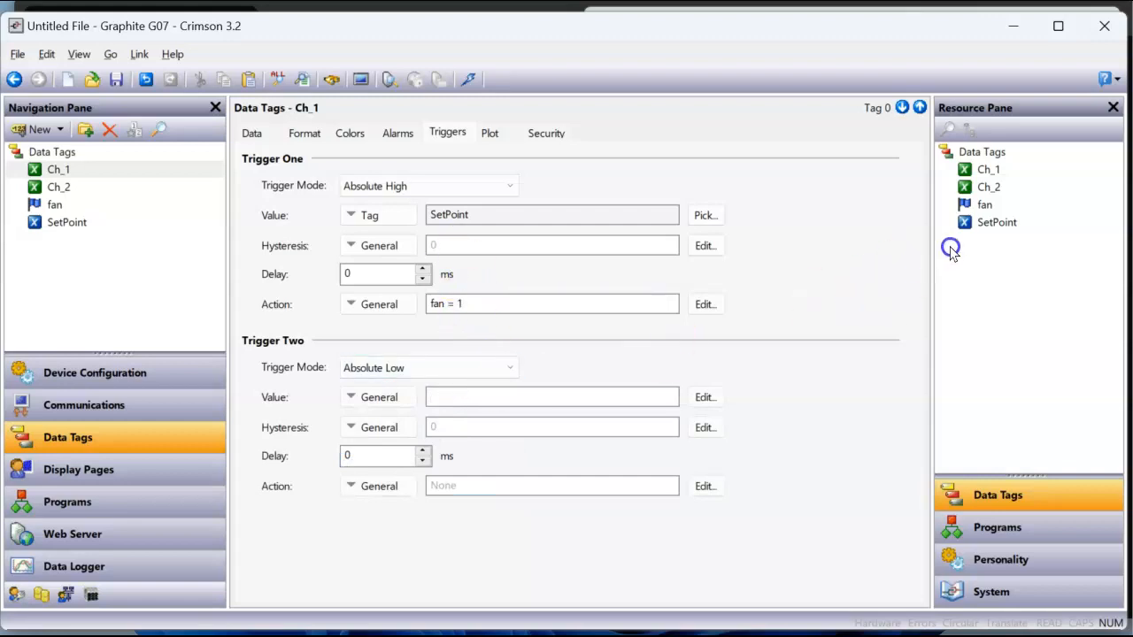
left_click_drag(1012, 222, 538, 402)
left_click(468, 484)
type("fan ")
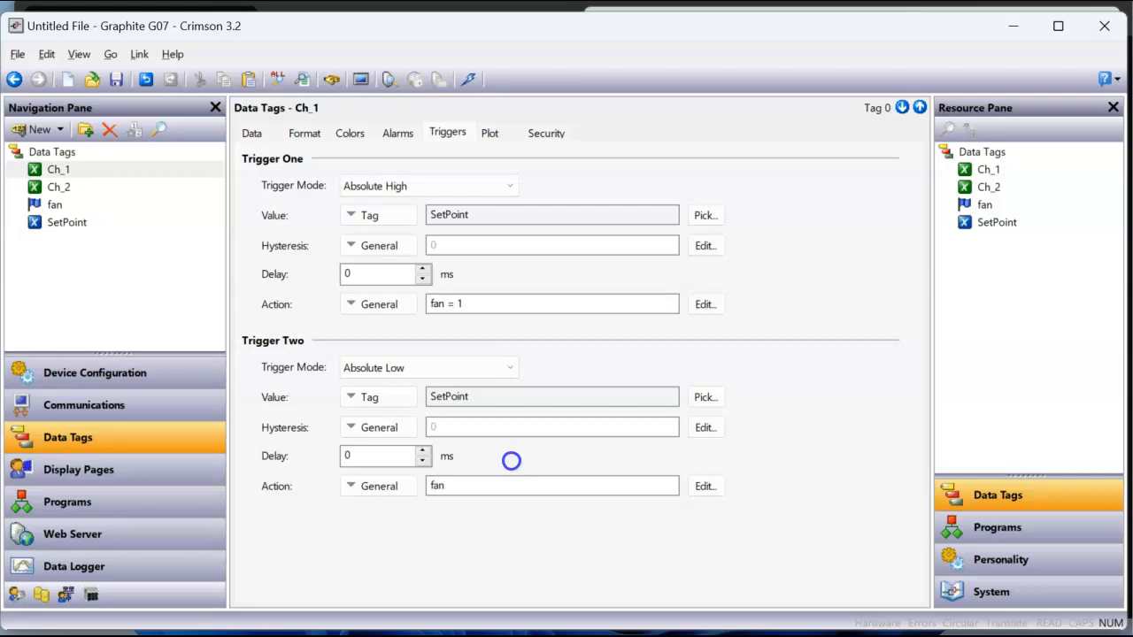
type("= 0")
key("Return")
Step: Copy the format of tag Ch_1 to the SetPoint tag and check SetPoint's data source settings
left_click(103, 223)
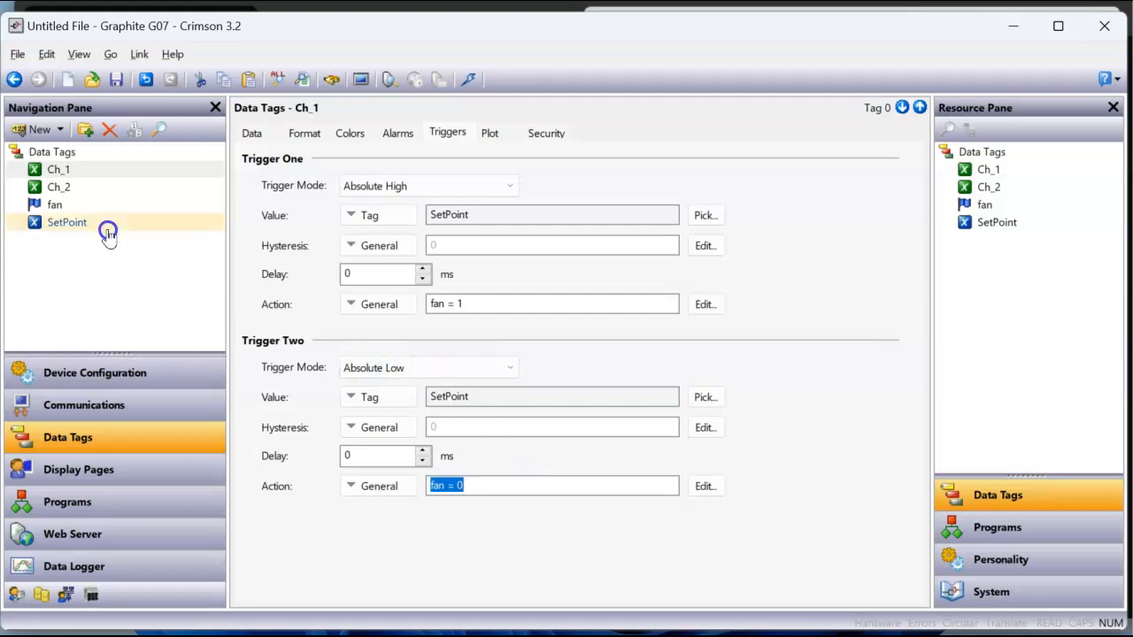
left_click(301, 133)
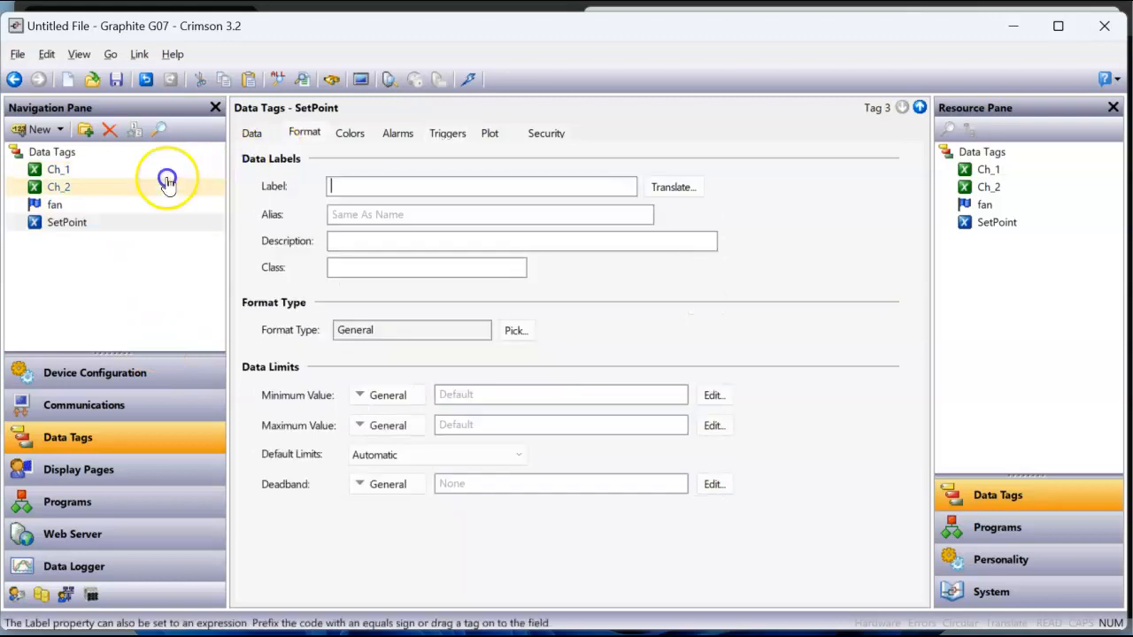
left_click(102, 221)
right_click(104, 222)
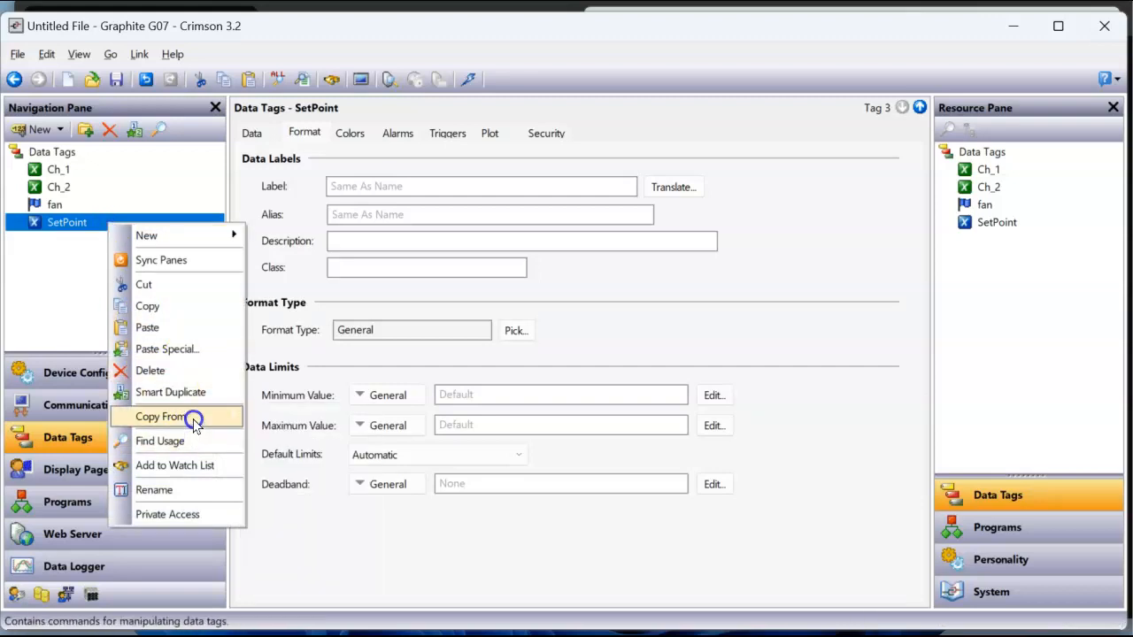
mouse_move(225, 414)
left_click(302, 463)
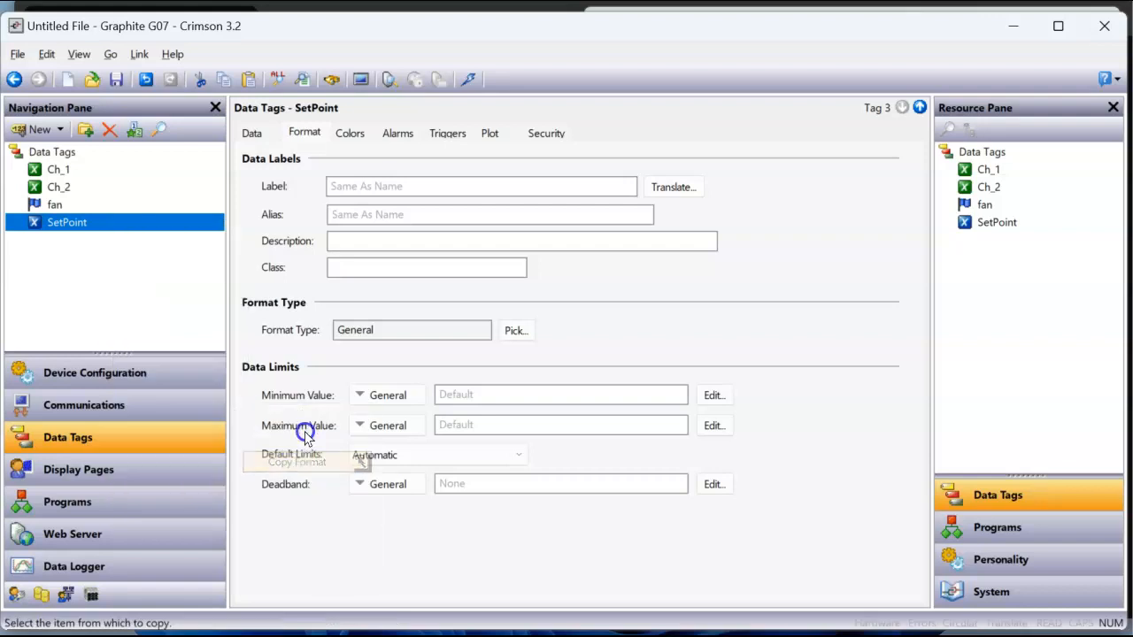
left_click(61, 173)
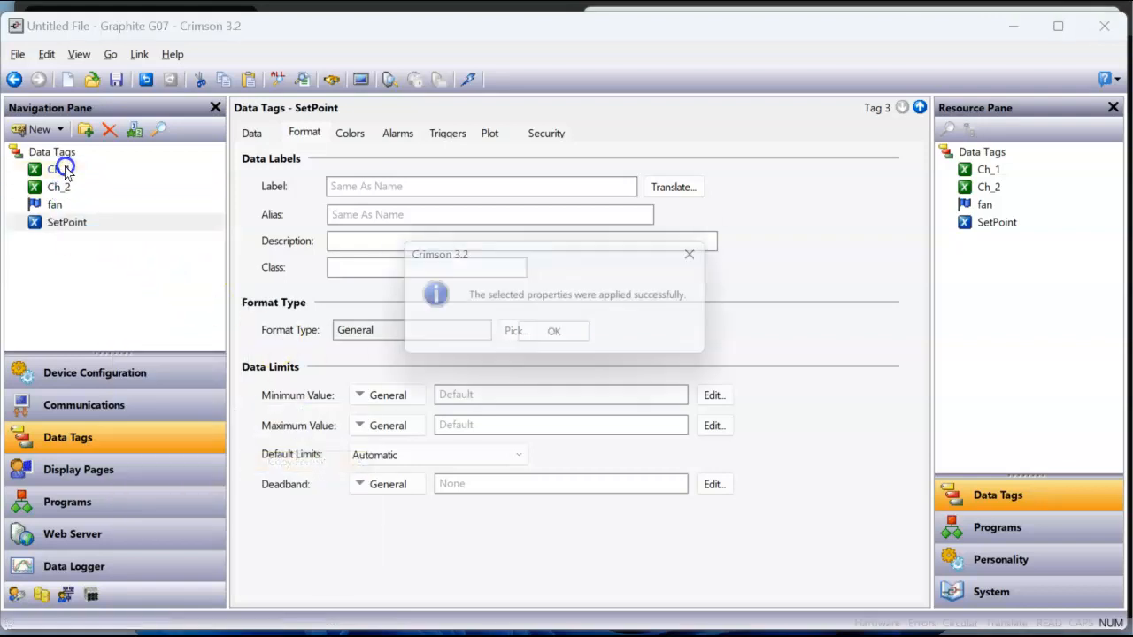
left_click(562, 332)
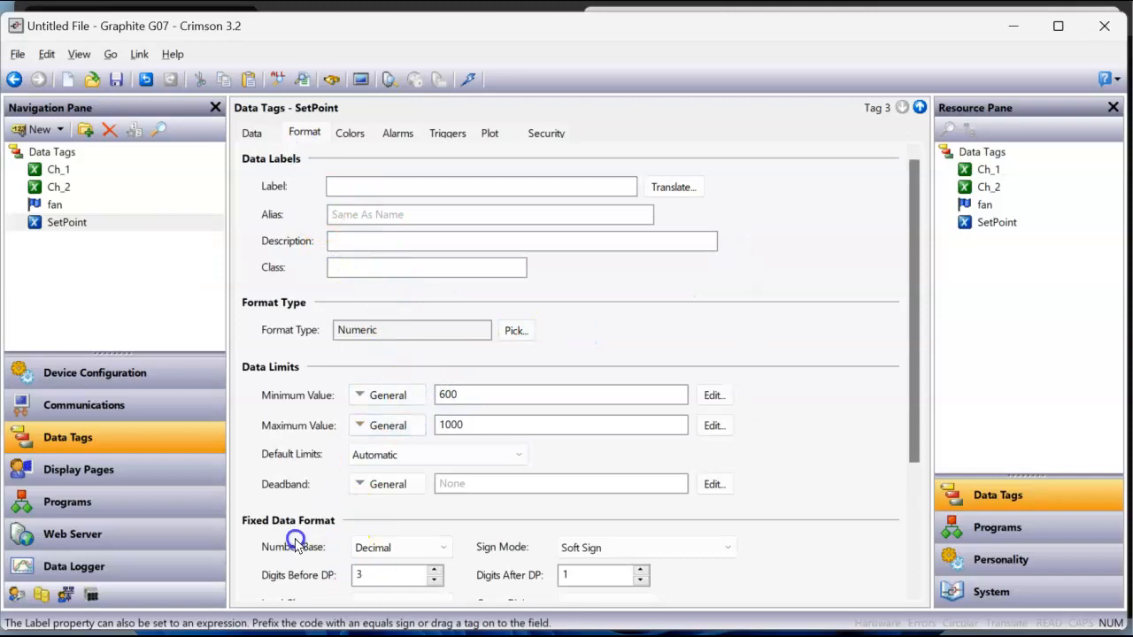
left_click(252, 134)
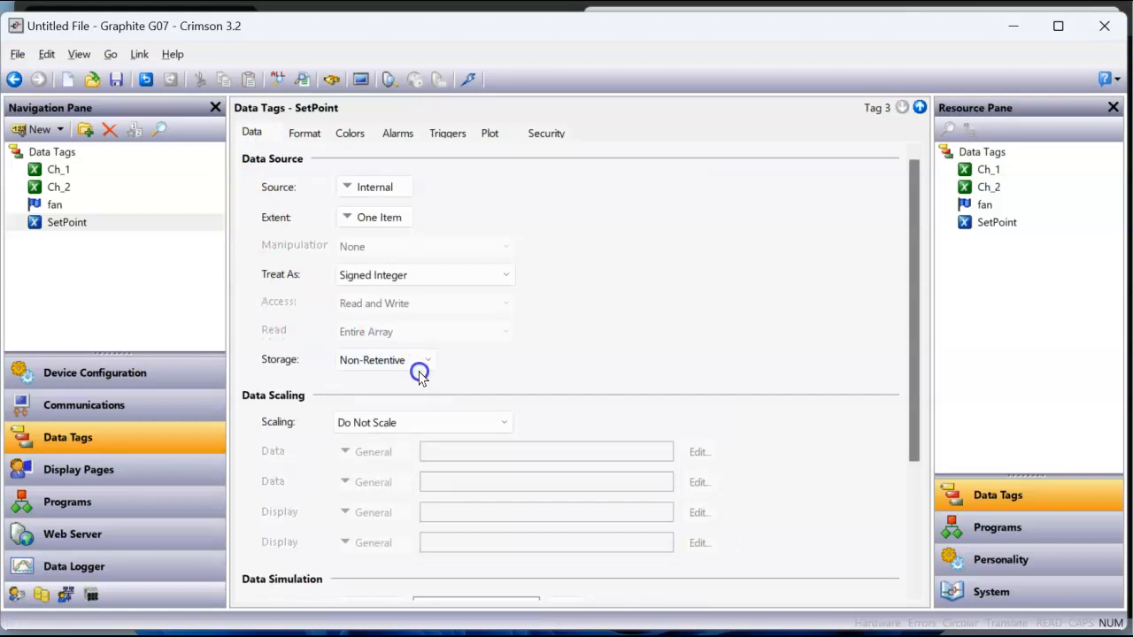
Step: Place the SetPoint tag on Page1 beside the Ch_1 reading and make it the same size as the Ch_1 field
left_click(105, 474)
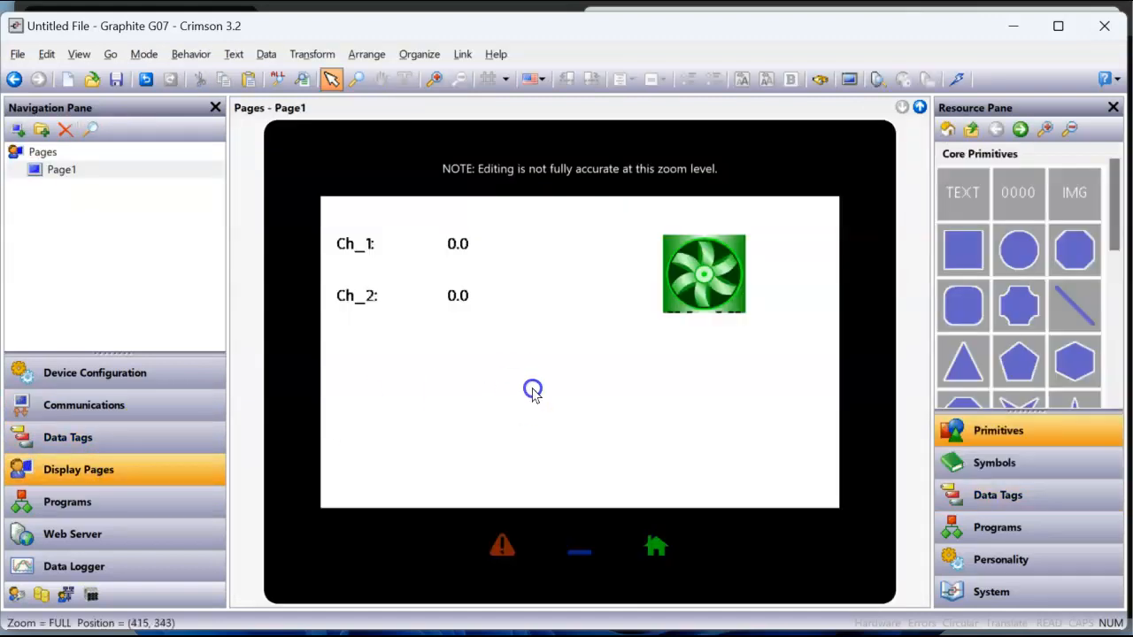
left_click(986, 496)
left_click_drag(1002, 227, 520, 236)
right_click(522, 236)
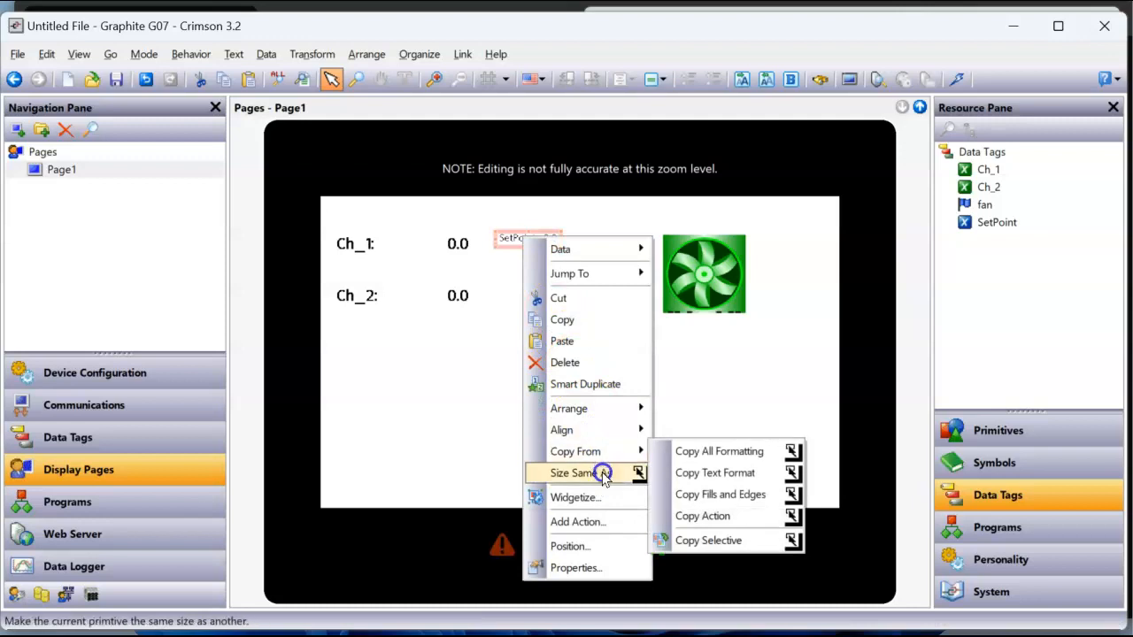
left_click(603, 474)
left_click(452, 243)
Step: Copy all formatting from another field onto the SetPoint field on Page1
right_click(531, 242)
mouse_move(608, 462)
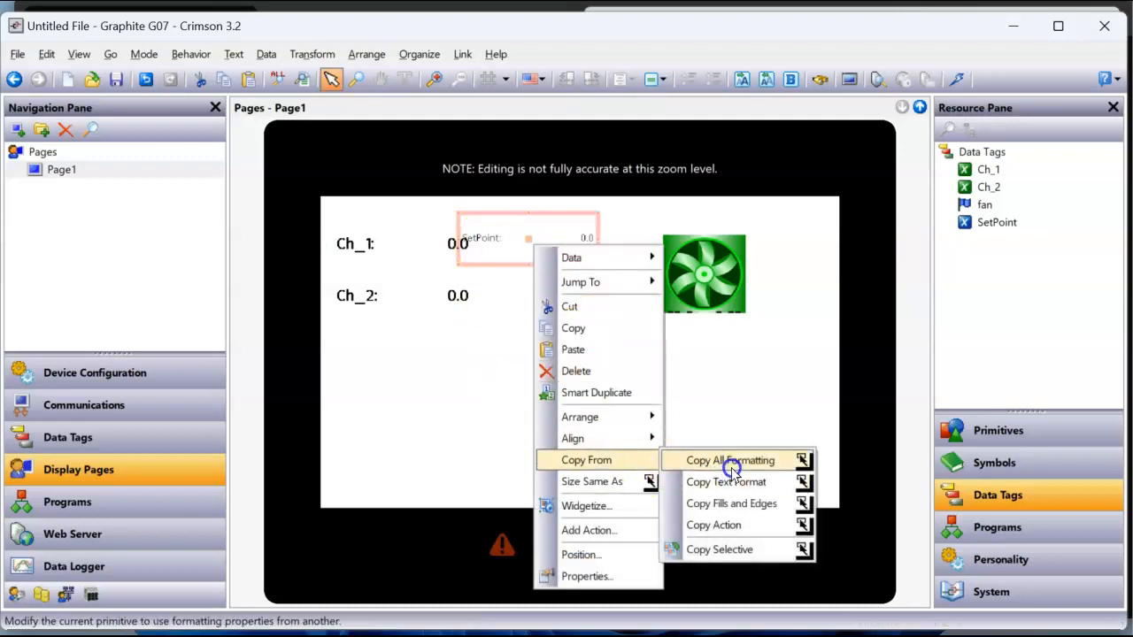
Step: Copy all formatting from the Ch_1 data box to the SetPoint data box and move it between the channel readings and the fan
left_click(731, 461)
left_click(405, 248)
left_click_drag(529, 241, 573, 263)
left_click(600, 328)
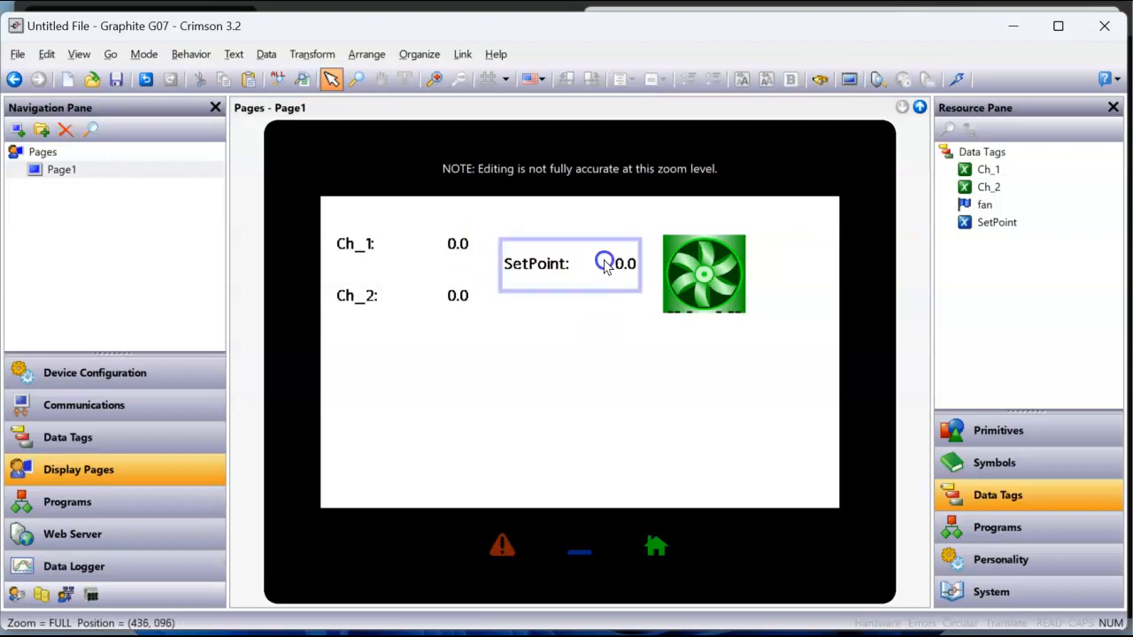
Step: Change the SetPoint data box's operation to Data Entry
double_click(605, 265)
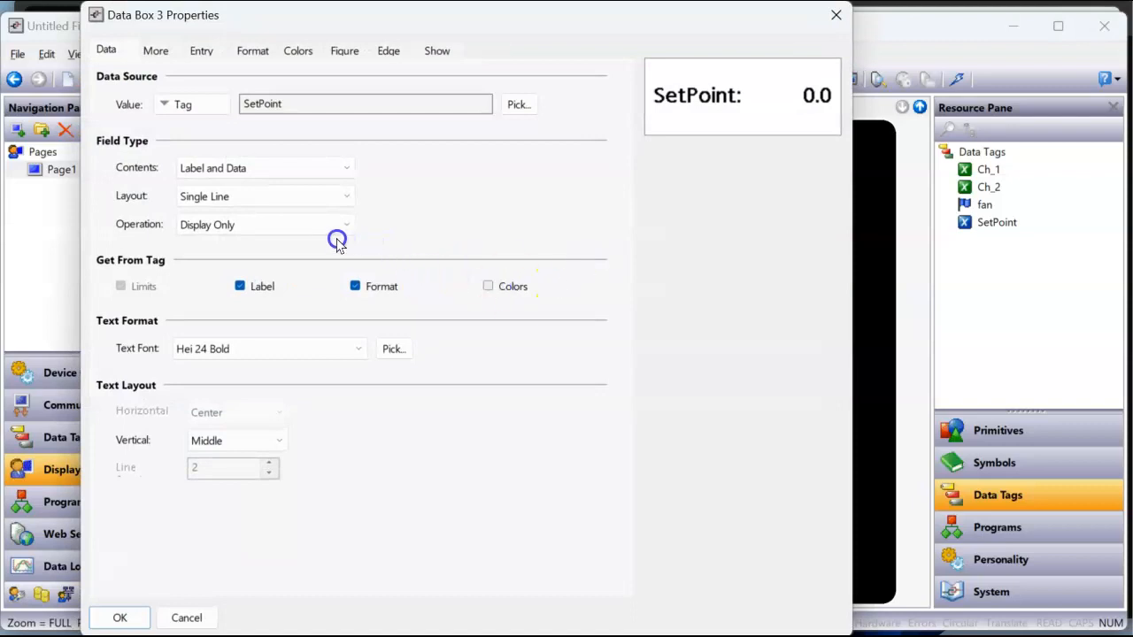
left_click(303, 228)
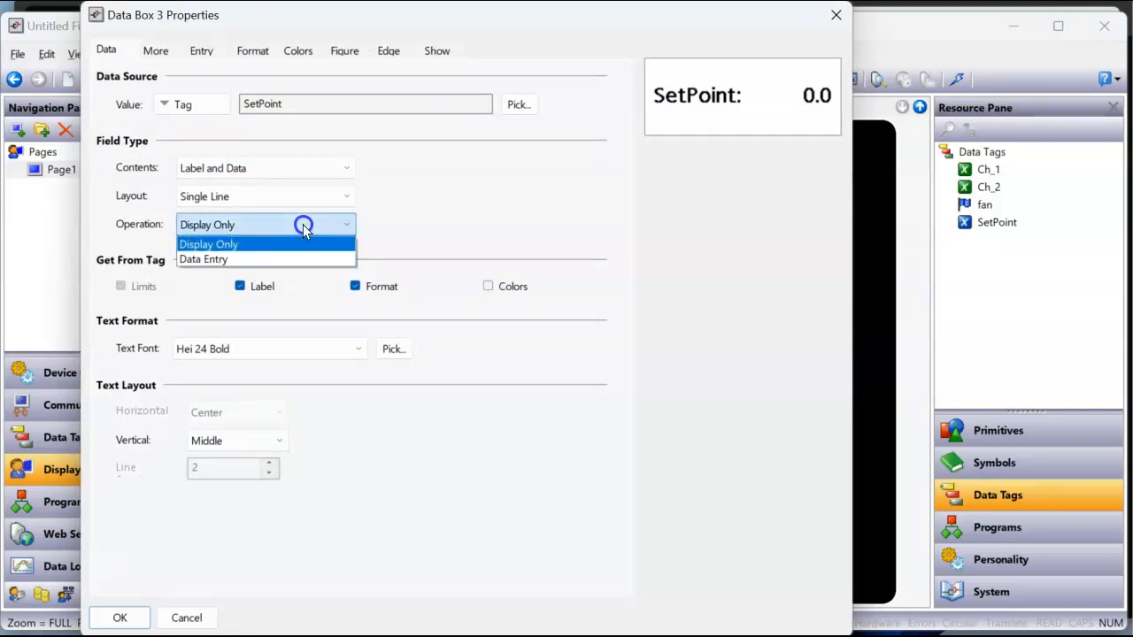
left_click(293, 256)
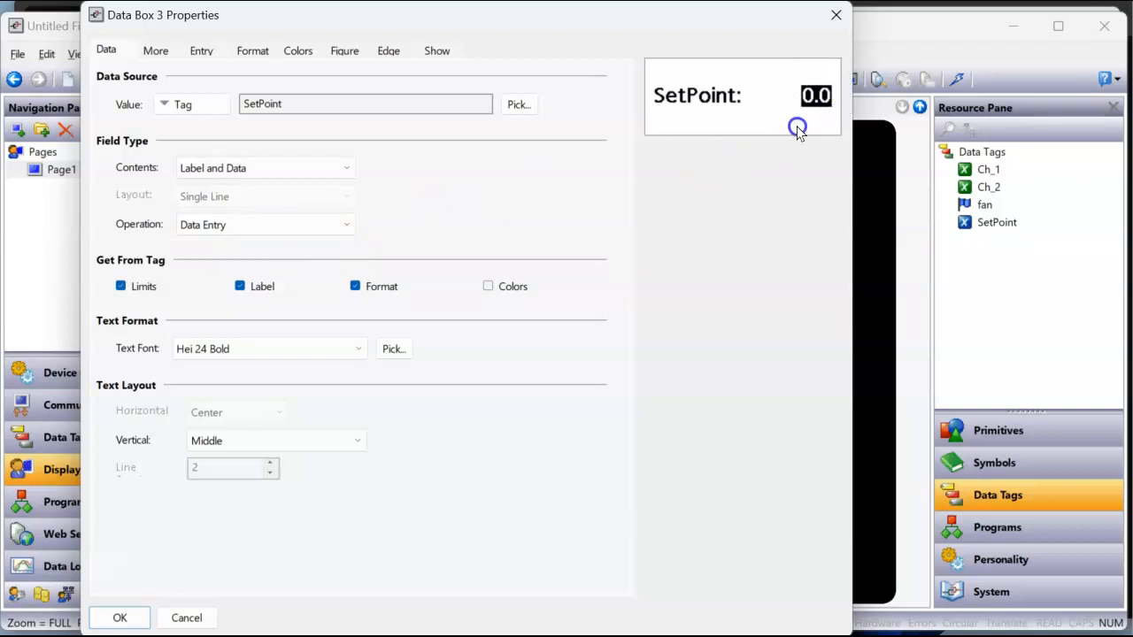
Step: Increase the edge width of the SetPoint data box and make its edge color red
left_click(386, 50)
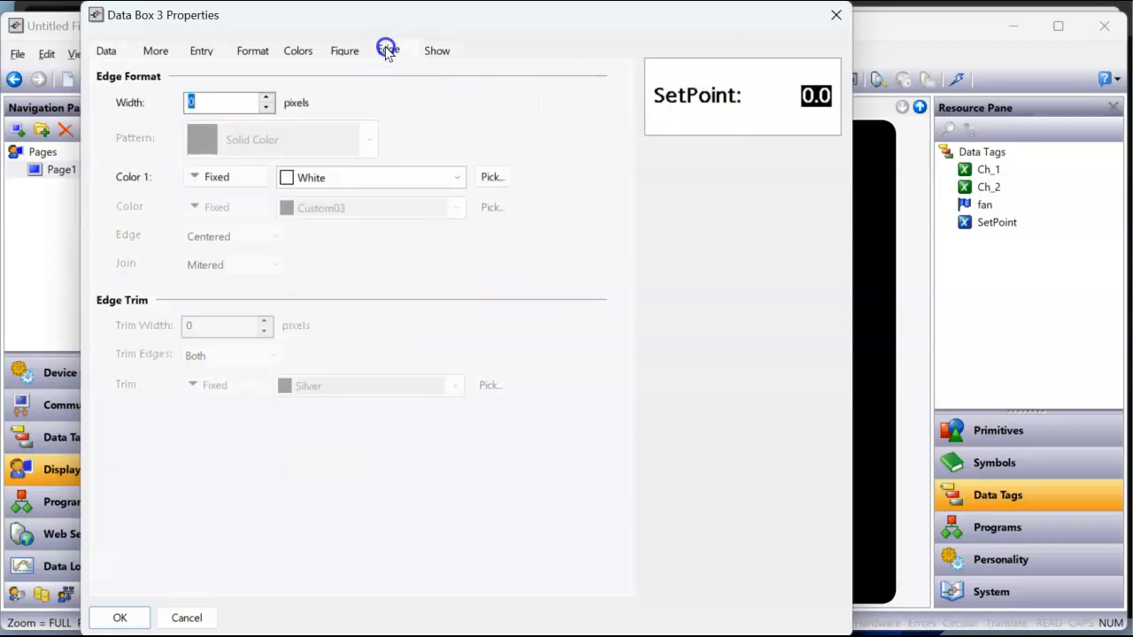
left_click(265, 97)
left_click(265, 97)
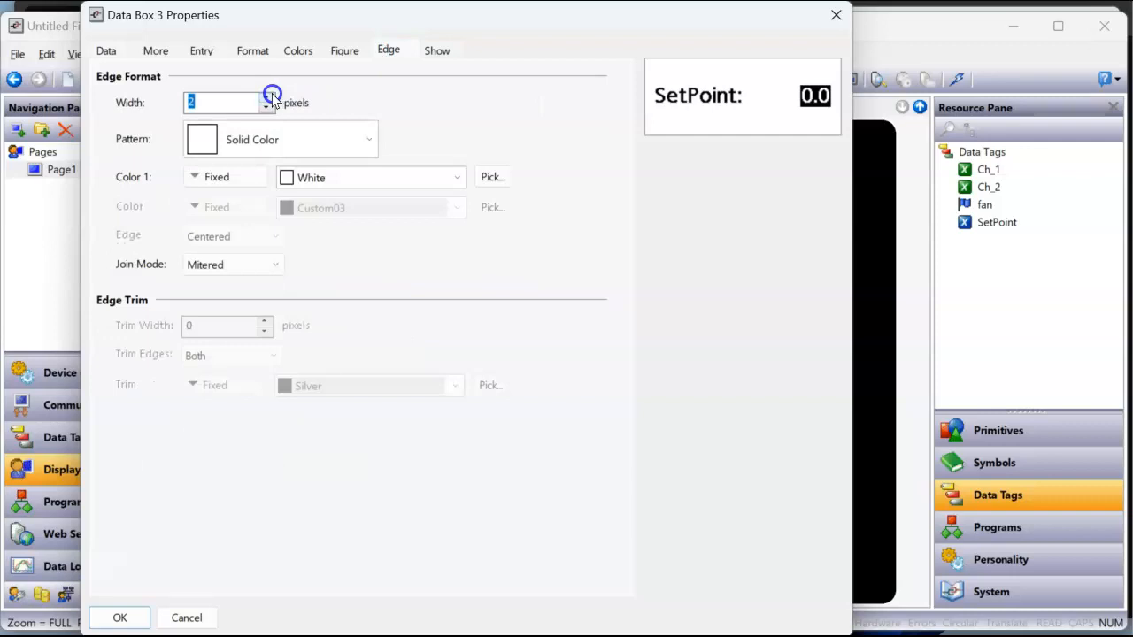
left_click(266, 98)
left_click(371, 178)
left_click(368, 204)
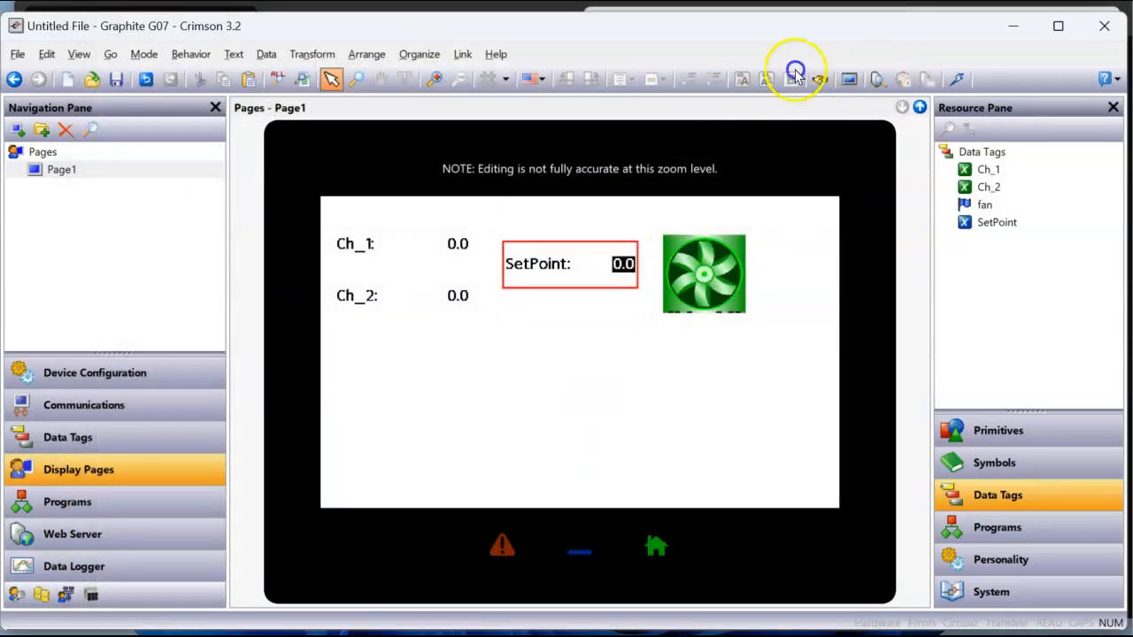
Step: Configure the link for TCP/IP and find the G07 device to use its address 192.168.1.20
left_click(463, 54)
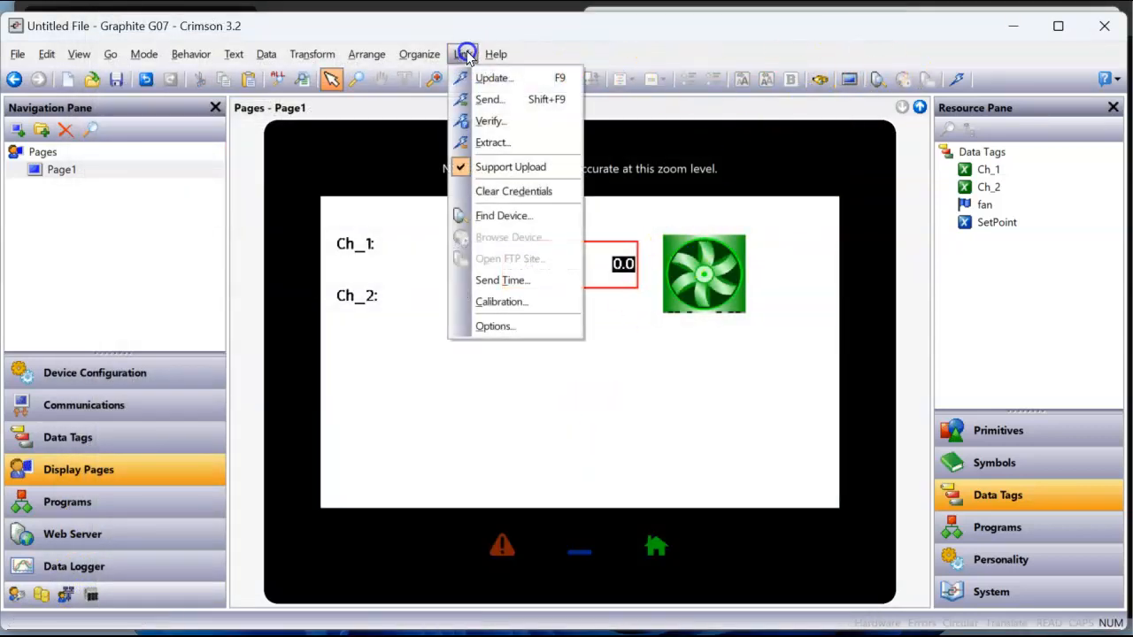
left_click(500, 326)
left_click(432, 335)
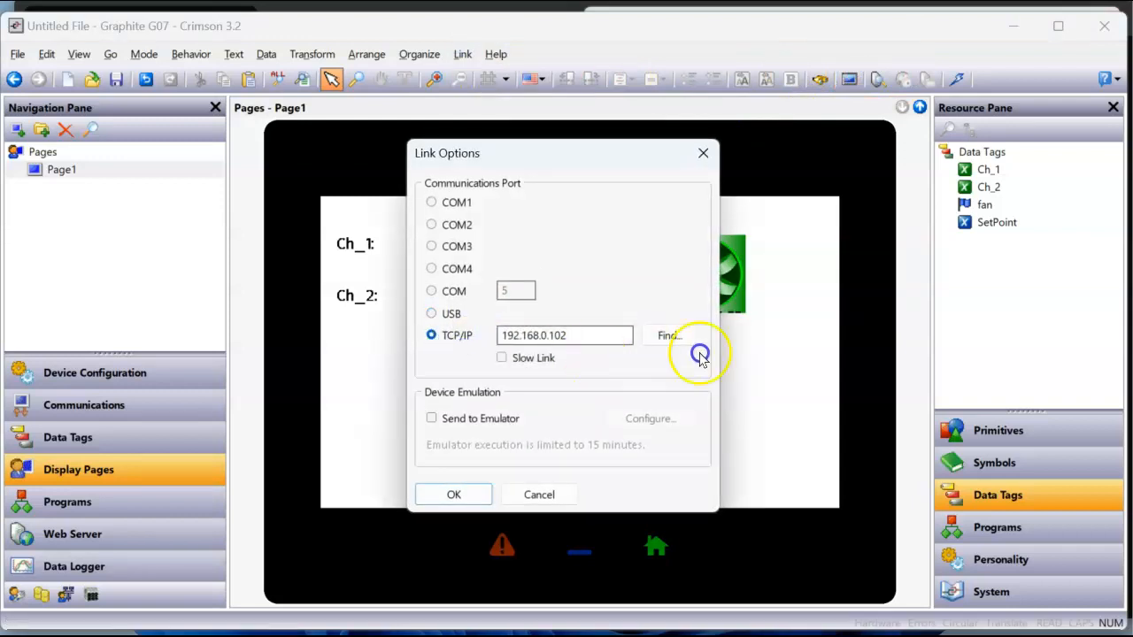
left_click(674, 335)
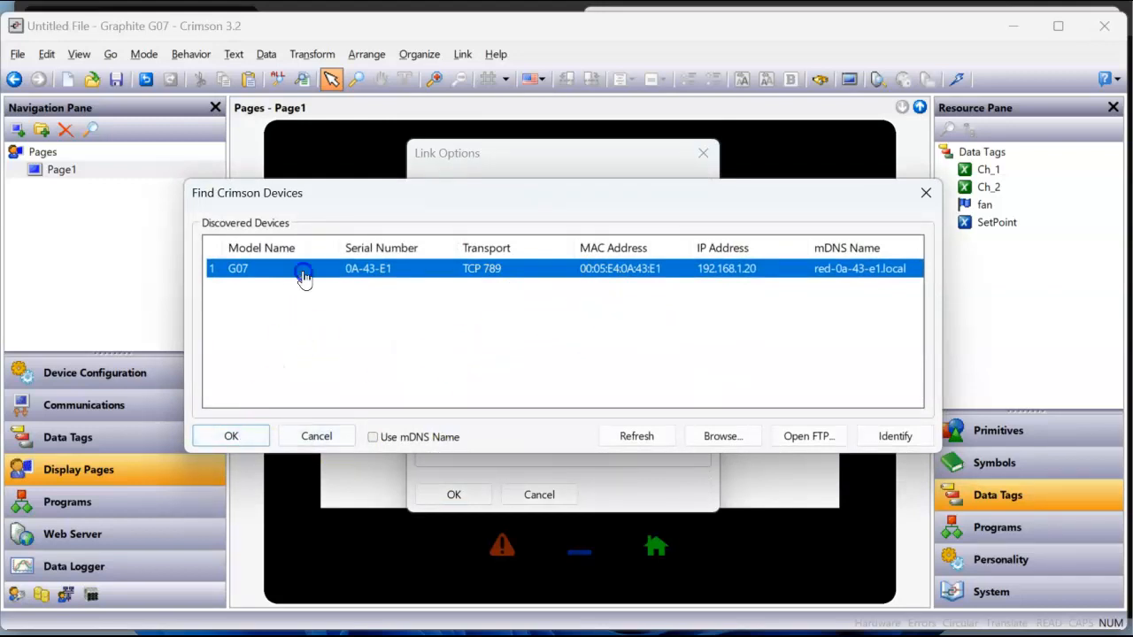
left_click(234, 436)
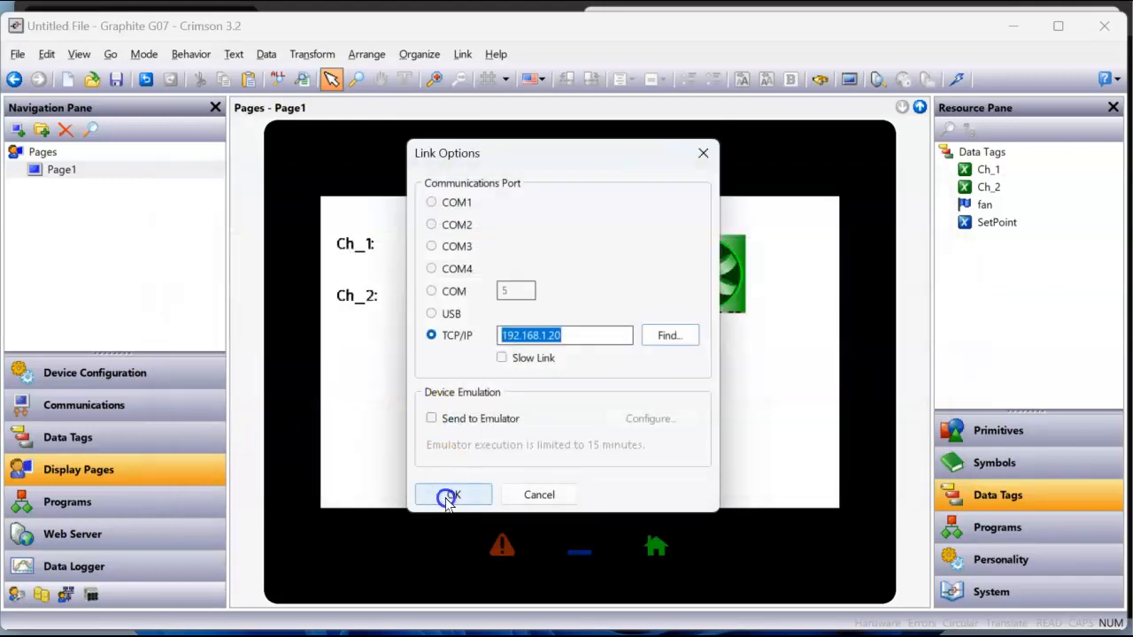
left_click(447, 494)
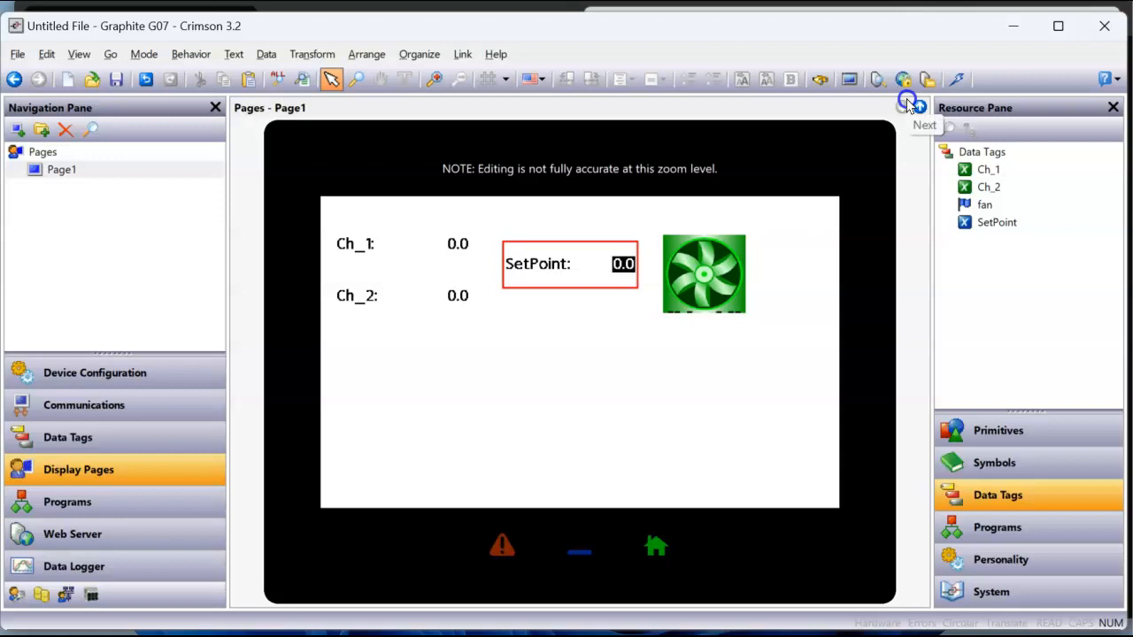
Step: Download the database to the device and switch to the Enhanced Web Server page in the browser
left_click(958, 78)
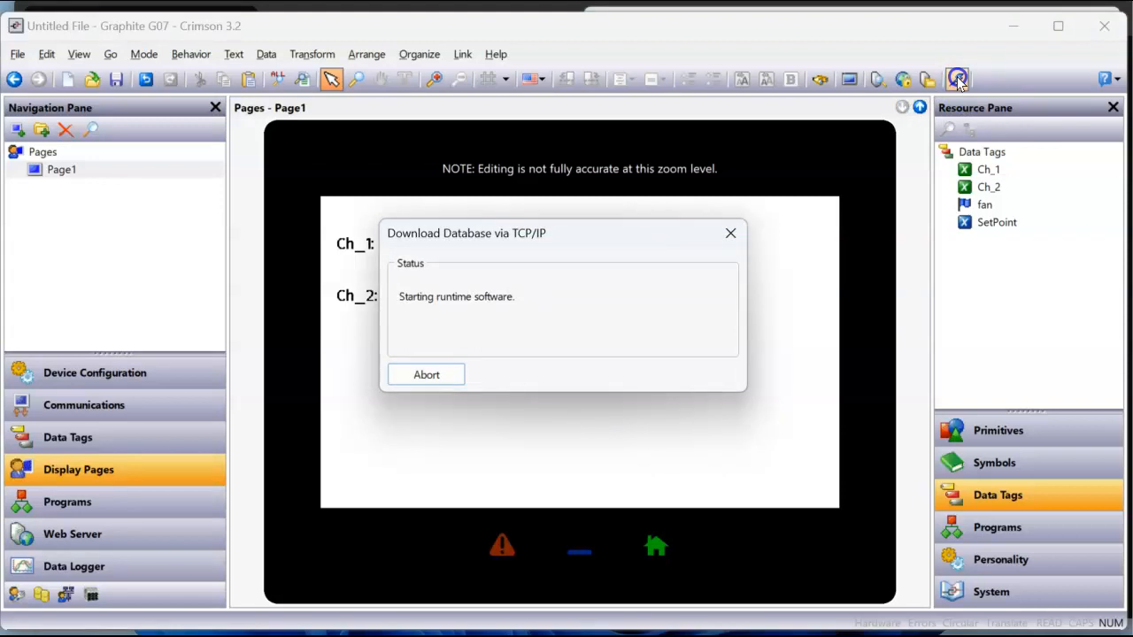
mouse_move(353, 635)
left_click(353, 558)
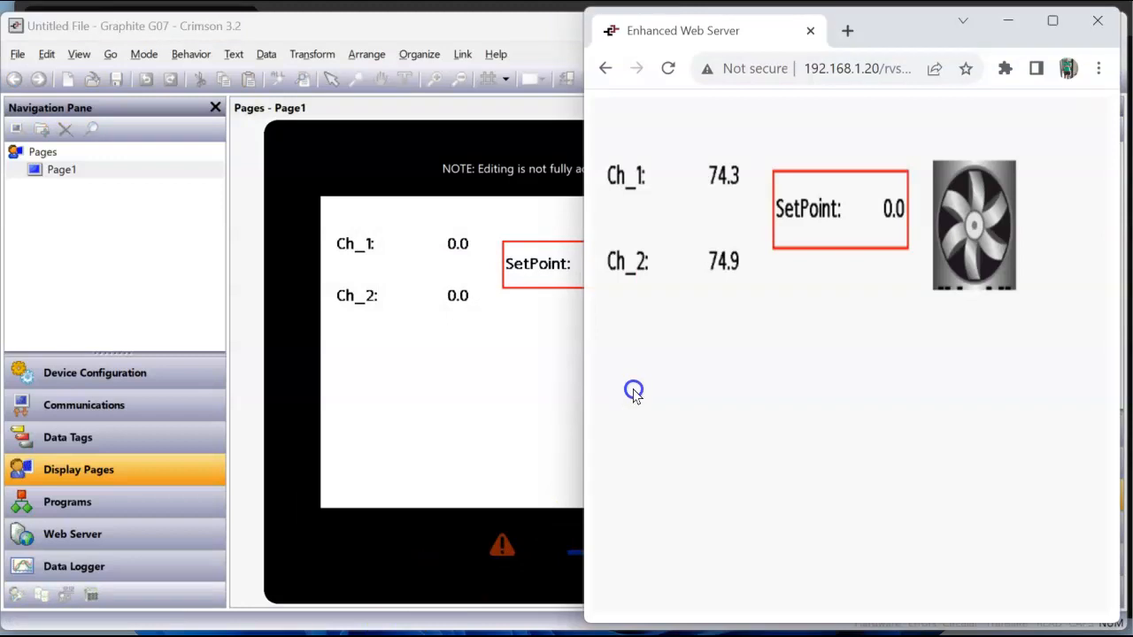
left_click(678, 322)
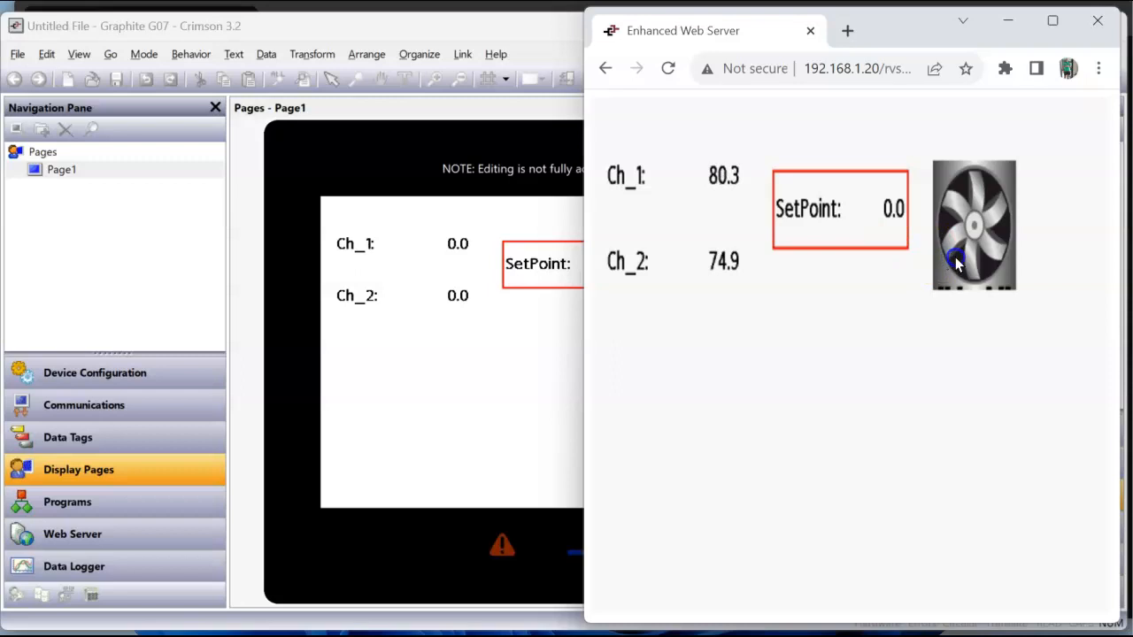
Step: Return to Crimson 3.2 and review both trigger settings of the Ch_1 data tag
left_click(159, 436)
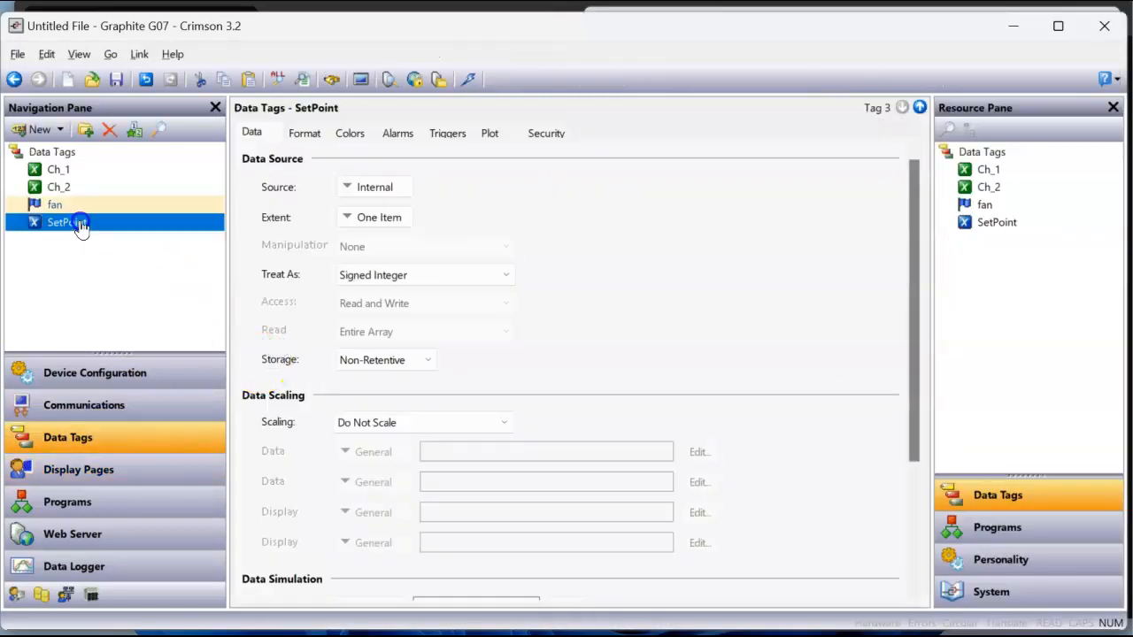
left_click(64, 167)
left_click(449, 132)
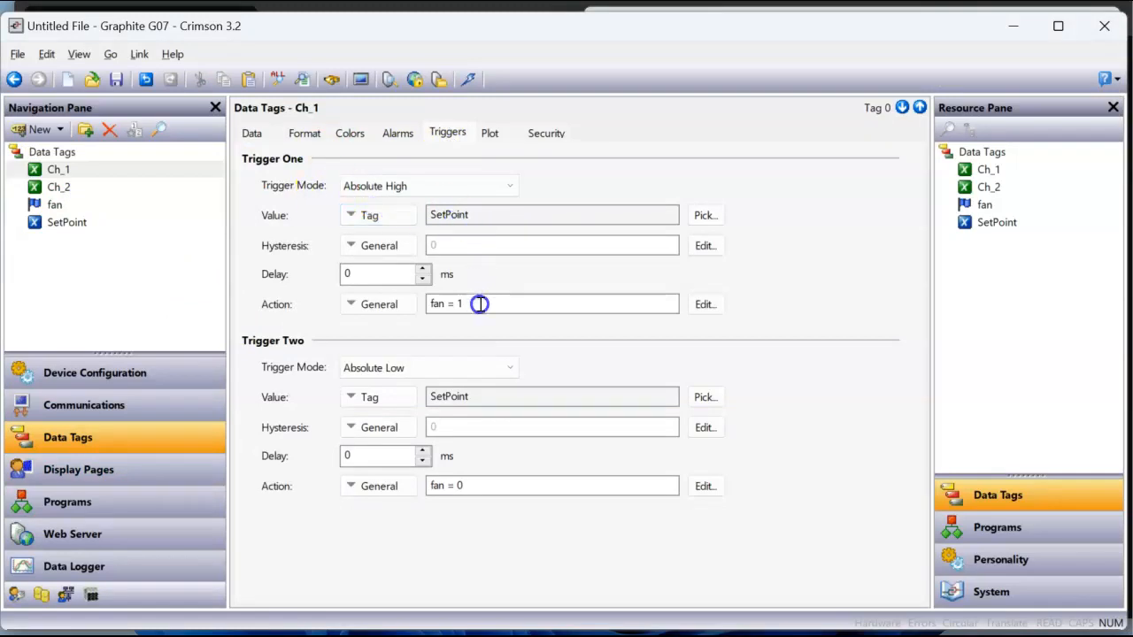
right_click(491, 399)
left_click(258, 443)
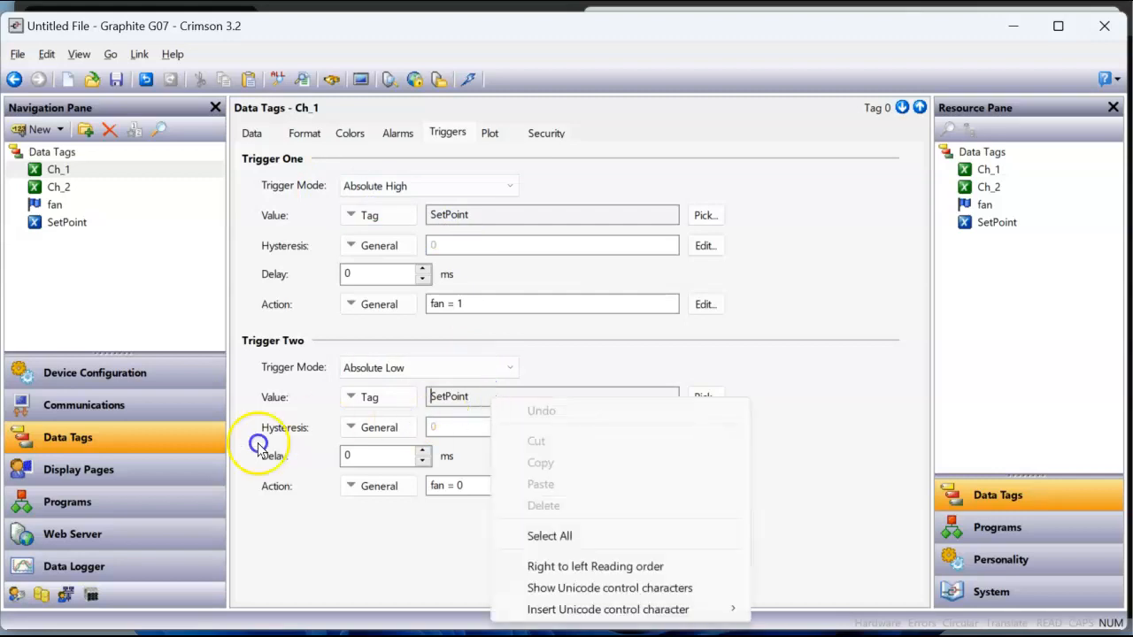
left_click(521, 504)
Step: Switch to the Enhanced Web Server page in the browser and set the SetPoint value to 80
left_click(838, 202)
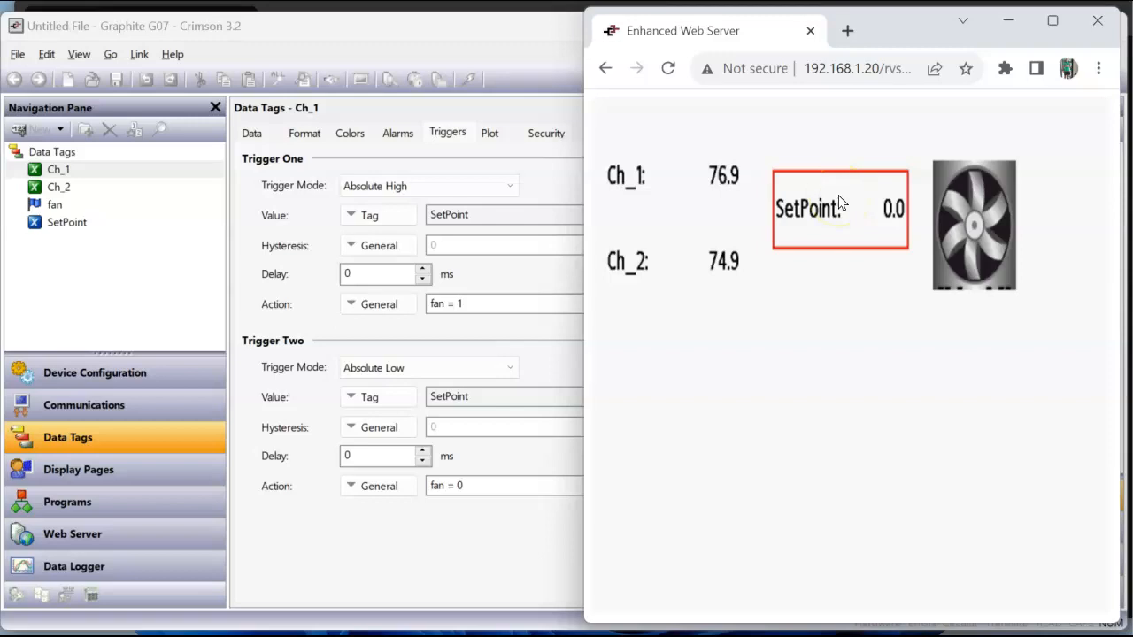
left_click(837, 203)
left_click(469, 149)
left_click(891, 213)
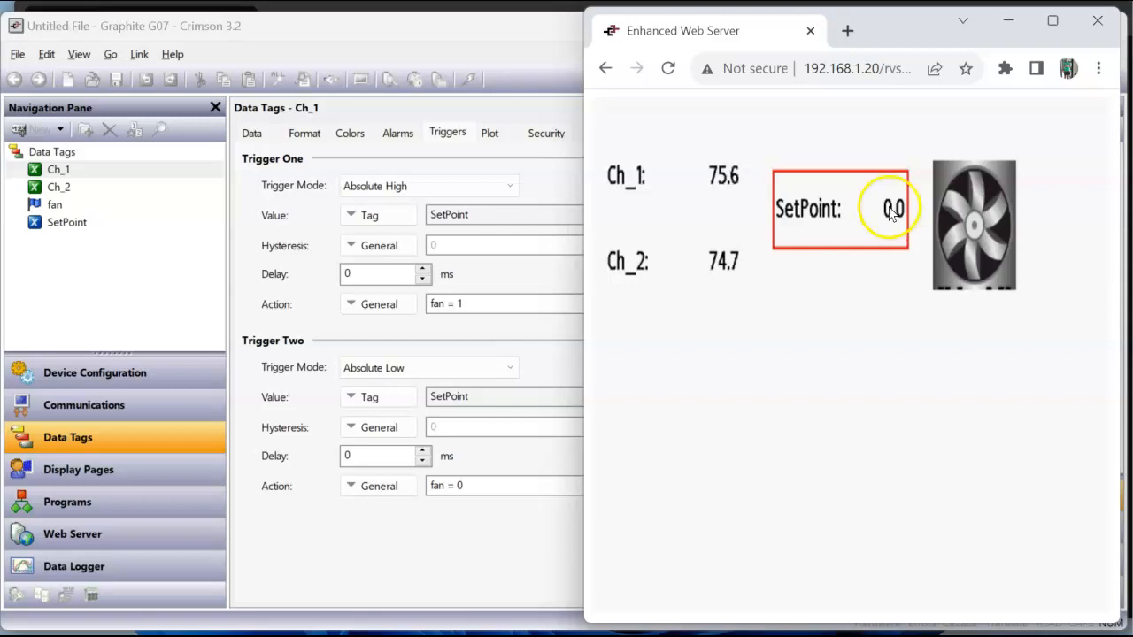
type("80")
key("Return")
left_click(912, 344)
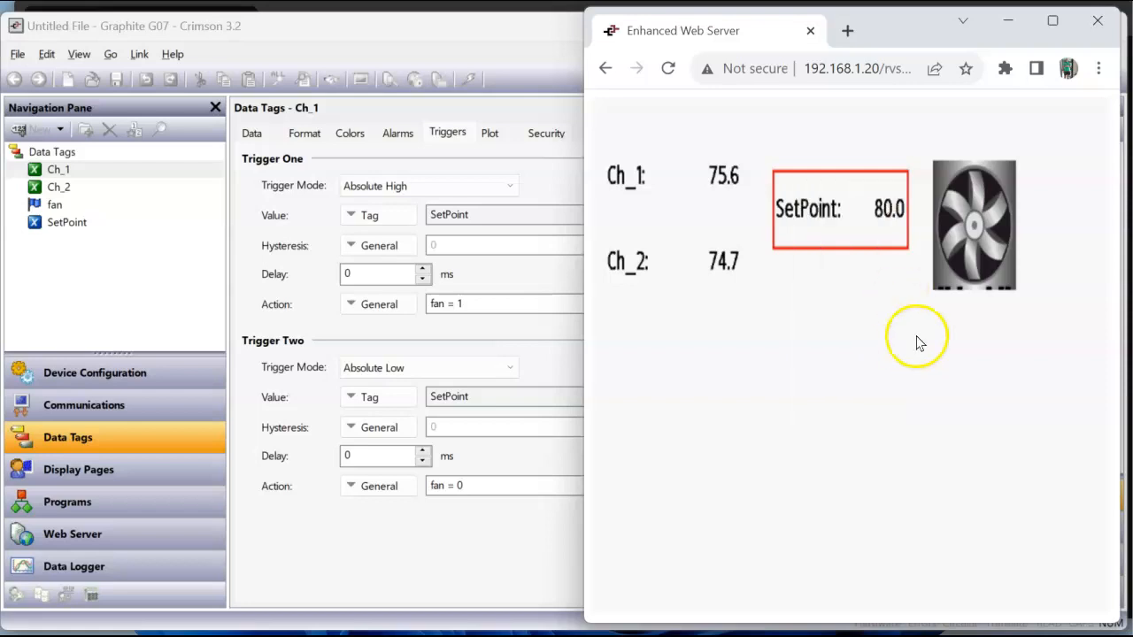
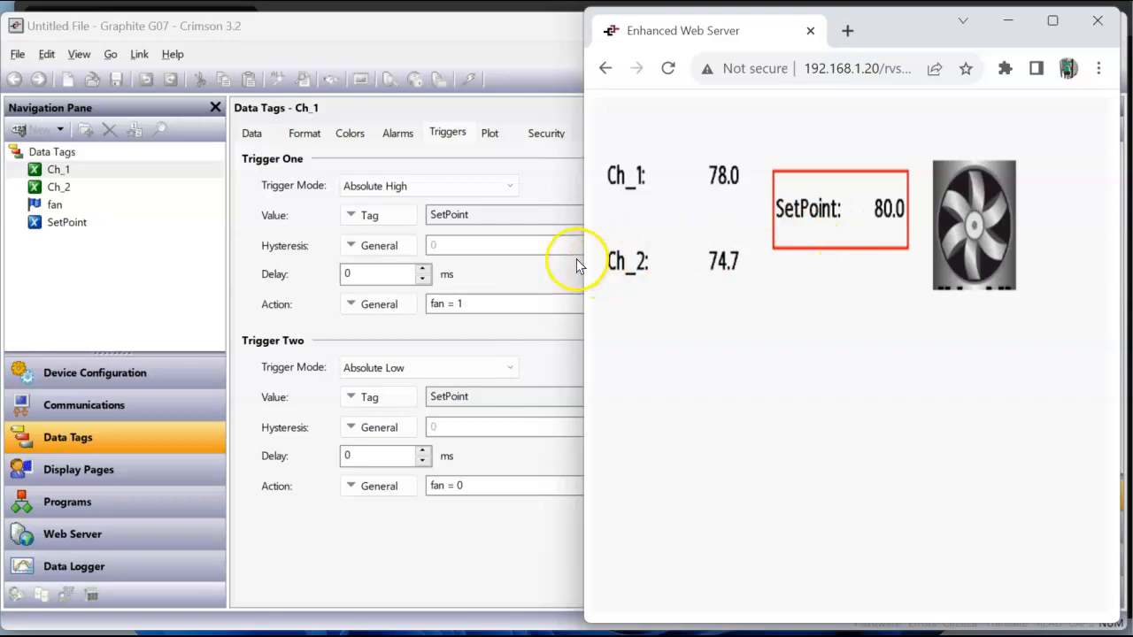
Step: Switch back to Crimson 3.2 and set the SetPoint tag's storage to Retentive
left_click(555, 294)
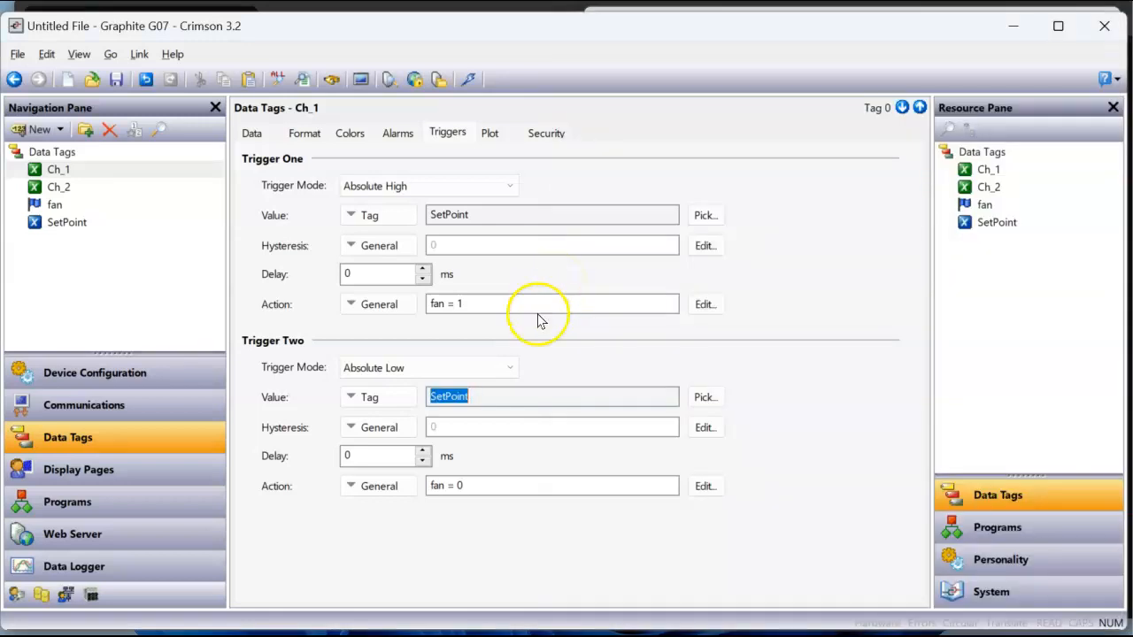
left_click(64, 223)
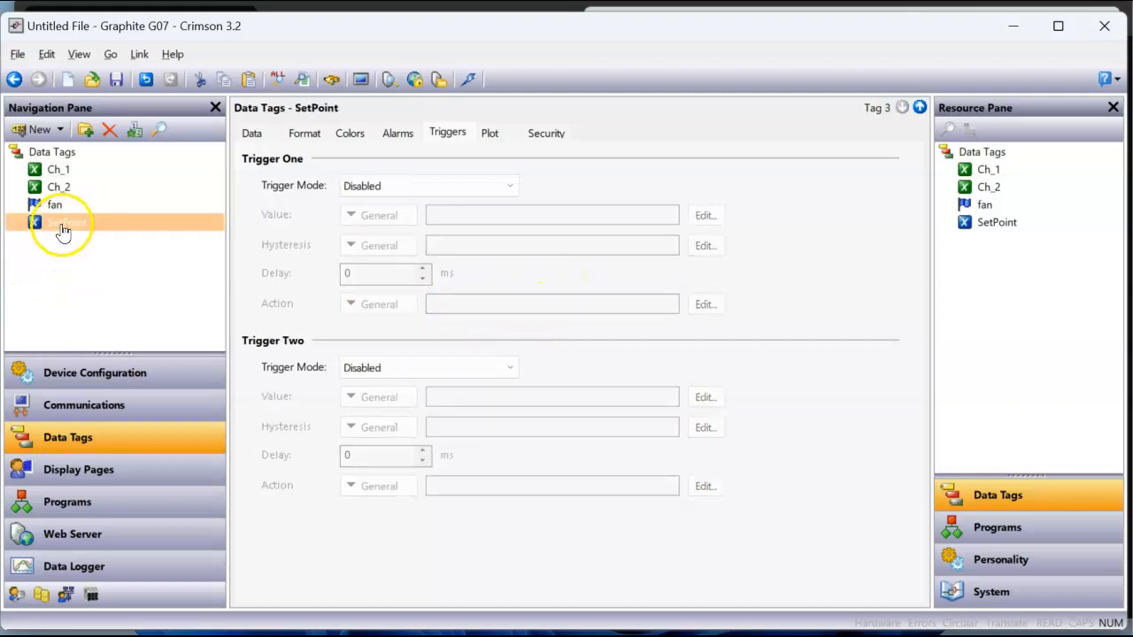
left_click(251, 133)
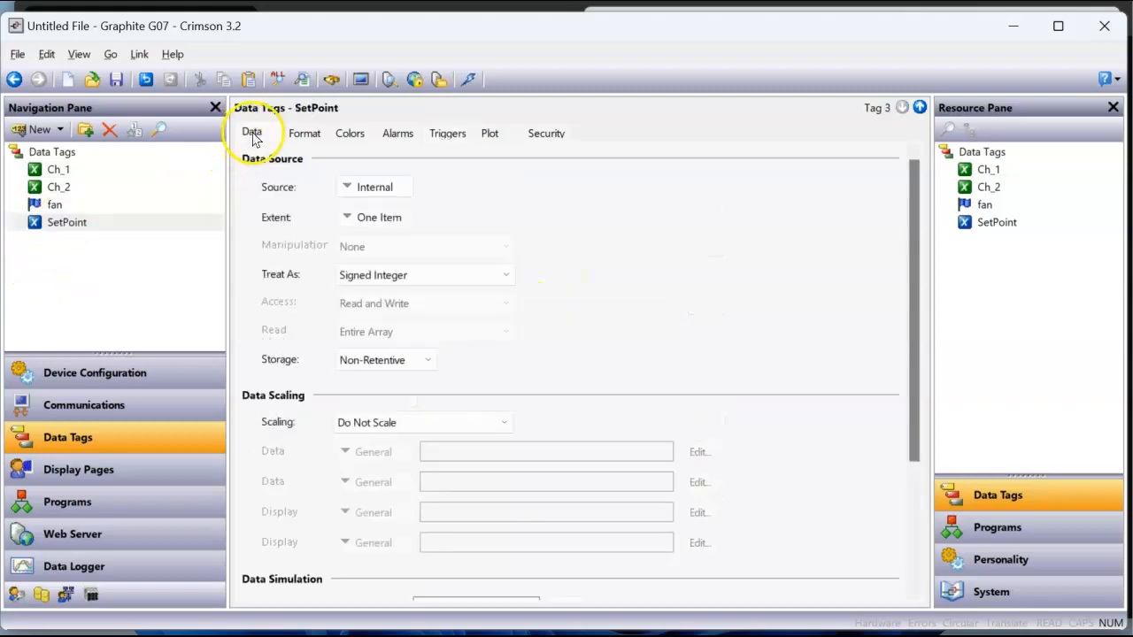
left_click(404, 358)
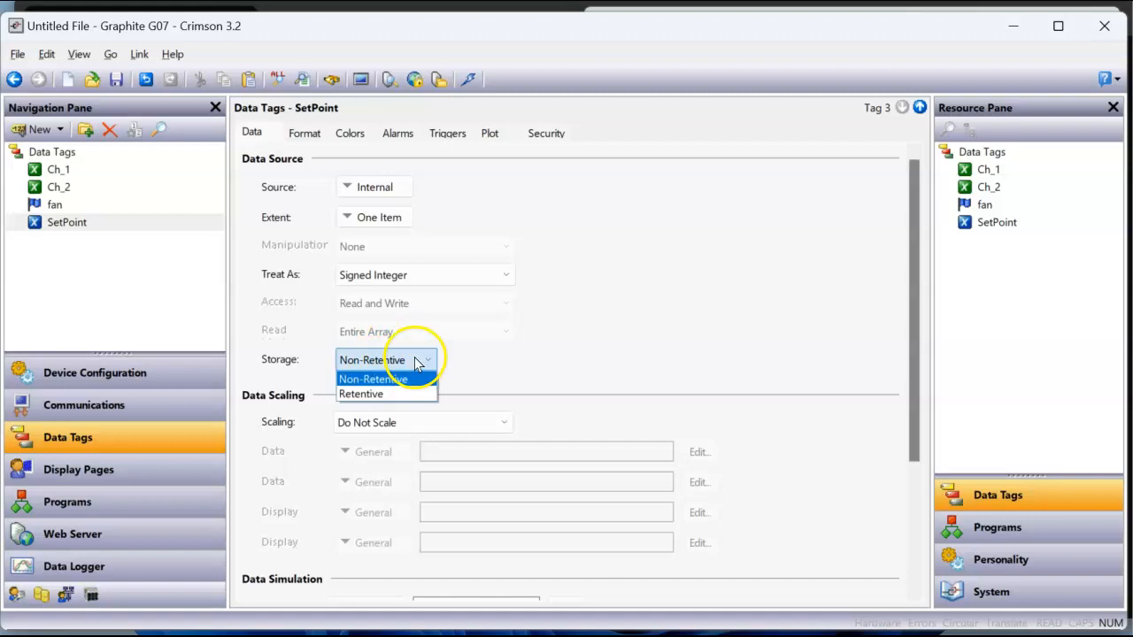
left_click(398, 394)
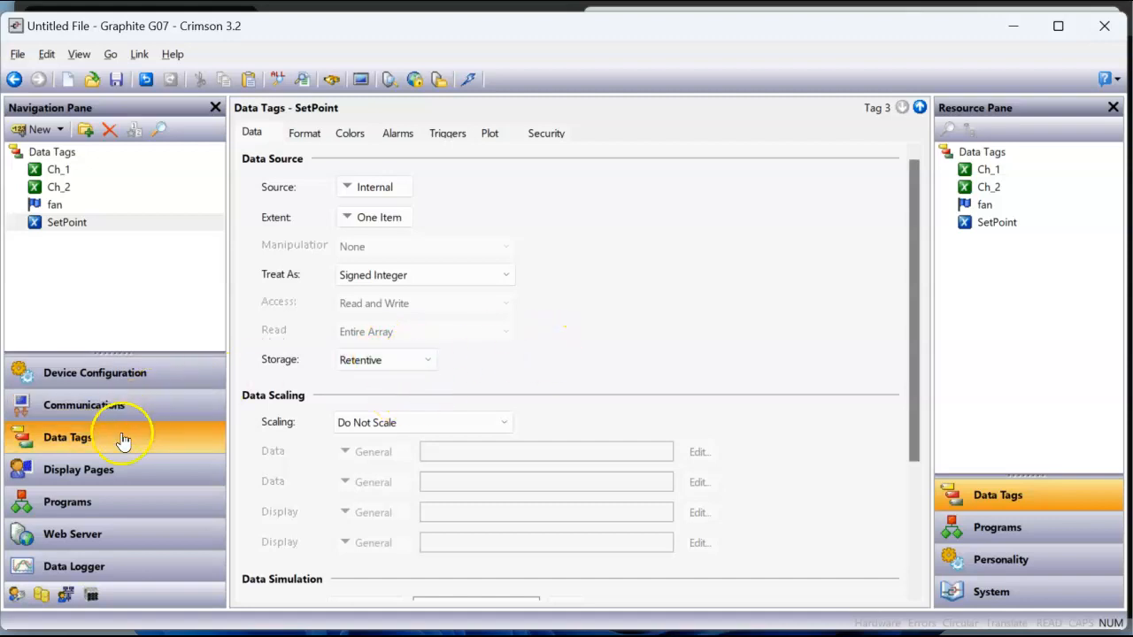
Step: Set the modes of Trigger One and Trigger Two on the Ch_1 tag to Disabled
left_click(80, 170)
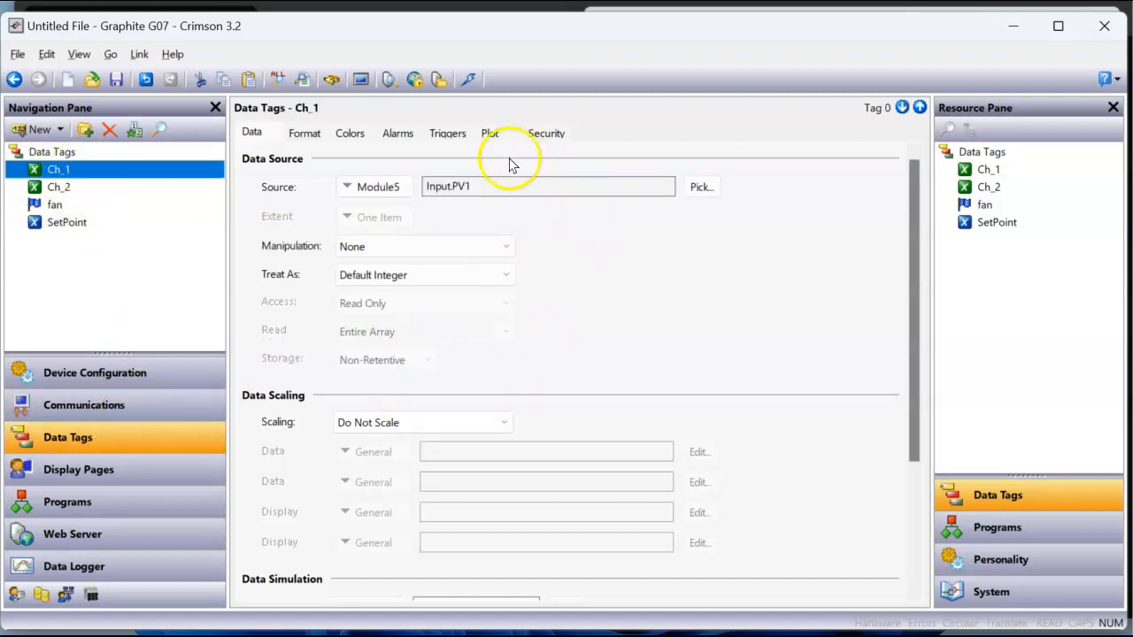
left_click(448, 135)
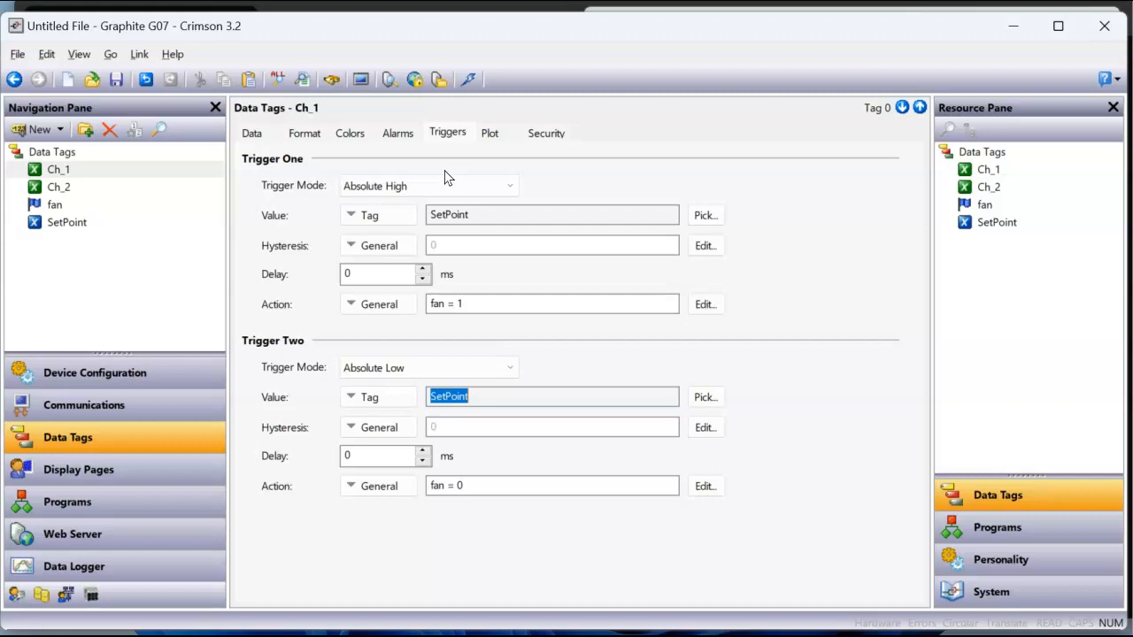
left_click(473, 185)
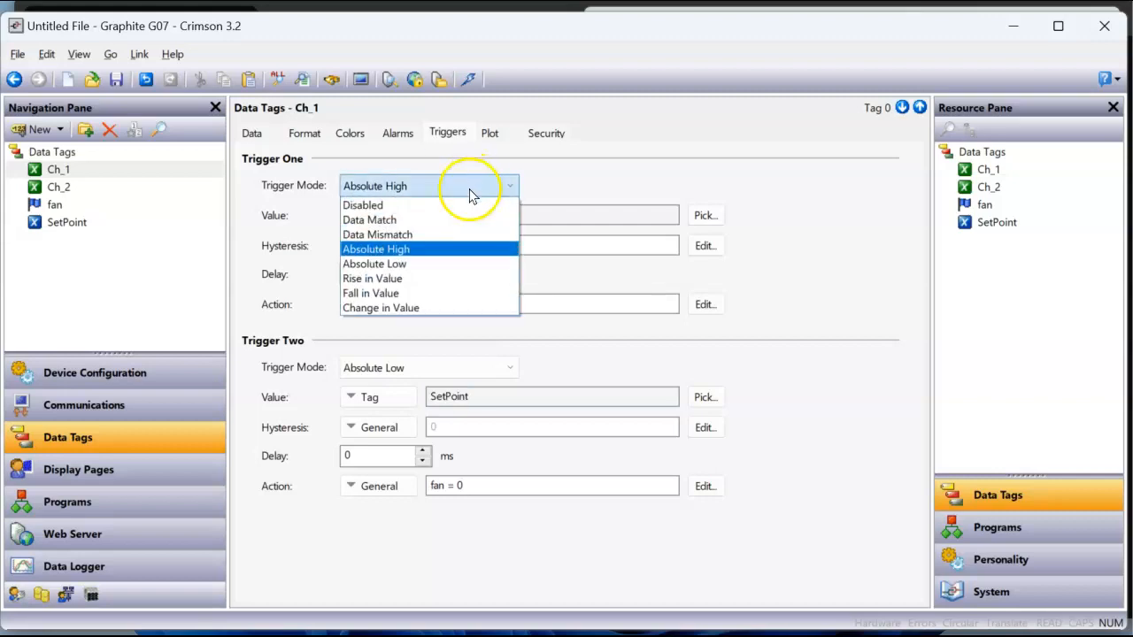
left_click(435, 193)
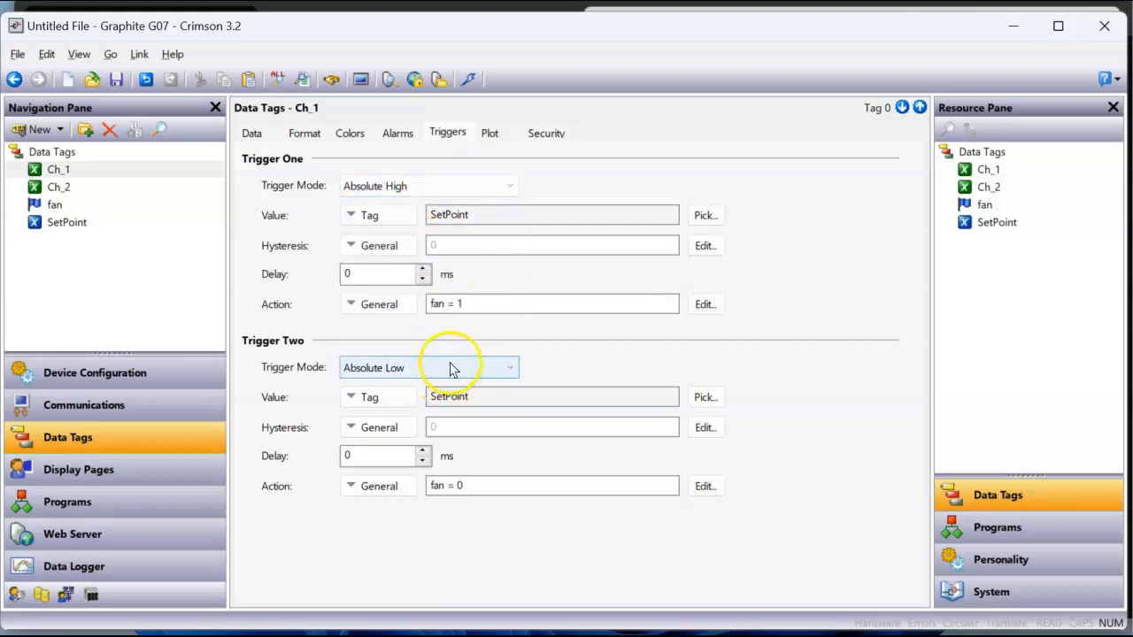
left_click(461, 188)
left_click(425, 206)
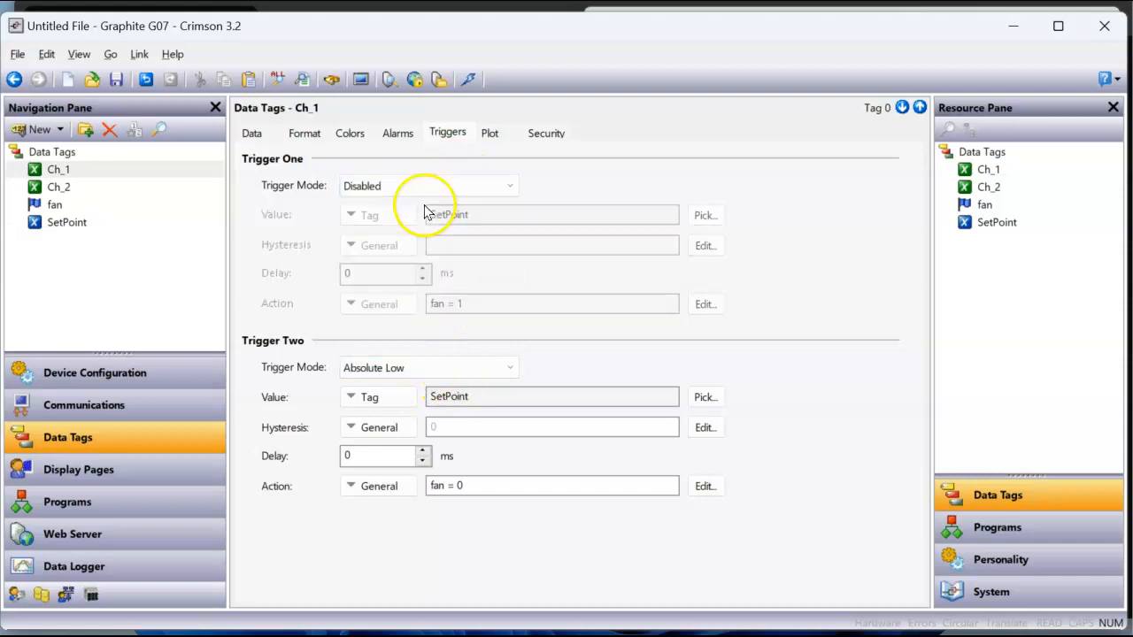
left_click(456, 372)
left_click(450, 385)
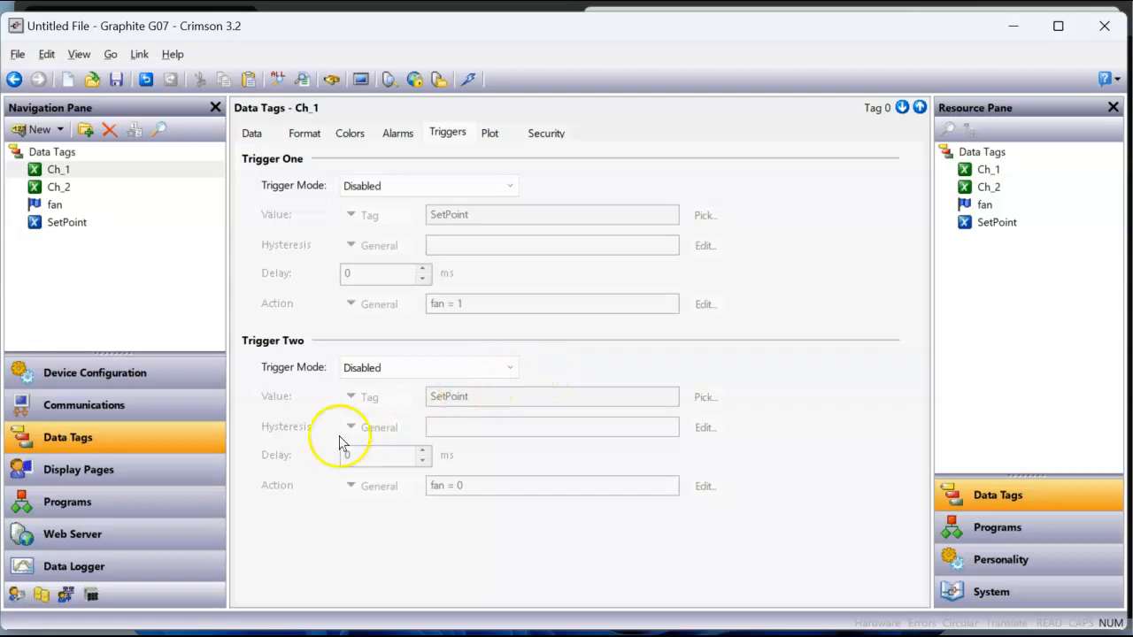
Step: Open the code of Program1 and enter the condition if(Ch_1 >= SetPoint), inserting both tags from the resource list
left_click(154, 504)
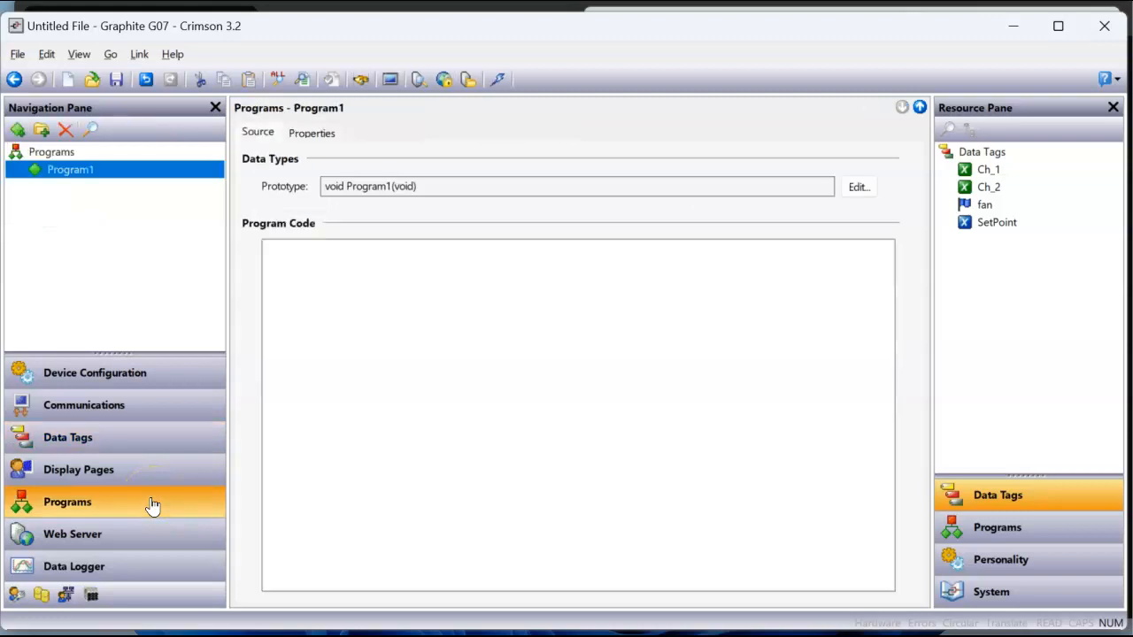
left_click(543, 316)
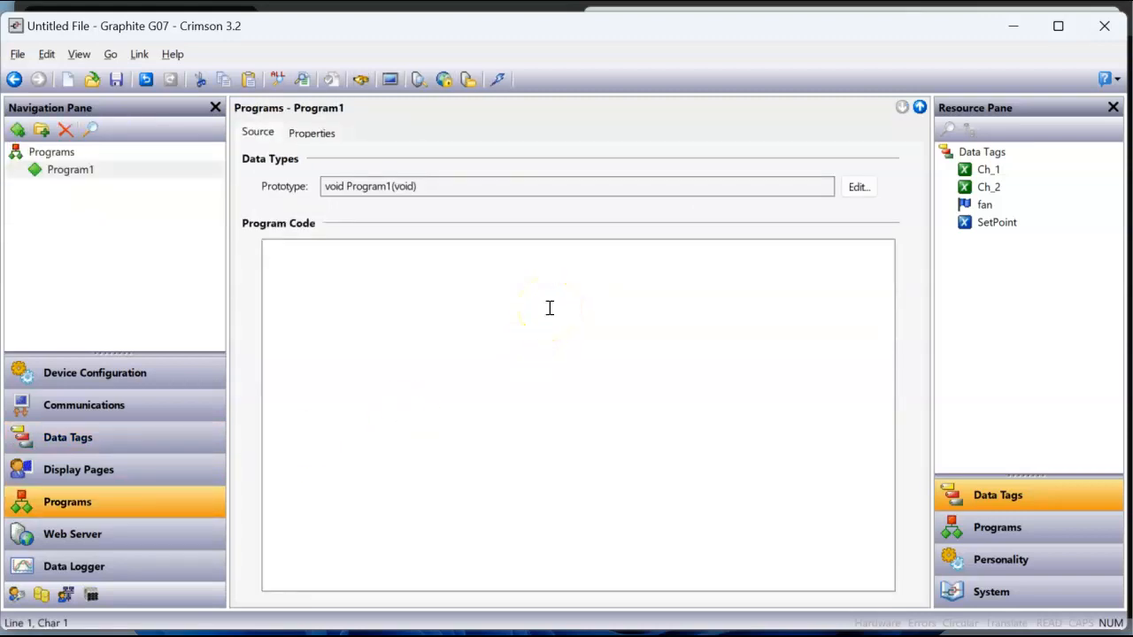
type("if(")
left_click_drag(982, 169, 424, 263)
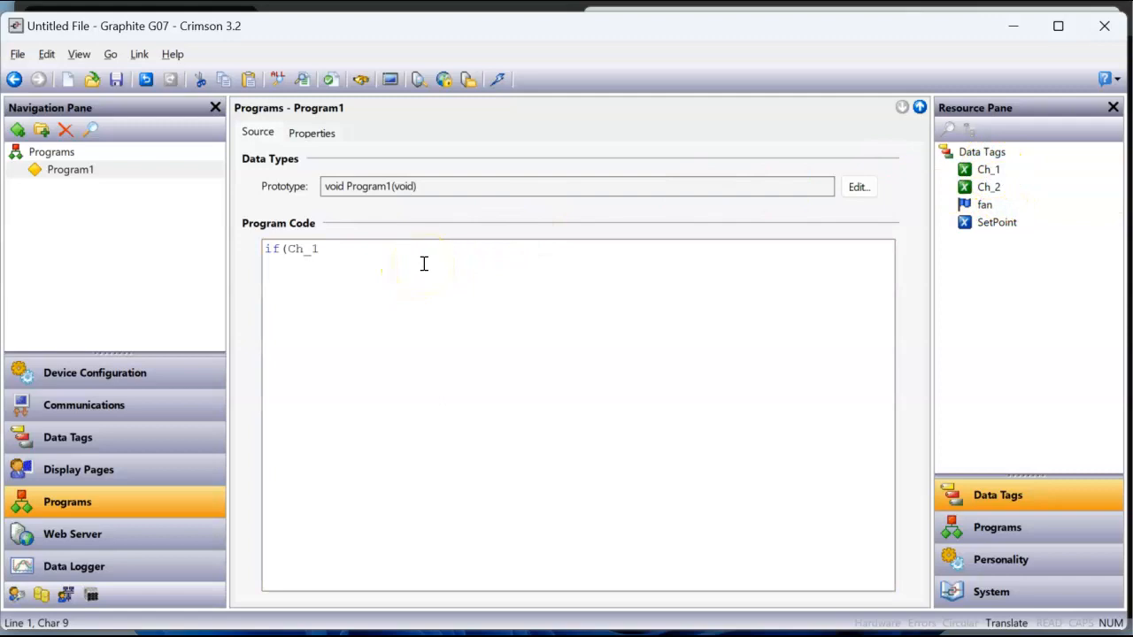
type(">=")
left_click_drag(991, 222, 537, 269)
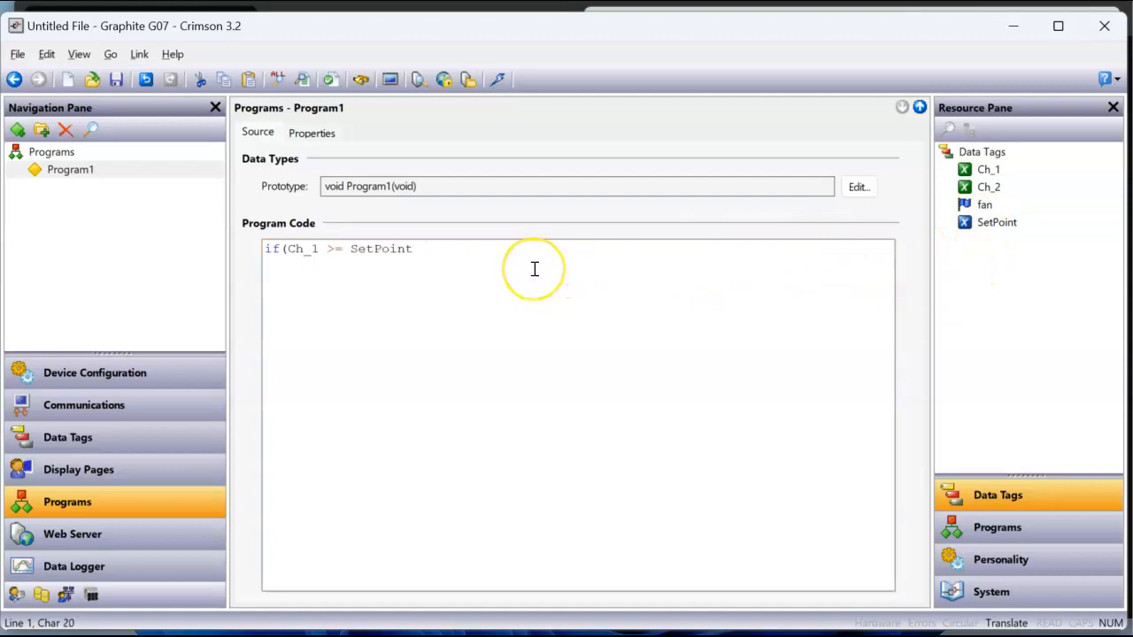
type(")")
Step: Open the if block with the comment //Turn ON the Fan and the statement fan = 1; using the fan tag
key("Return")
key("Tab")
type("{ \t")
type("//Turn")
type(" ON")
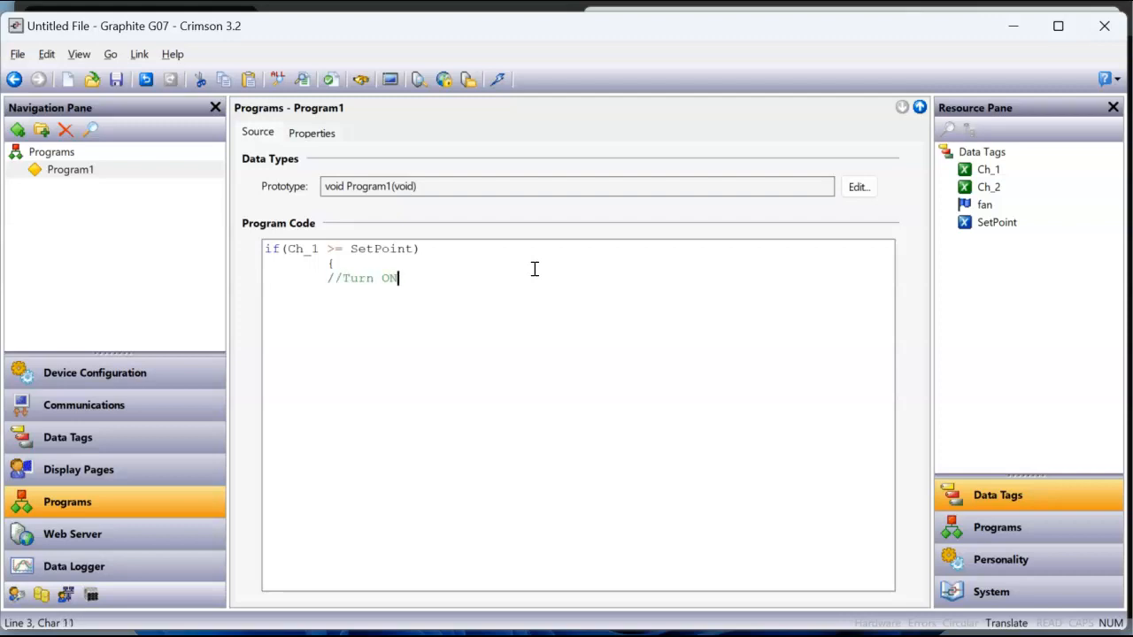
type(" the Fan")
key("Return")
left_click_drag(989, 207, 520, 296)
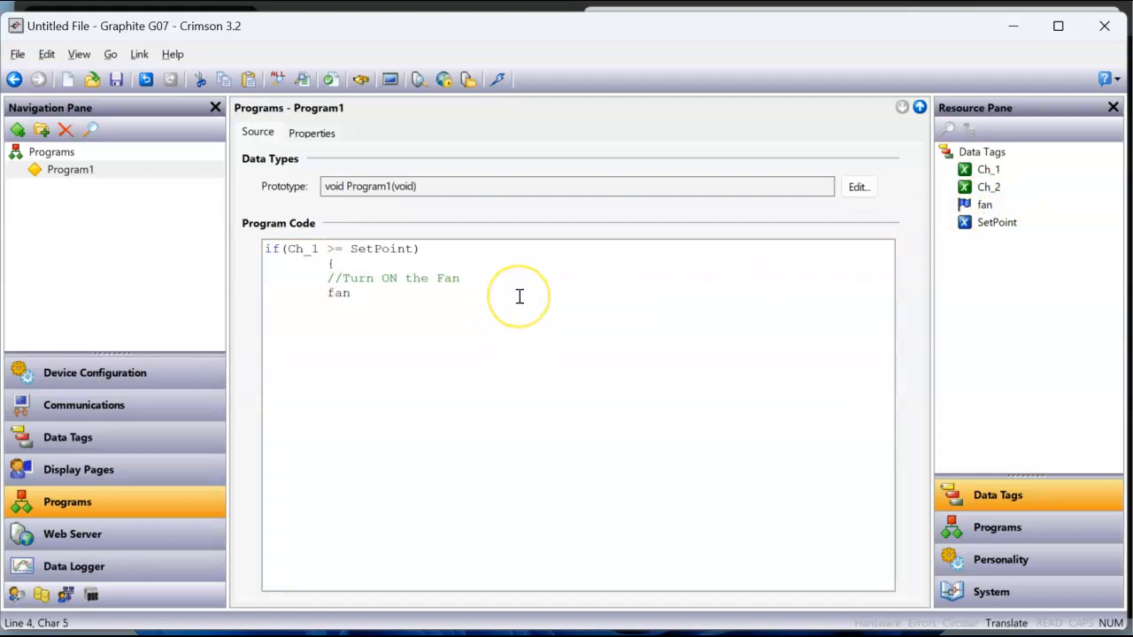
type("= 1;")
key("Return")
Step: Close the if block and start an unindented else block beneath it, separated by a blank line
key("Return")
key("Return")
key("BackSpace")
type("lse")
key("BackSpace")
key("BackSpace")
key("BackSpace")
key("BackSpace")
type("else")
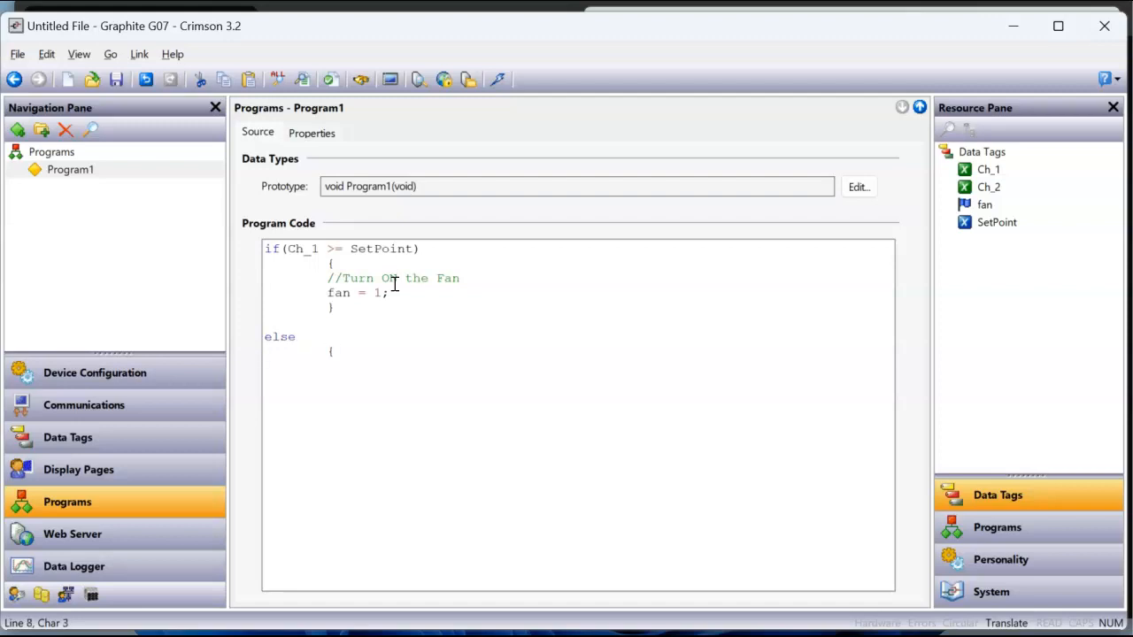
Step: Fill the else block with the comment //Turn OFF the Fan and the statement fan = 0; and close it
left_click_drag(963, 204, 508, 364)
type("= 0;")
key("Return")
left_click(336, 344)
left_click(341, 351)
key("Return")
type("//Turn OFF the Fan")
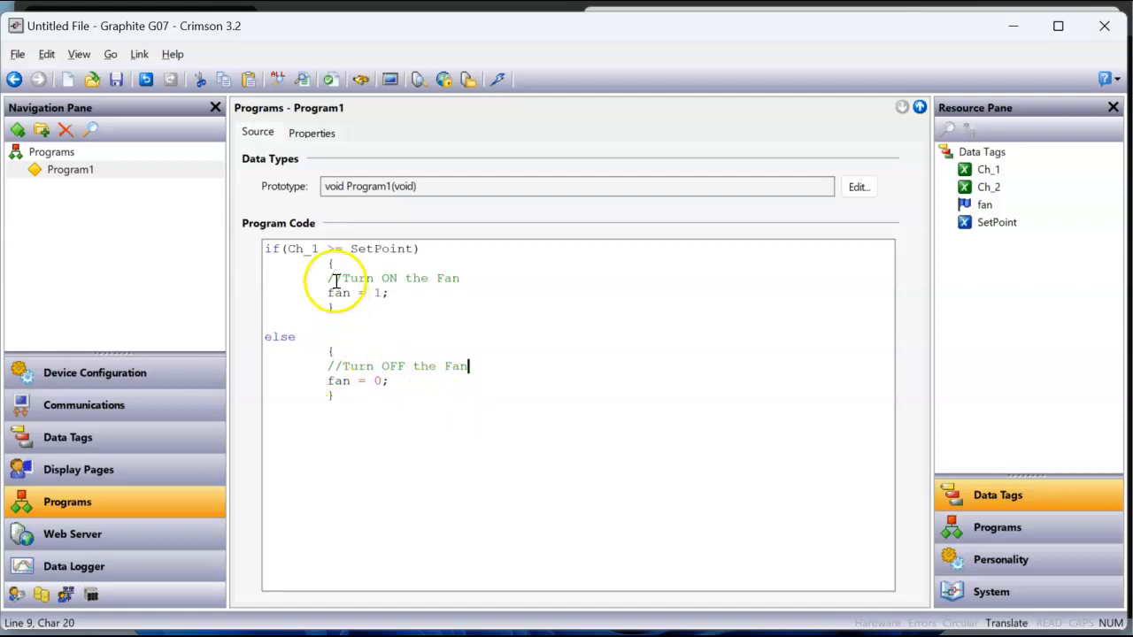
Step: Translate the finished if/else code of Program1
left_click(363, 340)
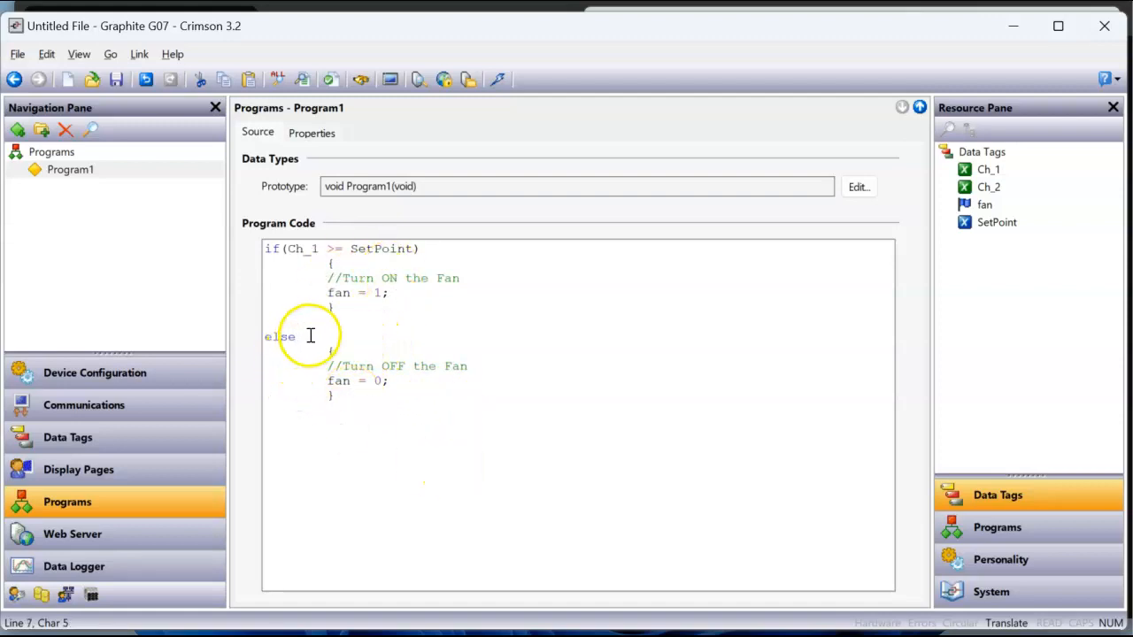
left_click(412, 430)
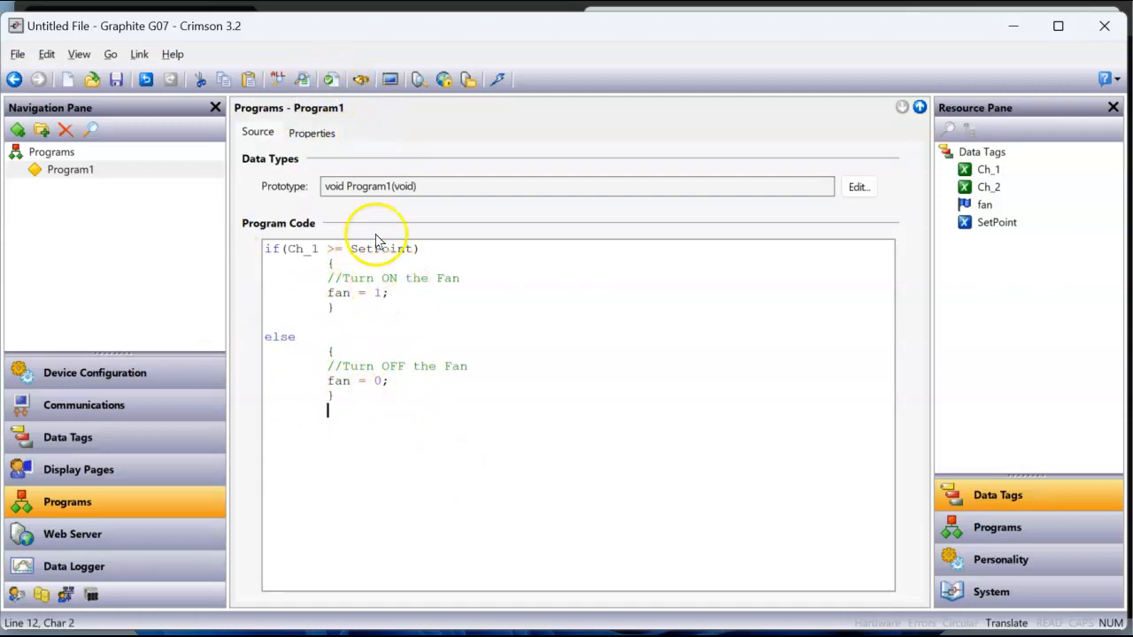
left_click(332, 80)
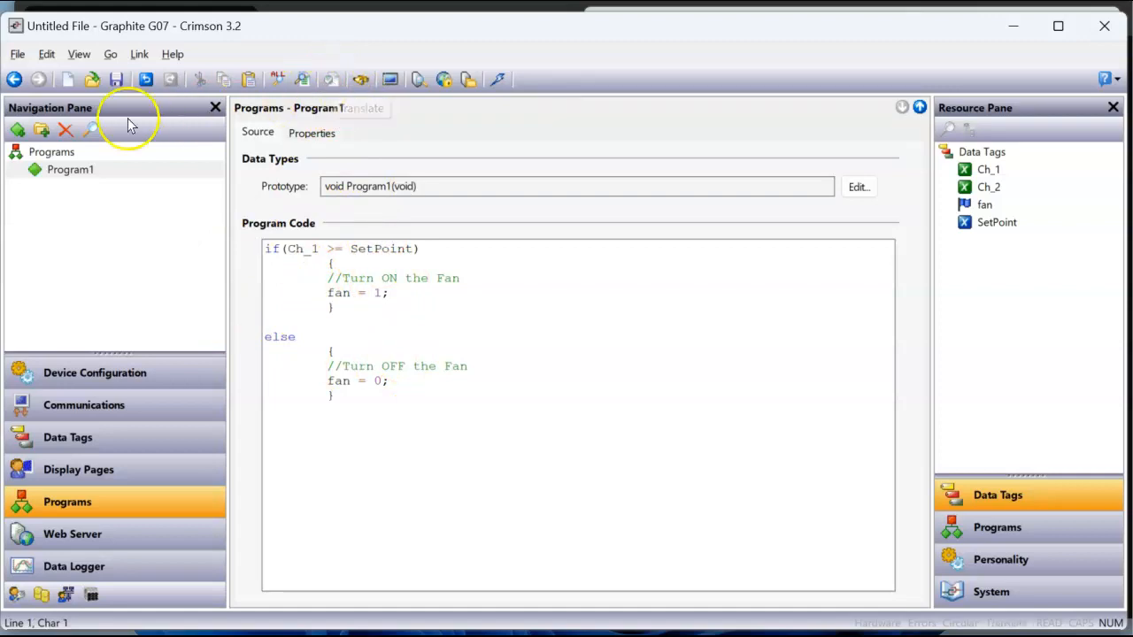
Step: Remove the semicolon after fan = 0 and translate Program1 to try the syntax check
left_click(399, 382)
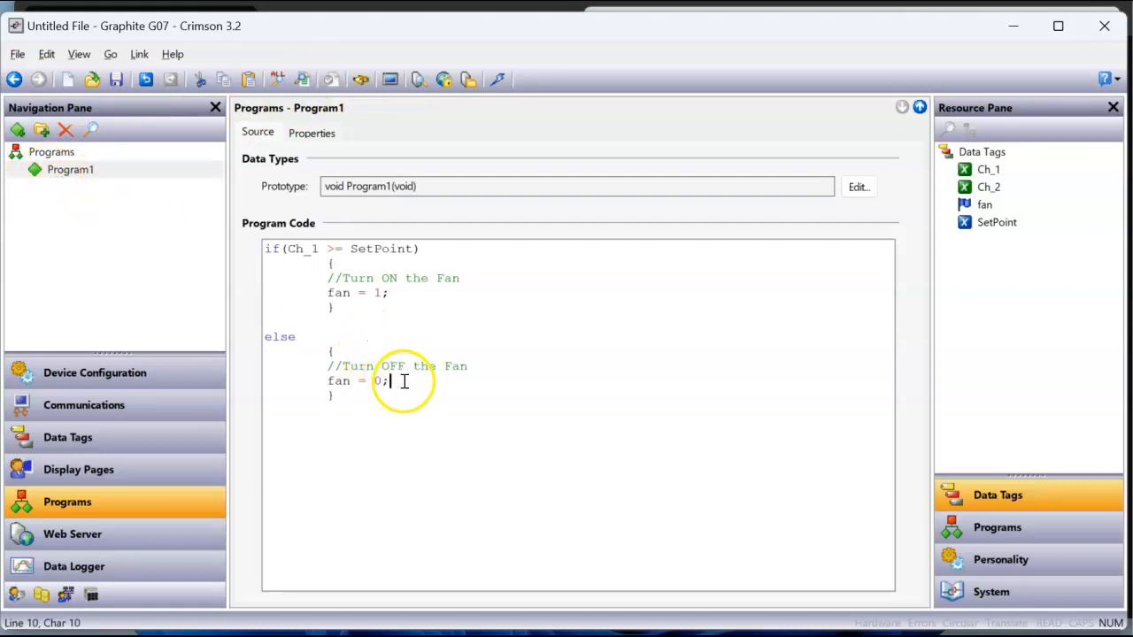
key("BackSpace")
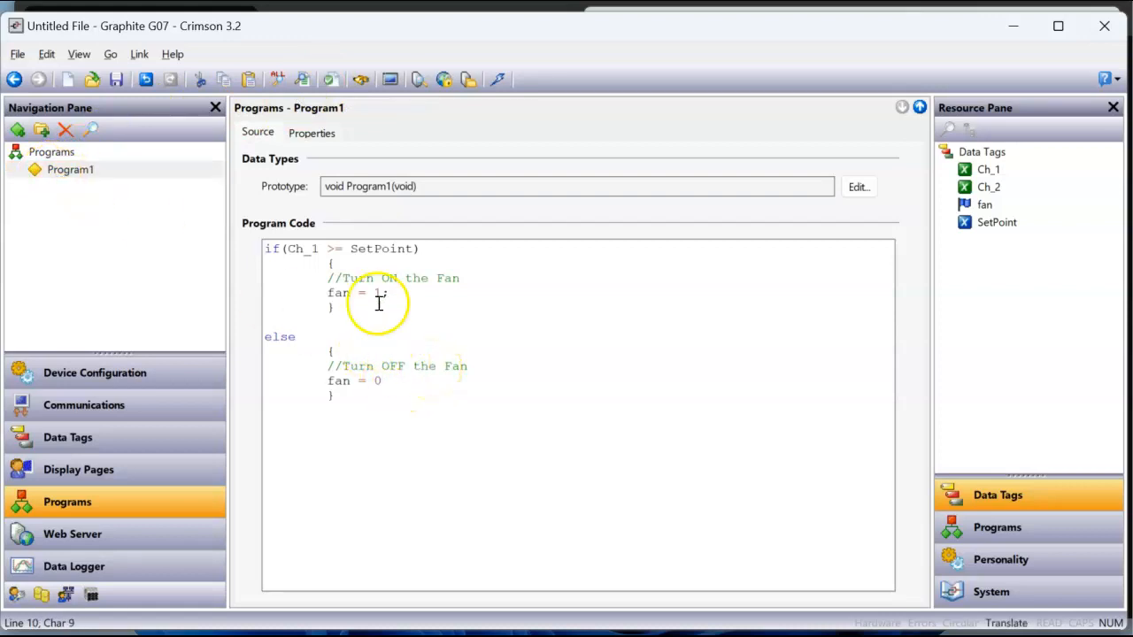
left_click(333, 81)
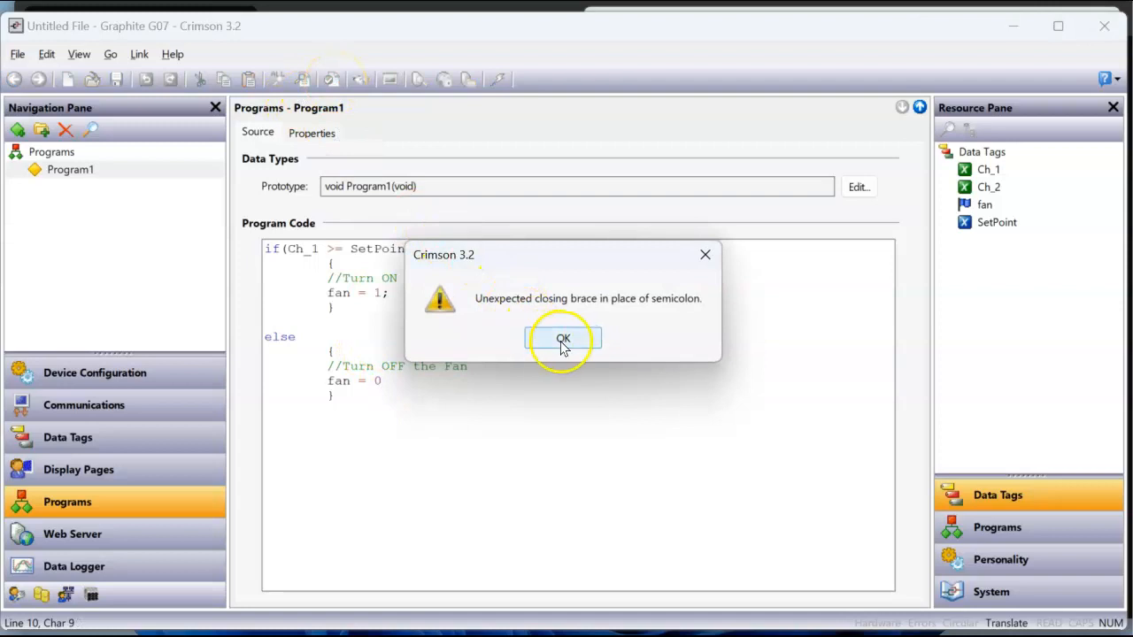
left_click(562, 339)
Step: Restore the semicolon after fan = 0 and translate Program1 again
left_click(434, 381)
type(";")
left_click(330, 80)
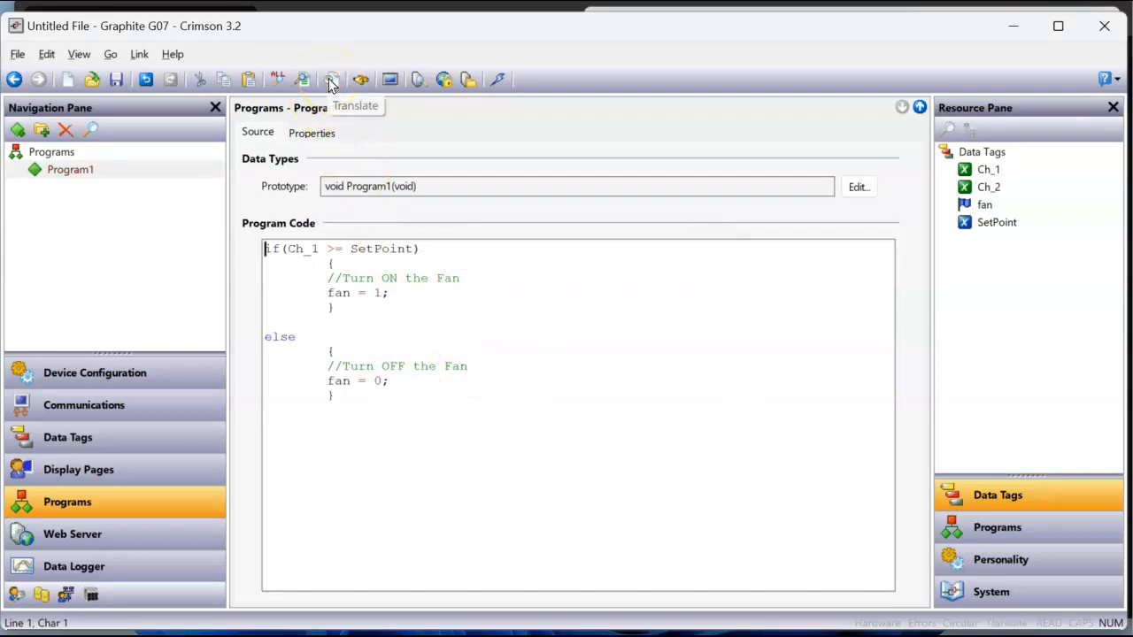
key("alt+Tab")
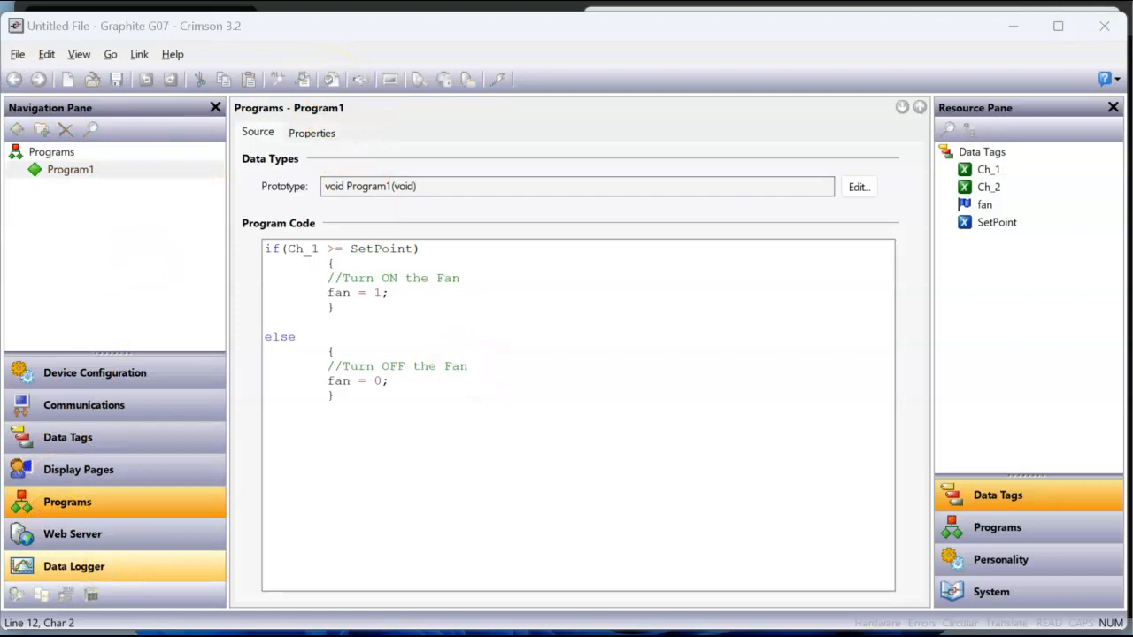
left_click(637, 485)
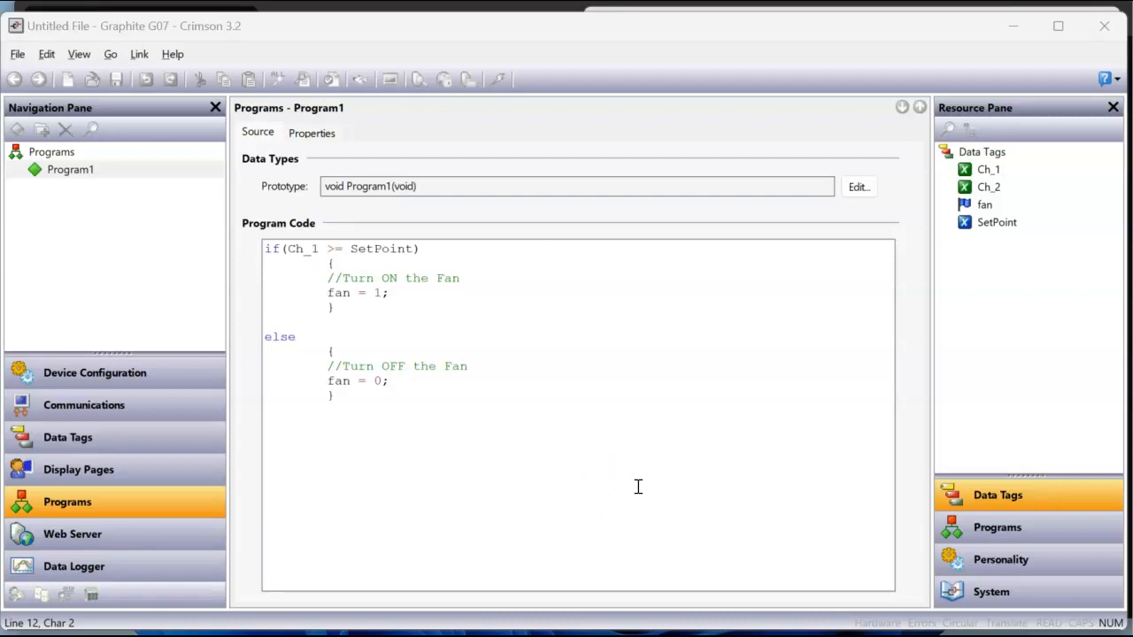
Step: Assign Program1 to the global On Tick action of the display pages and download the database to the device
left_click(173, 476)
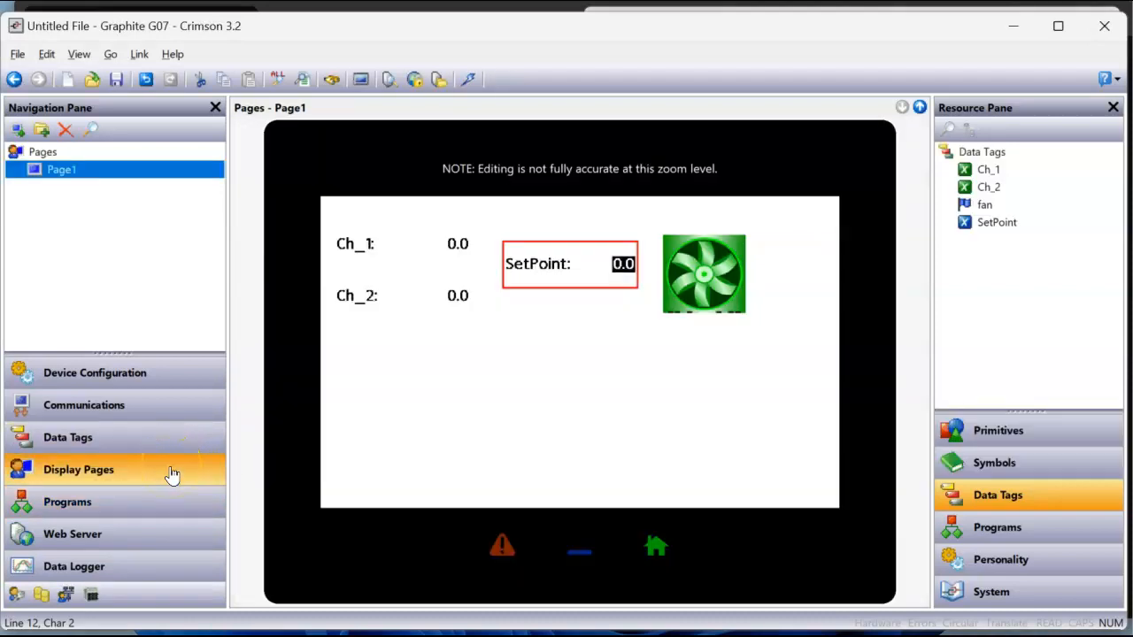
left_click(42, 153)
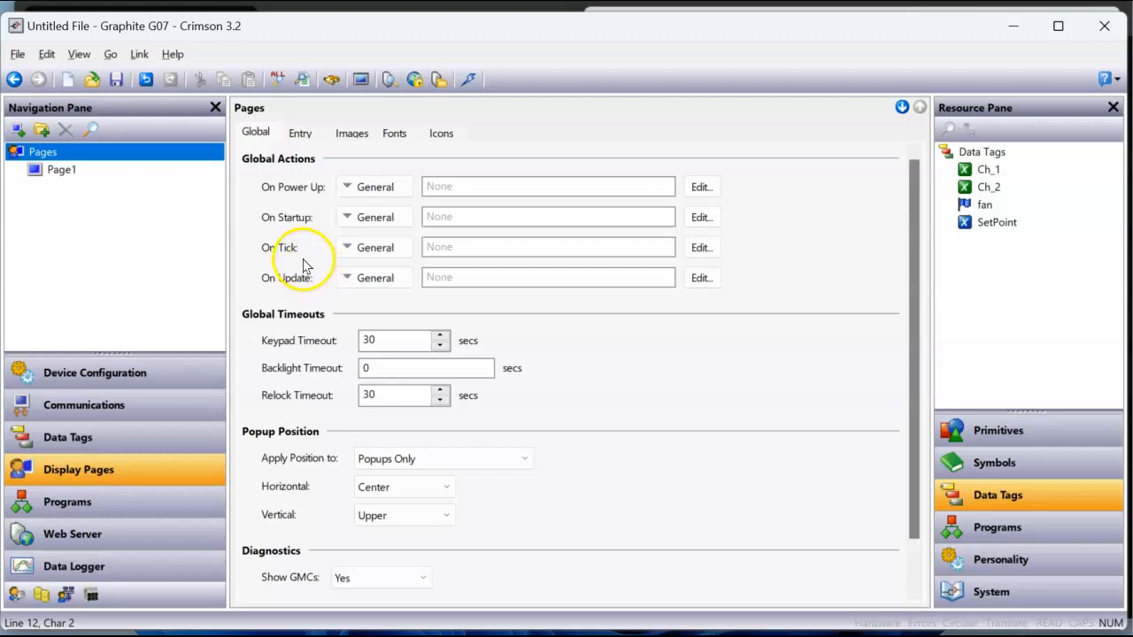
left_click(1010, 532)
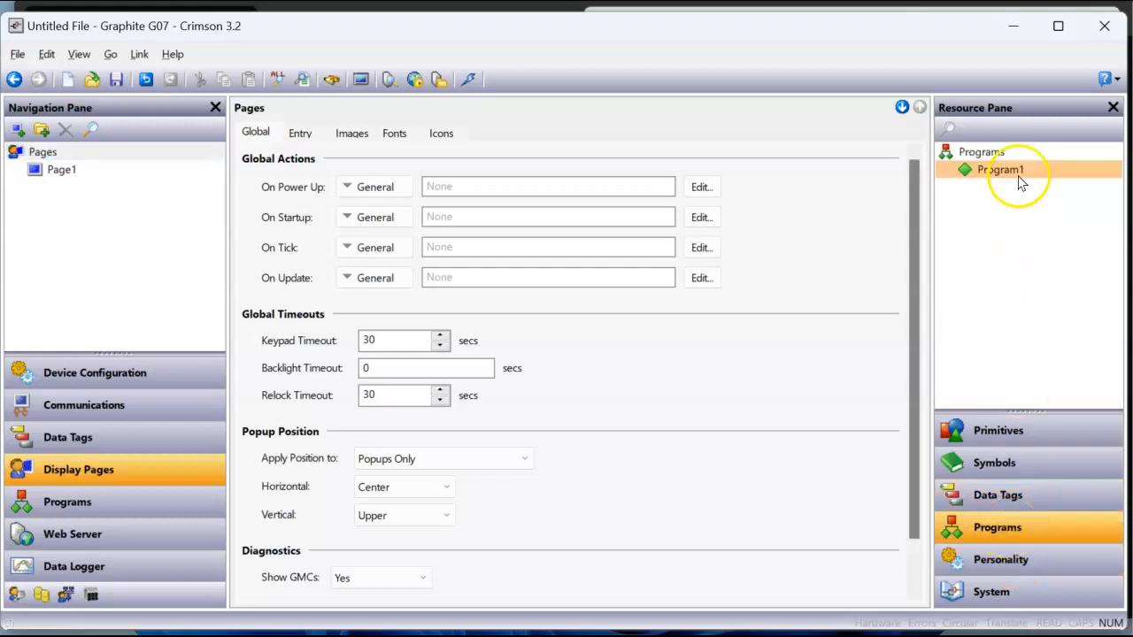
left_click_drag(1011, 177, 502, 250)
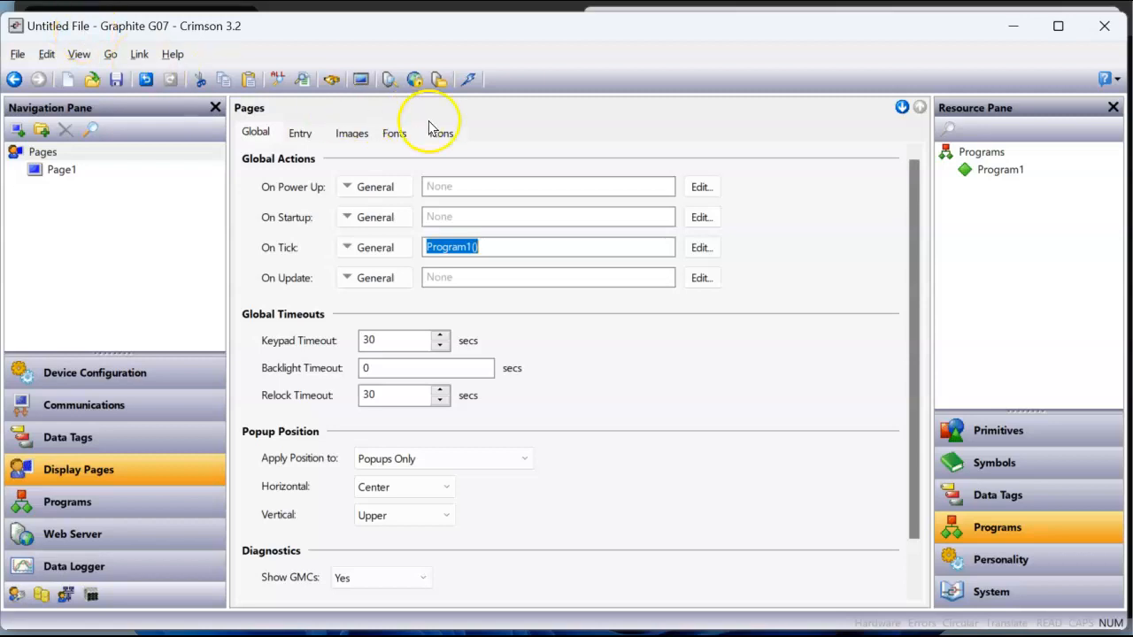
left_click(470, 80)
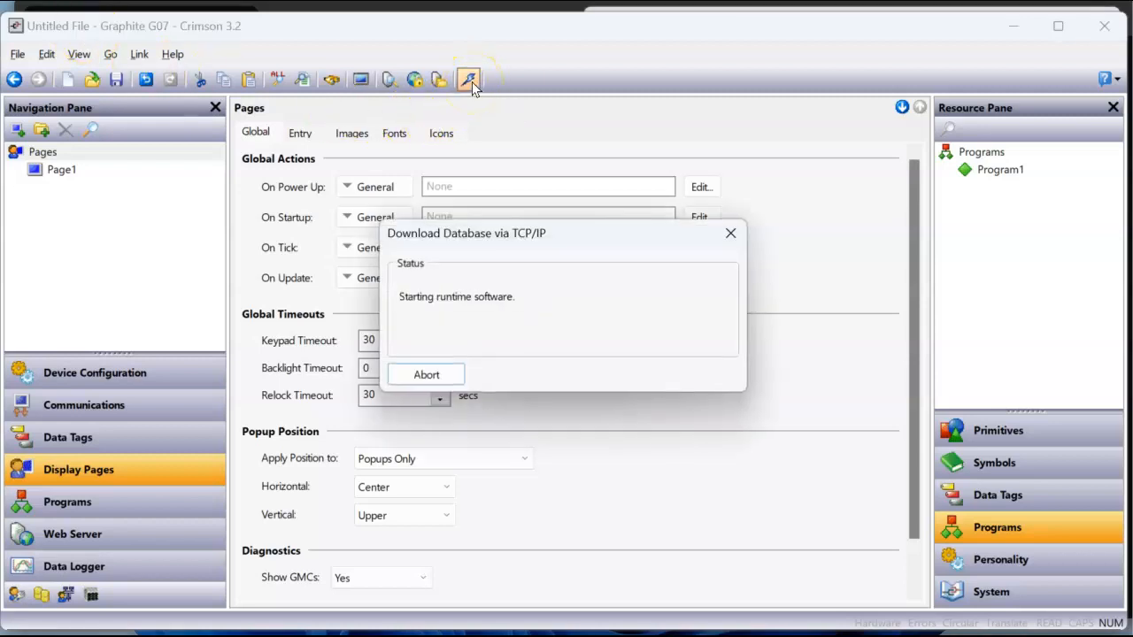
Step: Switch to the Enhanced Web Server page in the browser and set SetPoint to 80
left_click(491, 635)
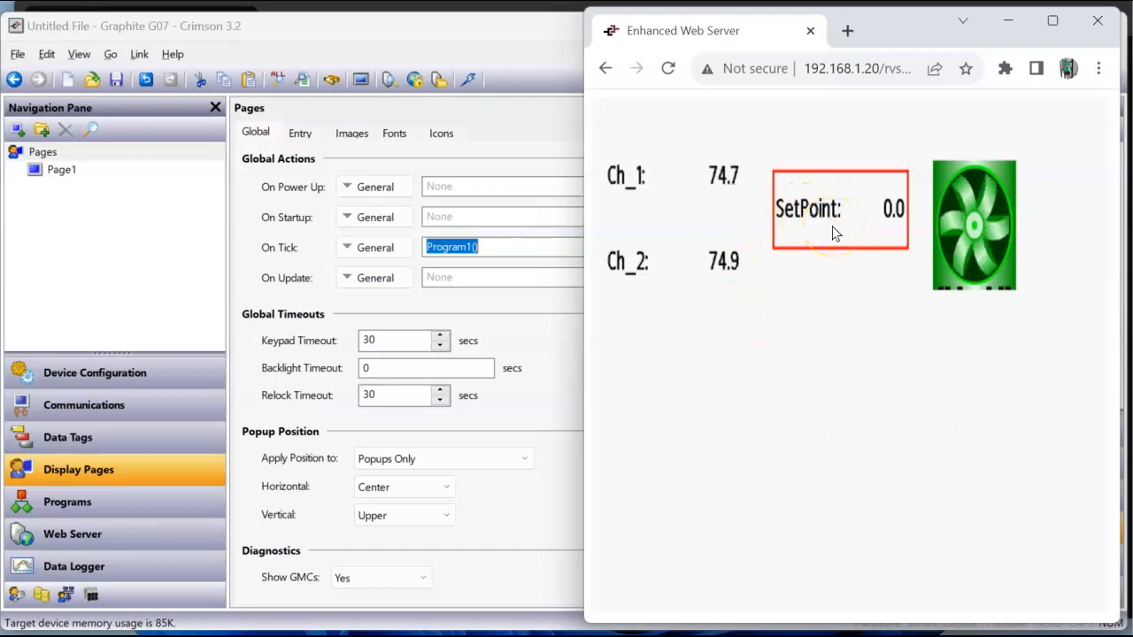
left_click(881, 223)
type("80")
key("Return")
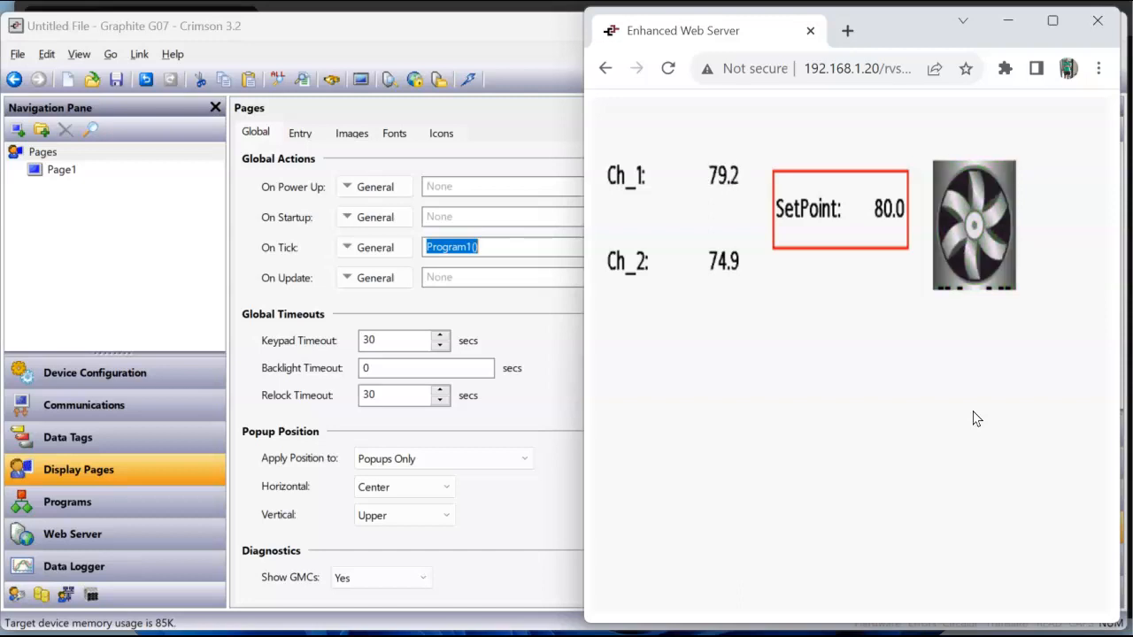
Step: Return to Crimson 3.2 and clear the Program1 call from the global On Tick action of the display pages
left_click(504, 502)
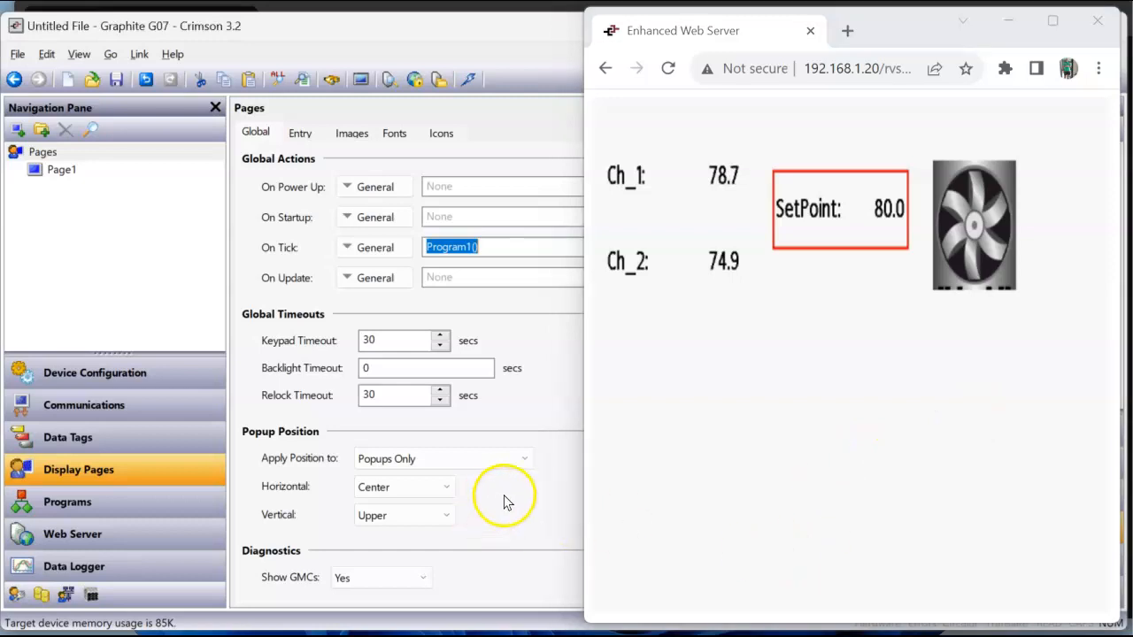
left_click(67, 502)
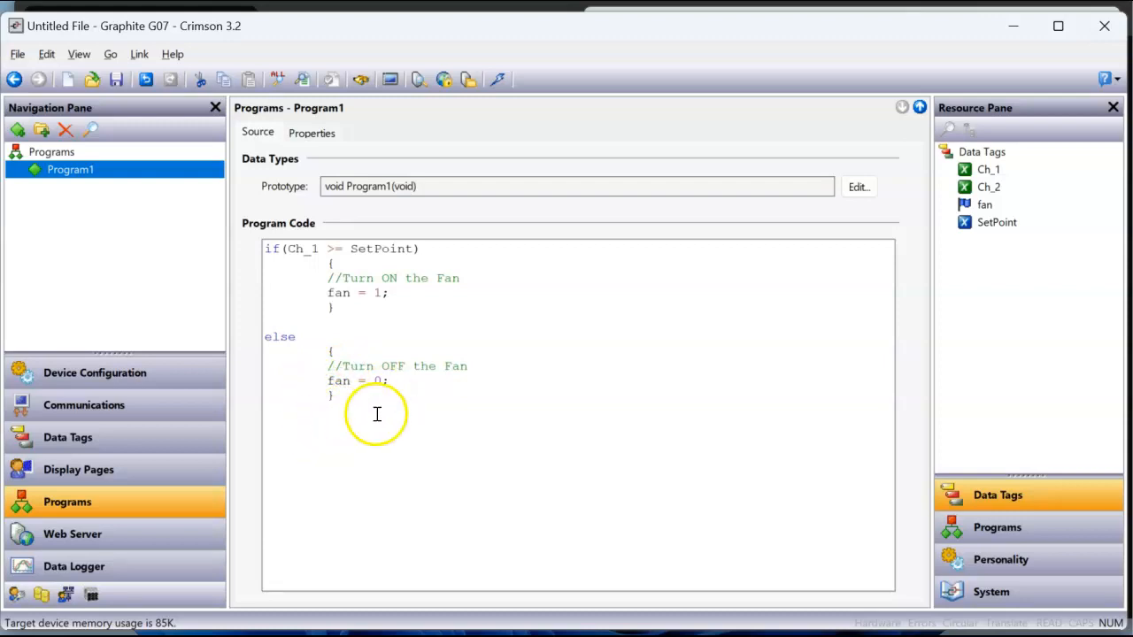
left_click(125, 473)
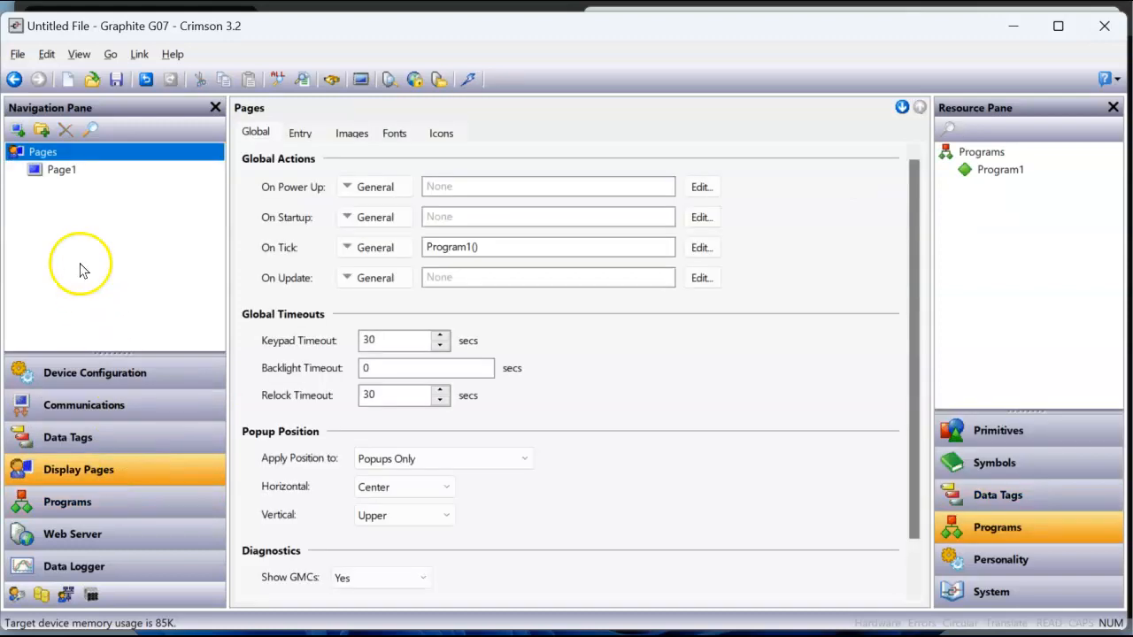
left_click(466, 247)
key("Delete")
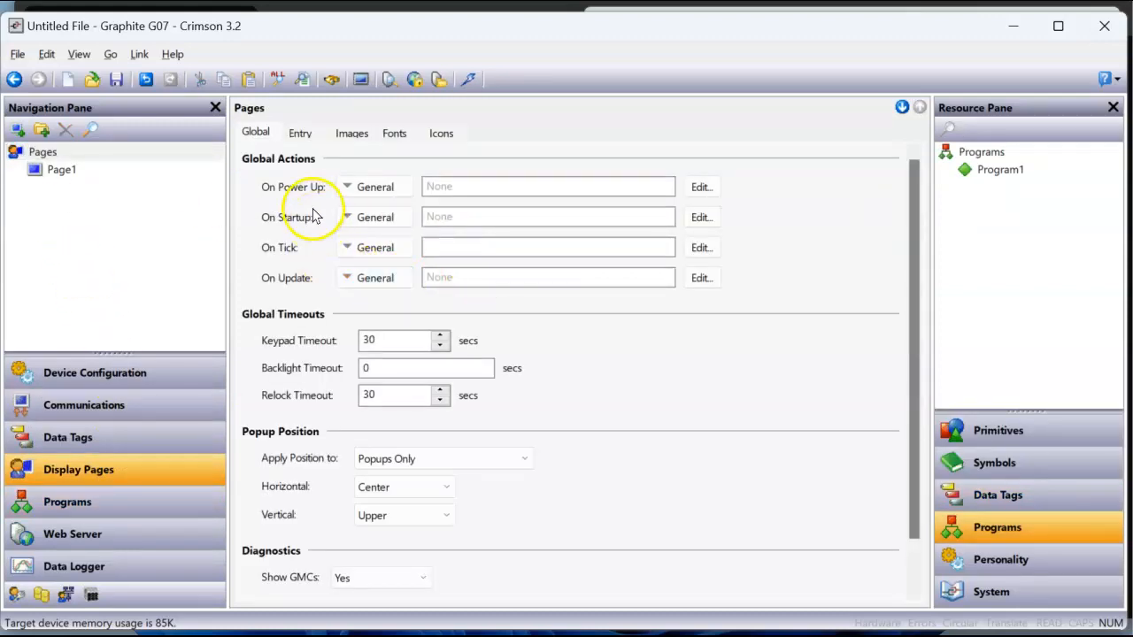
Step: Convert Program1 in the Control project to a Ladder Diagram and accept that the operation cannot be undone
left_click_drag(176, 353, 173, 237)
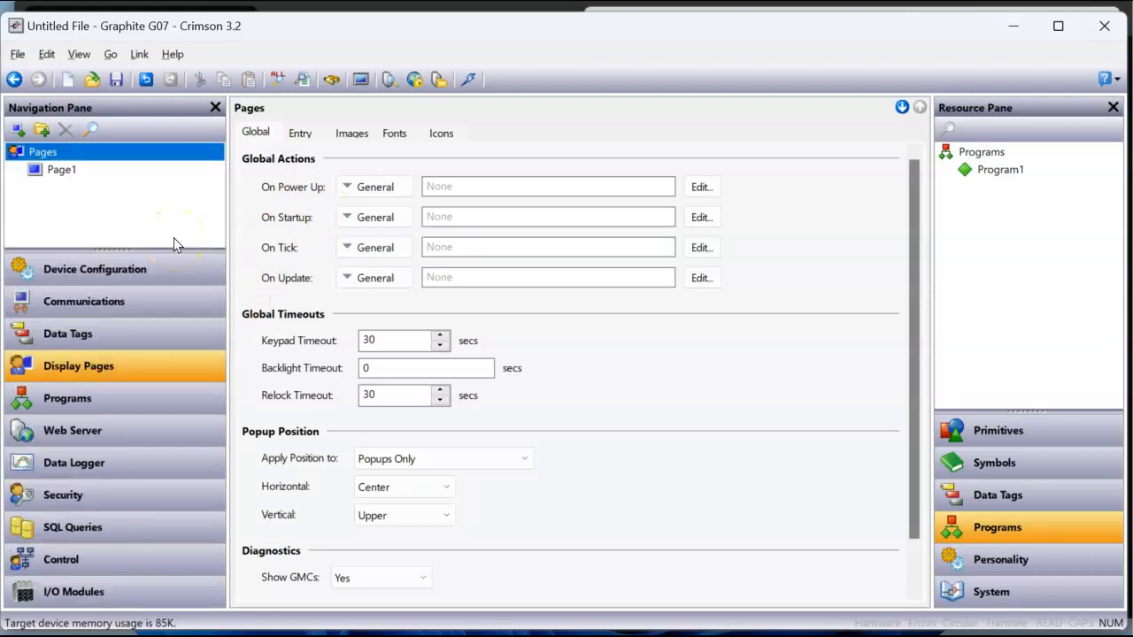
left_click(139, 553)
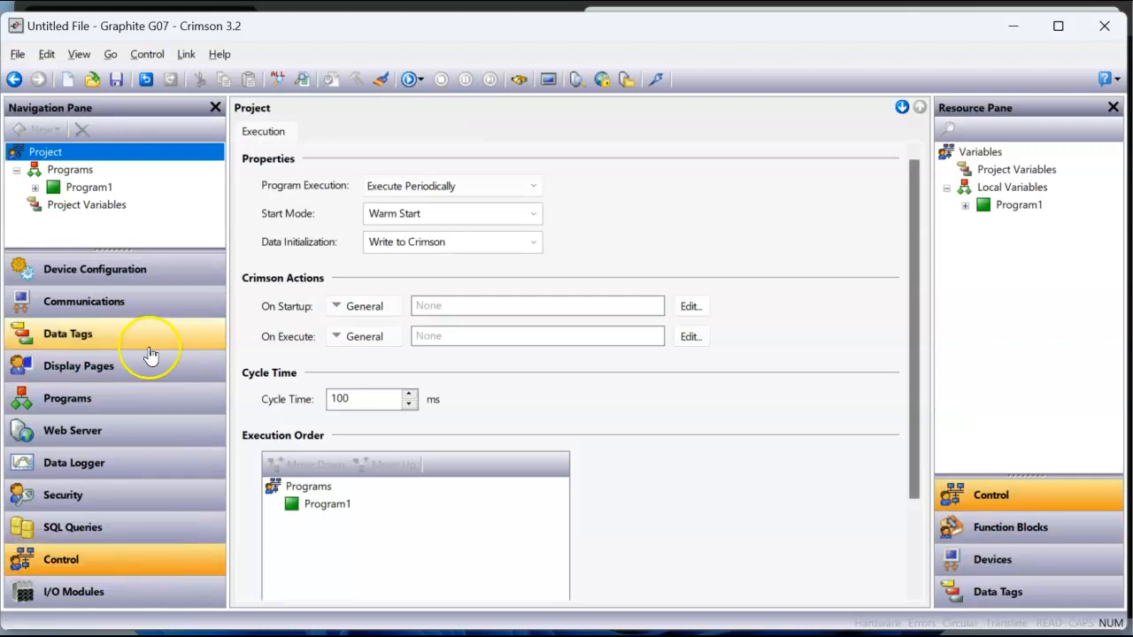
left_click(99, 187)
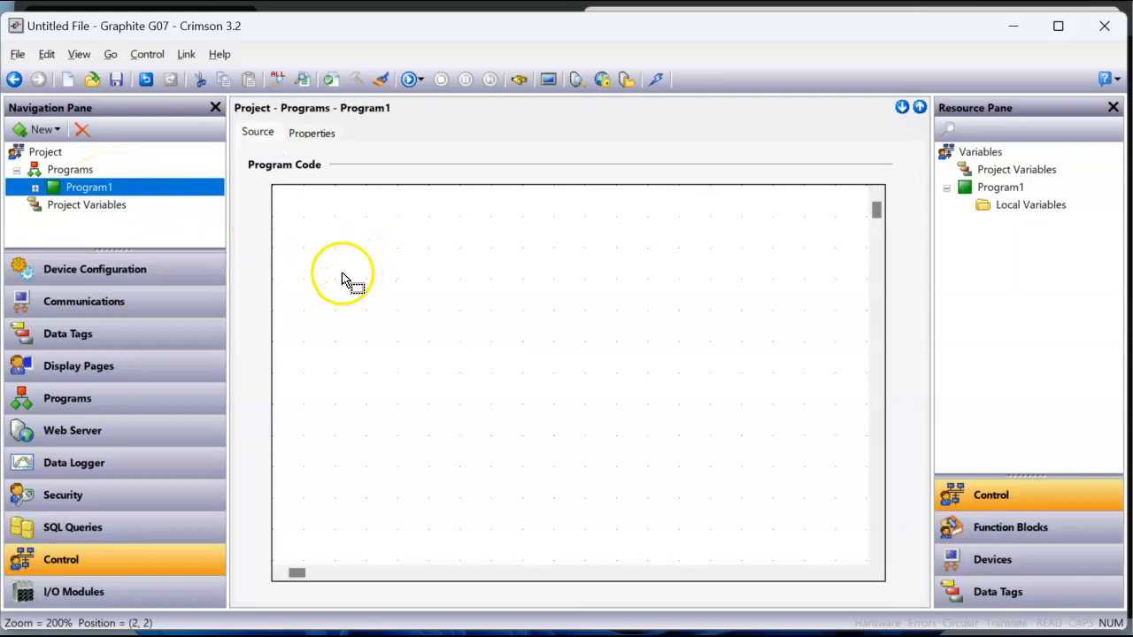
right_click(106, 190)
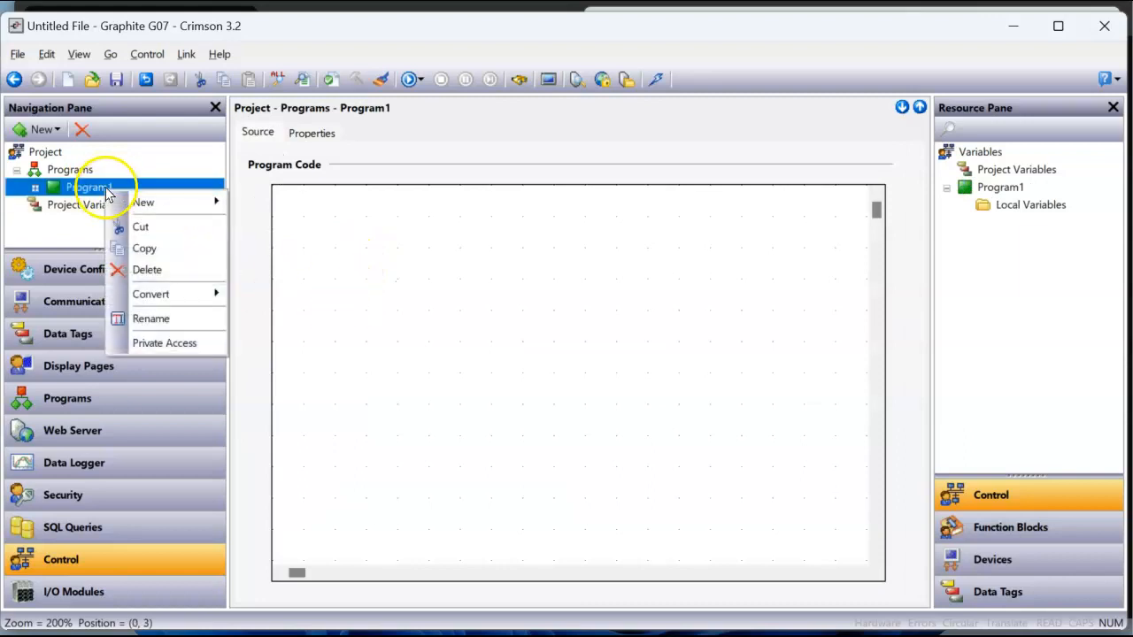
mouse_move(162, 294)
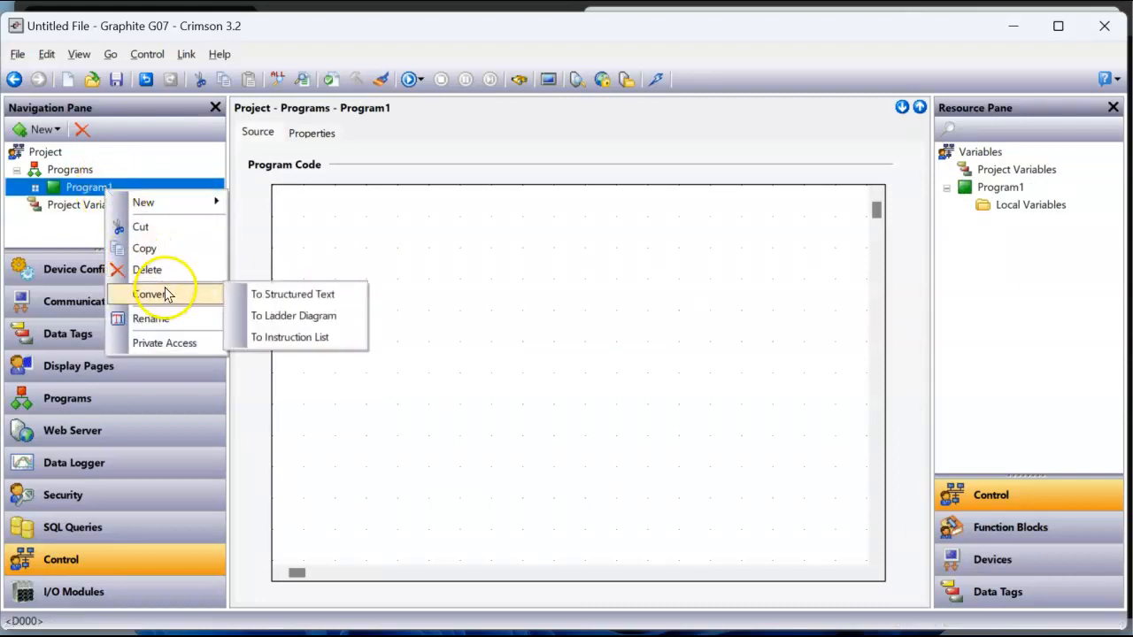
left_click(295, 318)
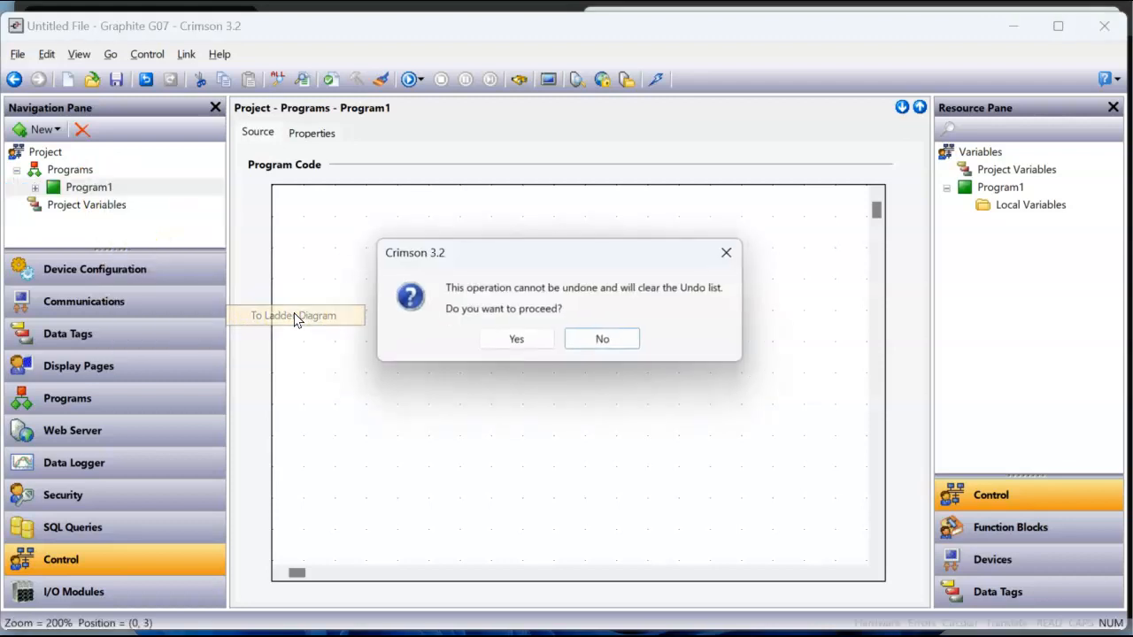
left_click(513, 342)
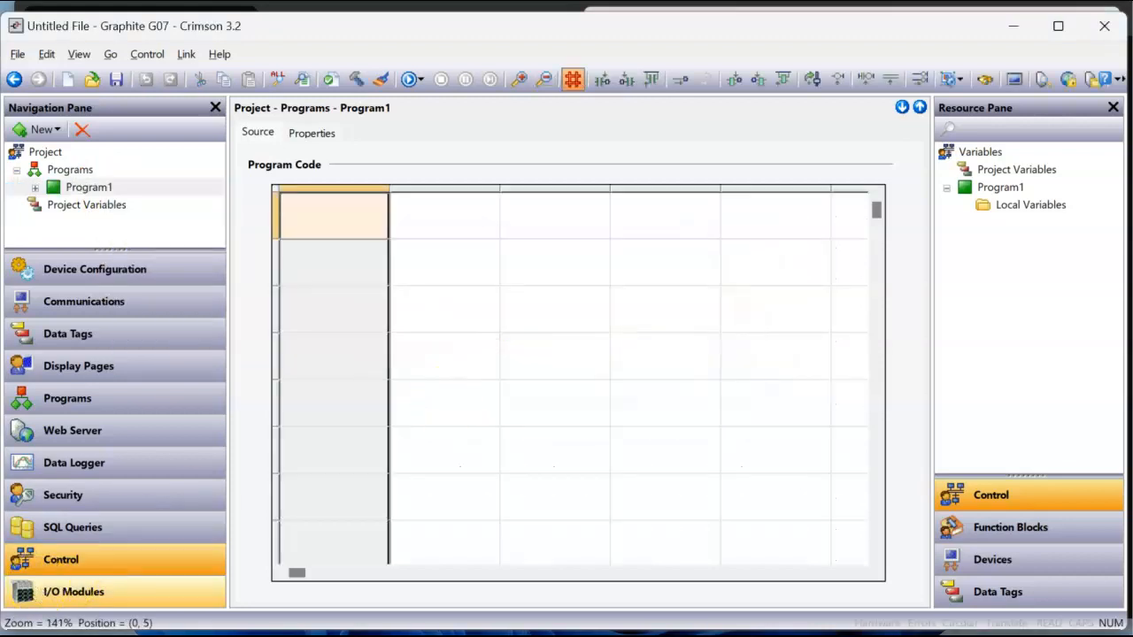
Step: Add a >= comparison function block to the first rung of Program1's ladder diagram
left_click(617, 405)
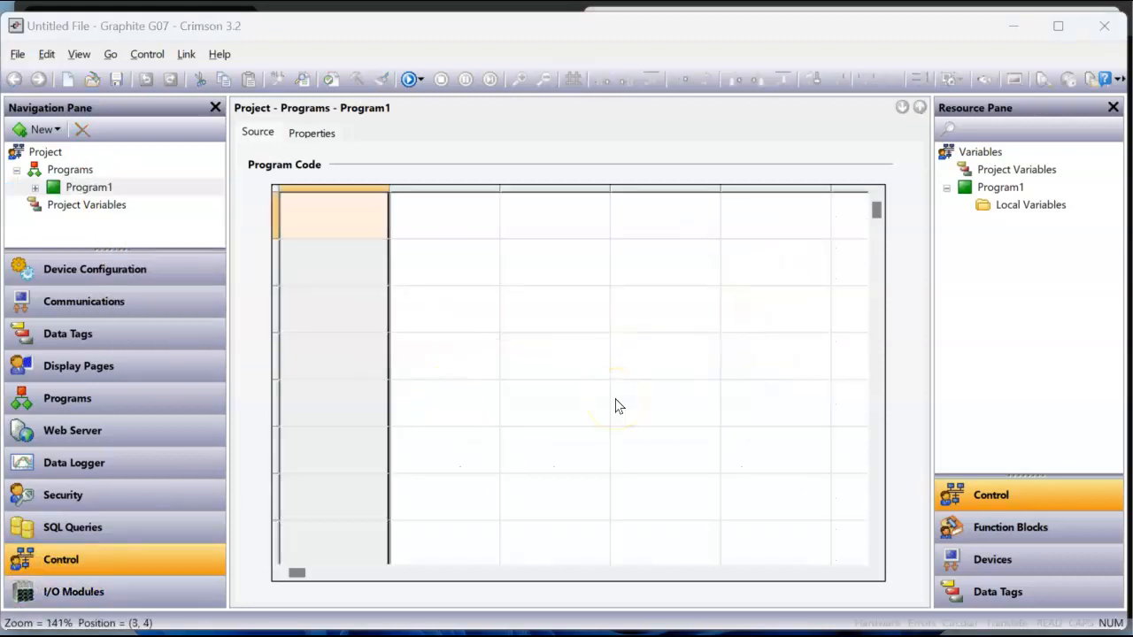
left_click(1013, 528)
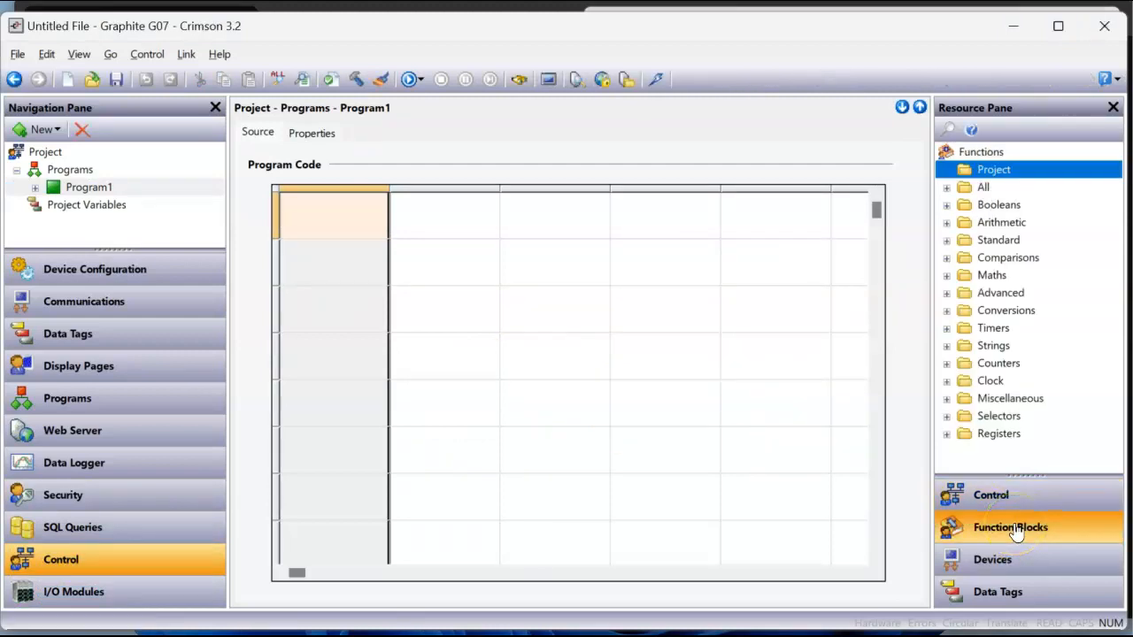
left_click(947, 258)
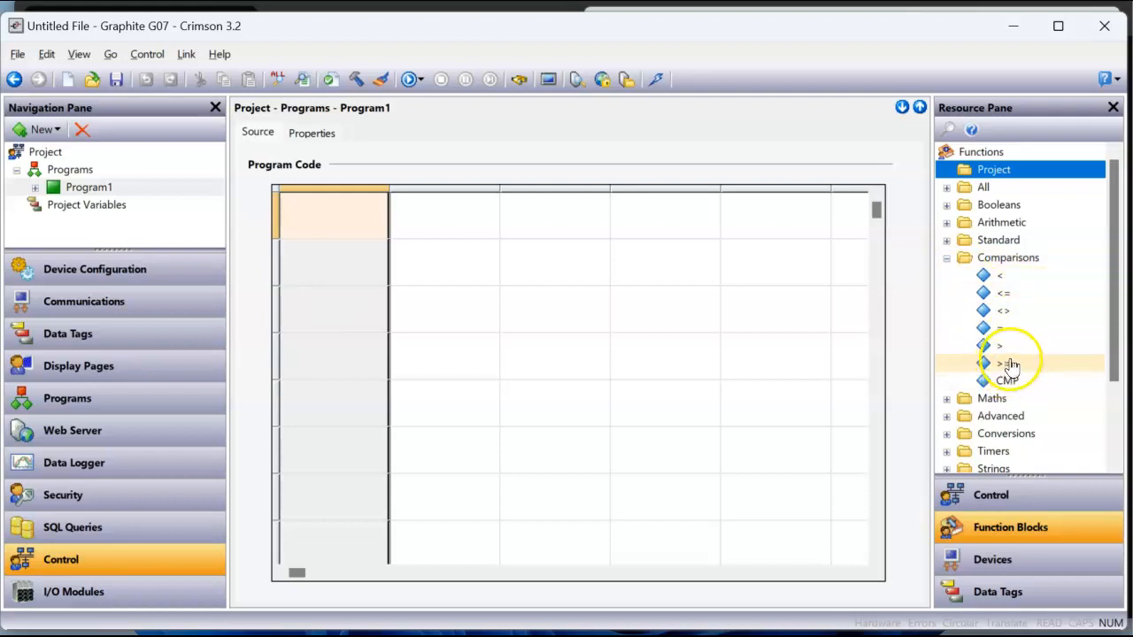
left_click_drag(1010, 365, 466, 229)
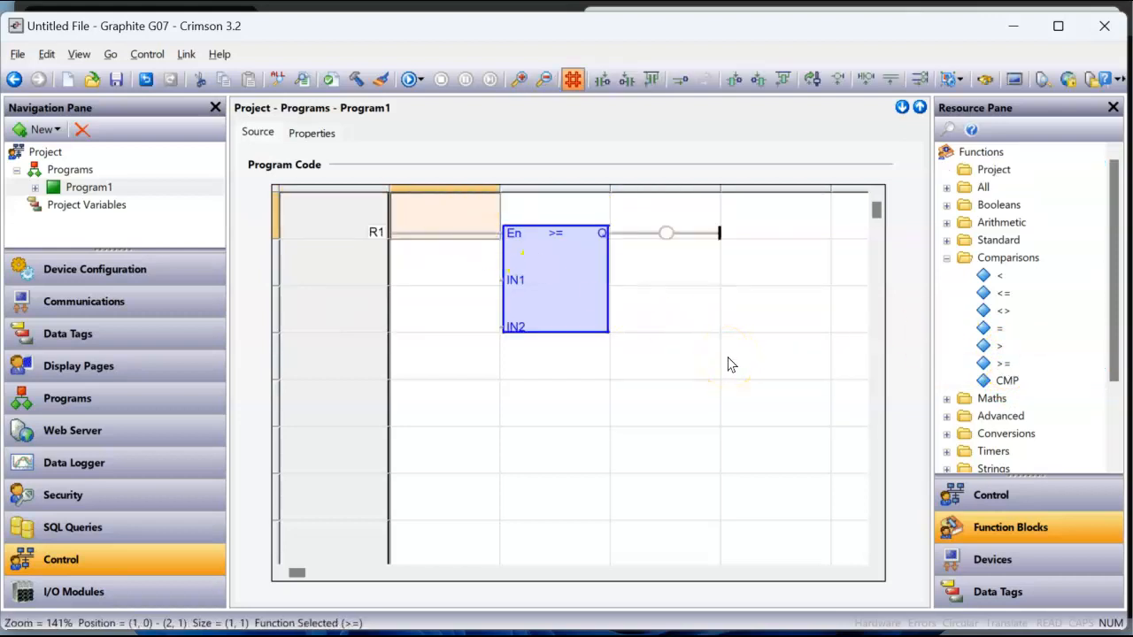
Step: Open the help information for the >= function block and read its reference page on inputs, output and ladder usage
right_click(1014, 366)
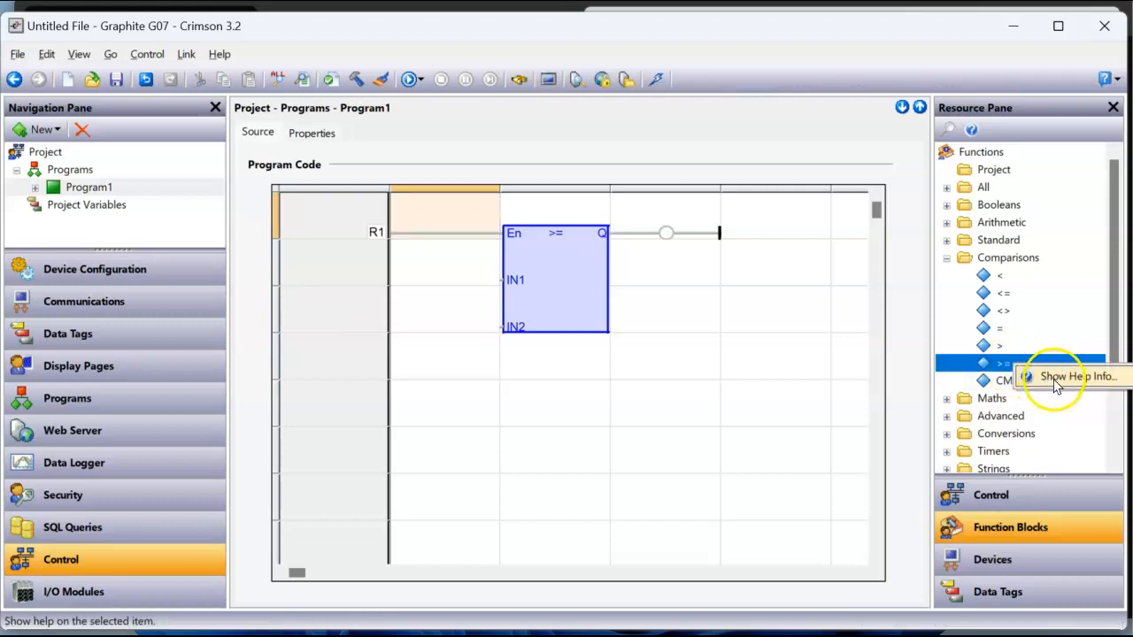
left_click(1057, 379)
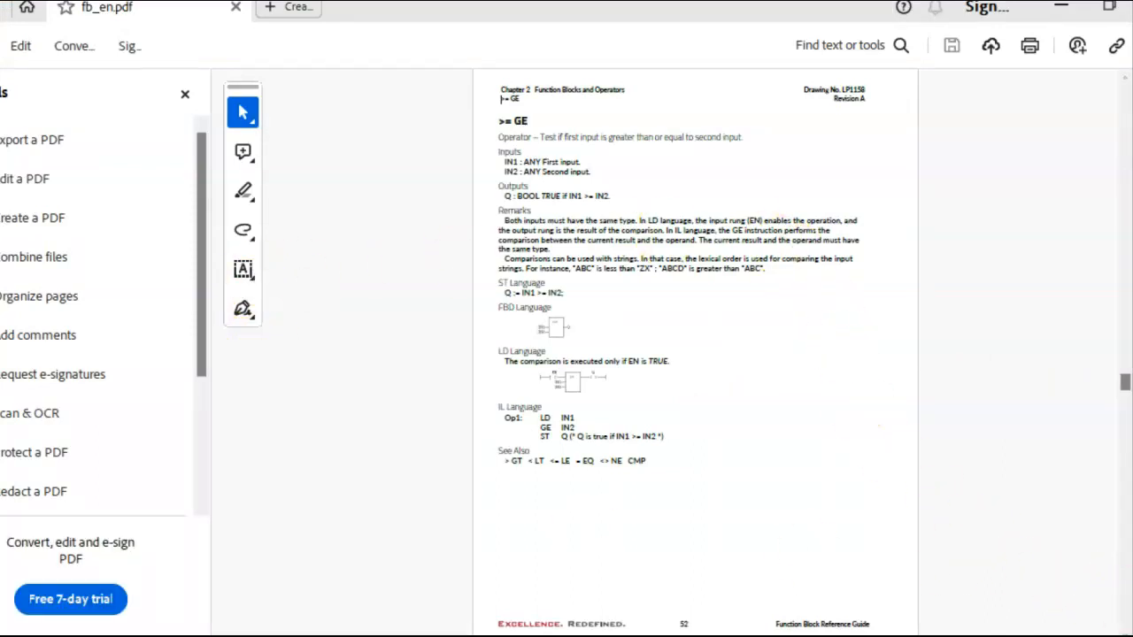
left_click(1102, 632)
left_click(1102, 632)
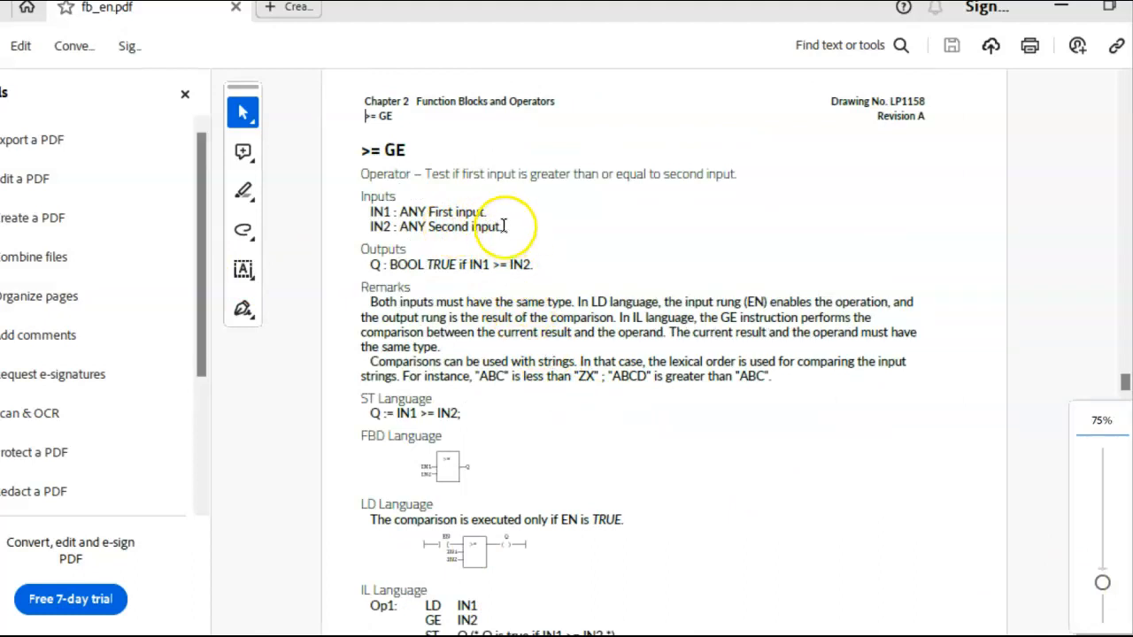
scroll(551, 387, "down", 2)
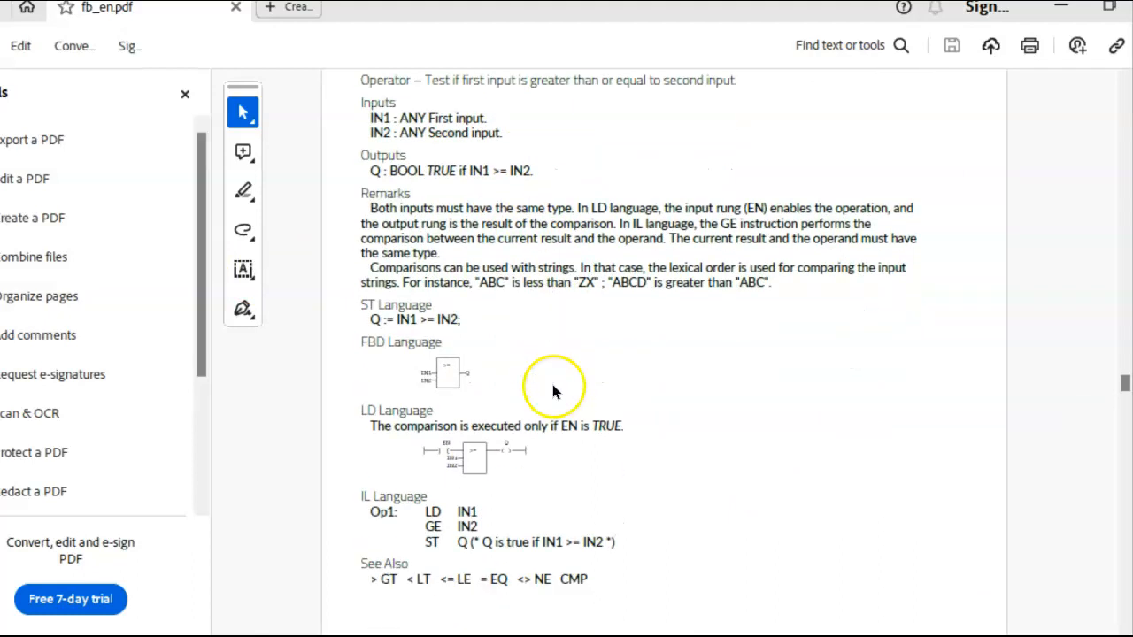
scroll(501, 346, "up", 2)
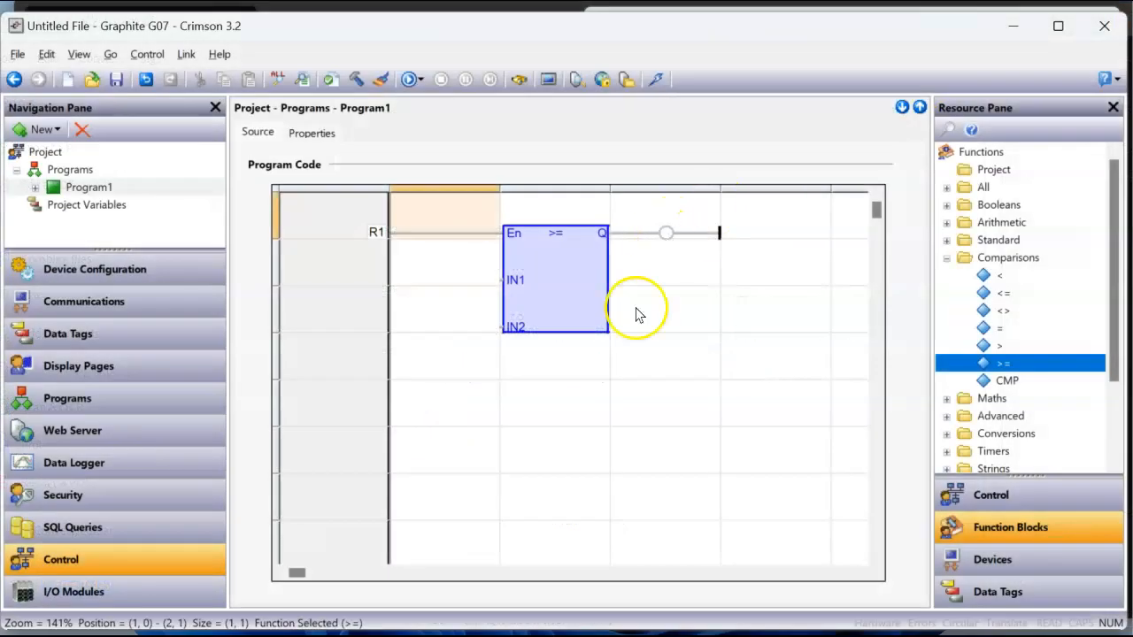
Step: Declare Variable1 as a new global INT variable on the IN1 input of the >= block
left_click(438, 280)
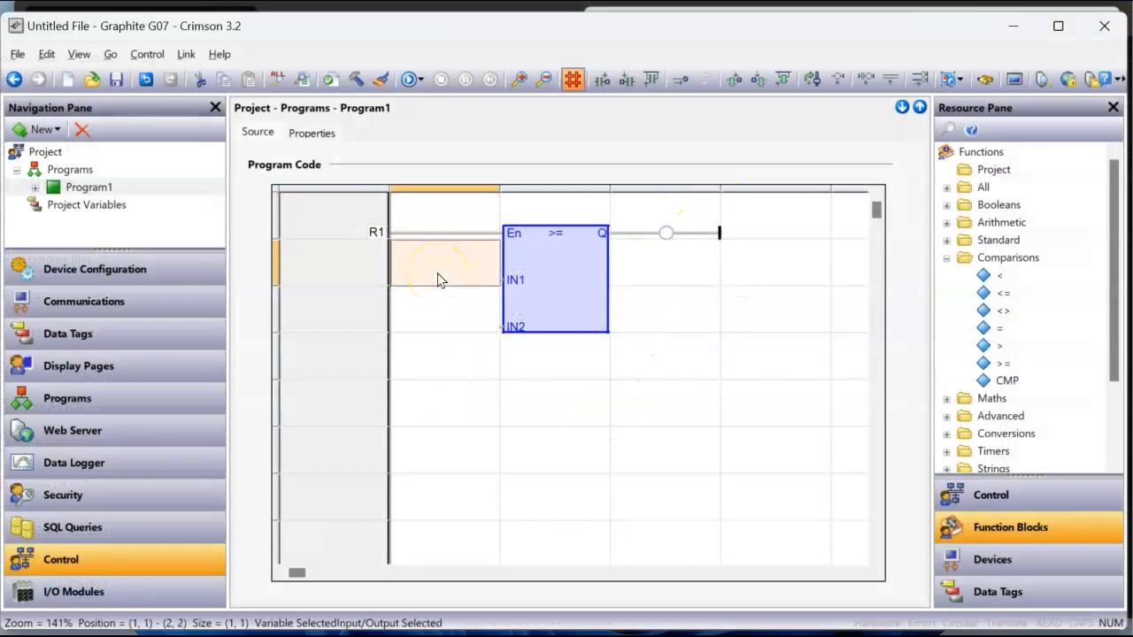
left_click(438, 280)
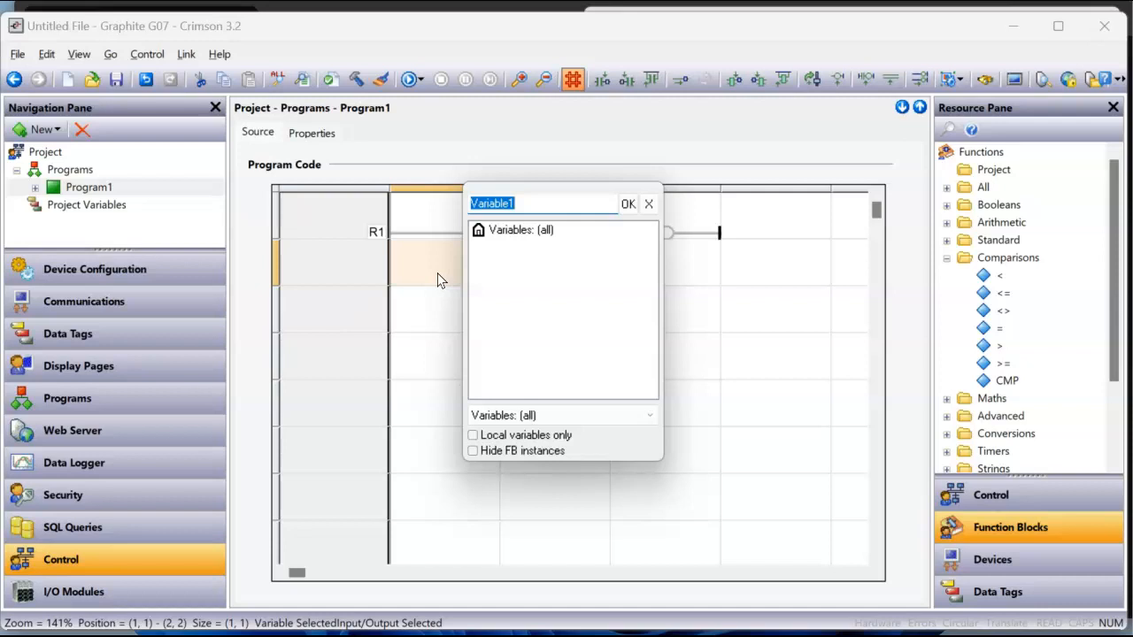
key("Return")
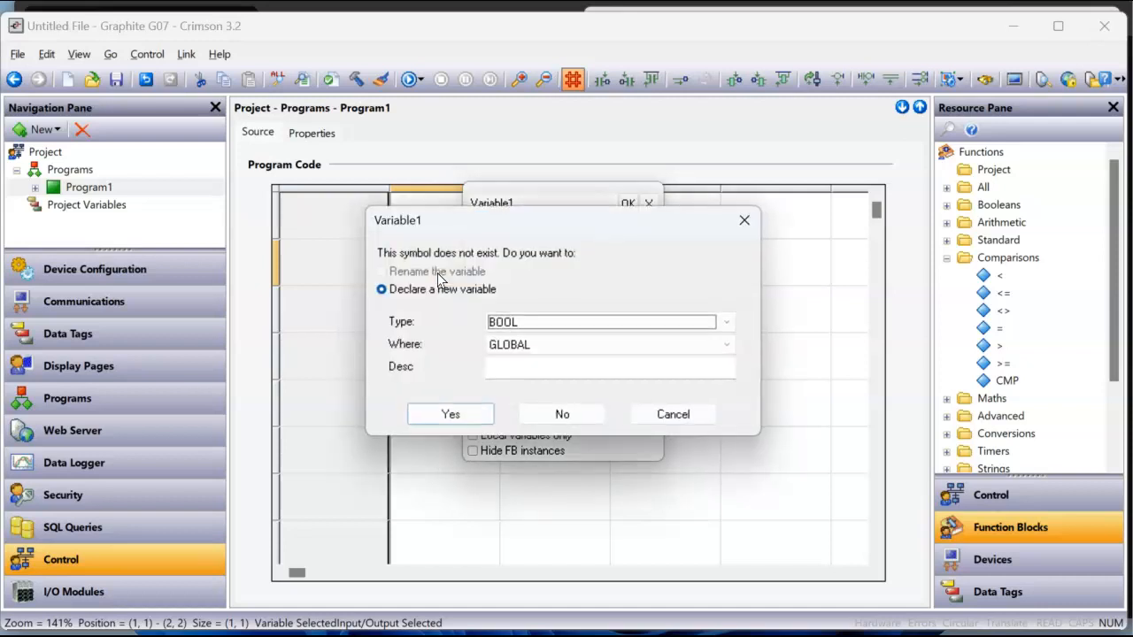
left_click(543, 330)
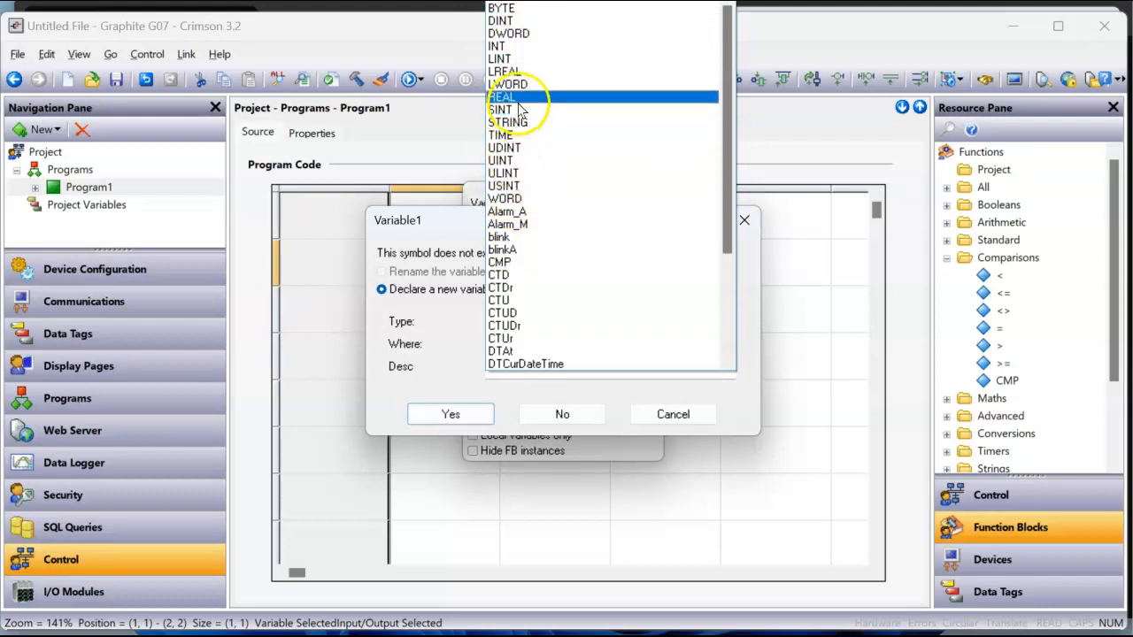
left_click(511, 48)
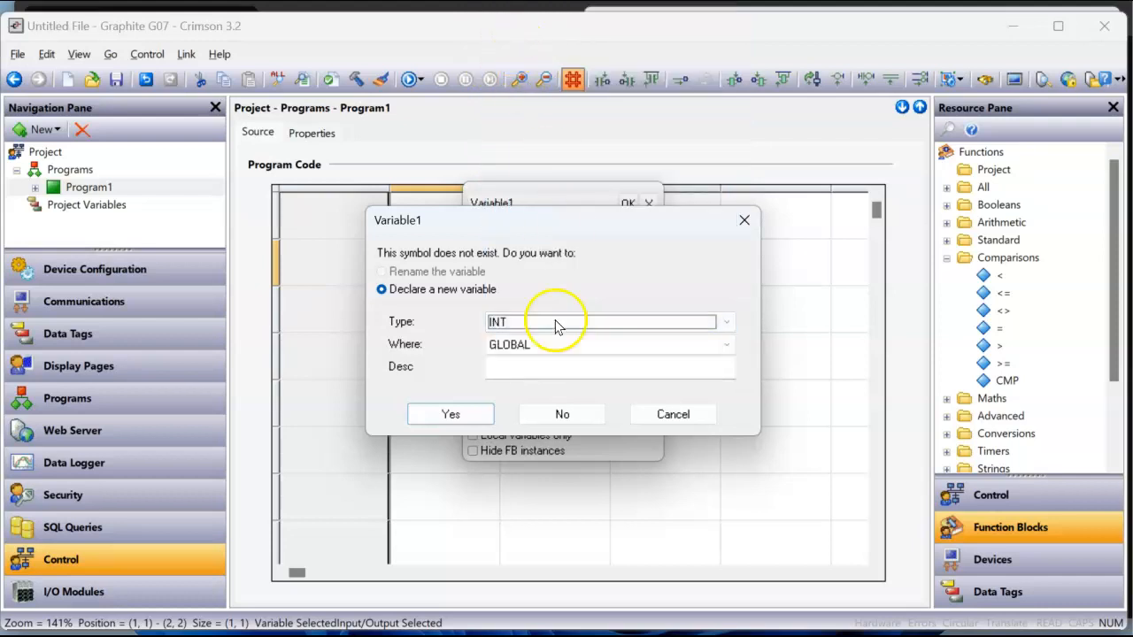
left_click(450, 414)
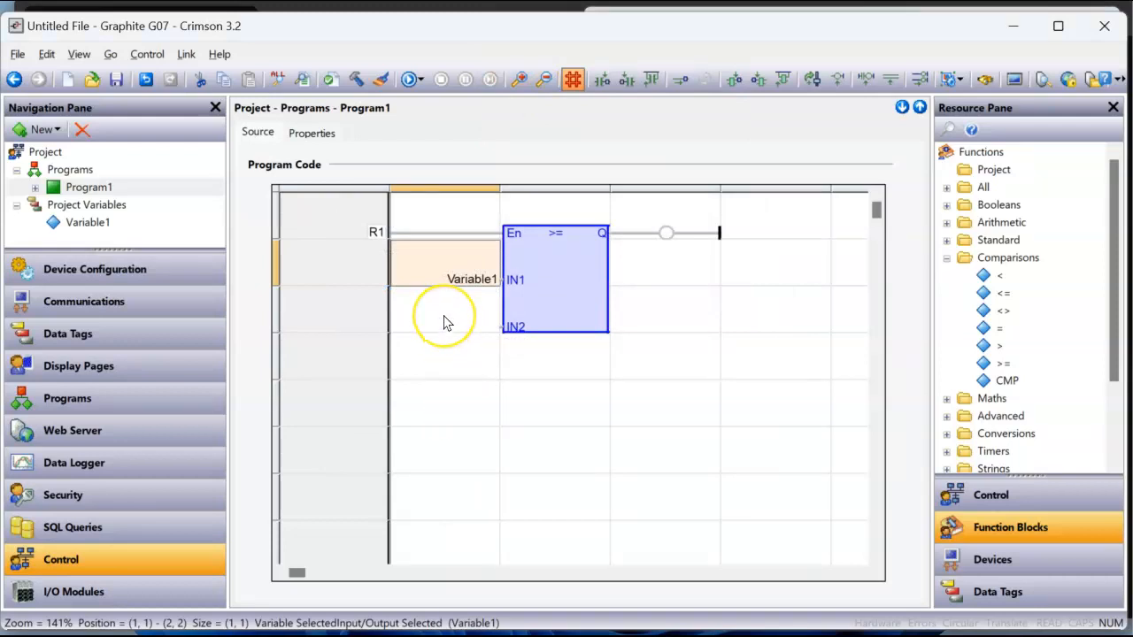
Step: Declare Variable2 as a new global INT variable on the IN2 input of the >= block
double_click(445, 322)
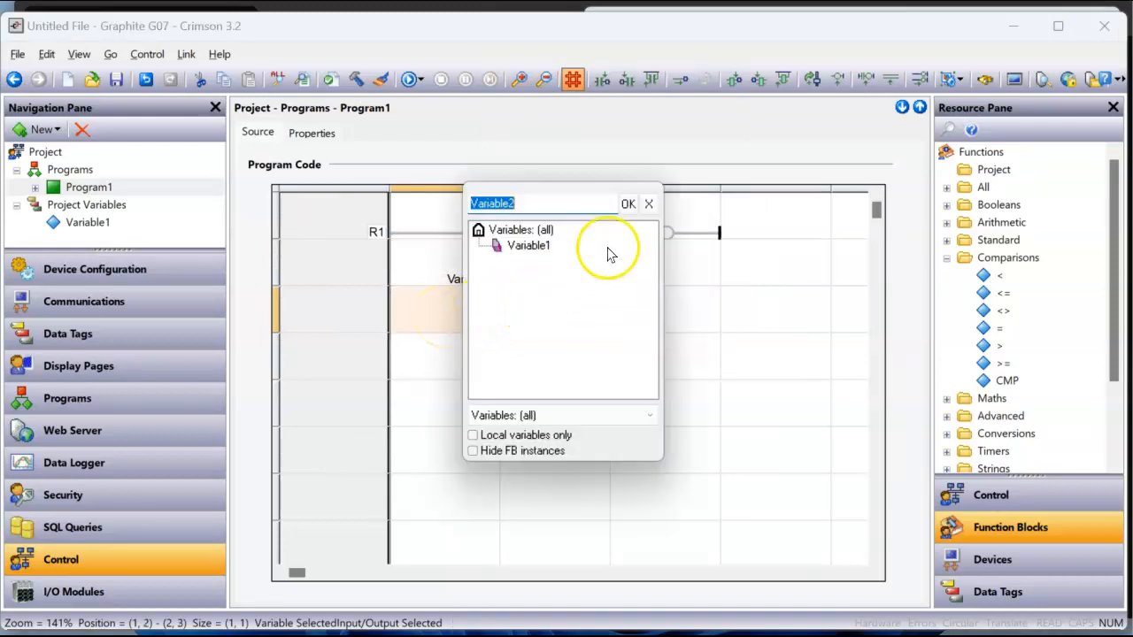
left_click(628, 205)
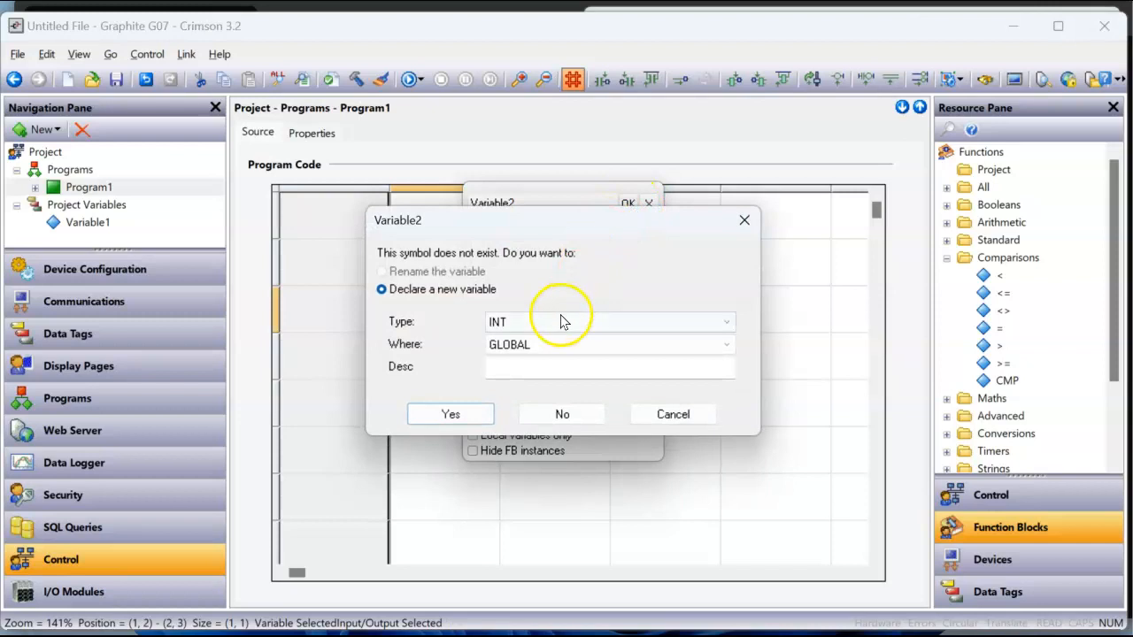
left_click(453, 416)
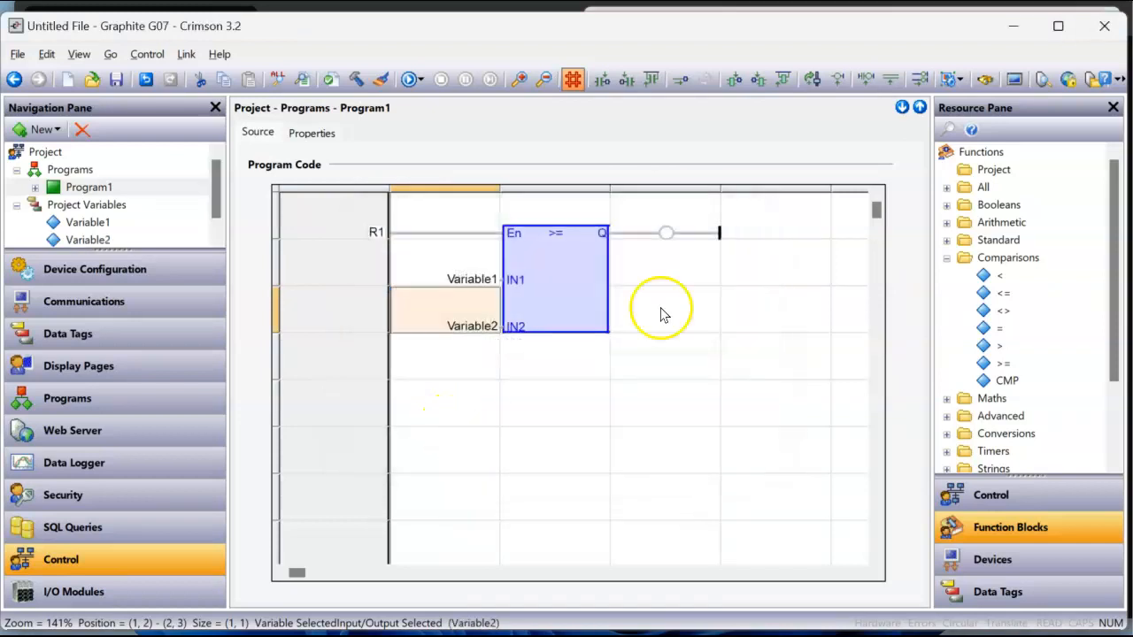
Step: Declare Variable3 as a new global BOOL variable on the output coil of the first rung
left_click(668, 232)
double_click(668, 232)
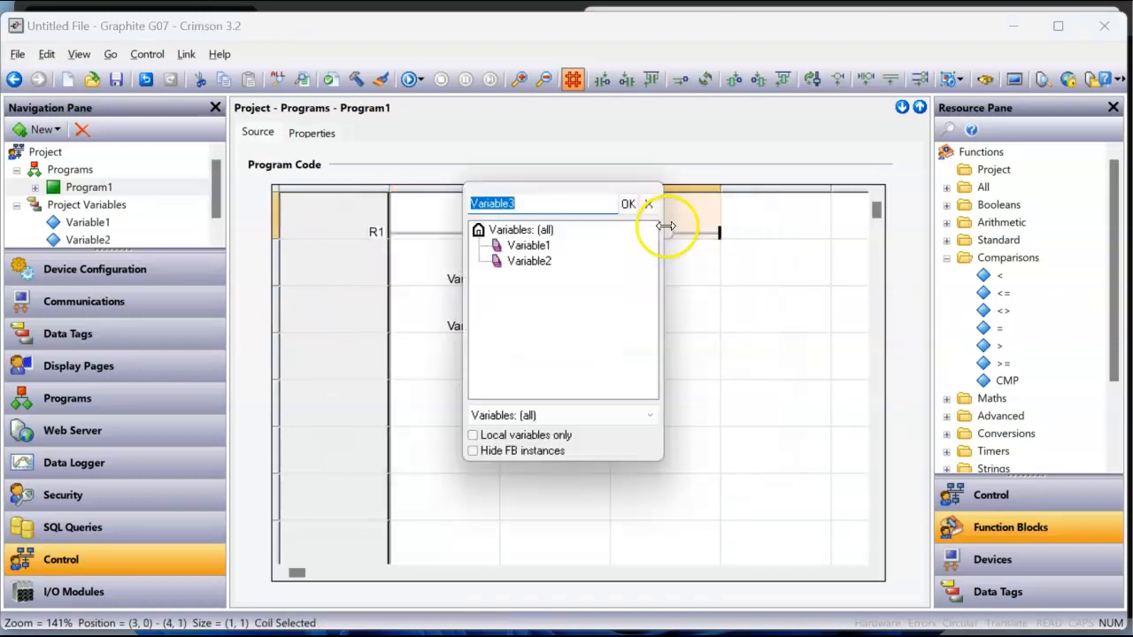
left_click(628, 204)
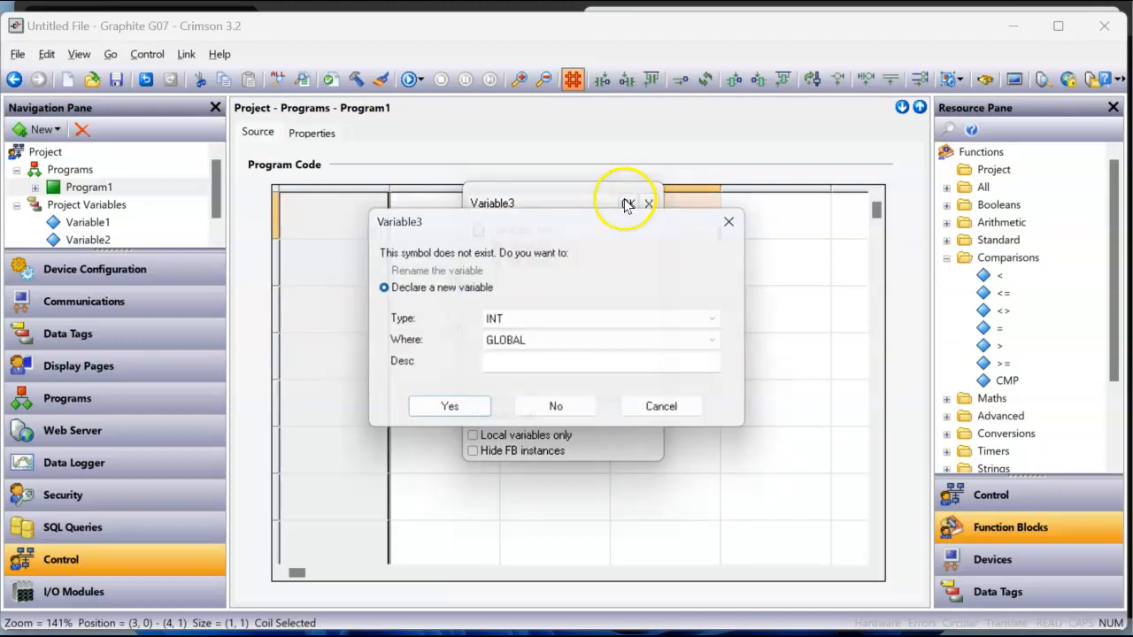
left_click(536, 325)
scroll(578, 260, "up", 2)
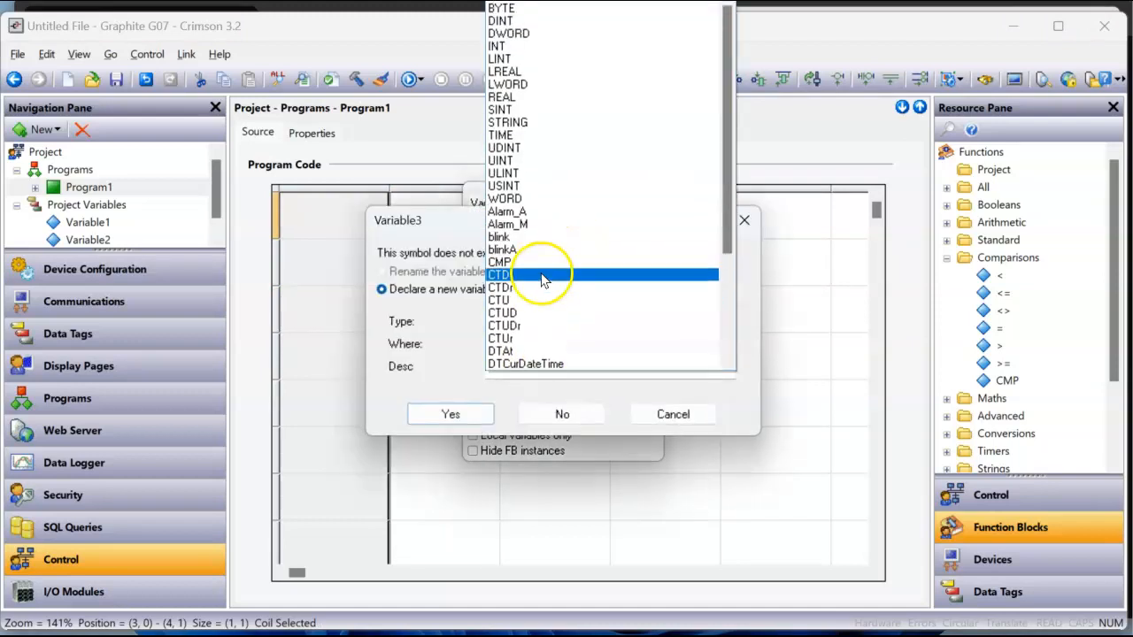
left_click(531, 1)
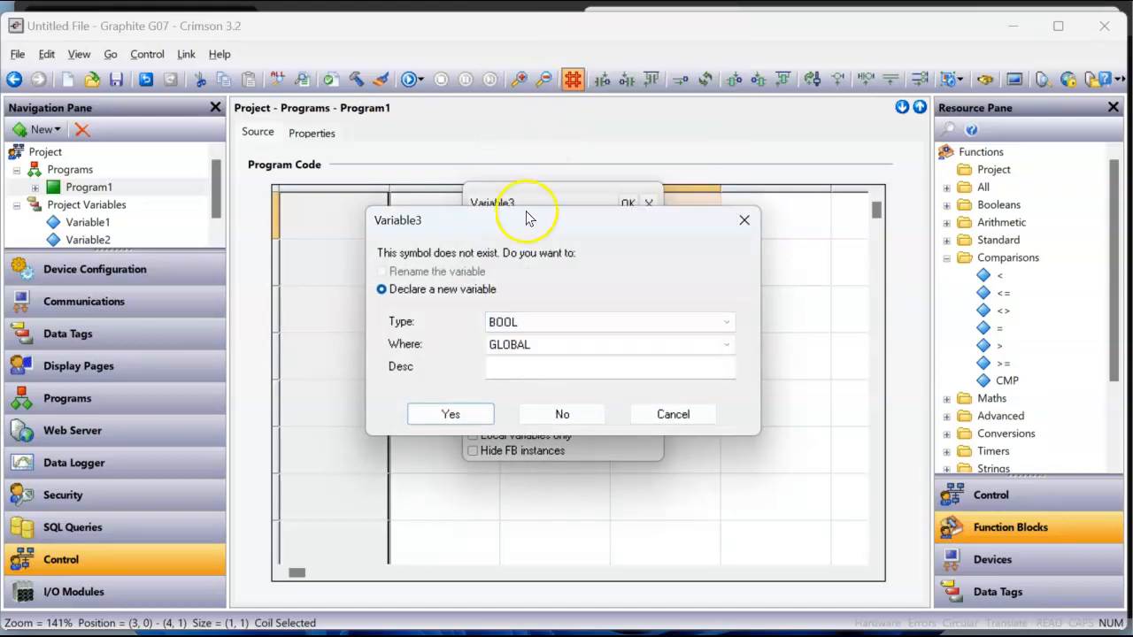
left_click(450, 413)
left_click(716, 382)
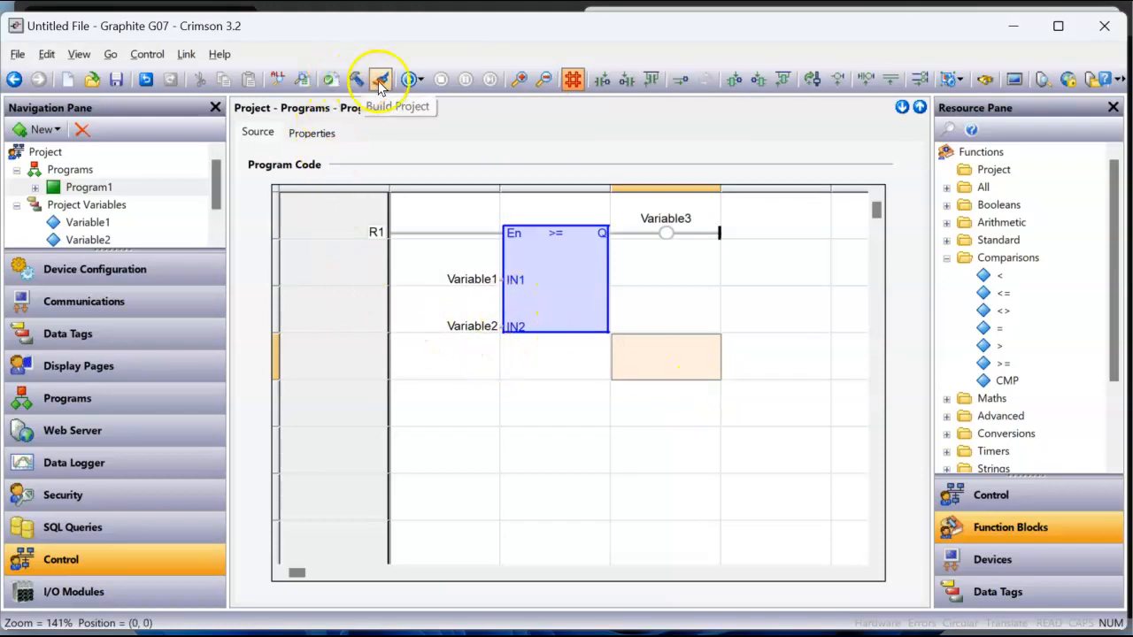
Step: Check the ladder program for syntax errors and build the control project
left_click(335, 84)
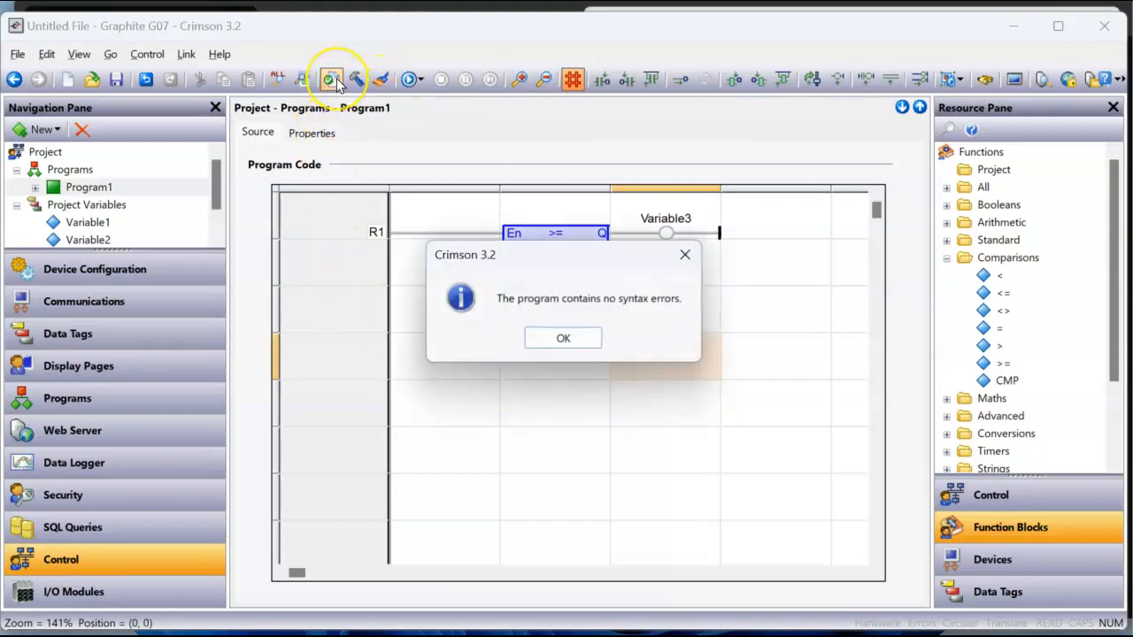
left_click(562, 338)
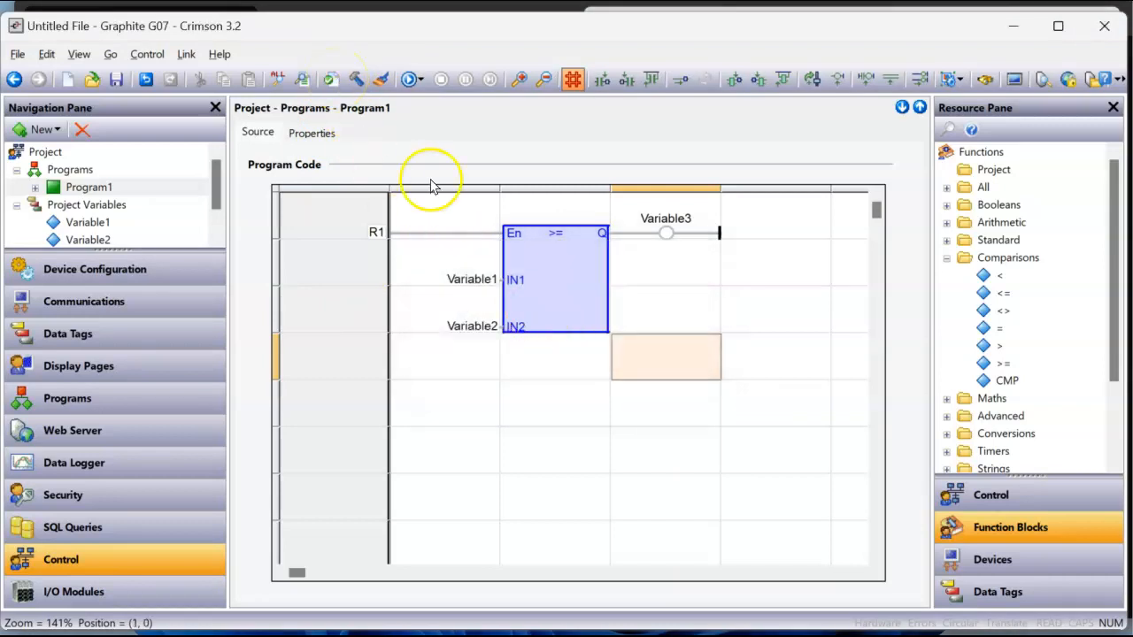
left_click(359, 81)
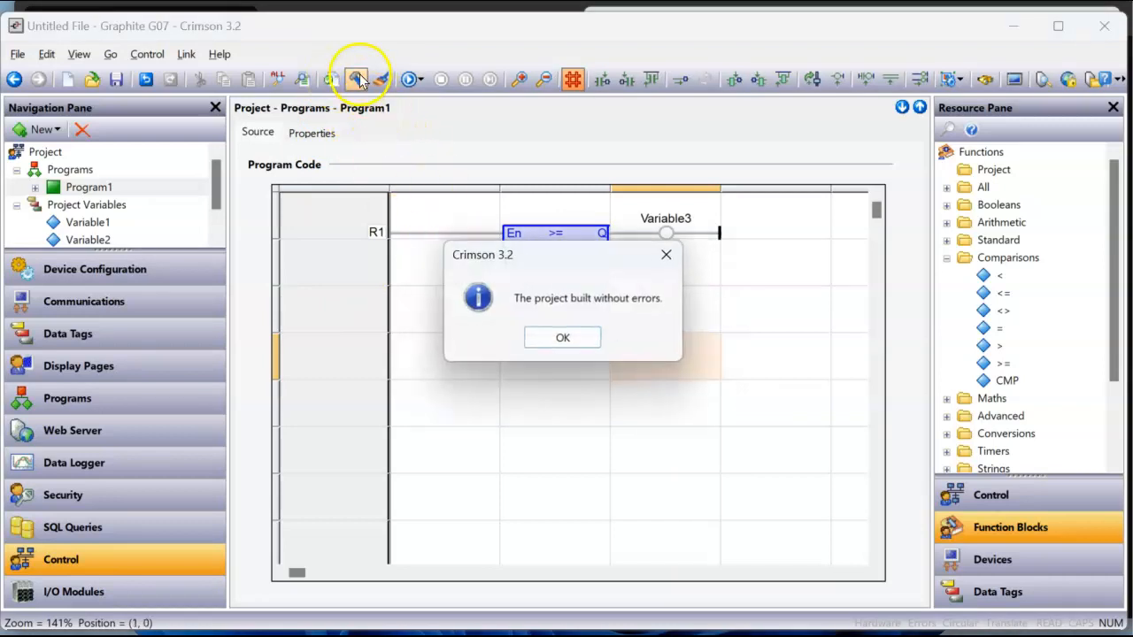
left_click(579, 345)
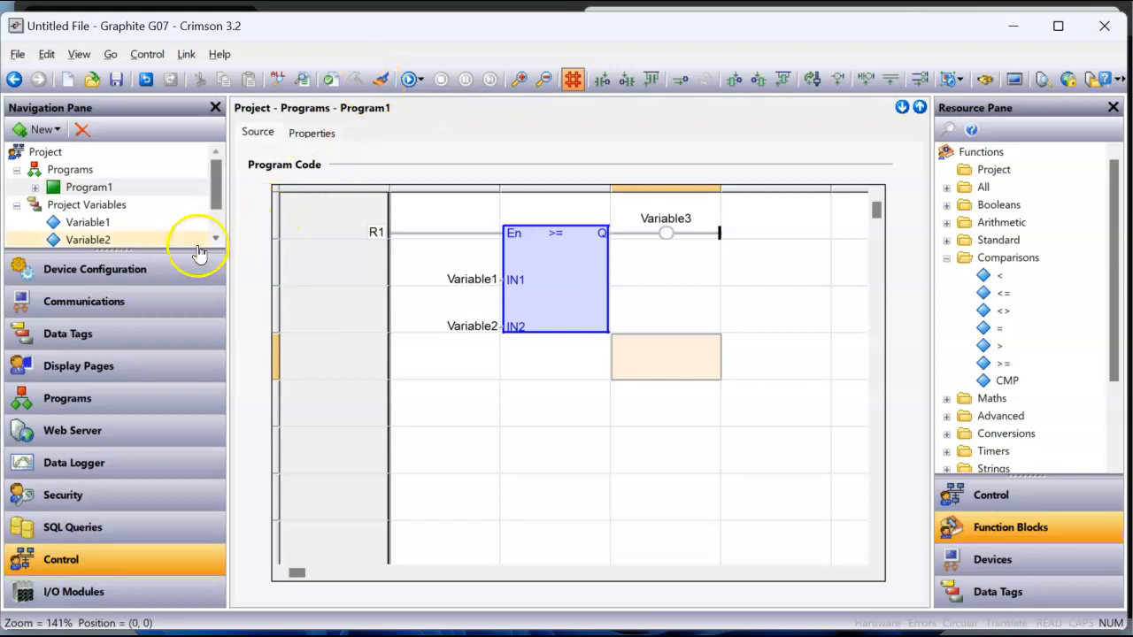
Step: Review the properties of the three project variables and set Variable1's data source to the Ch_1 tag
left_click_drag(197, 249, 206, 284)
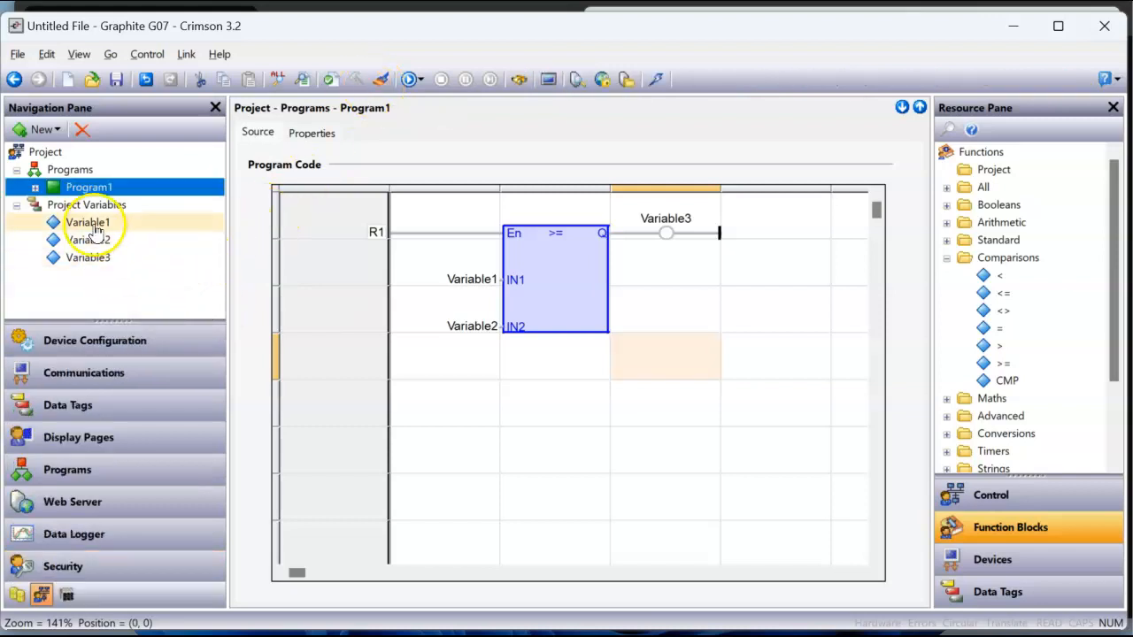
left_click(97, 225)
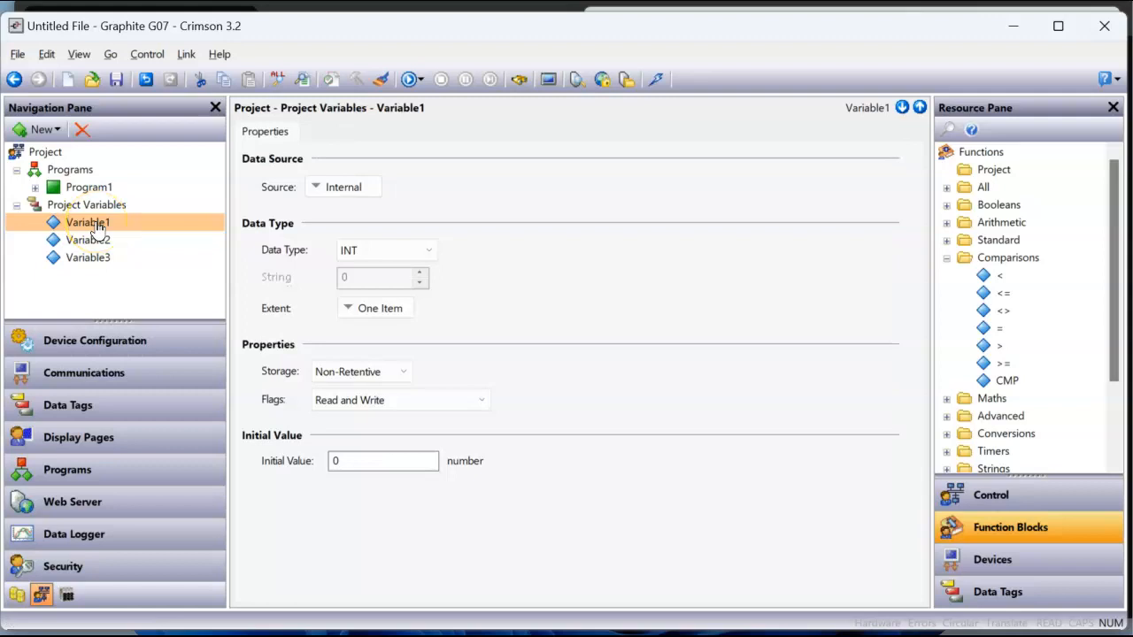
left_click(100, 240)
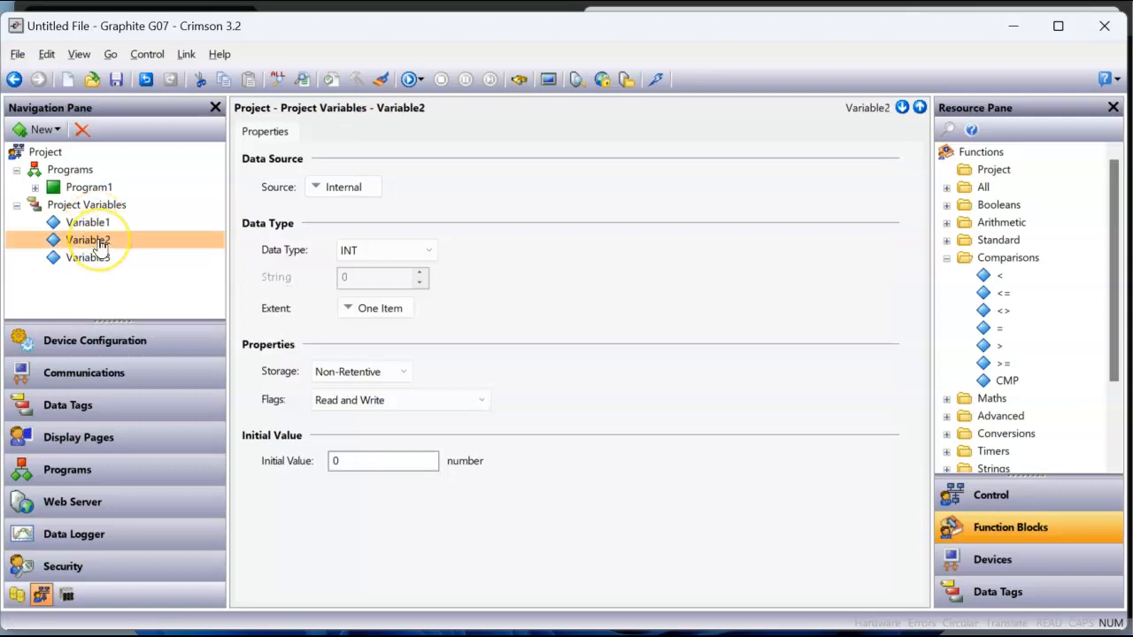
left_click(100, 262)
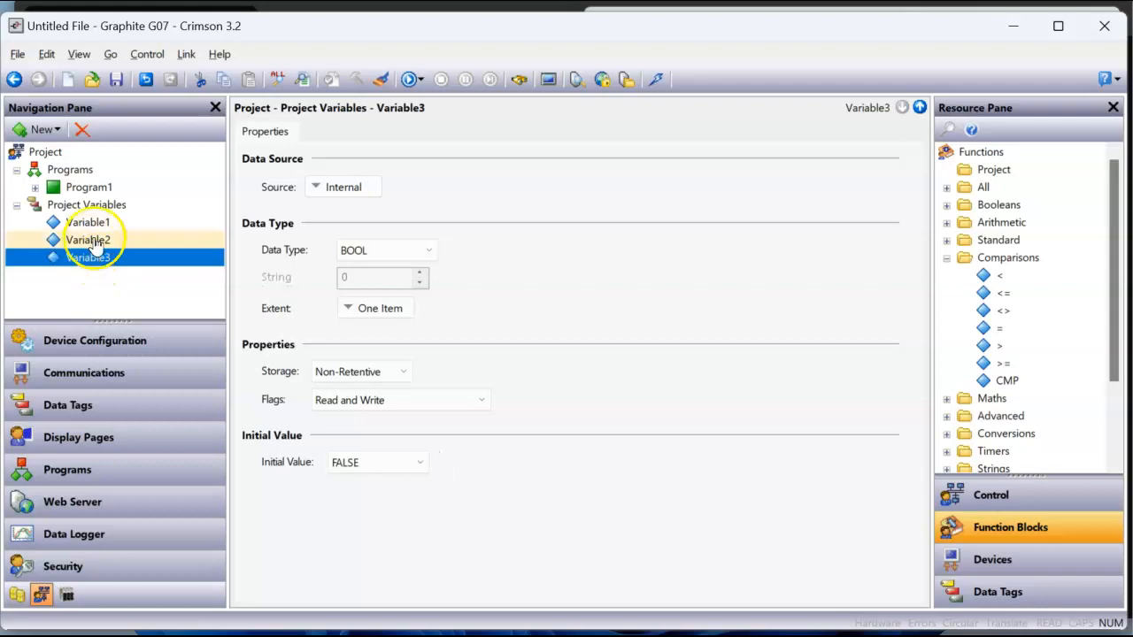
left_click(94, 222)
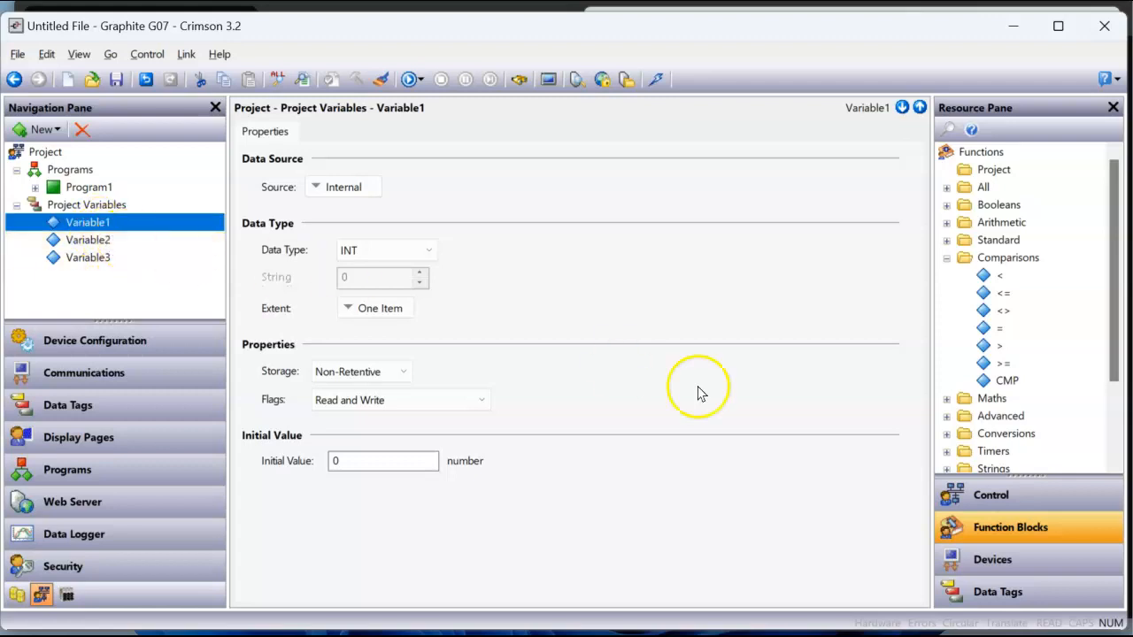
left_click(1014, 598)
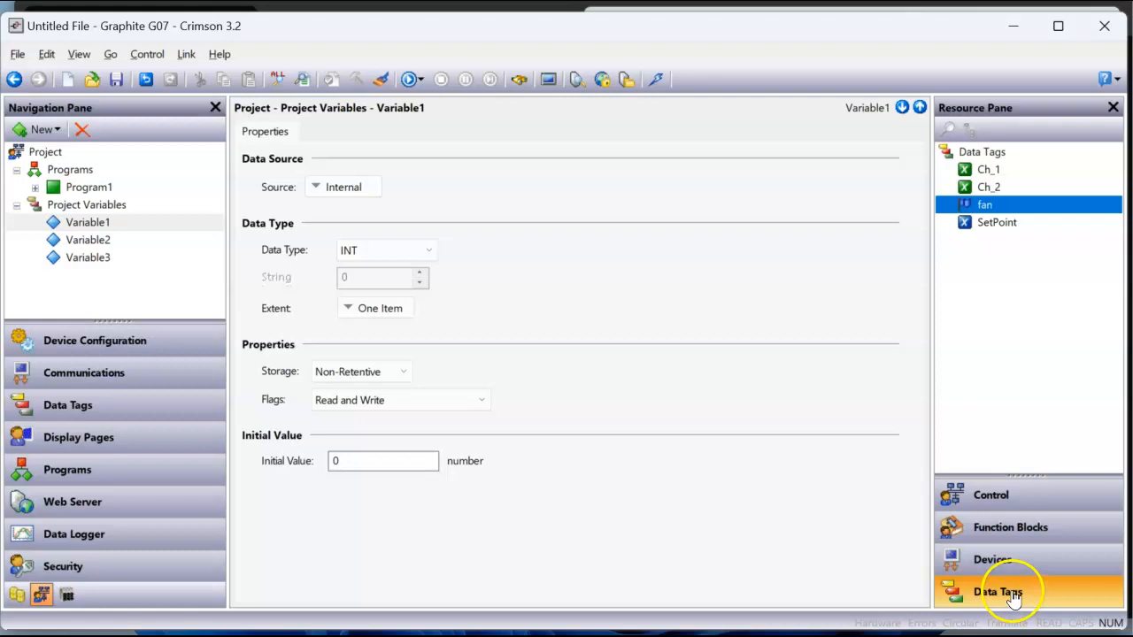
left_click(985, 171)
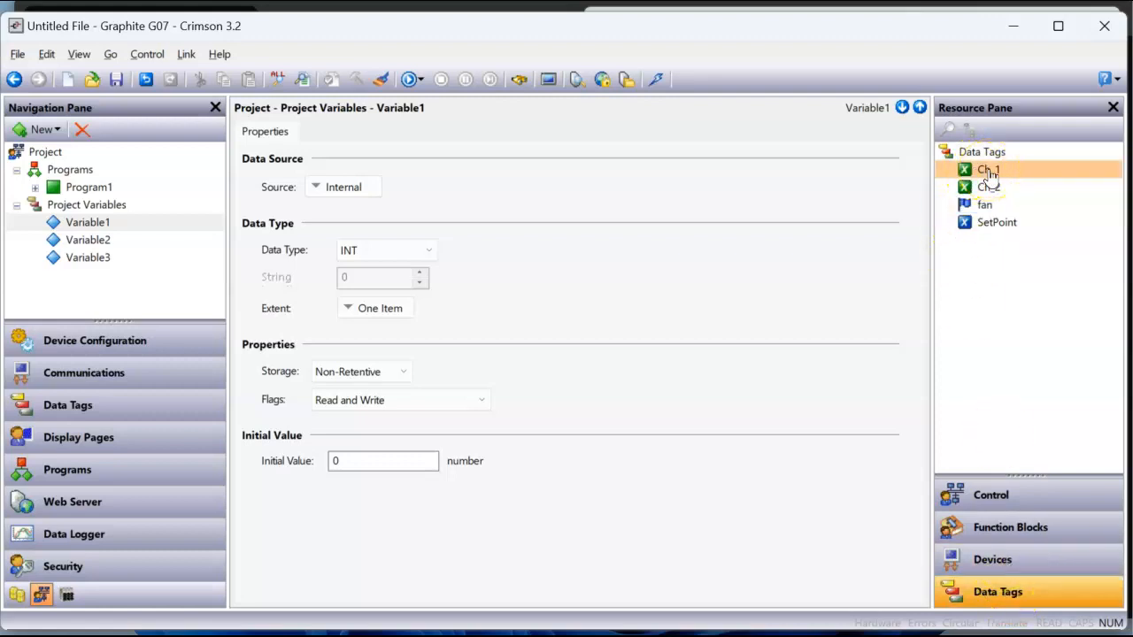
left_click_drag(988, 174, 359, 186)
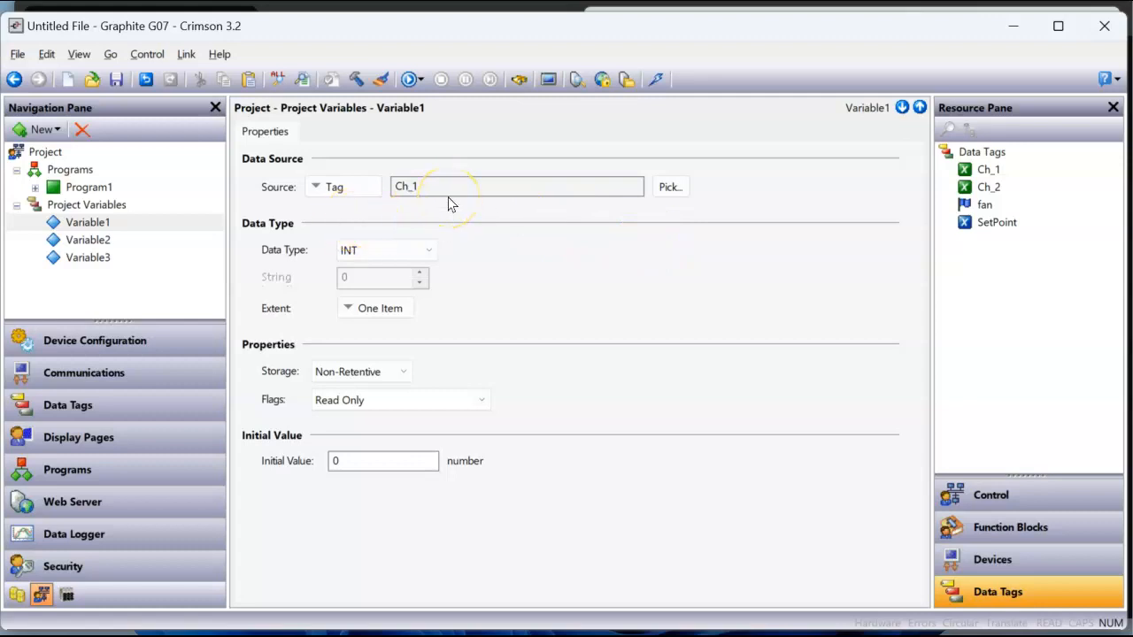
Step: Set Variable2's data source to the SetPoint tag and Variable3's data source to the fan tag
left_click(89, 240)
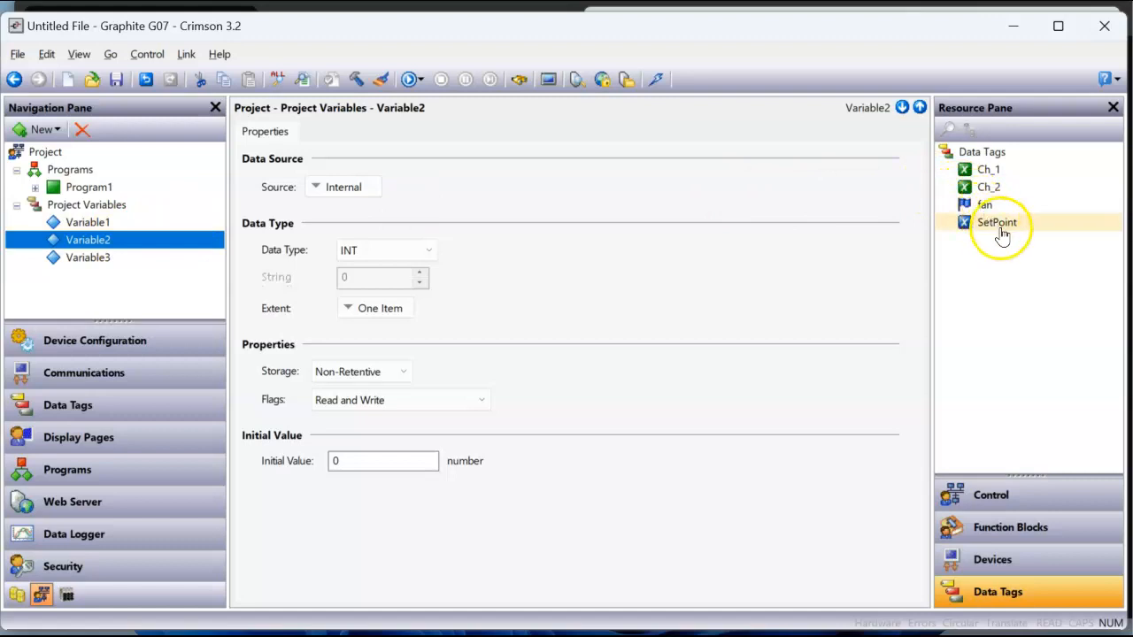
left_click_drag(1001, 233, 359, 202)
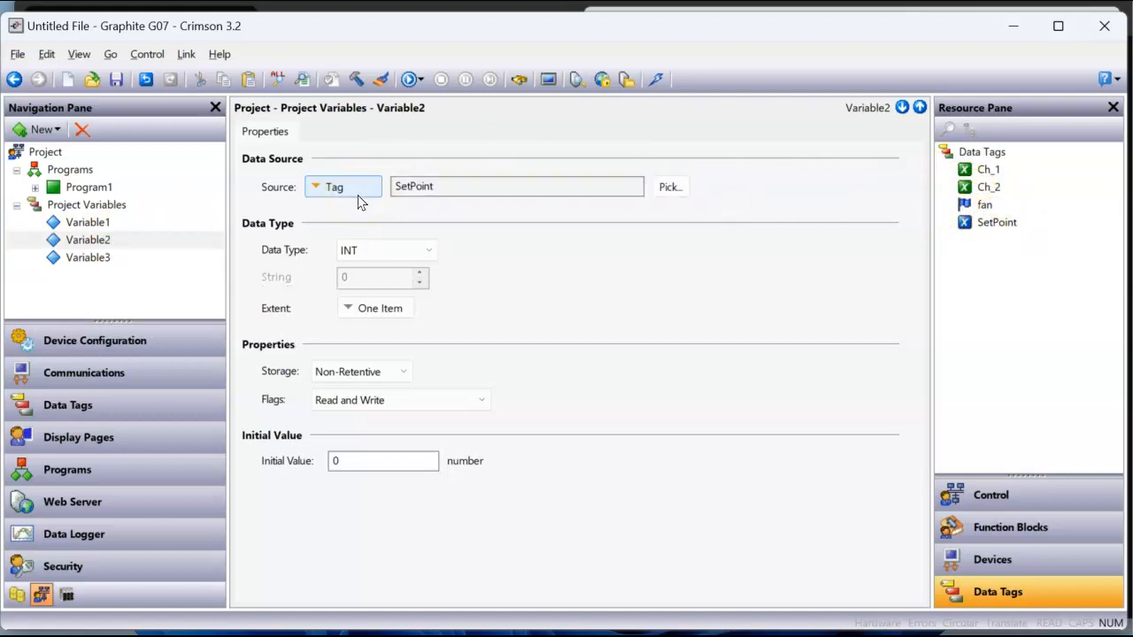
left_click(104, 257)
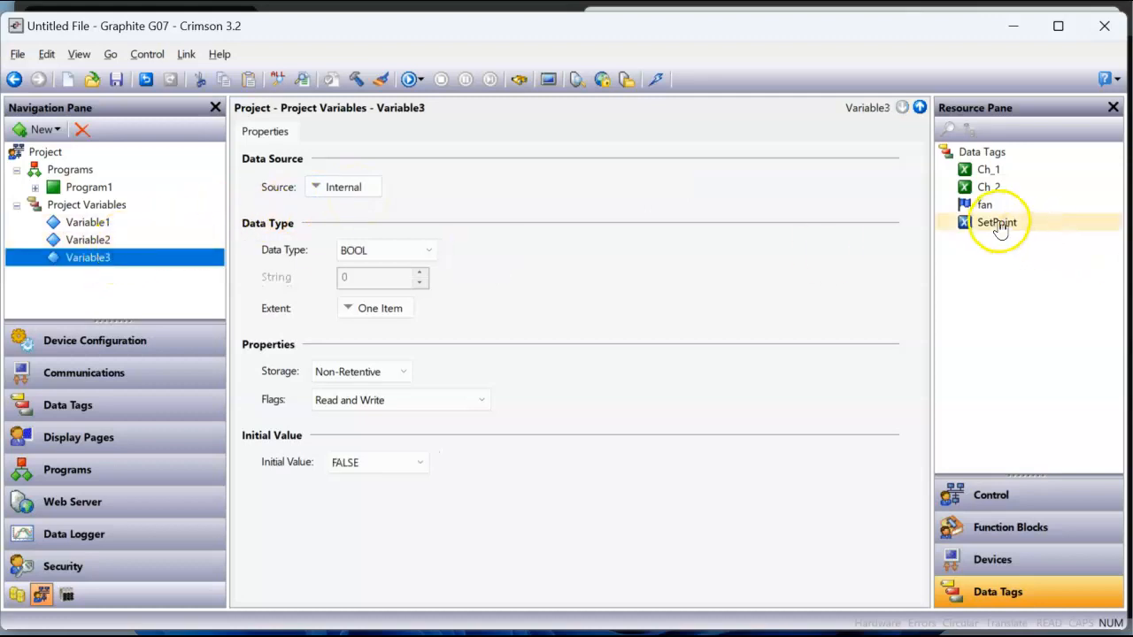
left_click_drag(989, 206, 368, 197)
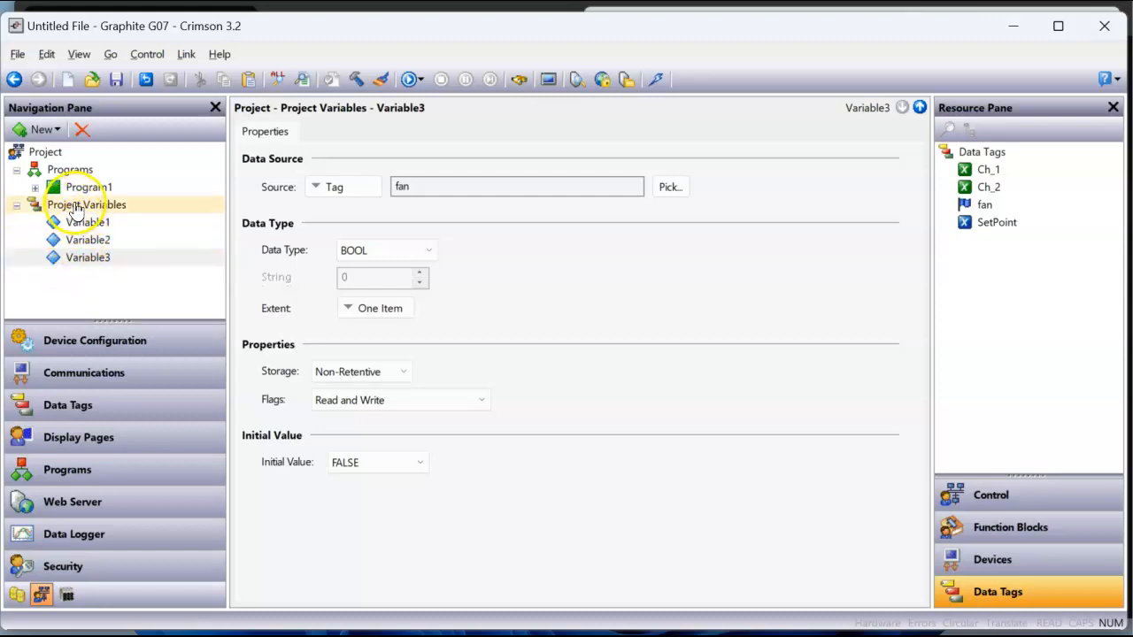
Step: Set the storage property of project variable Variable2 to Retentive
left_click(92, 245)
left_click(111, 242)
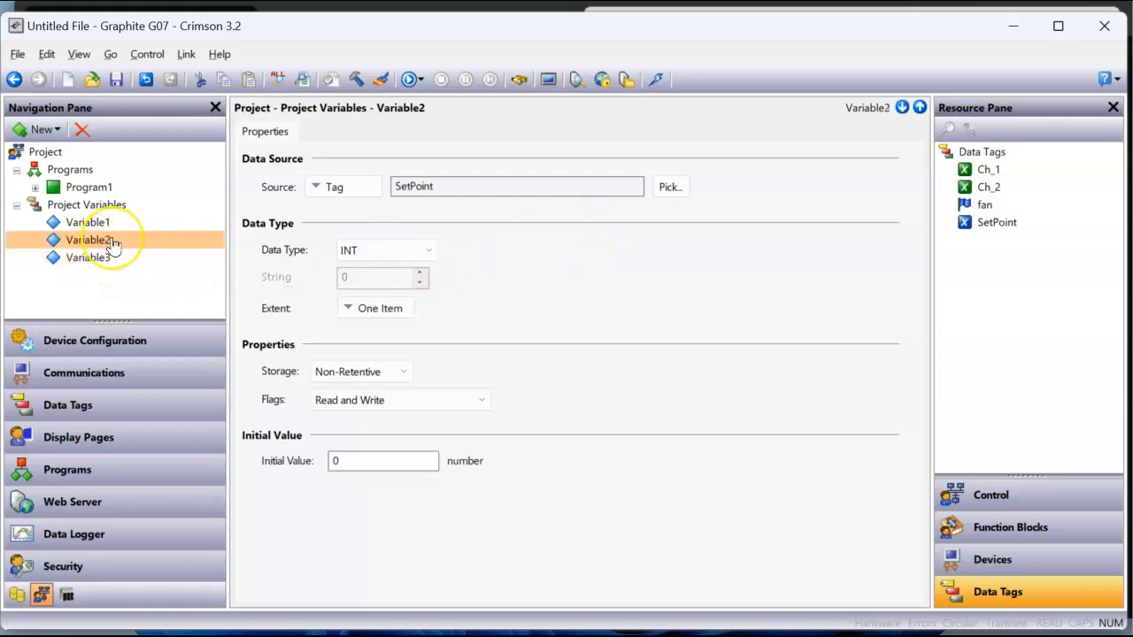
left_click(406, 374)
left_click(372, 406)
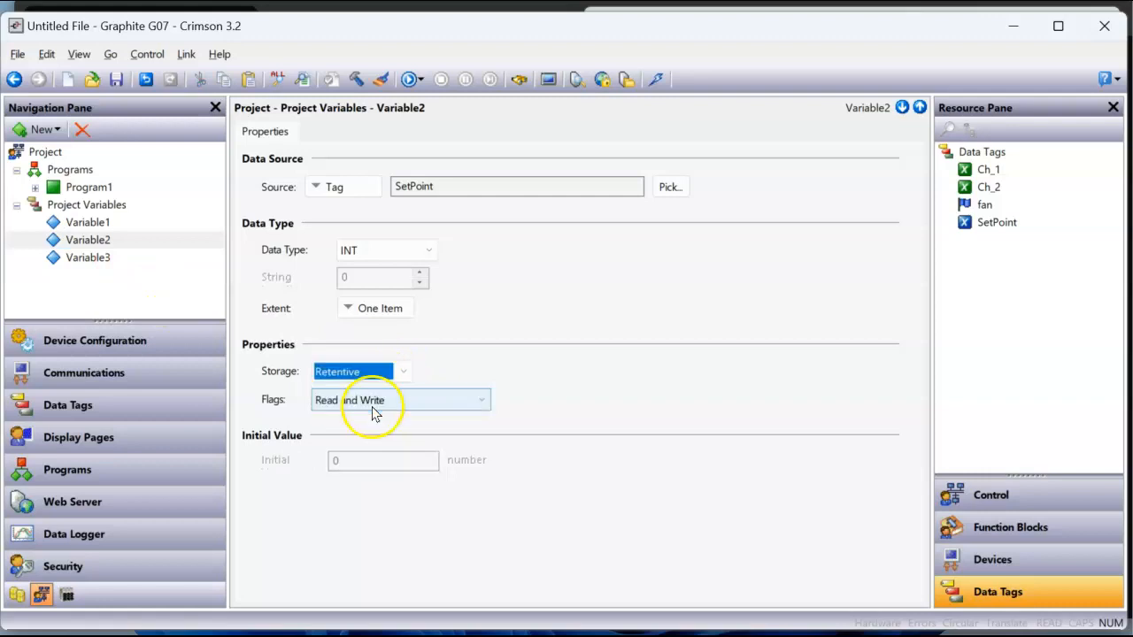
Step: Review the data source and storage settings of the SetPoint data tag
left_click(84, 404)
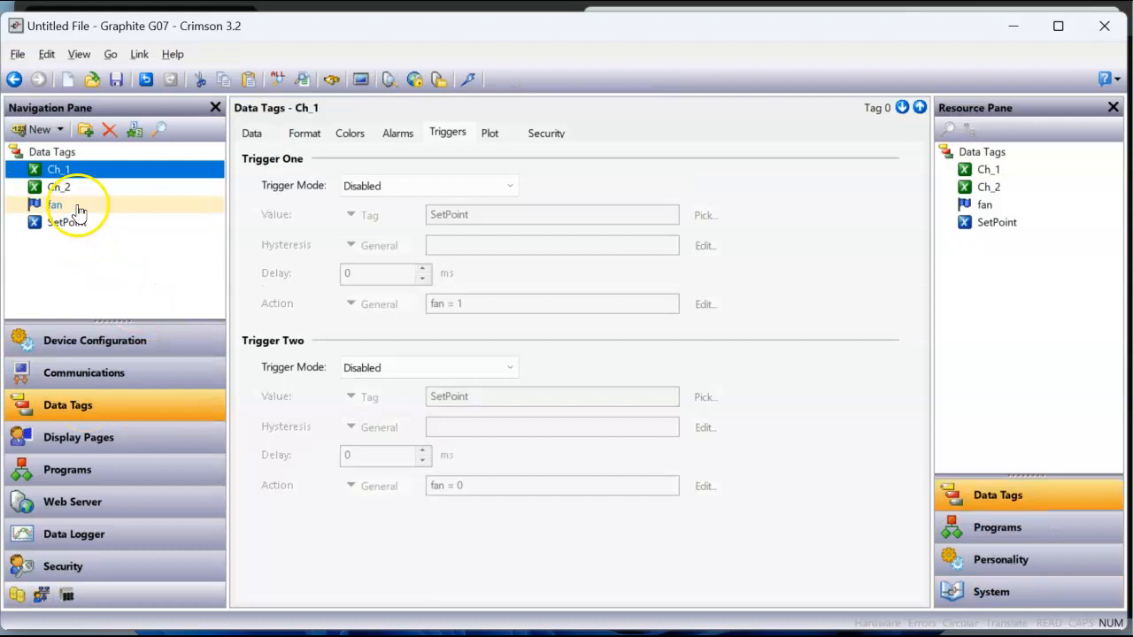
left_click(70, 226)
left_click(252, 133)
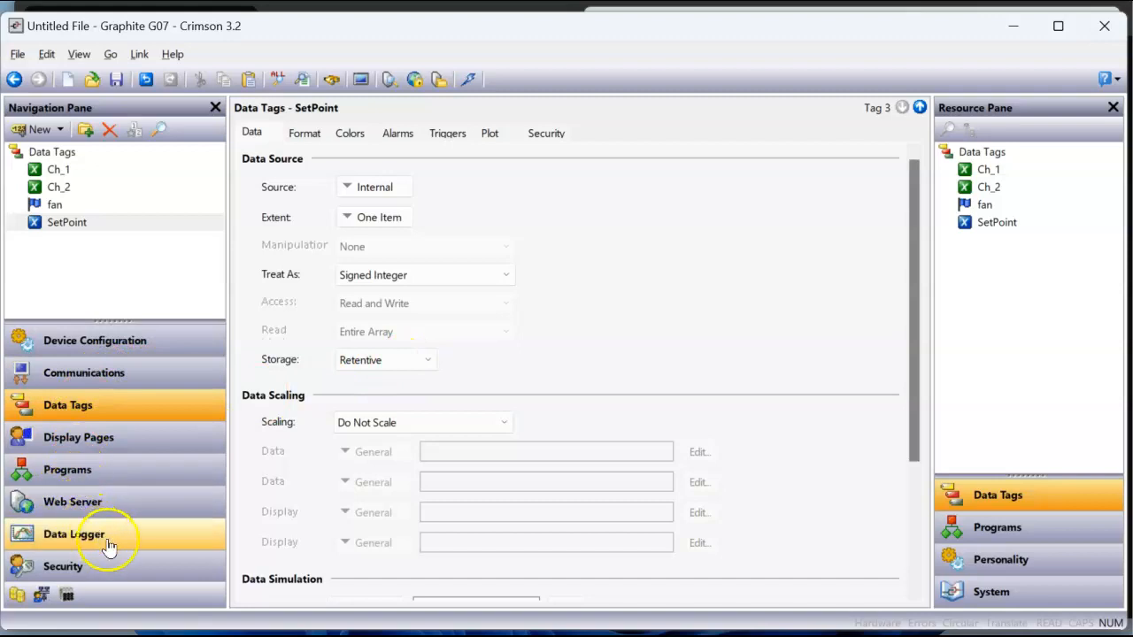
Step: Return to the control project's Program1, check it for syntax errors and rebuild the project
left_click(155, 565)
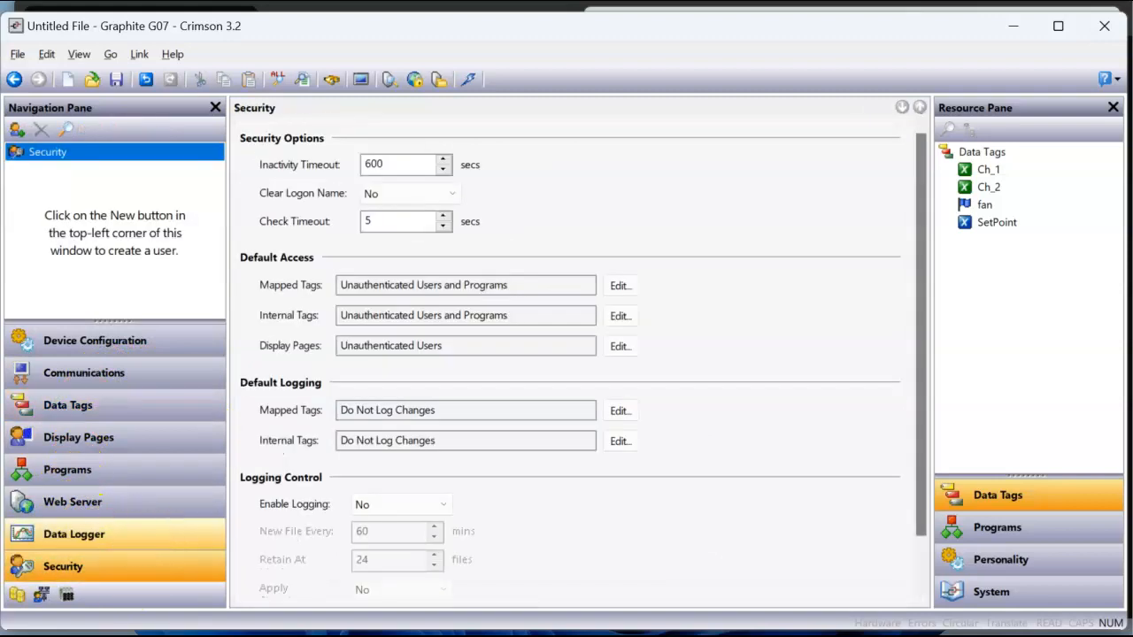
left_click(41, 596)
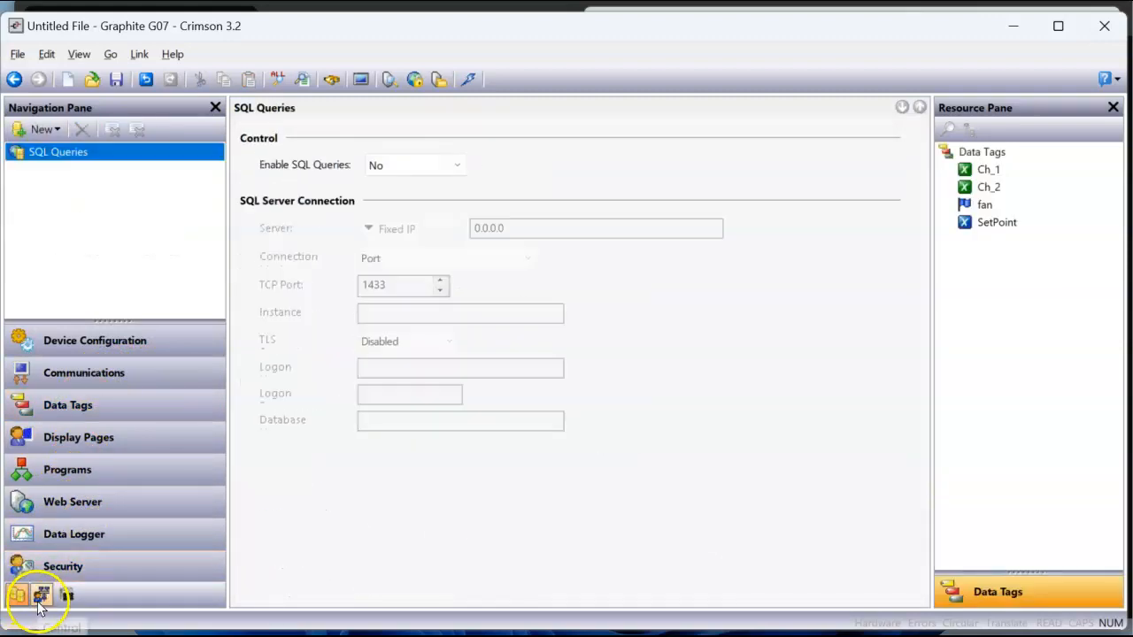
left_click(39, 598)
left_click(80, 189)
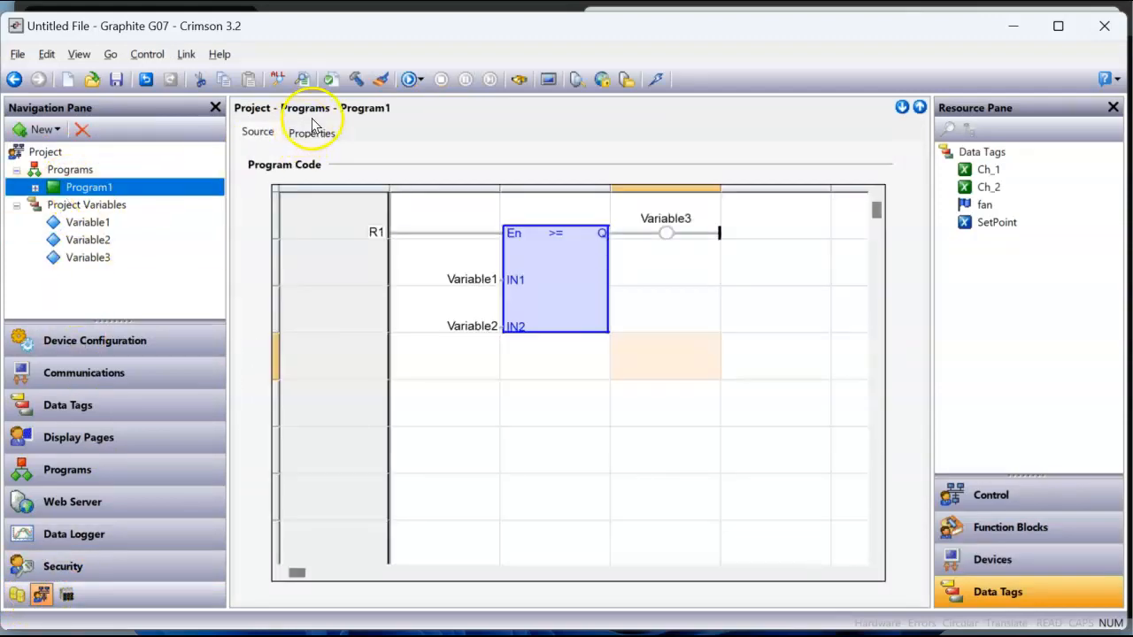
left_click(329, 80)
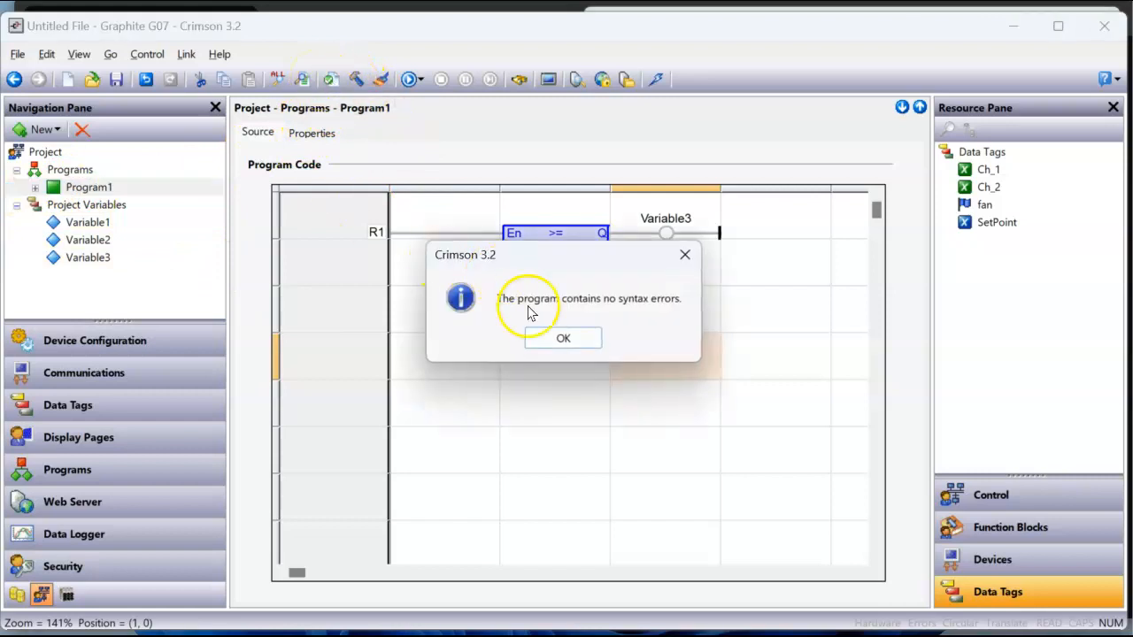
left_click(556, 337)
left_click(358, 79)
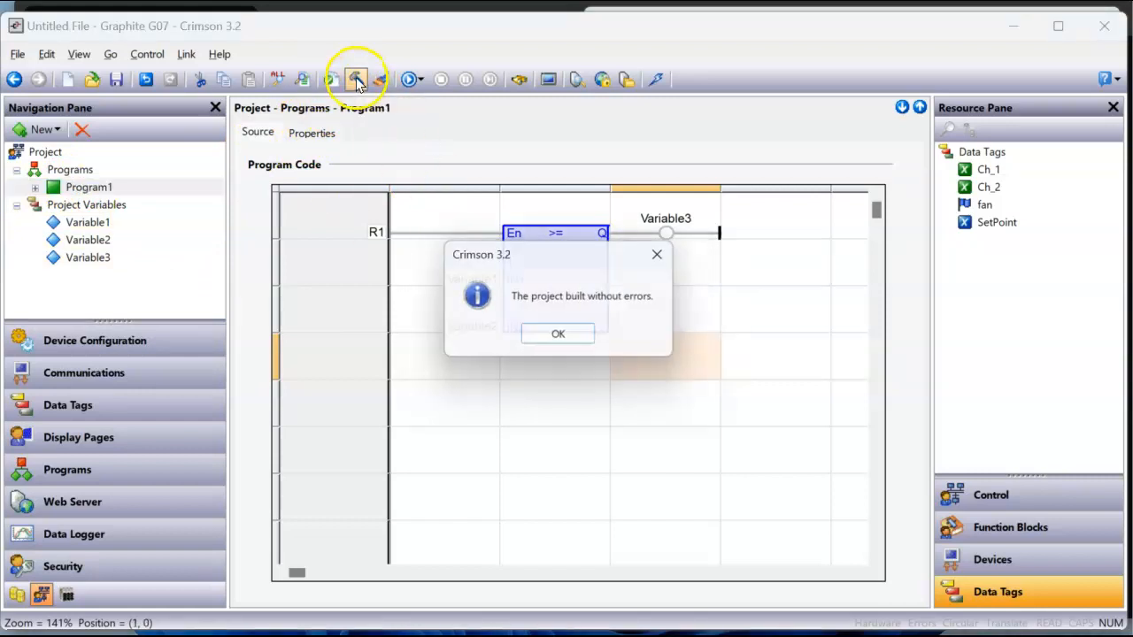
left_click(575, 339)
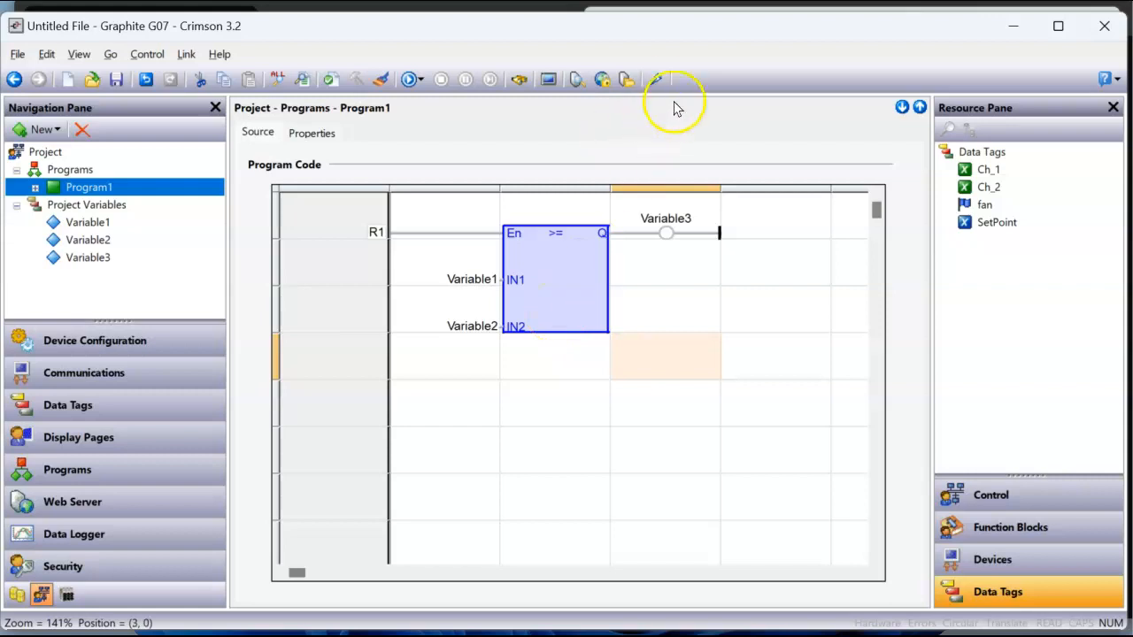
Step: Download the database to the display and set SetPoint to 80 on the Enhanced Web Server page in Chrome
left_click(656, 80)
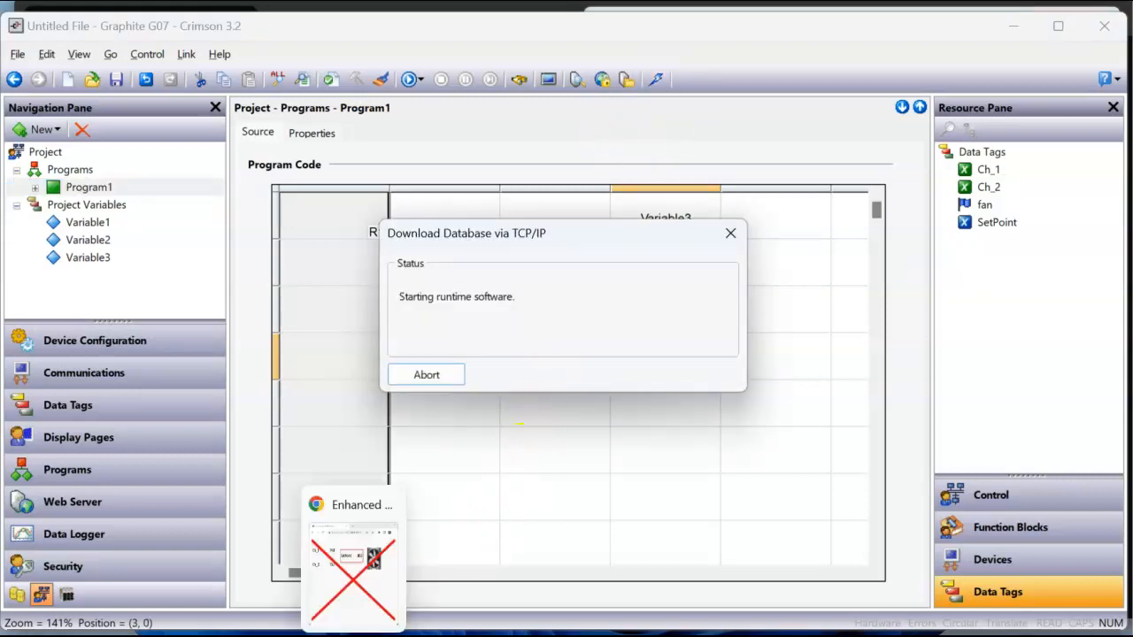
left_click(354, 635)
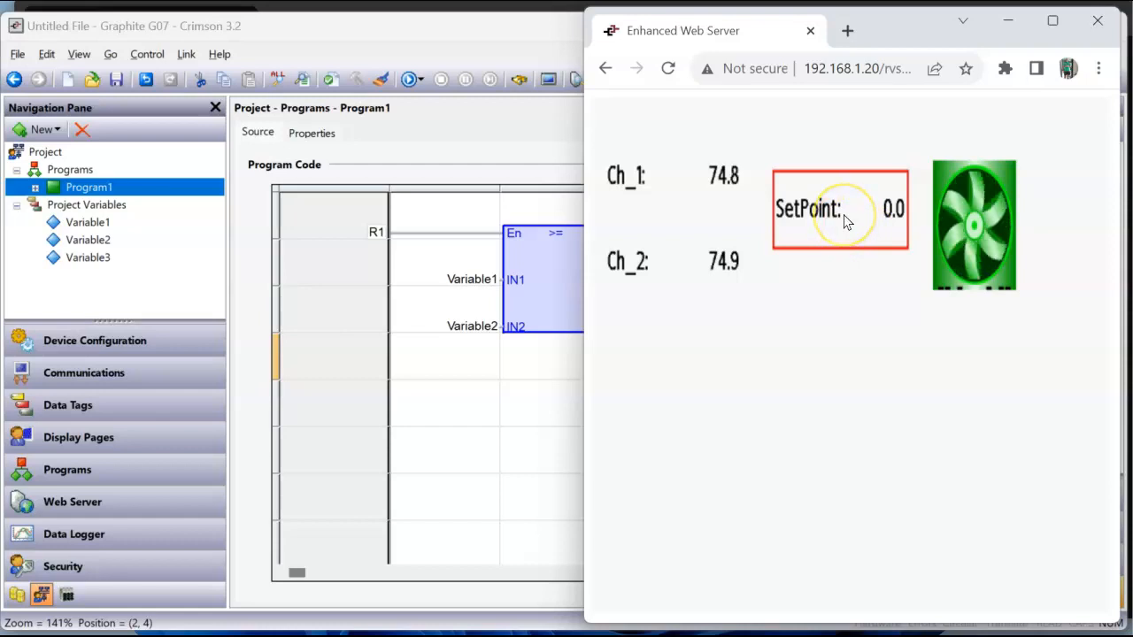
left_click(846, 221)
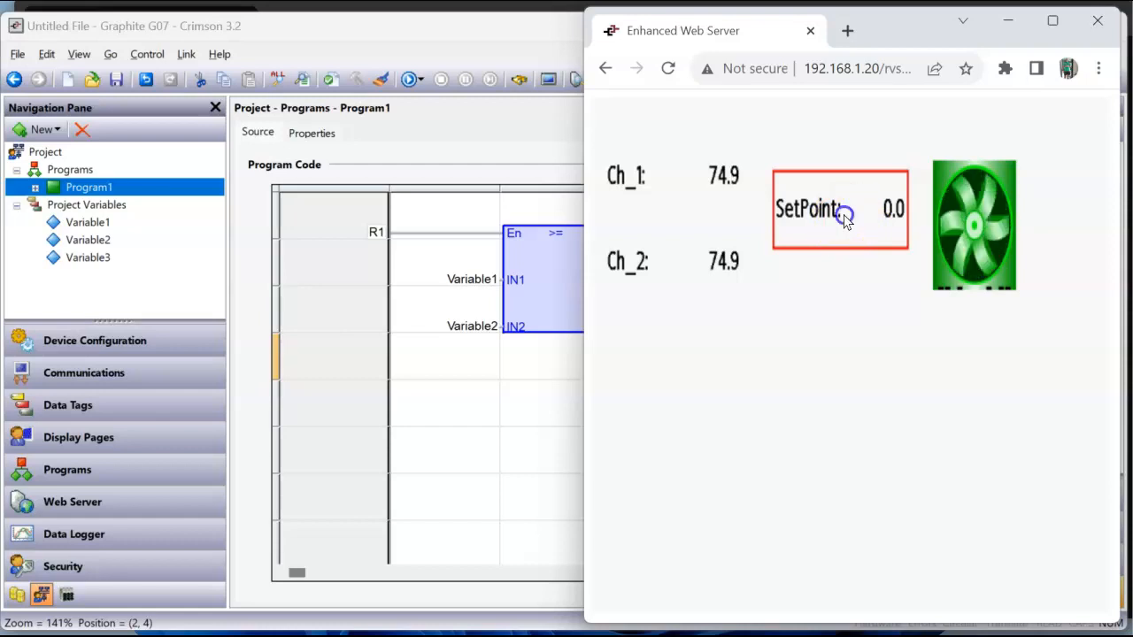
type("80")
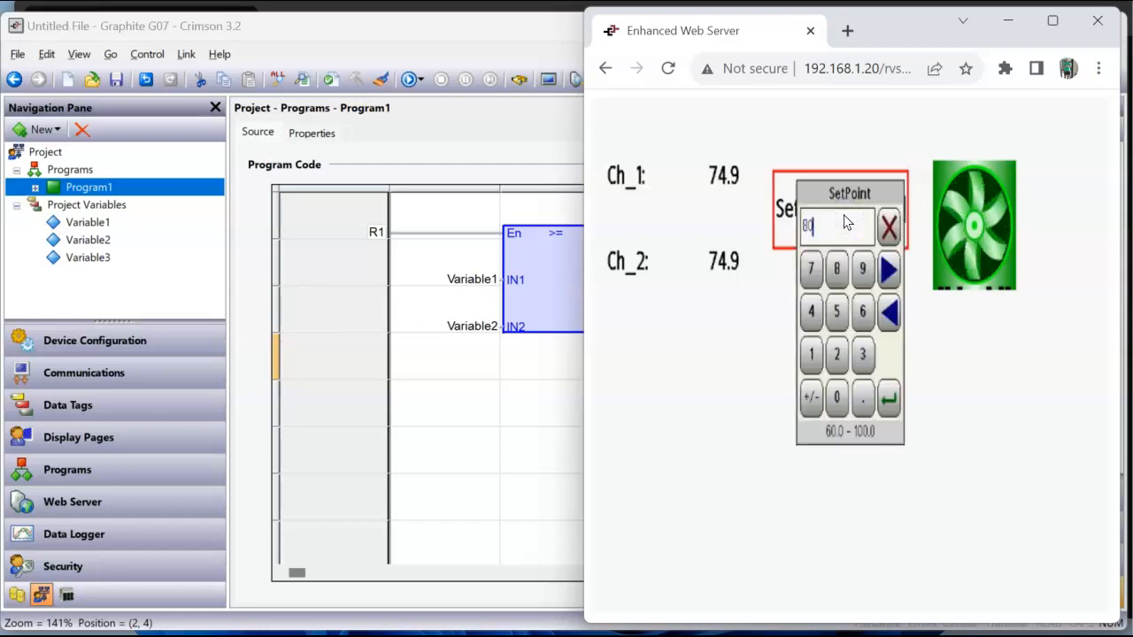
key("Return")
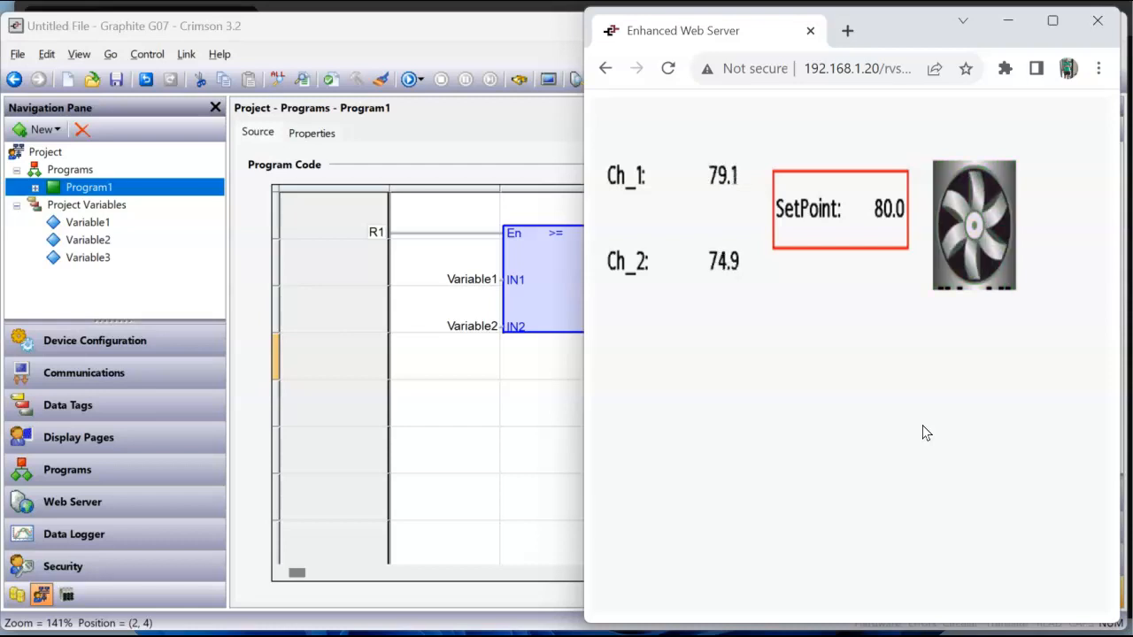
Step: Switch back to Crimson 3.2 and start debugging the ladder program online
left_click(520, 449)
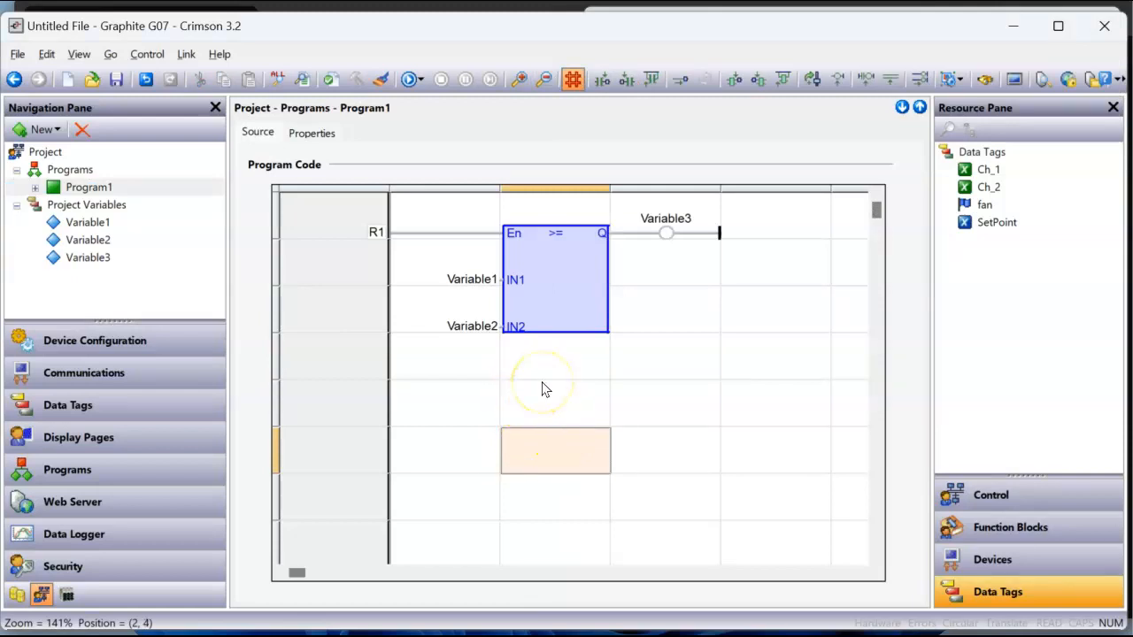
left_click(421, 83)
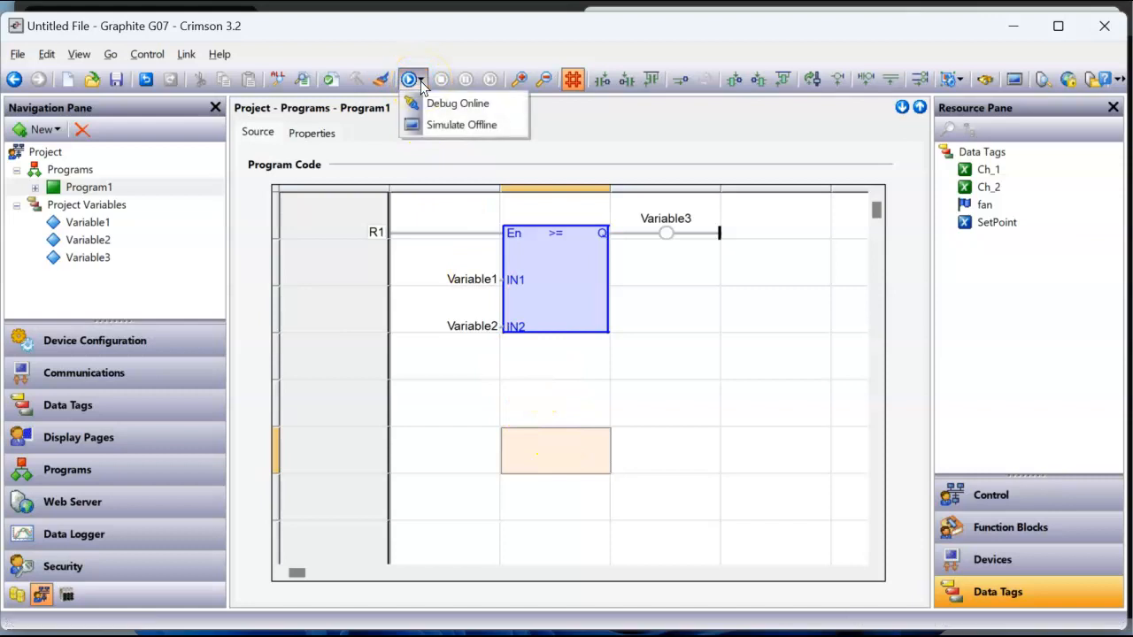
left_click(510, 108)
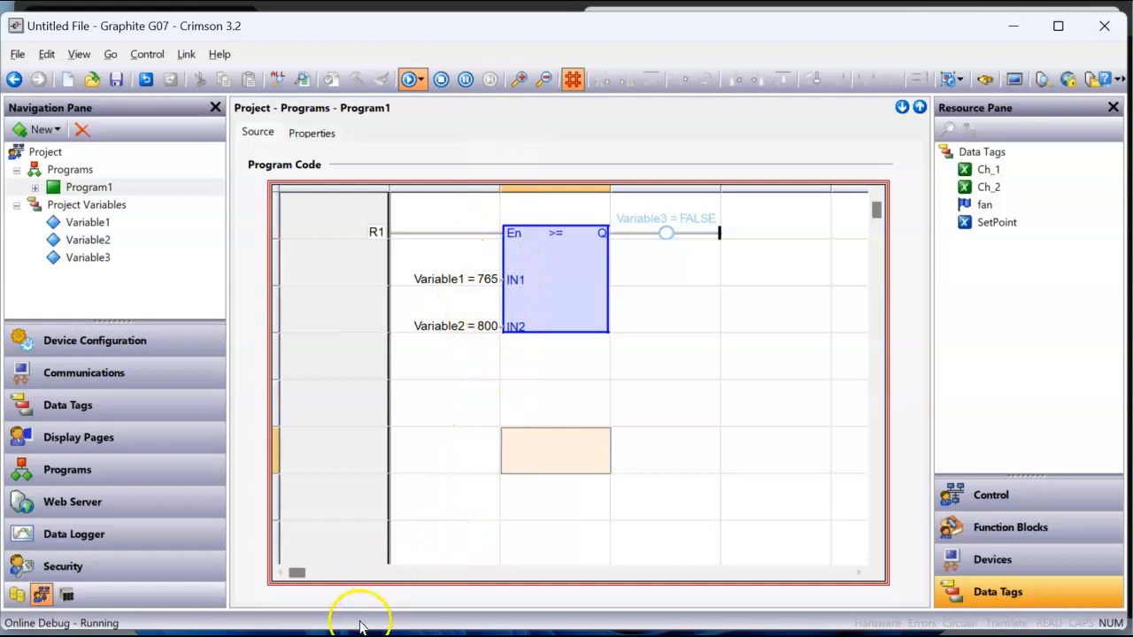
Step: Place the Enhanced Web Server window in Chrome beside the ladder comparison and set SetPoint to 85
left_click(324, 635)
left_click_drag(885, 30, 992, 26)
left_click_drag(689, 370, 768, 375)
mouse_move(1015, 26)
left_mouse_down()
mouse_move(1001, 19)
mouse_move(1011, 16)
left_mouse_up()
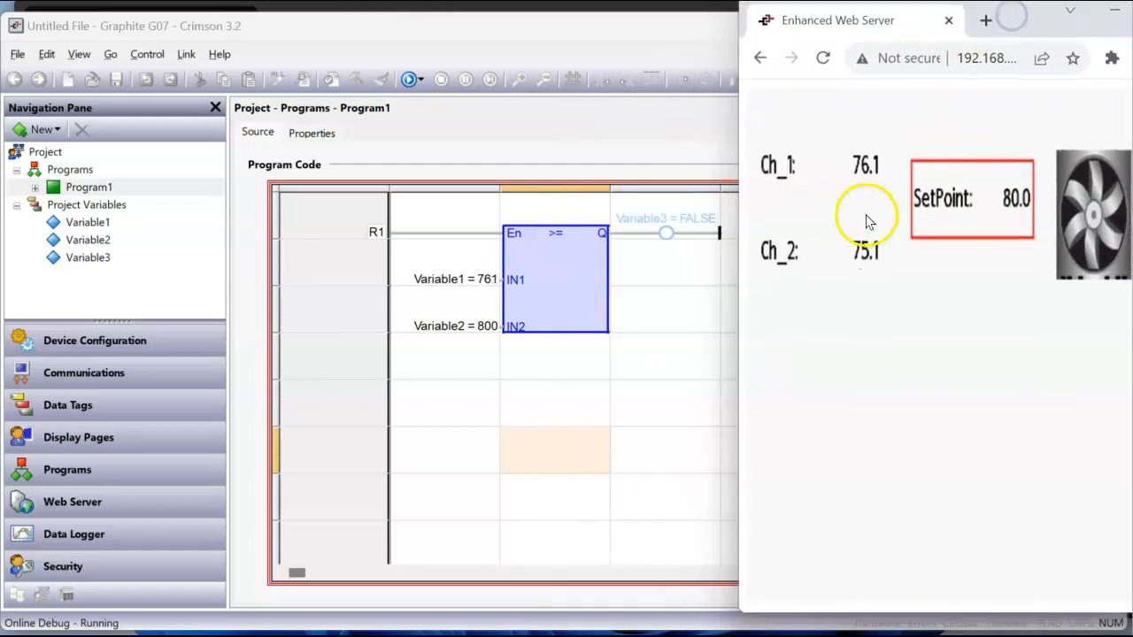
left_click(1014, 200)
type("8")
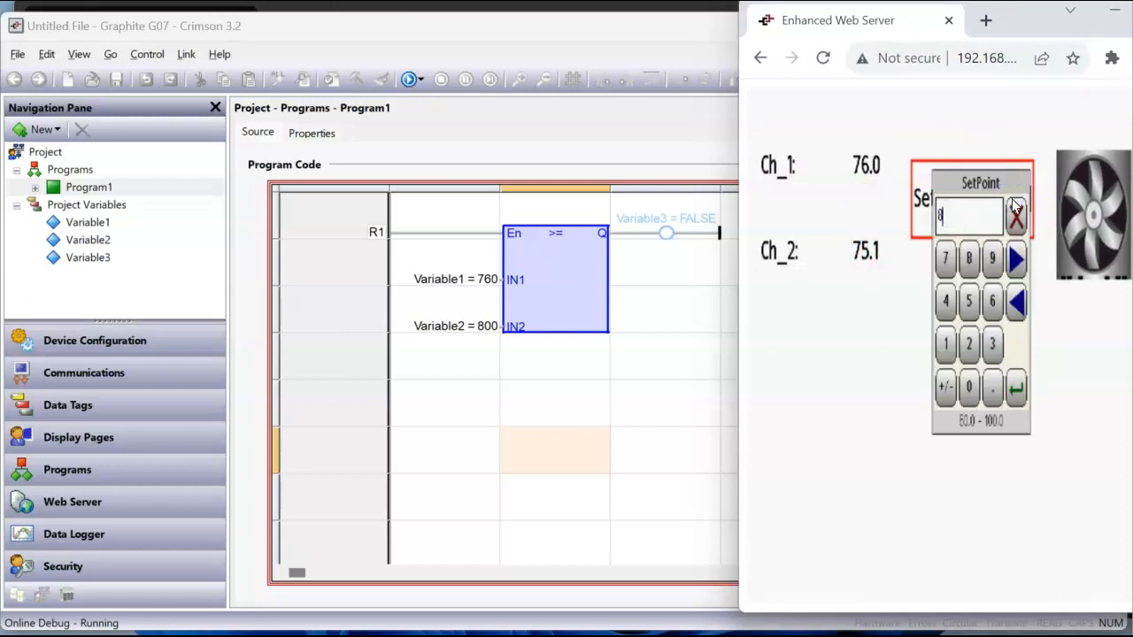
type("5")
key("Return")
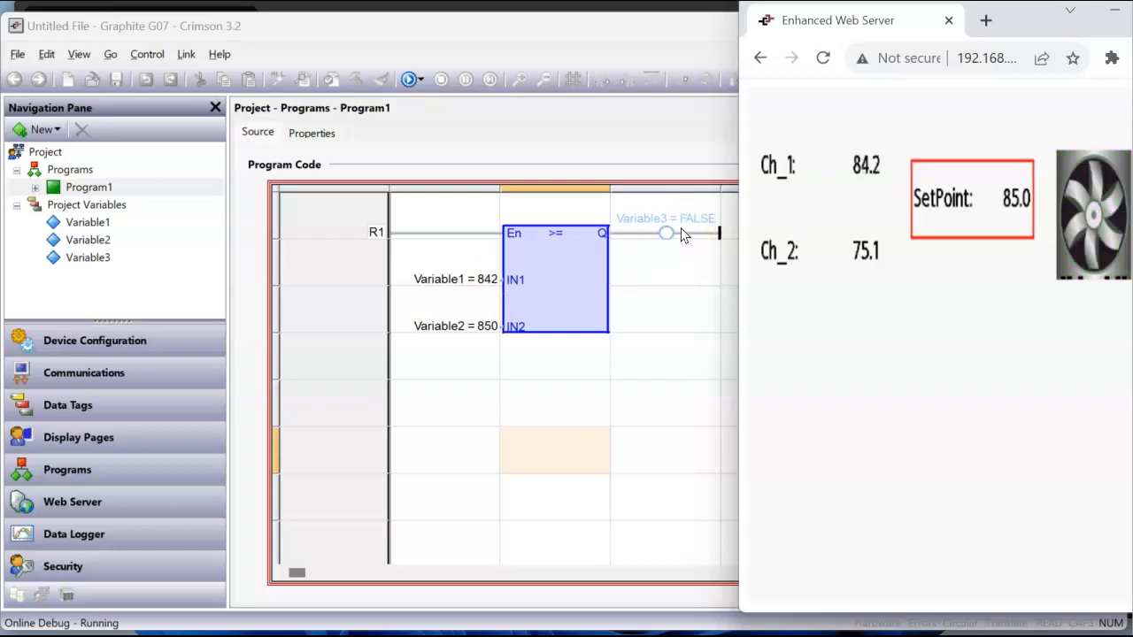
Step: Back in Crimson 3.2, review the Ch_1 tag's triggers and the if/else code of the non-ladder Program1
left_click(625, 376)
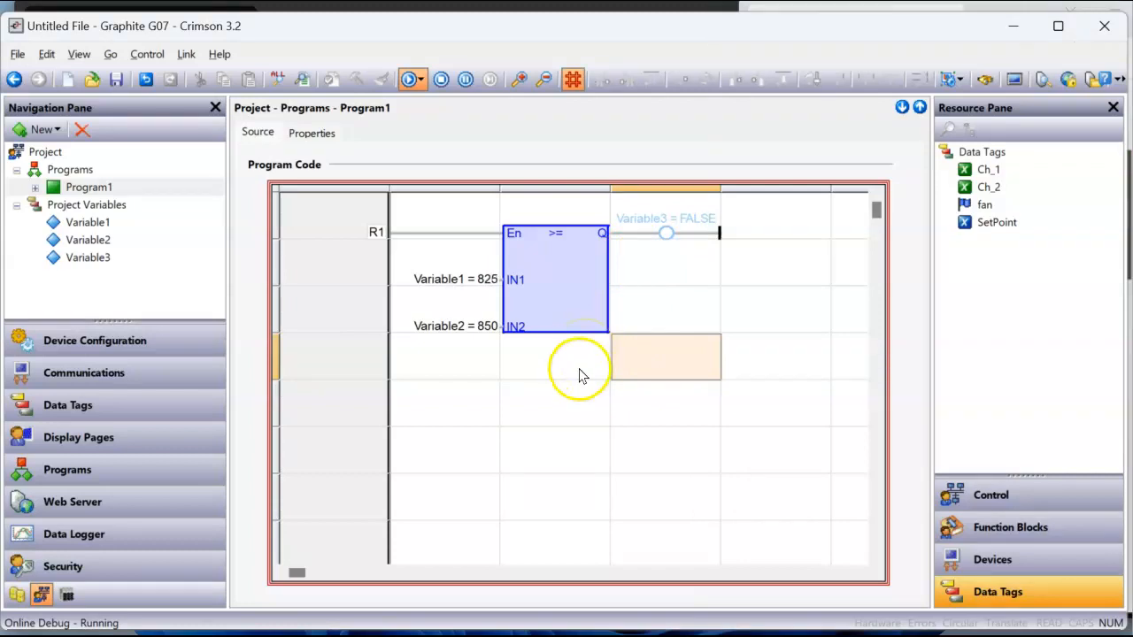
left_click(174, 405)
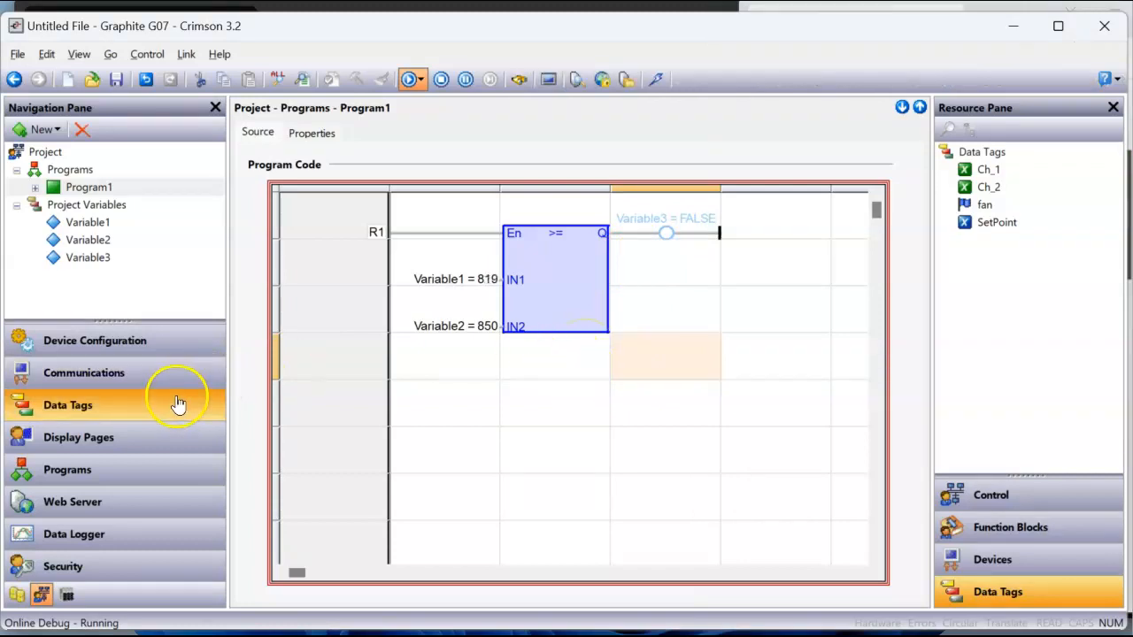
left_click(92, 175)
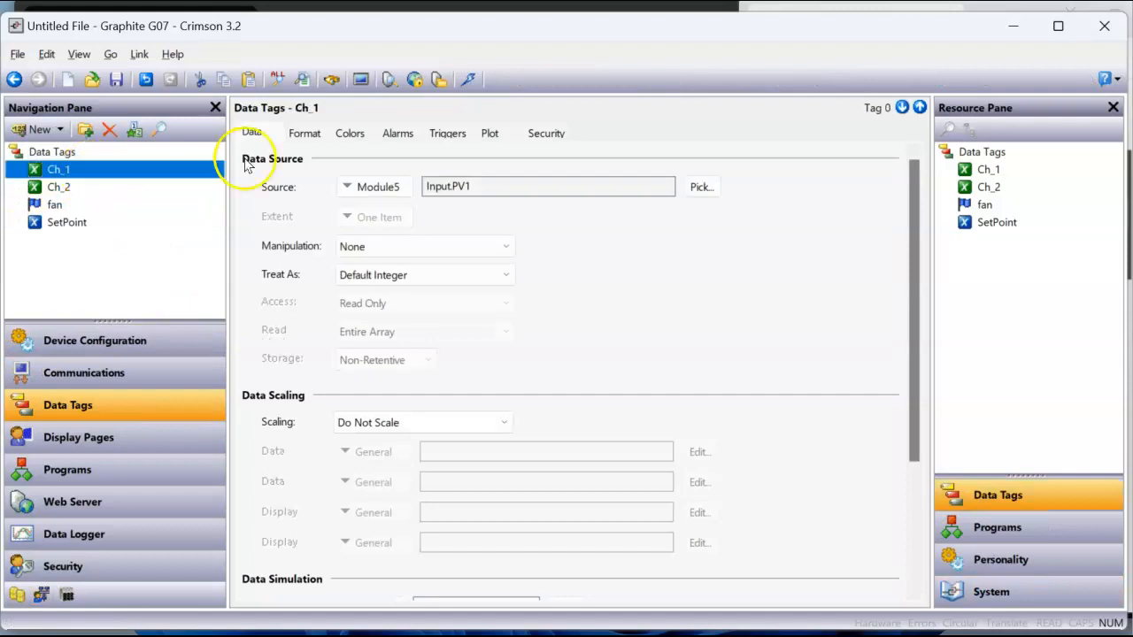
left_click(447, 132)
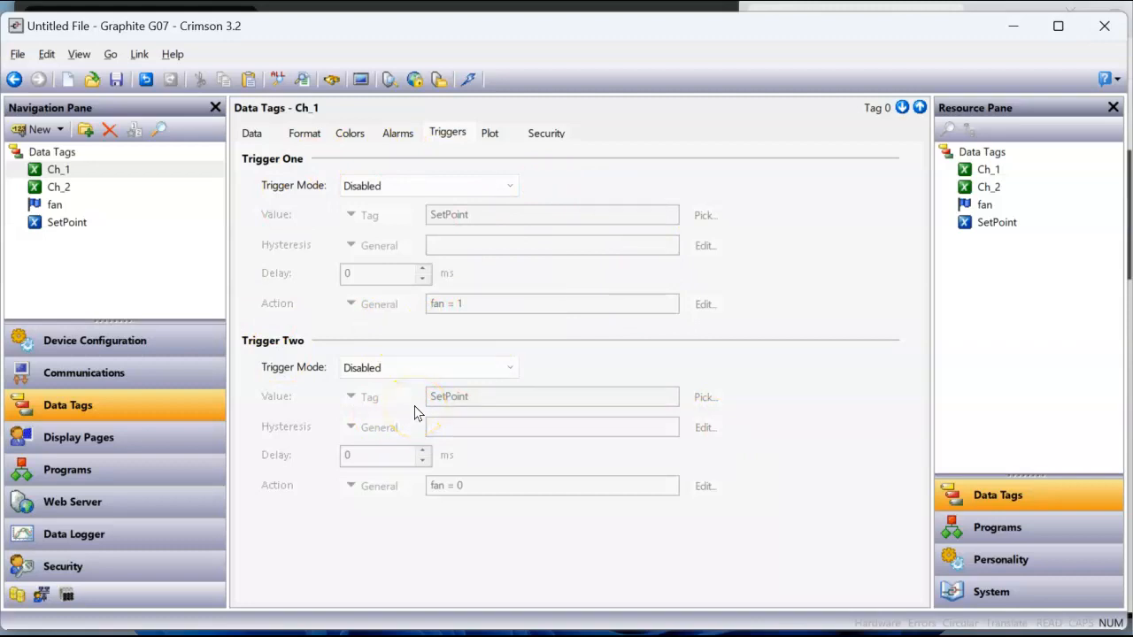
left_click(157, 470)
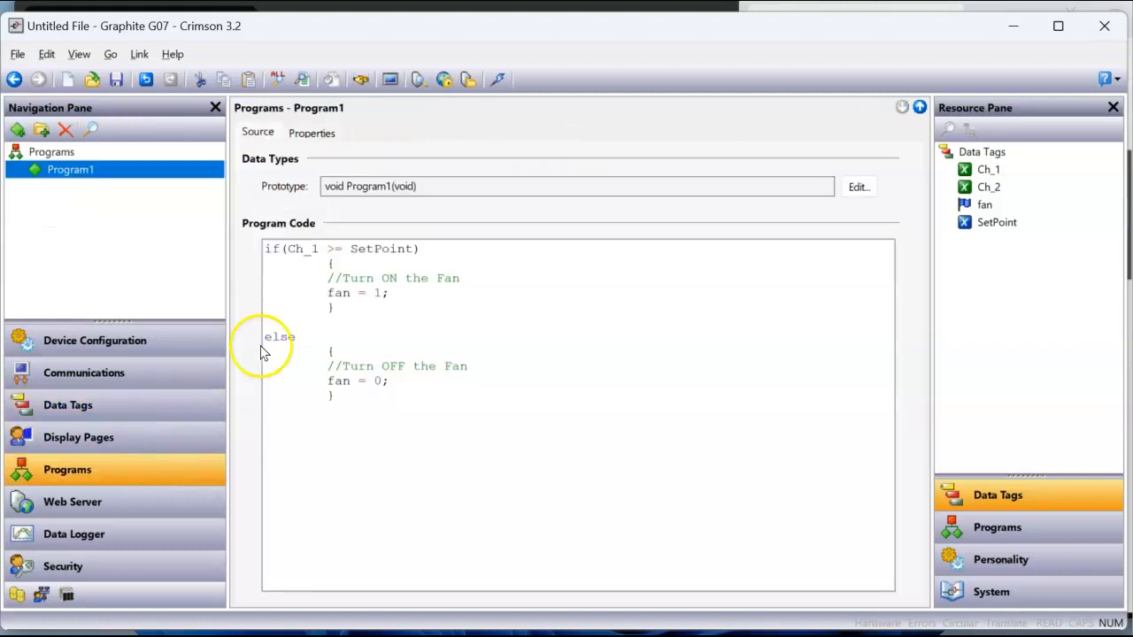
left_click(412, 398)
Step: Convert the control project's ladder Program1 to Structured Text
left_click(40, 595)
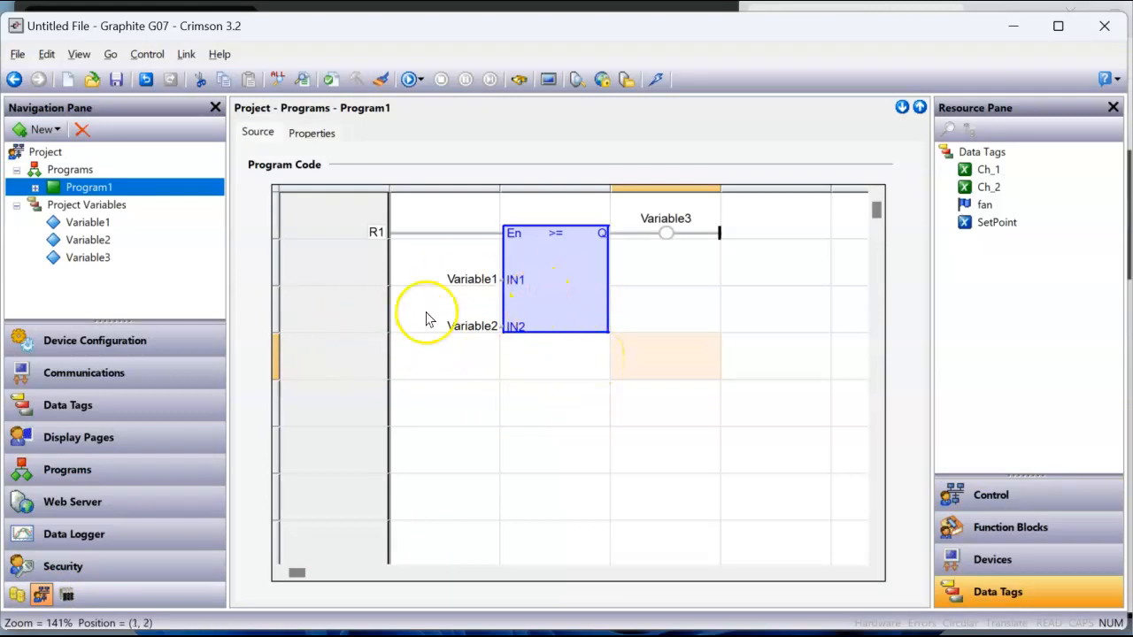
right_click(125, 189)
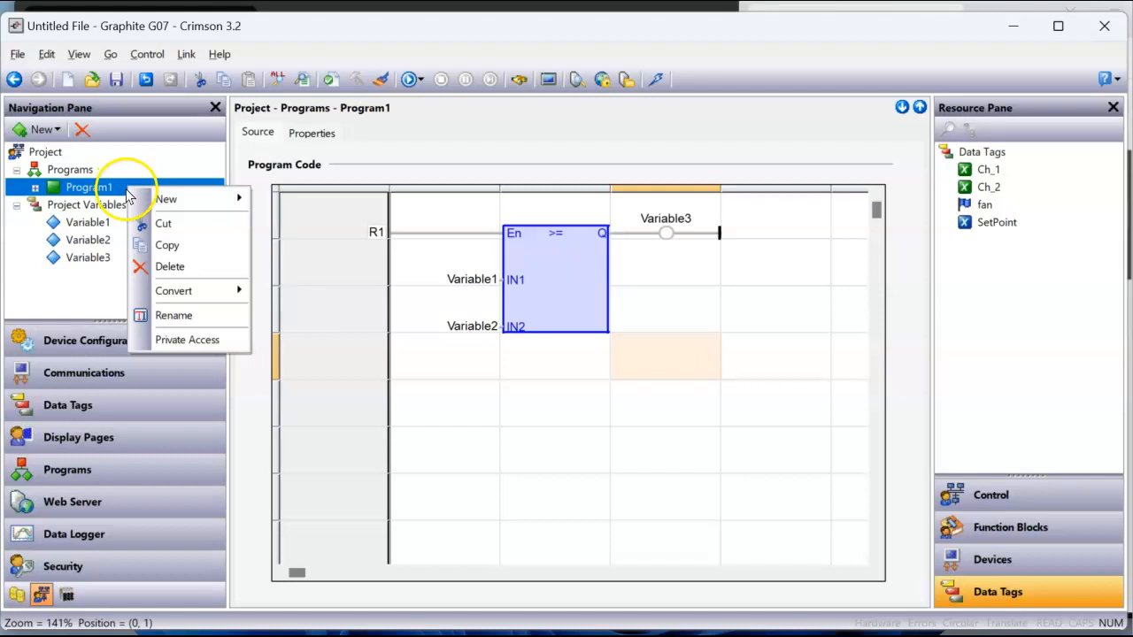
mouse_move(183, 288)
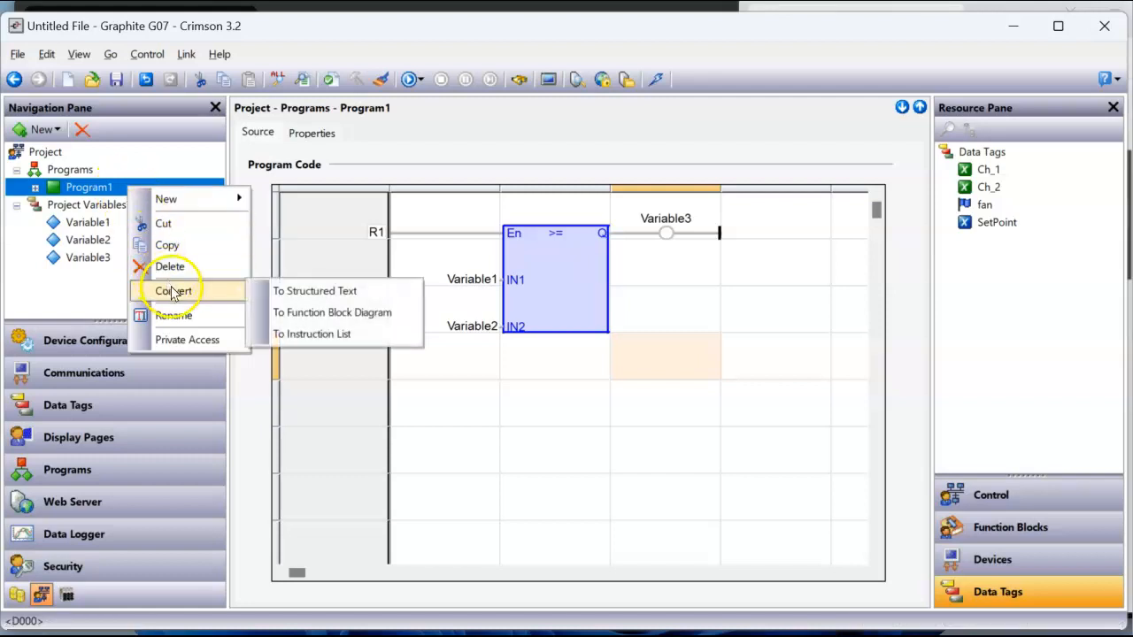
left_click(305, 292)
left_click(522, 341)
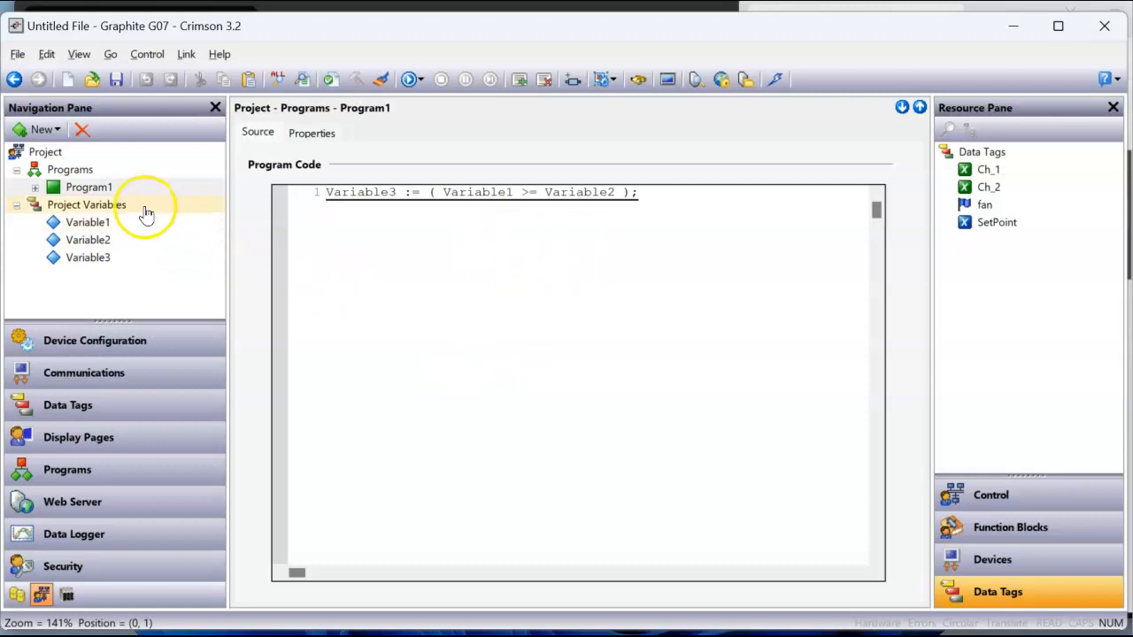
Step: Convert the control project's Program1 from Structured Text to Instruction List, accepting that the Undo list is cleared
right_click(129, 187)
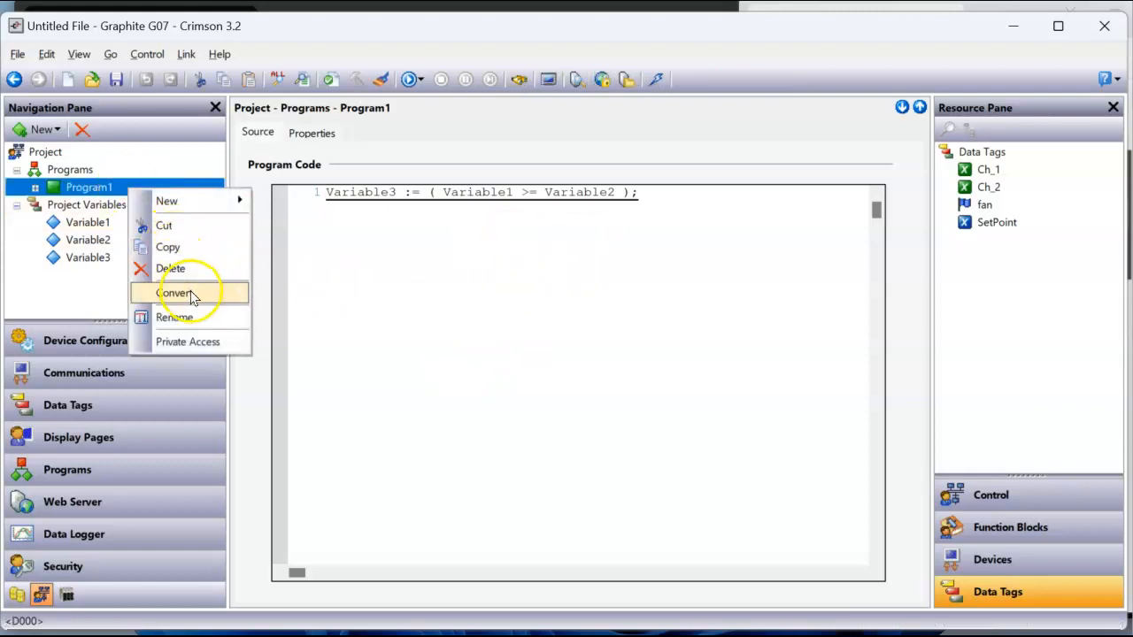
mouse_move(195, 295)
left_click(306, 336)
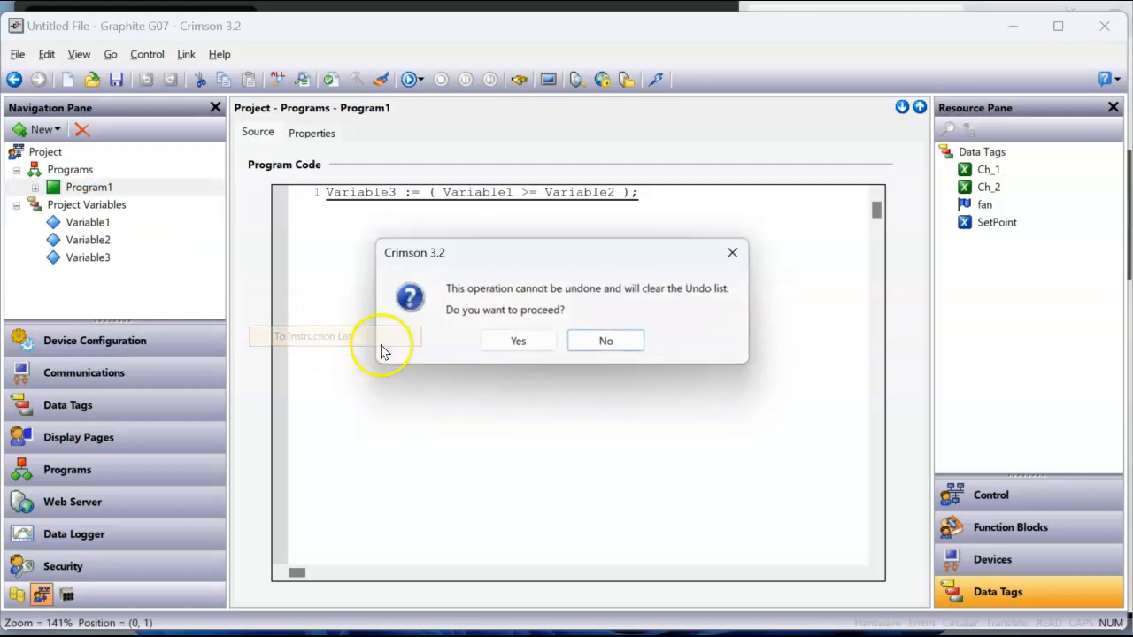
left_click(522, 340)
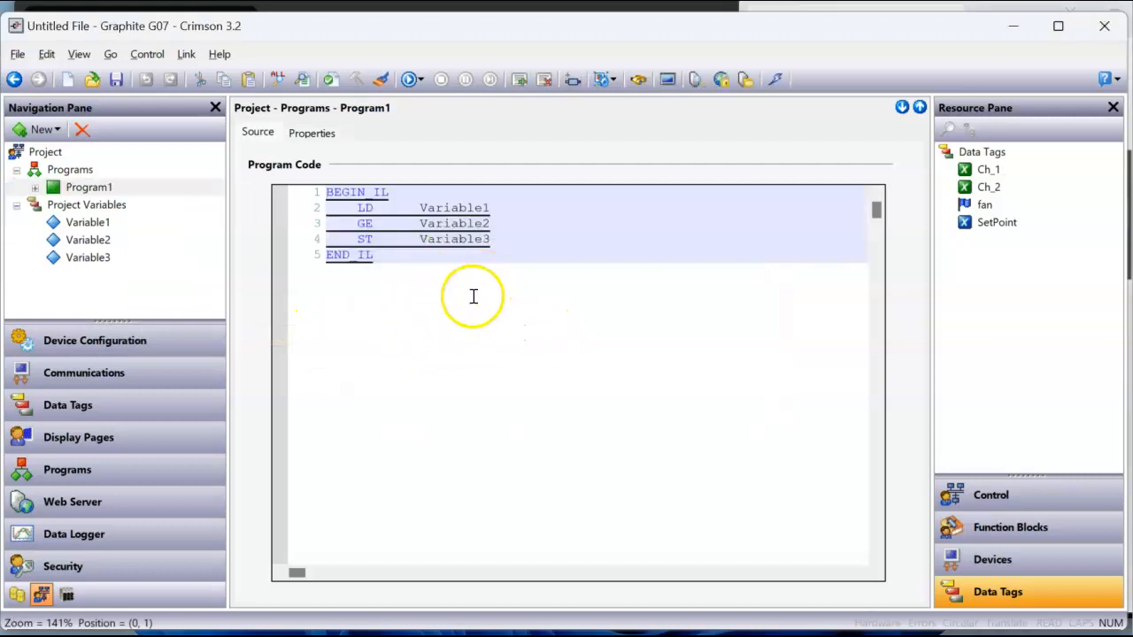
Step: Convert the control project's Program1 from Instruction List to a Function Block Diagram
right_click(136, 189)
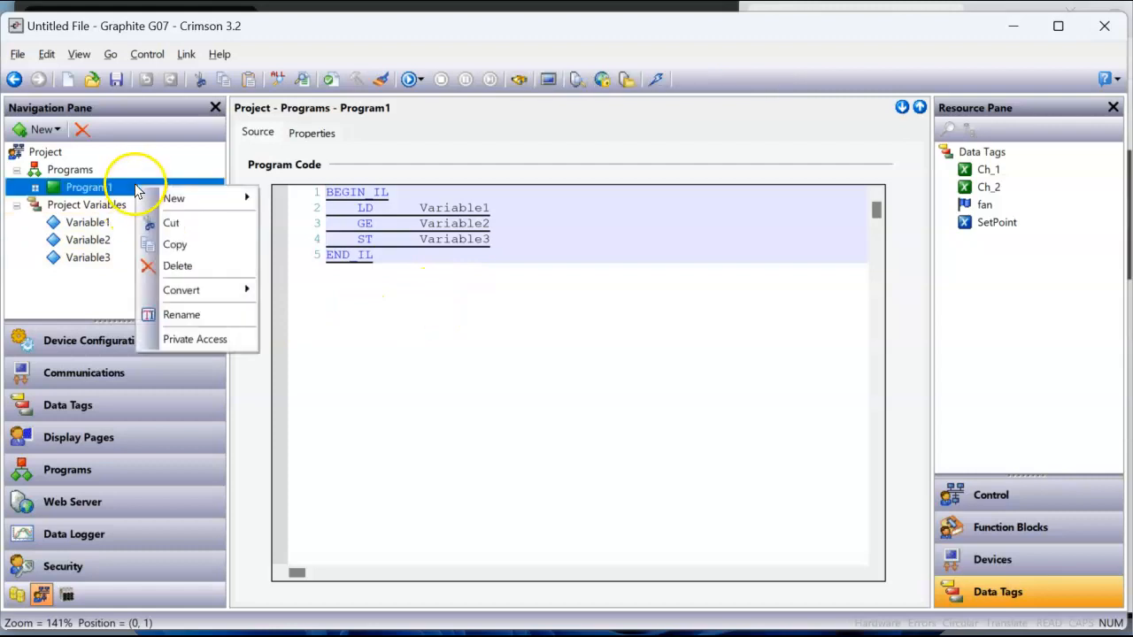
mouse_move(202, 292)
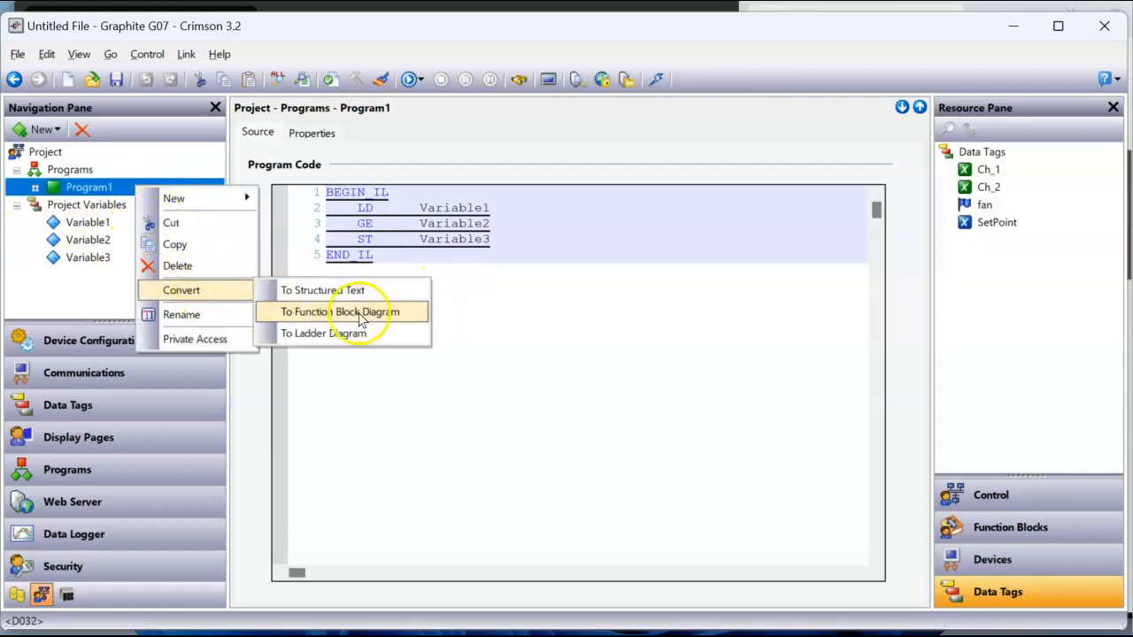
left_click(362, 311)
left_click(544, 342)
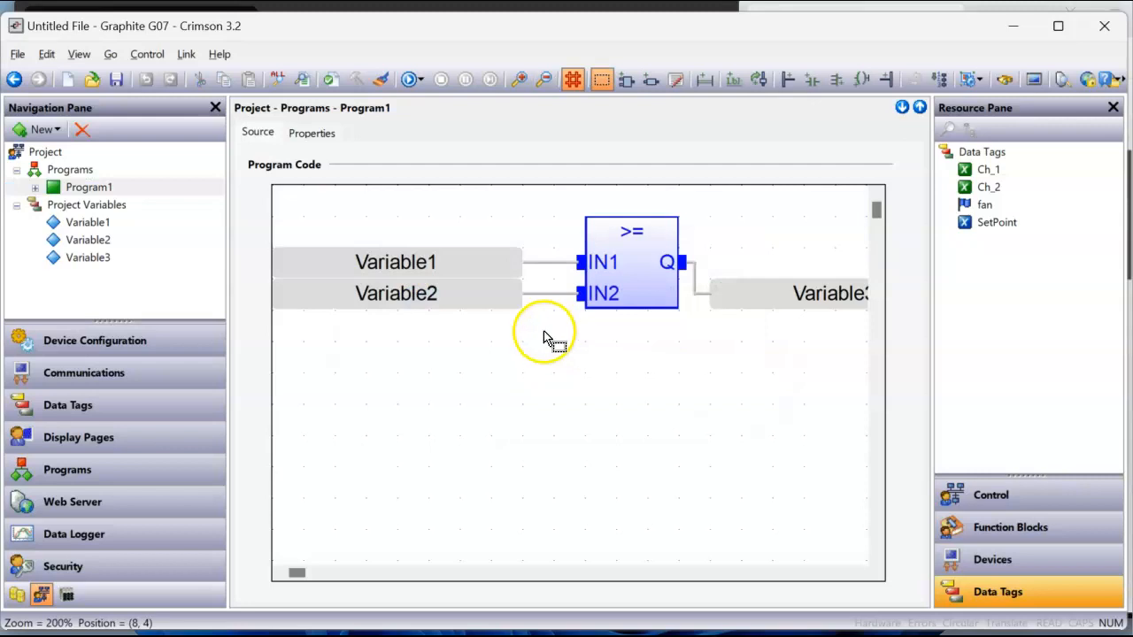
scroll(602, 374, "down", 1)
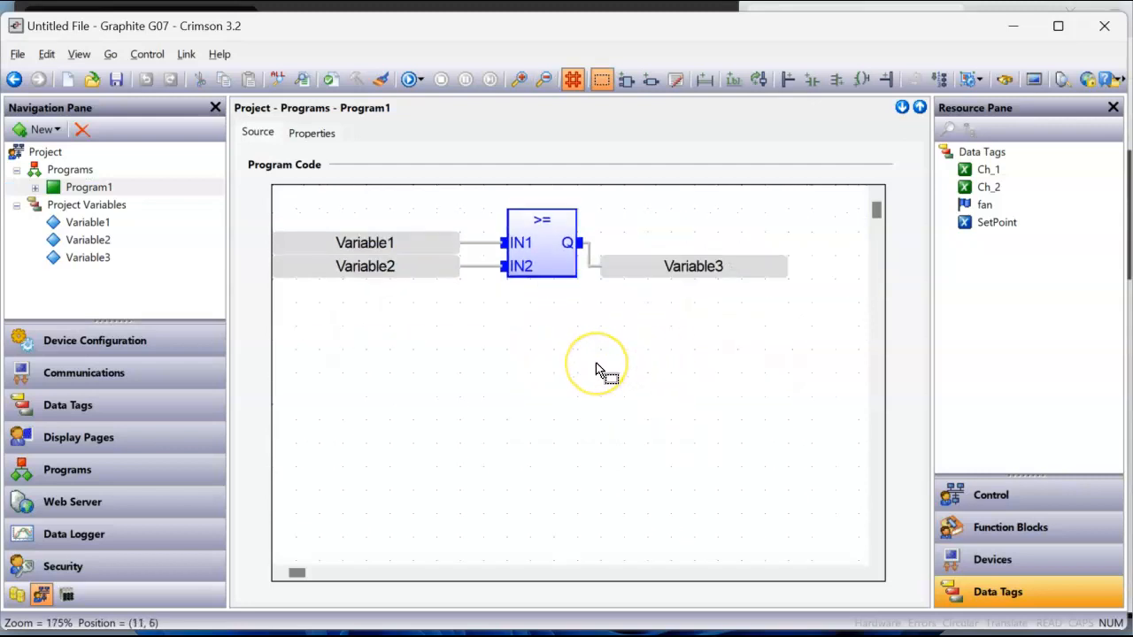
Step: Check Program1's syntax and debug it online, updating the target device with the current database and comparing the values with the Enhanced Web Server in Chrome
left_click(330, 79)
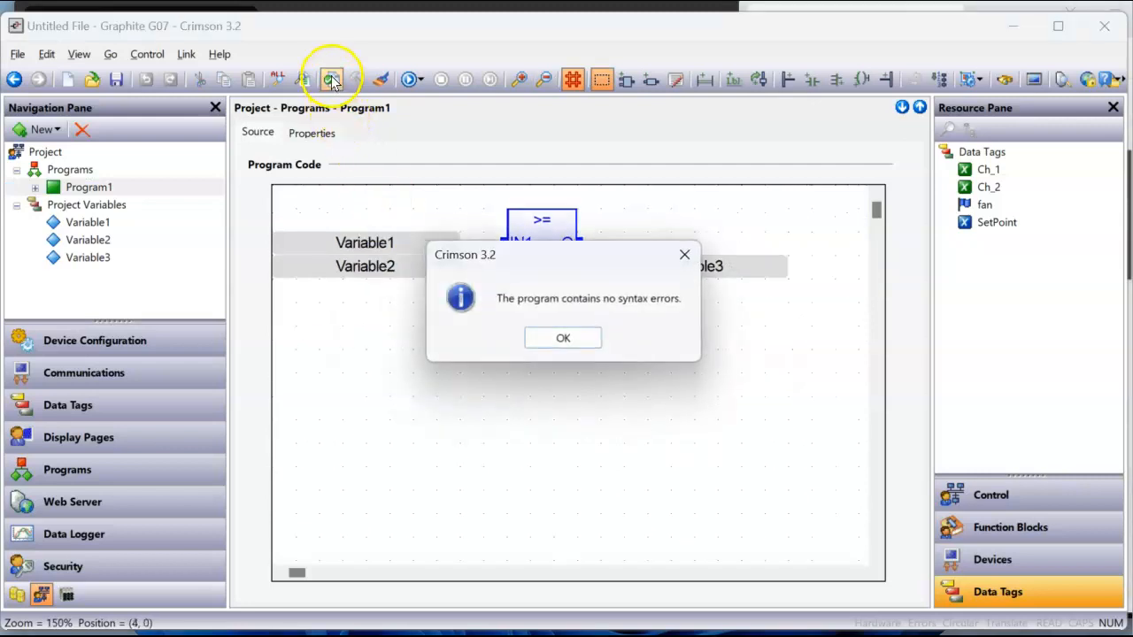
left_click(554, 348)
left_click(417, 79)
left_click(431, 105)
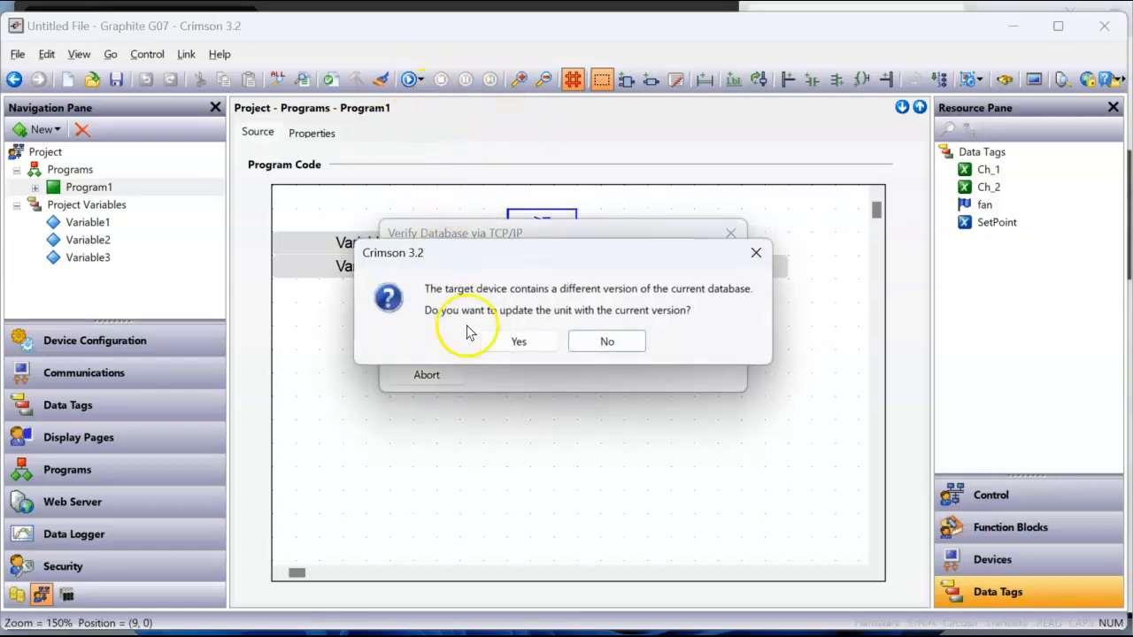
left_click(520, 345)
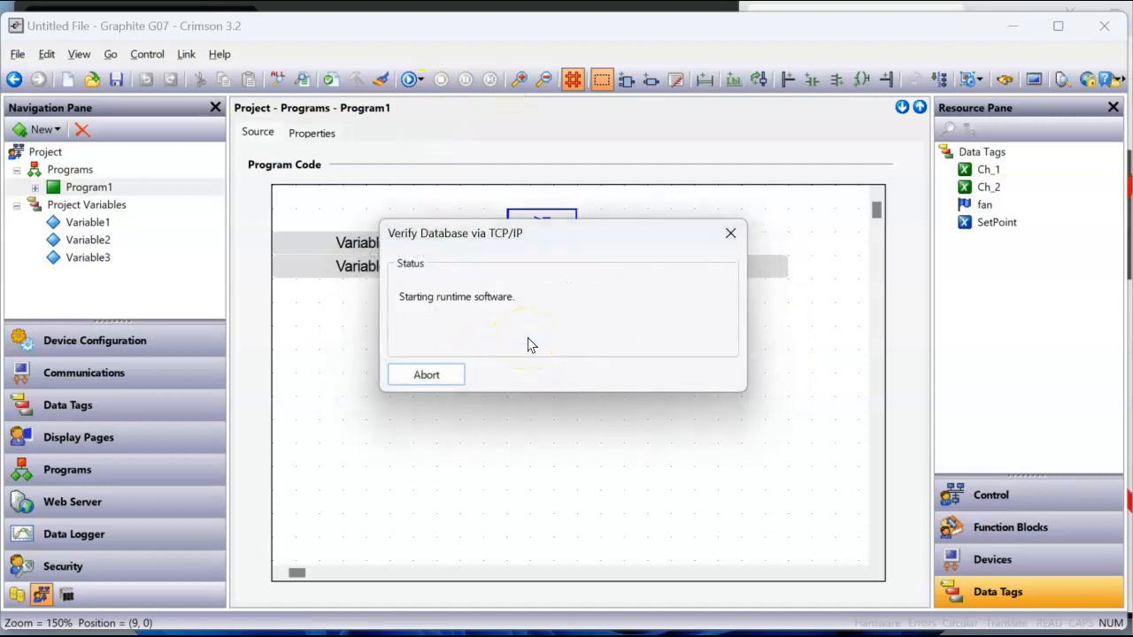
key("alt+Tab")
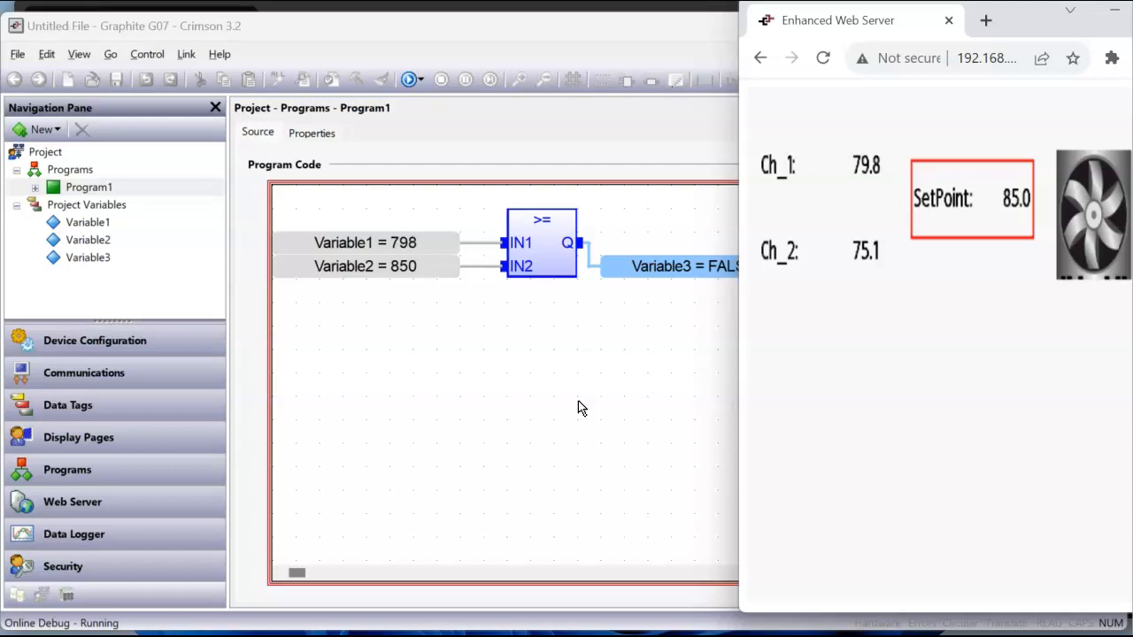
left_click(701, 497)
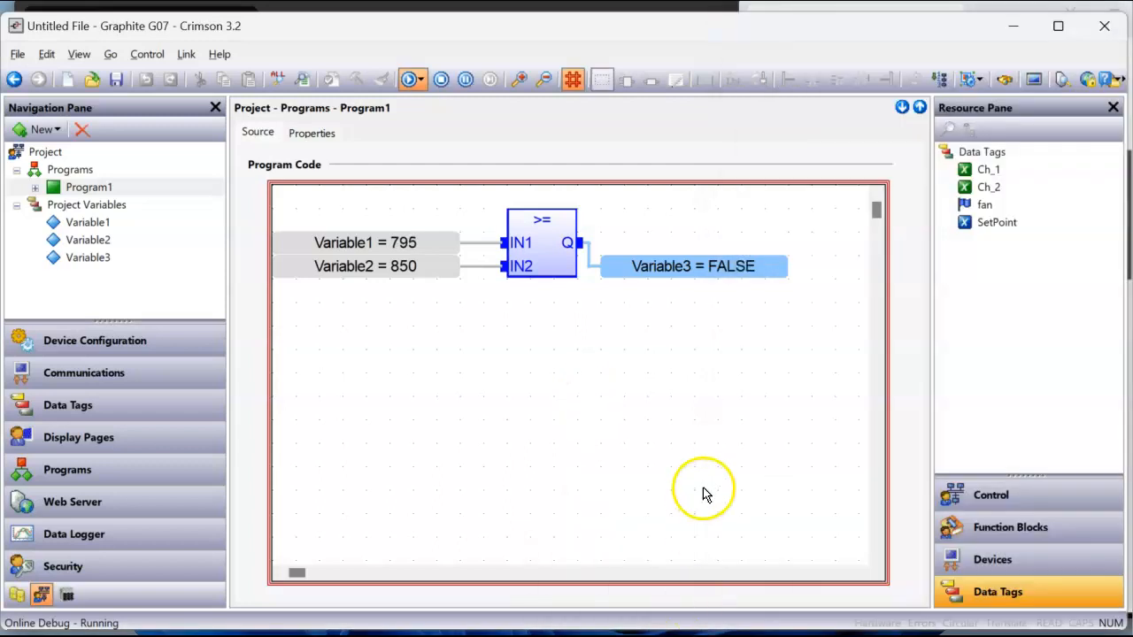
Step: Save the database as G07_231011 in the Temp folder as a Crimson 3.2 database
left_click(17, 54)
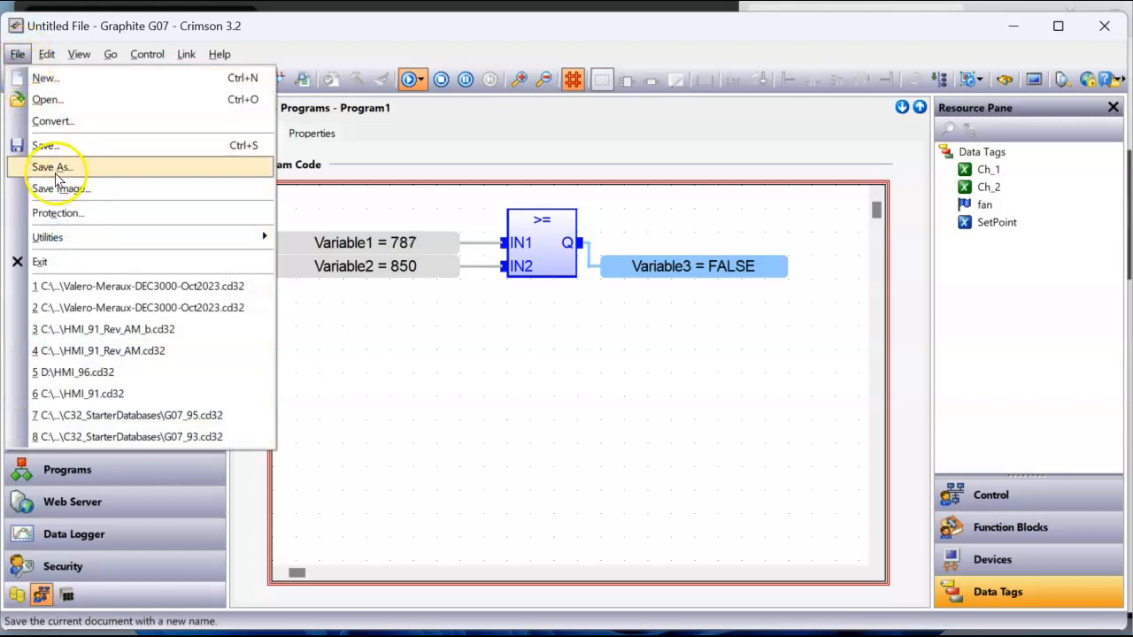
left_click(53, 168)
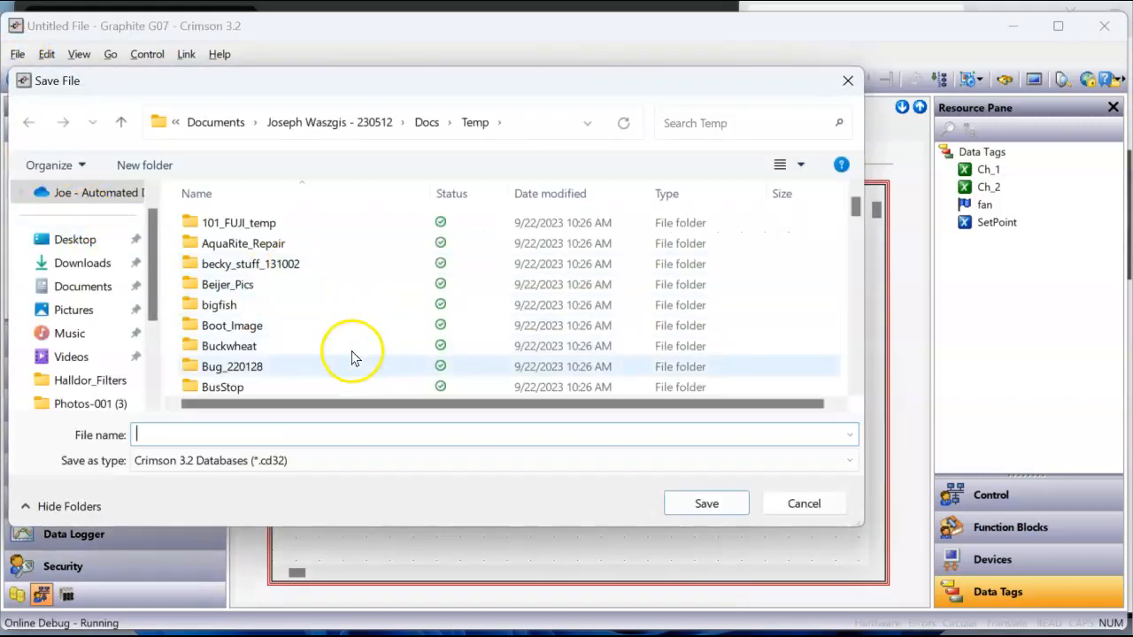
type("G0")
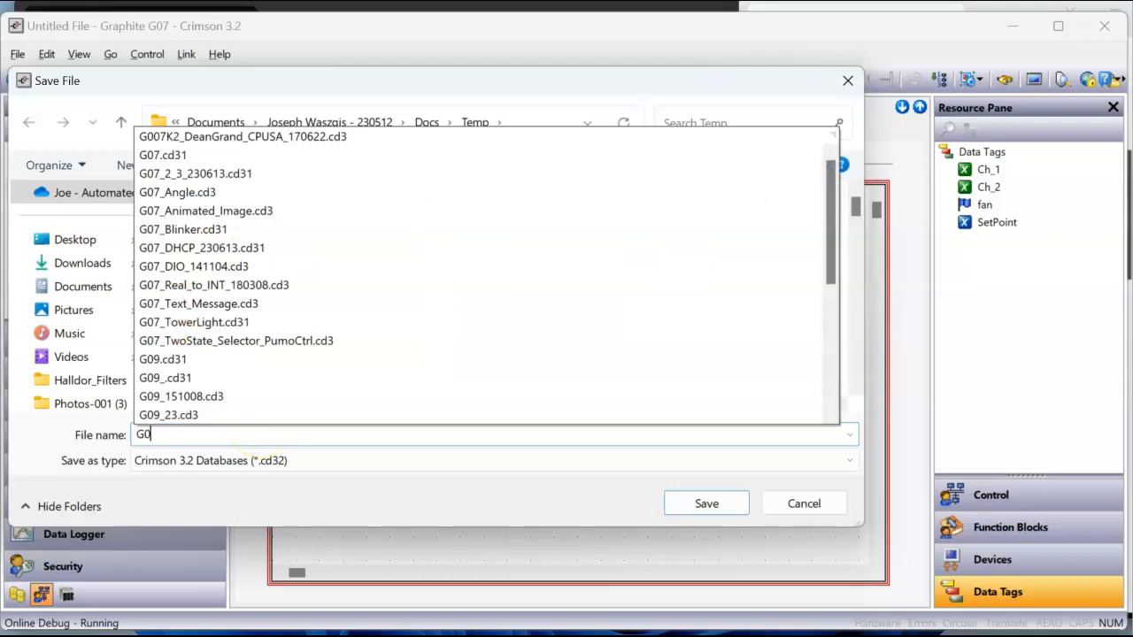
type("7_")
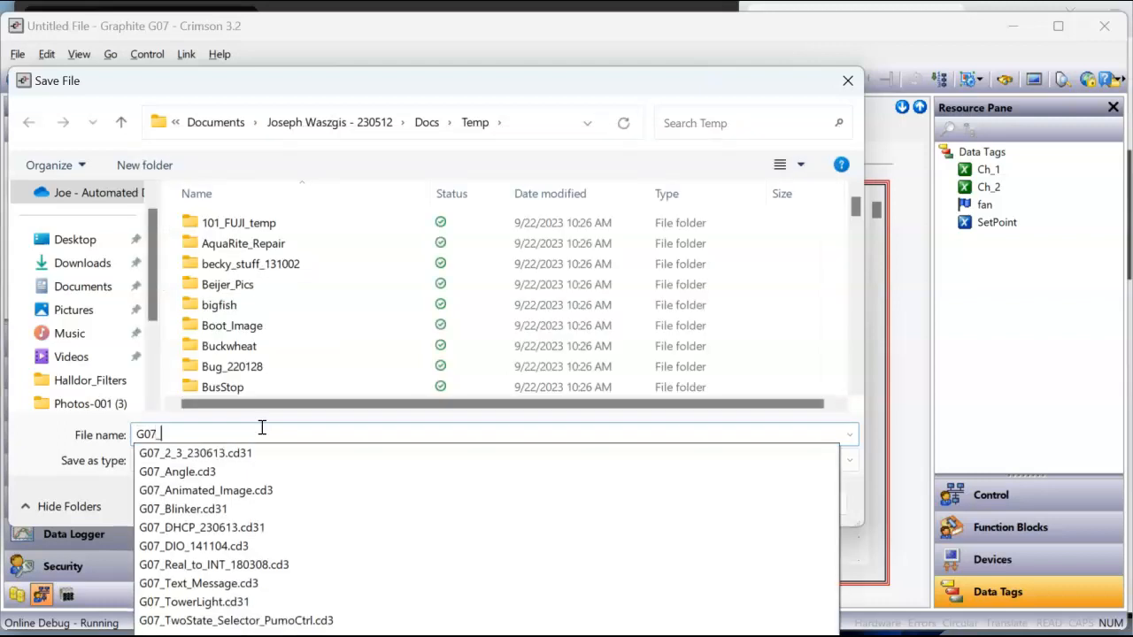
type("230")
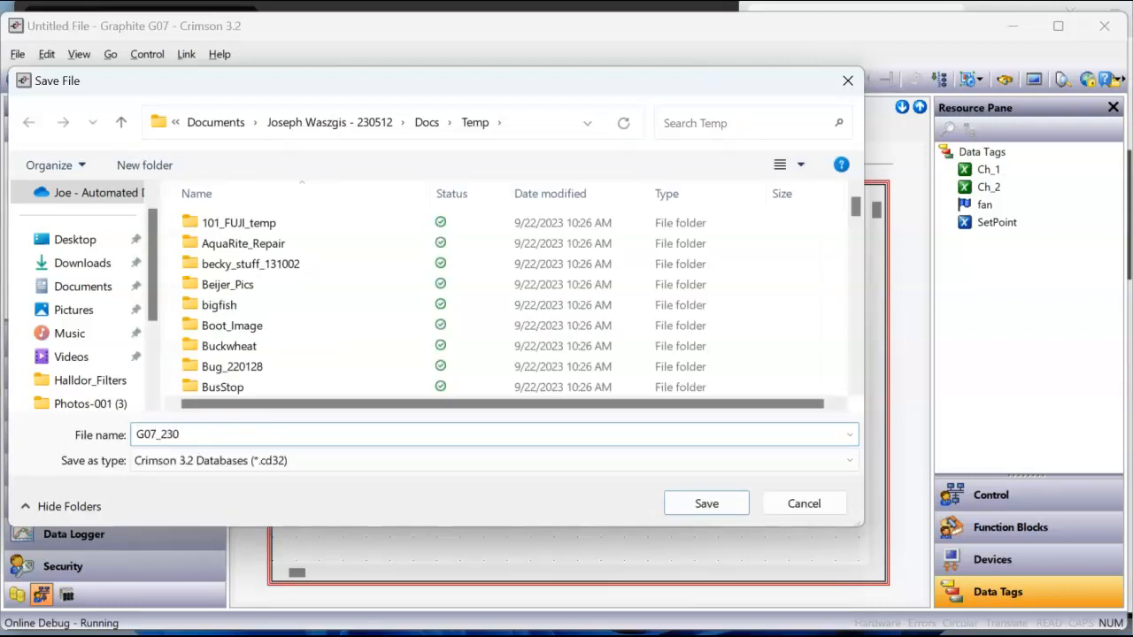
key("Return")
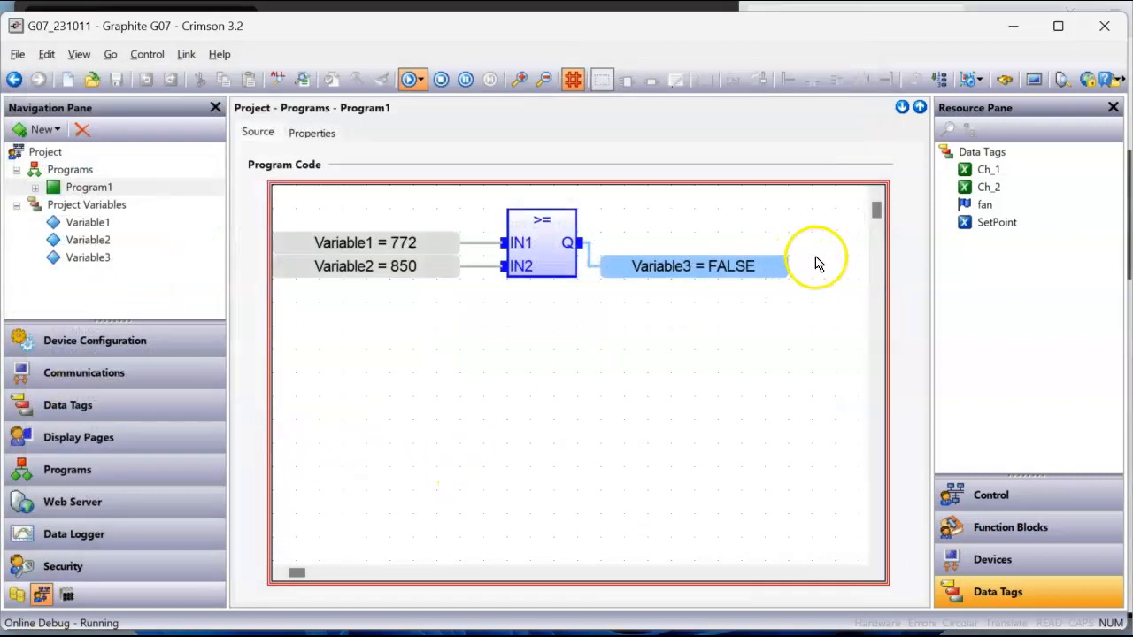
Step: Set the link options to send the database to the emulator instead of the TCP/IP device
left_click(188, 54)
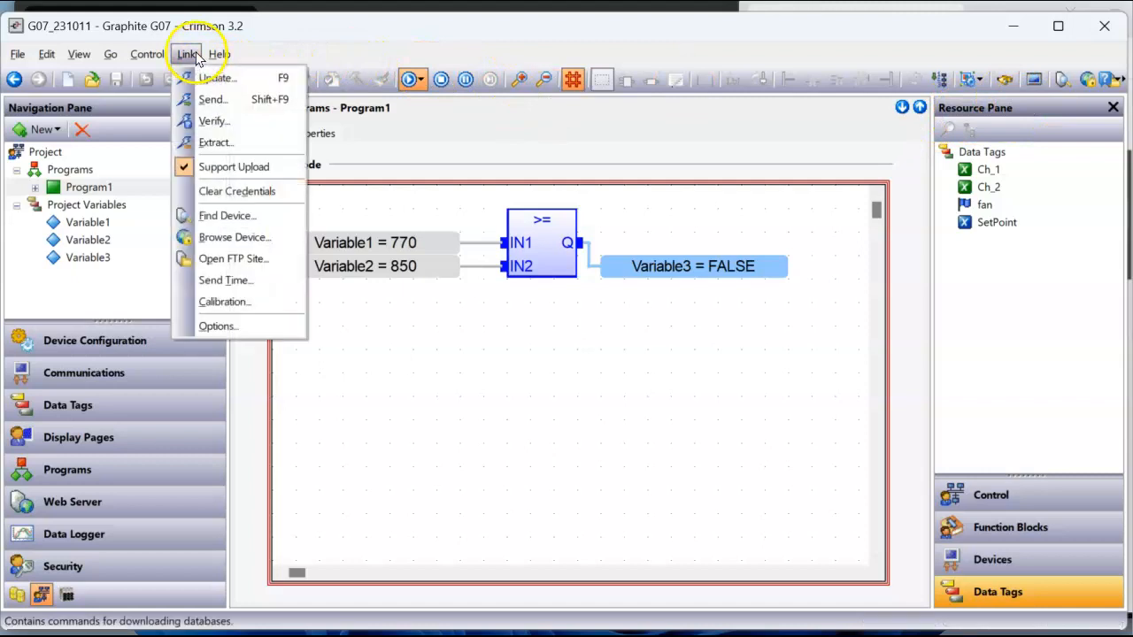
left_click(228, 324)
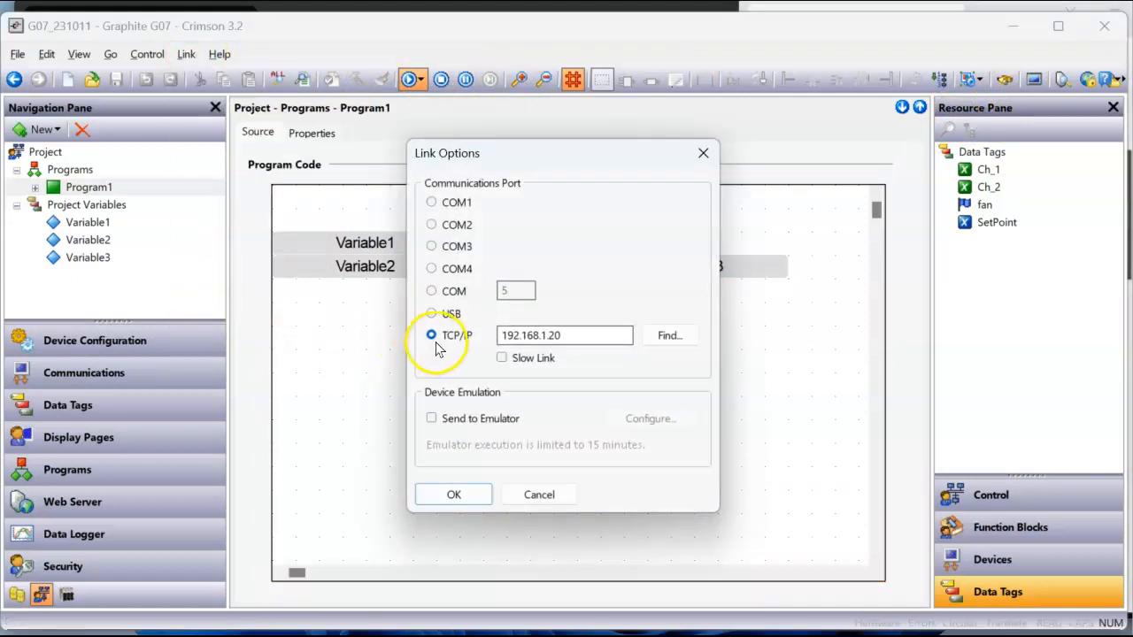
left_click(433, 420)
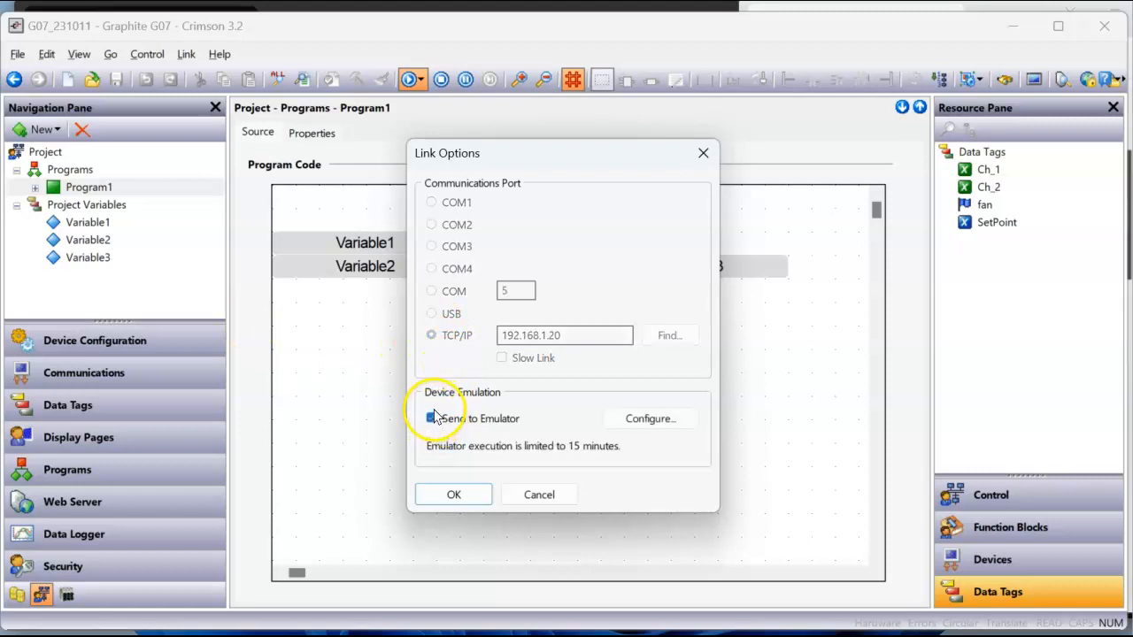
left_click(453, 496)
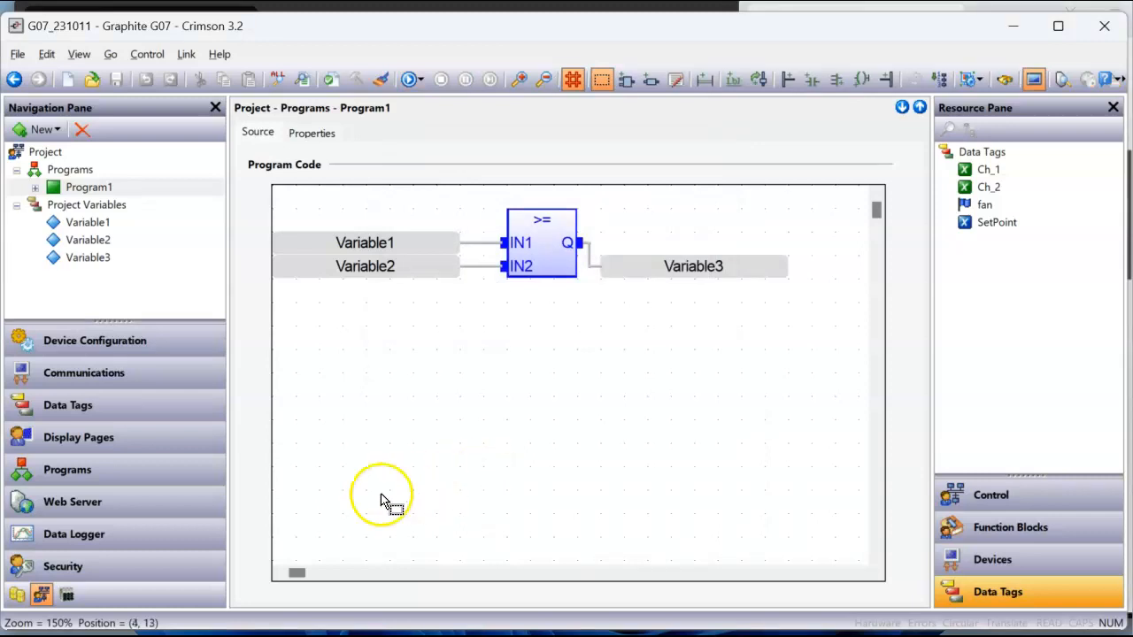
Step: Change the Ch_1 data tag's source to Internal and treat it as a Signed Integer
left_click(141, 414)
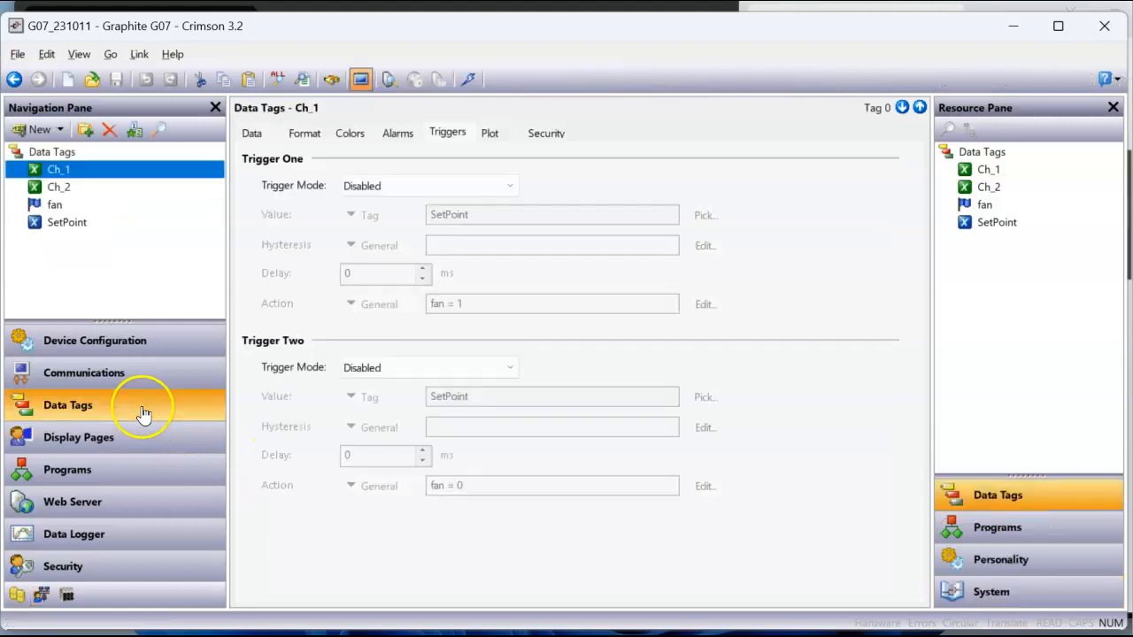
left_click(251, 134)
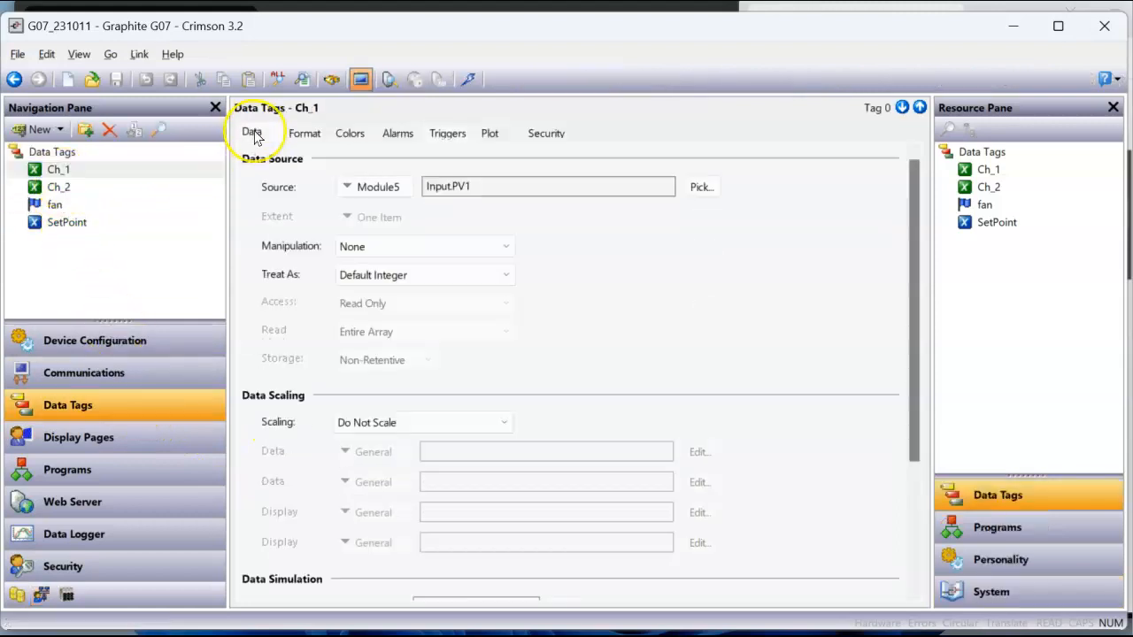
left_click(399, 190)
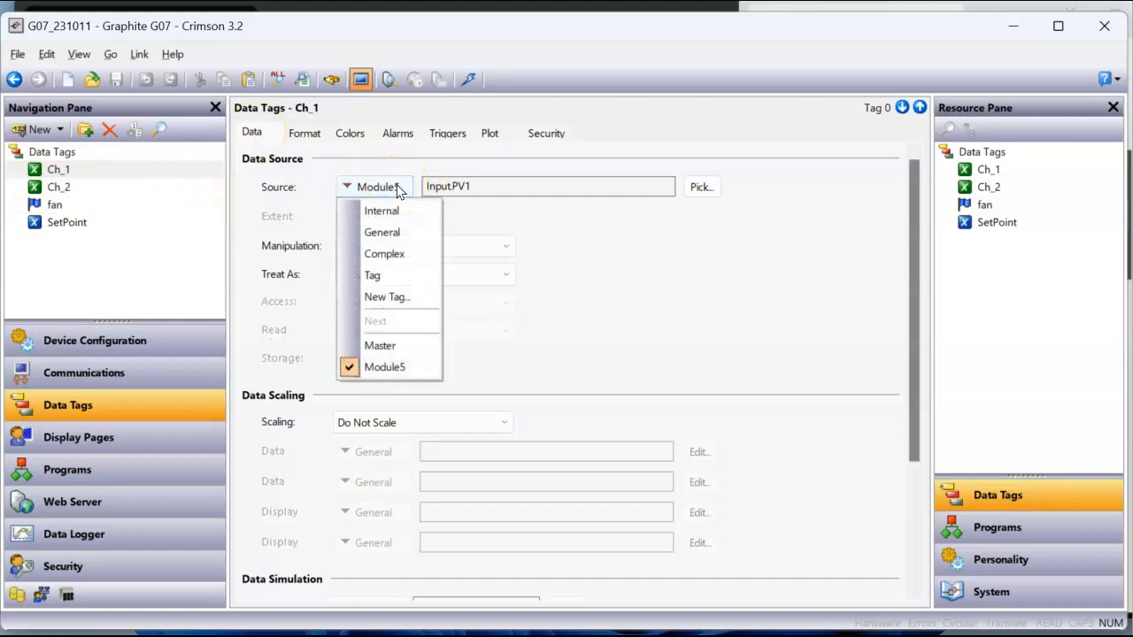
left_click(387, 211)
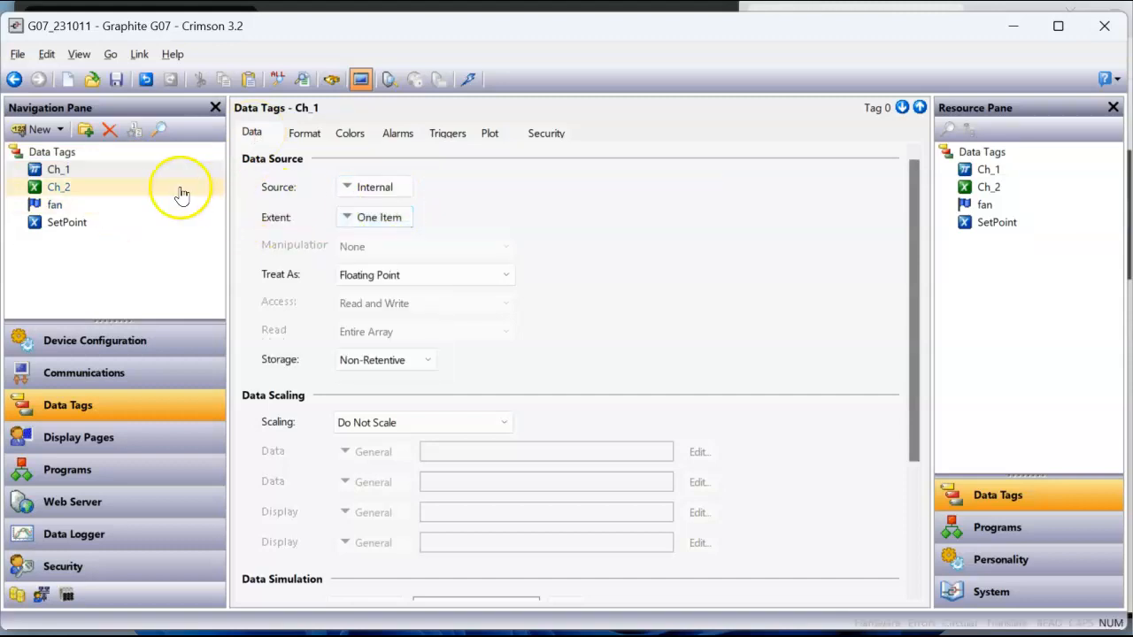
left_click(416, 276)
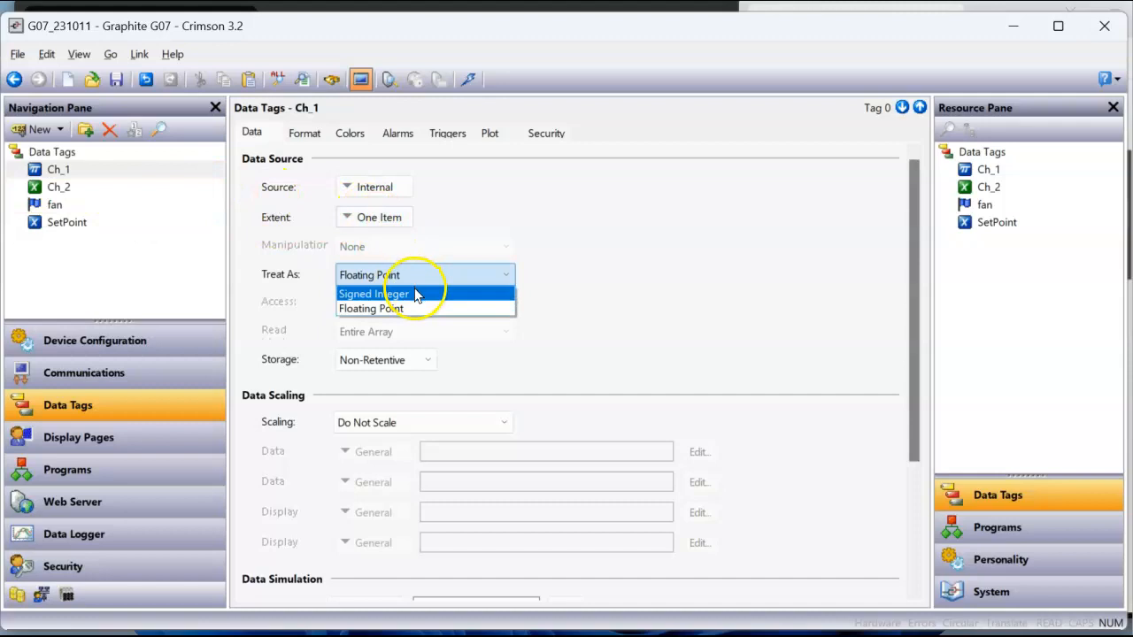
left_click(418, 294)
Step: Change the Ch_2 data tag's source to Internal and treat it as a Signed Integer
left_click(108, 188)
left_click(361, 188)
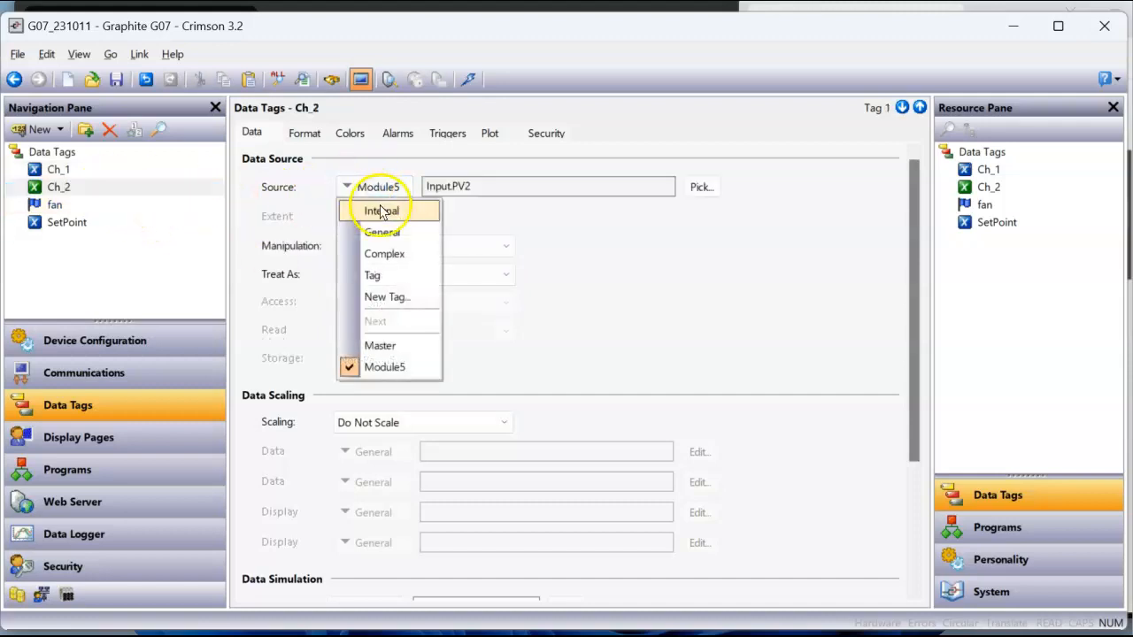
left_click(380, 211)
left_click(416, 274)
left_click(423, 295)
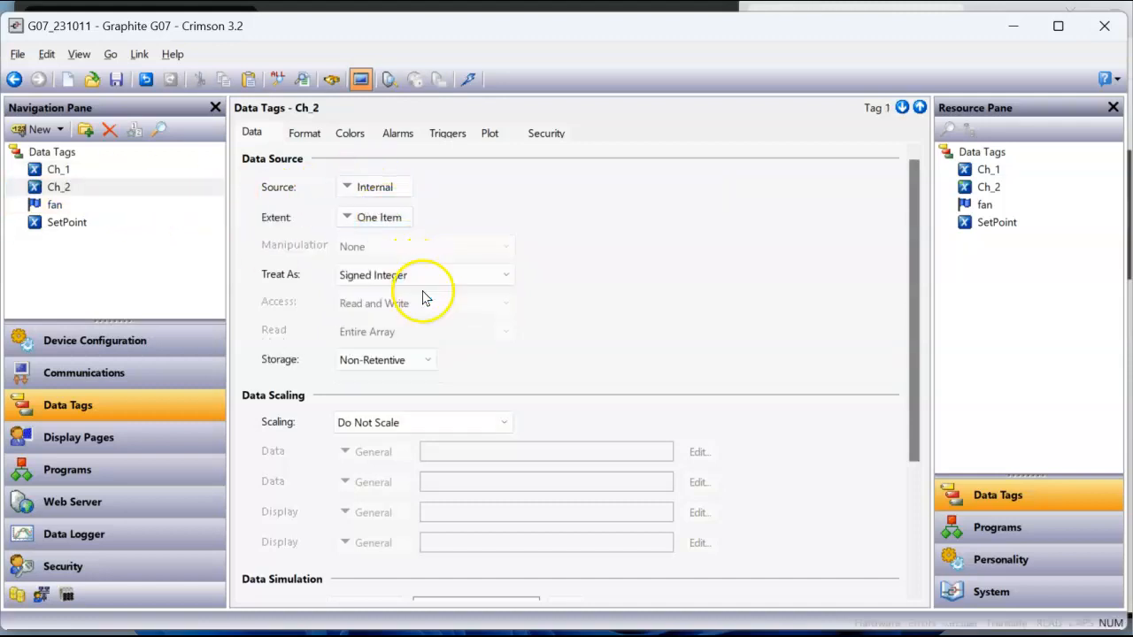
Step: On display Page1, enable data entry for the Ch_1 and Ch_2 data boxes and move the Ch_2 box down to about (24, 177)
left_click(102, 447)
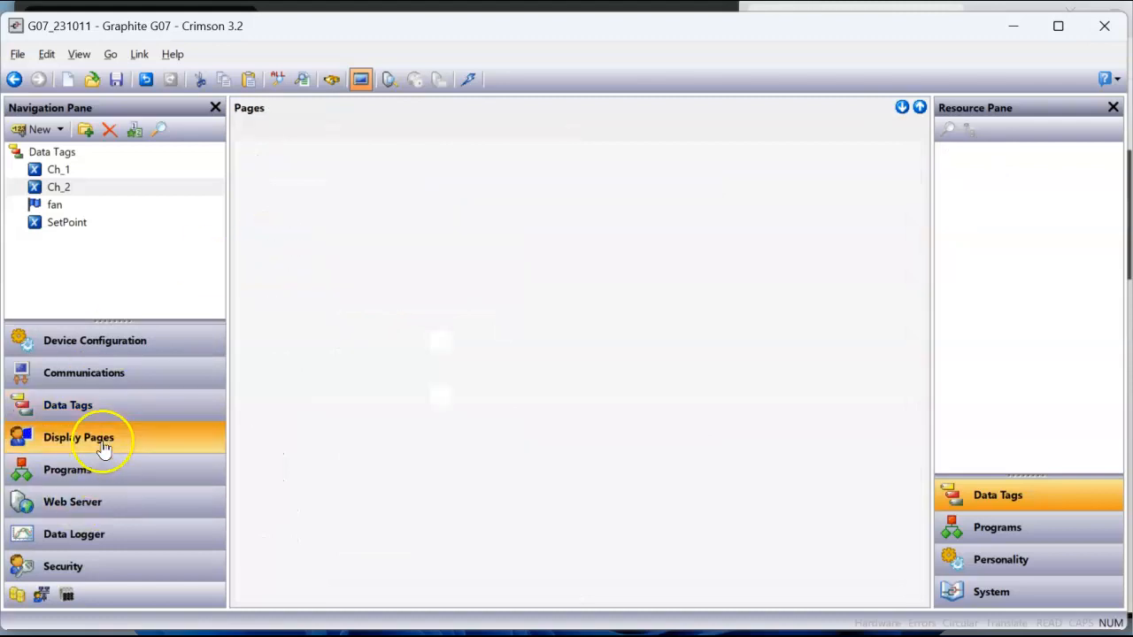
left_click(63, 171)
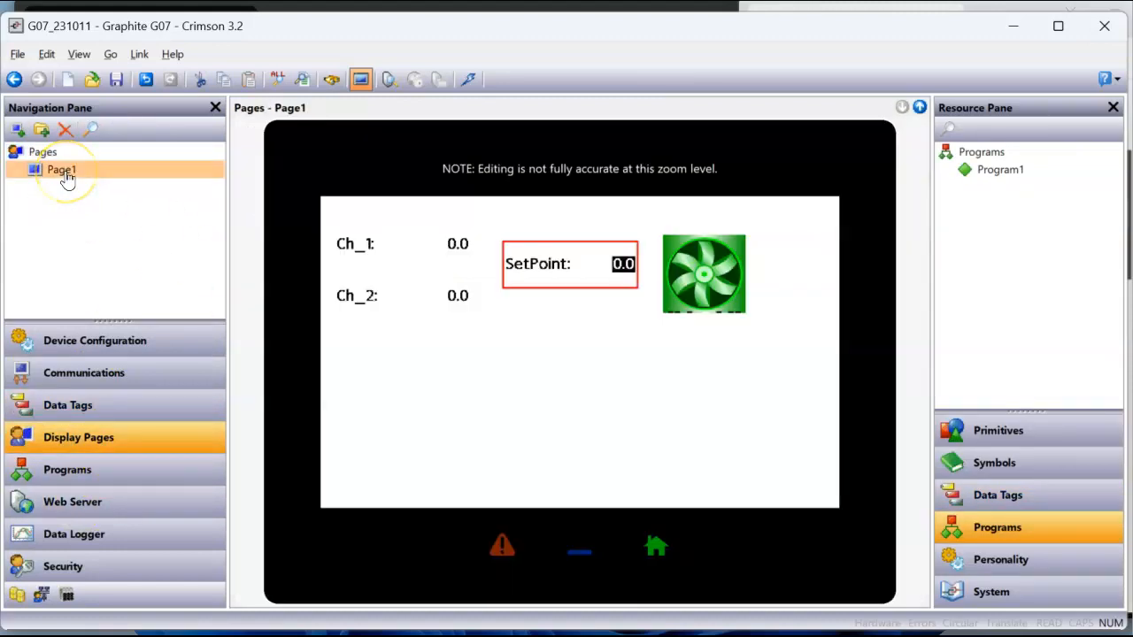
left_click(449, 251)
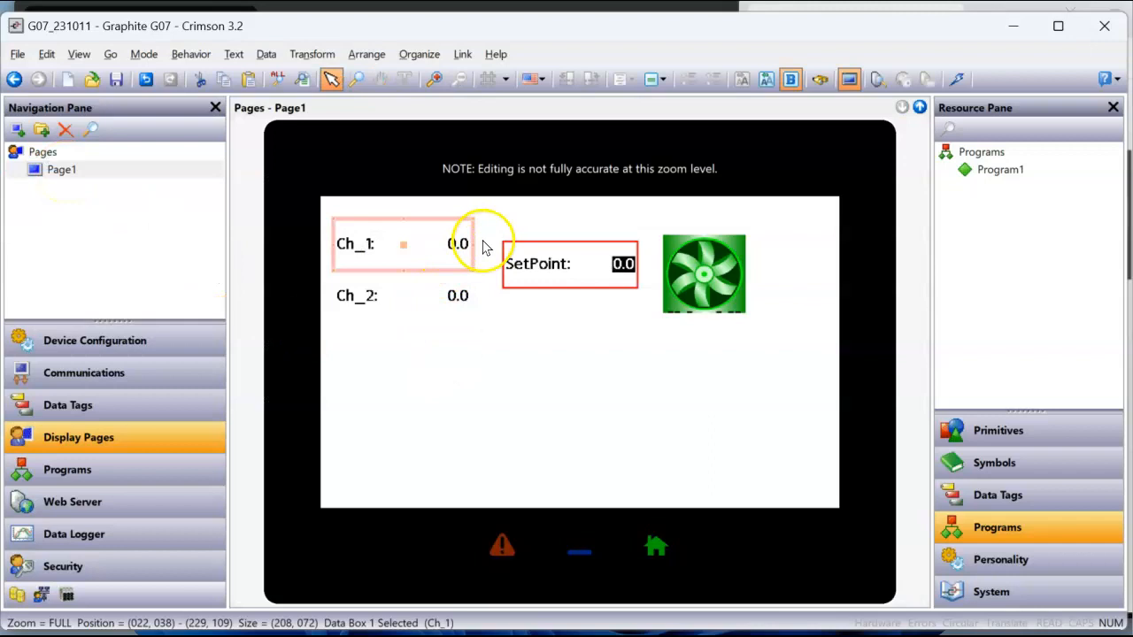
left_click(455, 248)
left_click(452, 299)
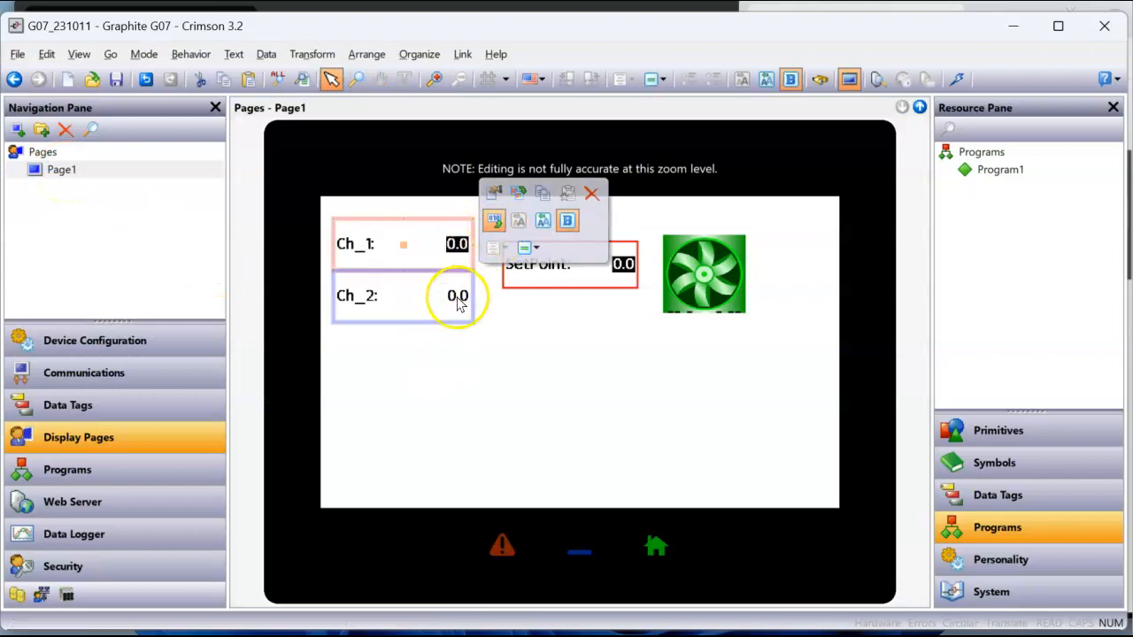
left_click(494, 274)
left_click(505, 405)
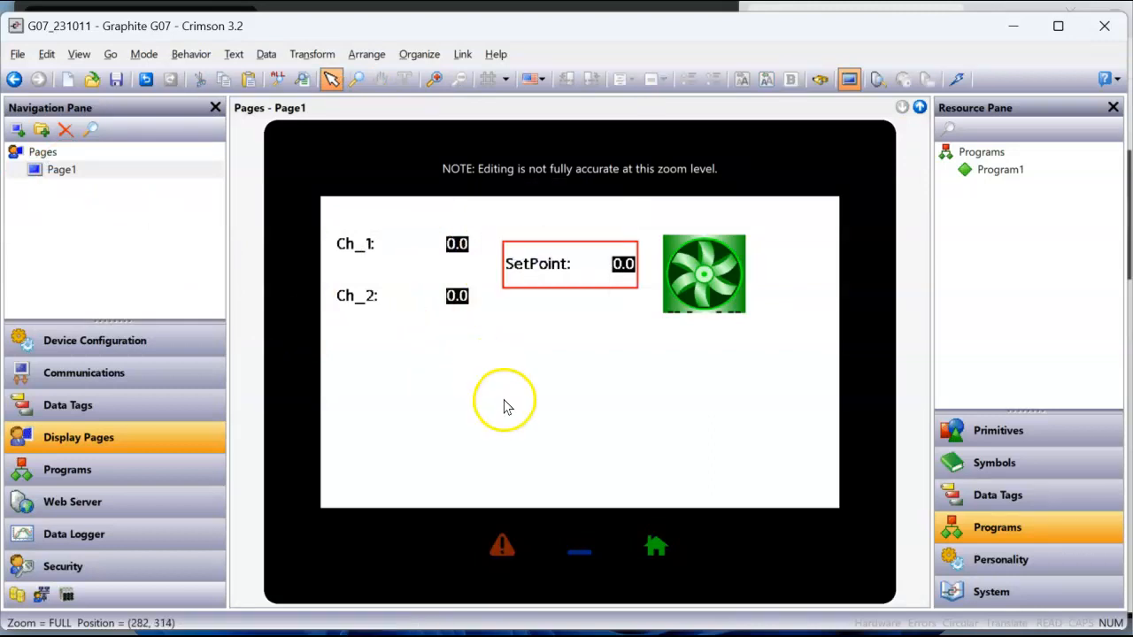
left_click(412, 298)
left_click_drag(413, 299, 415, 334)
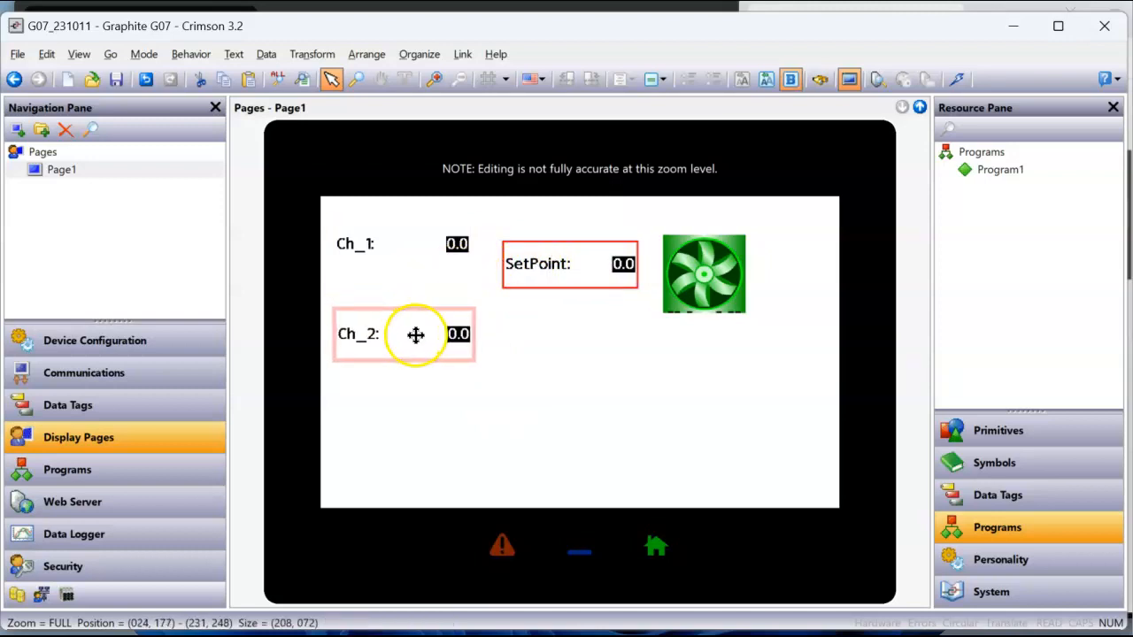
Step: Save the database and download it to the emulator, accepting the replacement of the unit's existing database
left_click(554, 397)
left_click(116, 79)
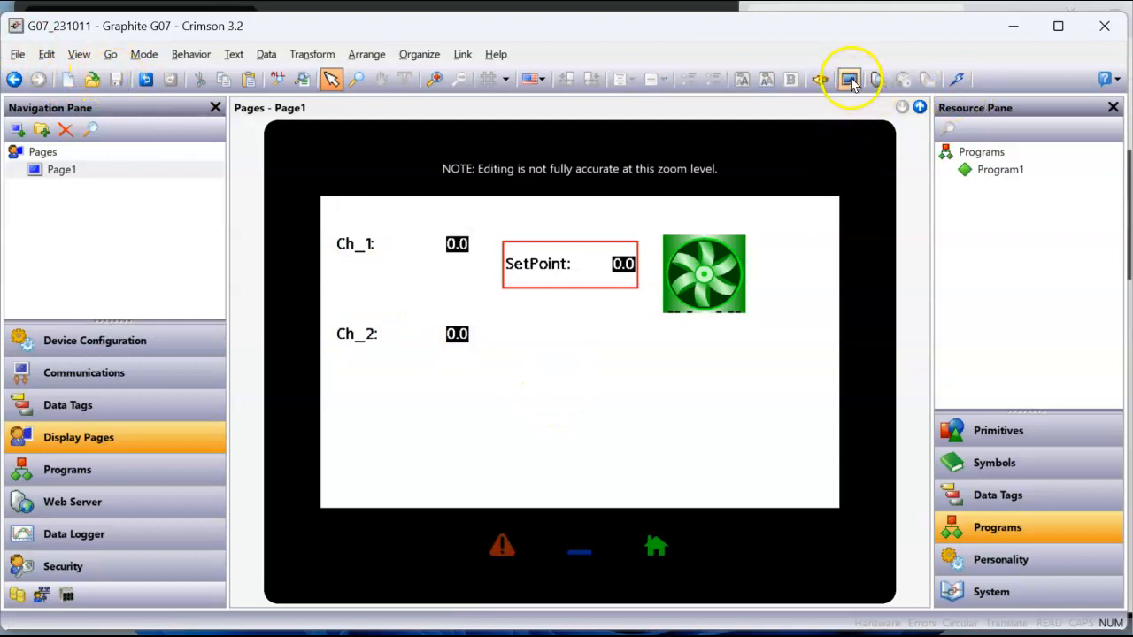
left_click(958, 78)
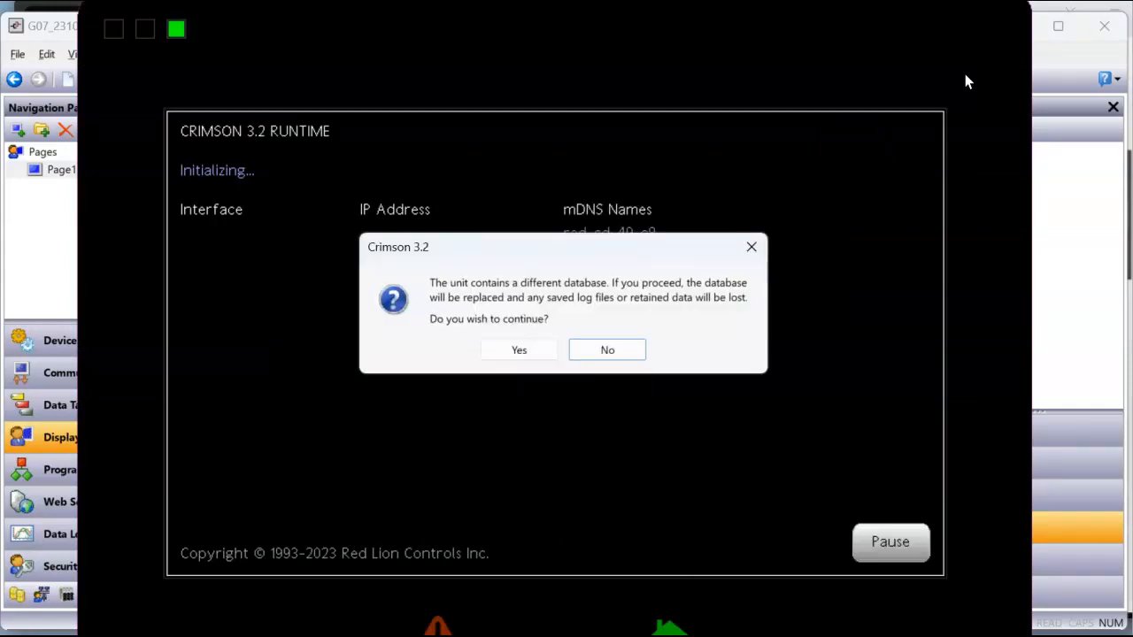
left_click(522, 349)
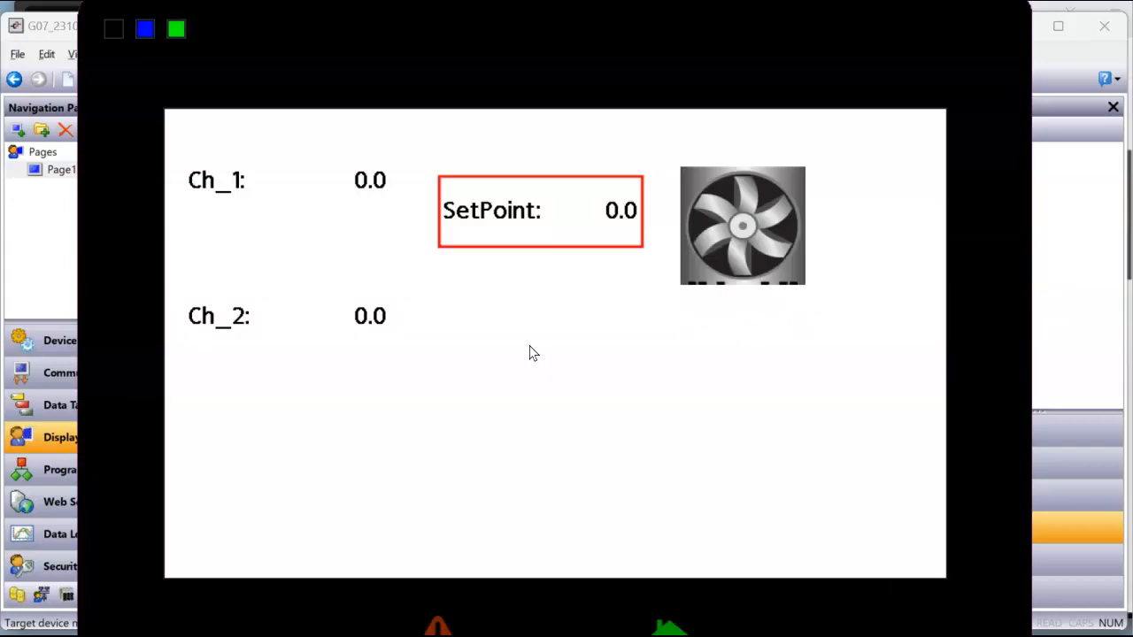
Step: In the running emulator, set SetPoint to 80 and Ch_1 to 75
left_click(608, 215)
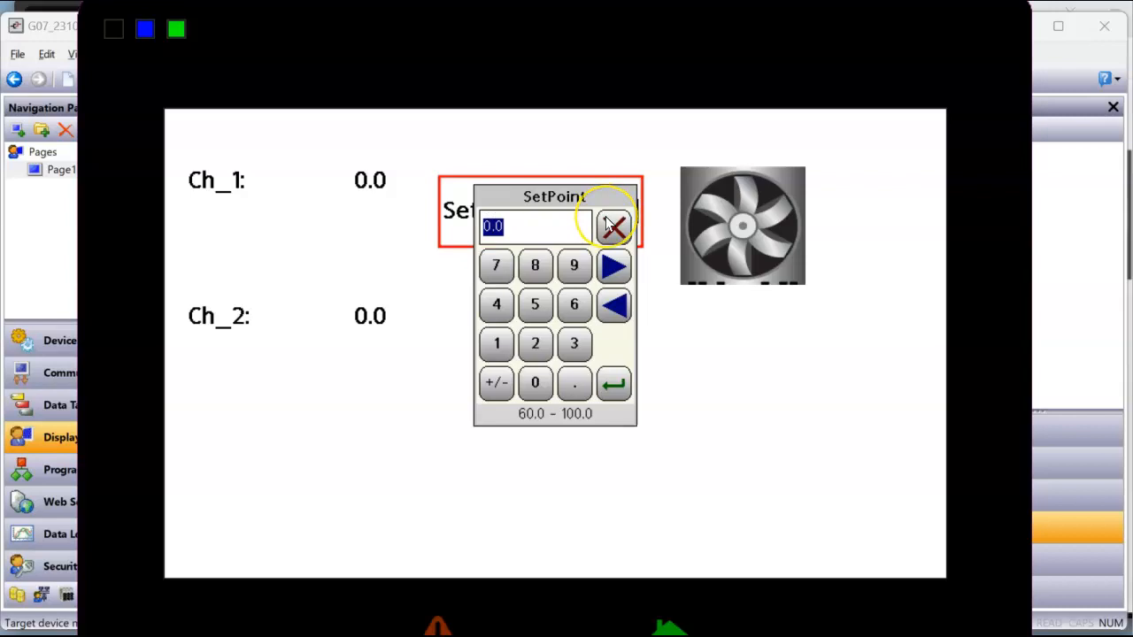
left_click(535, 266)
left_click(615, 387)
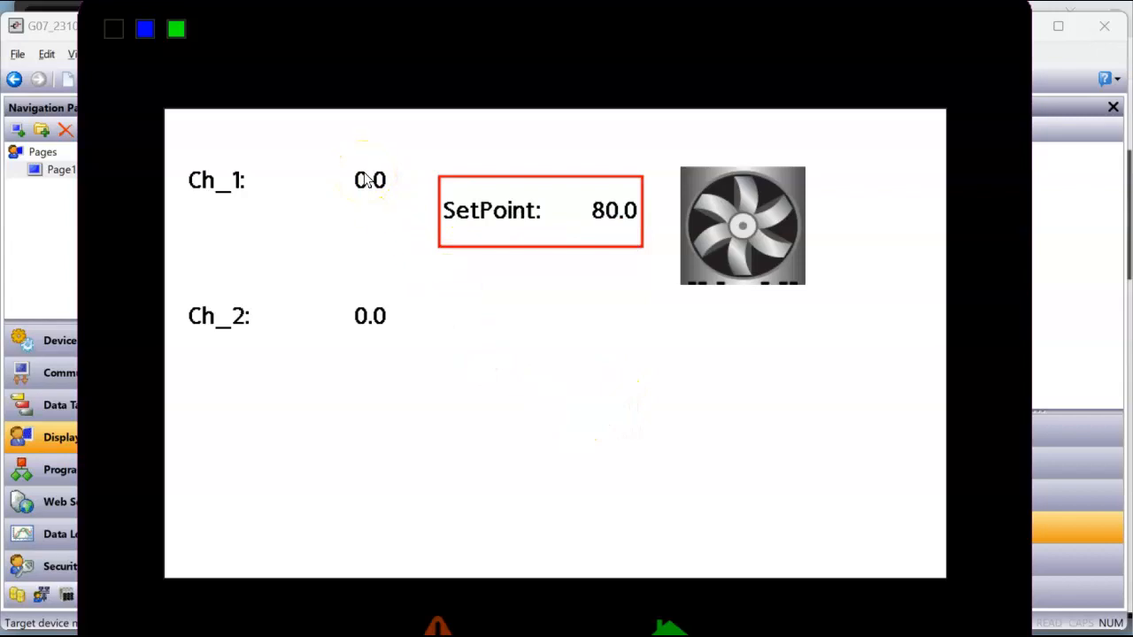
left_click(370, 180)
left_click(496, 266)
left_click(615, 384)
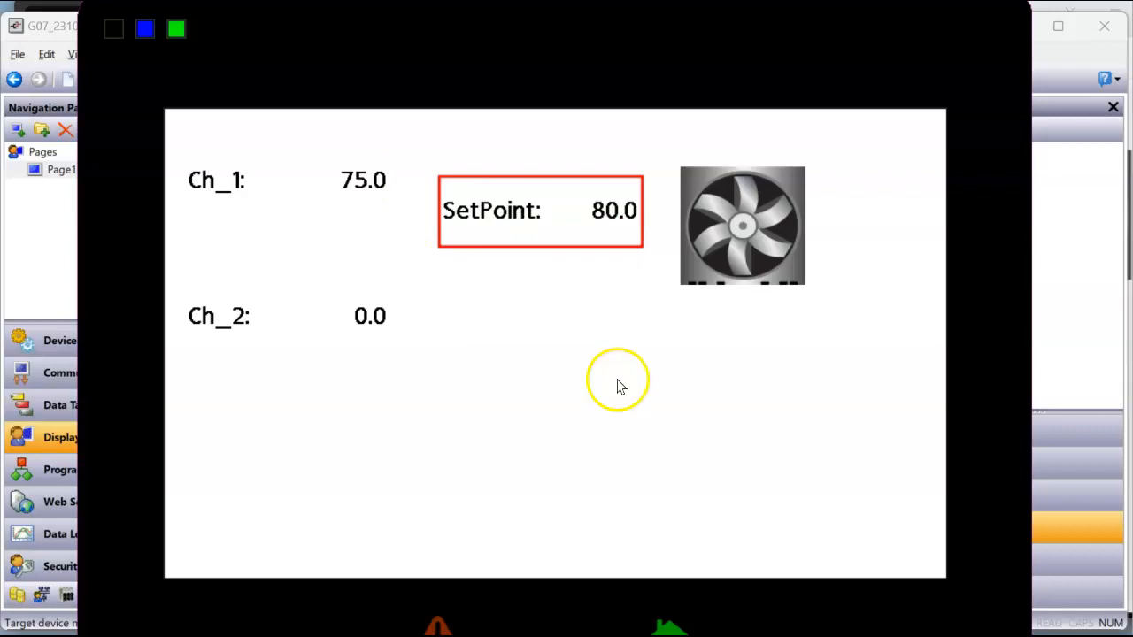
Step: Test the fan logic in the emulator by setting Ch_1 to 78.5 and then to 82
left_click(358, 179)
left_click(506, 267)
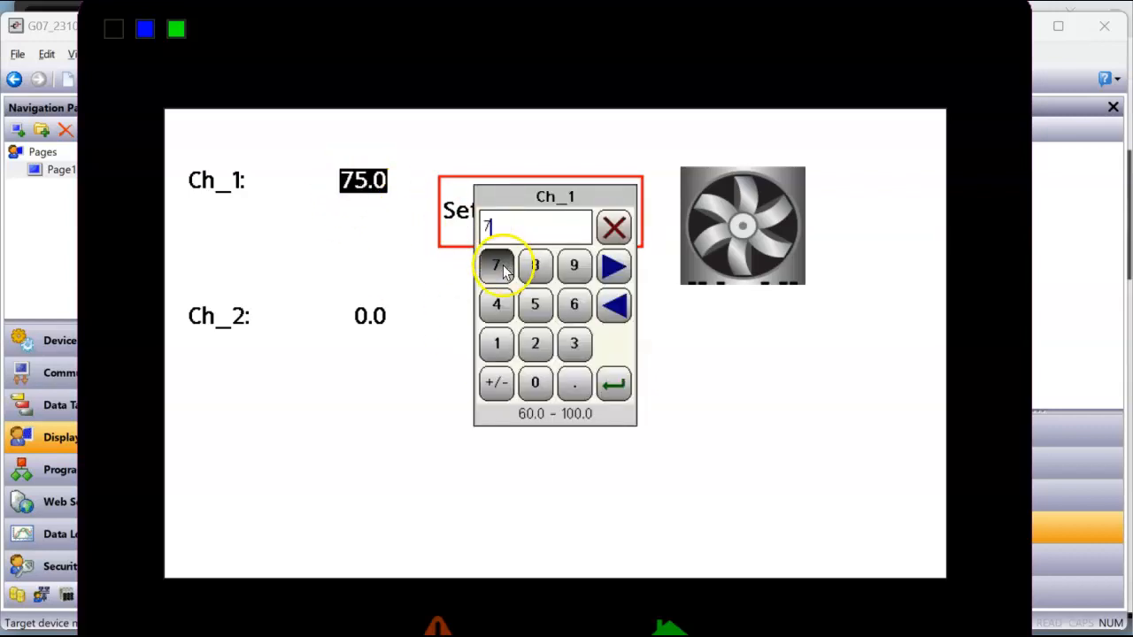
left_click(574, 383)
left_click(534, 303)
left_click(614, 383)
left_click(370, 186)
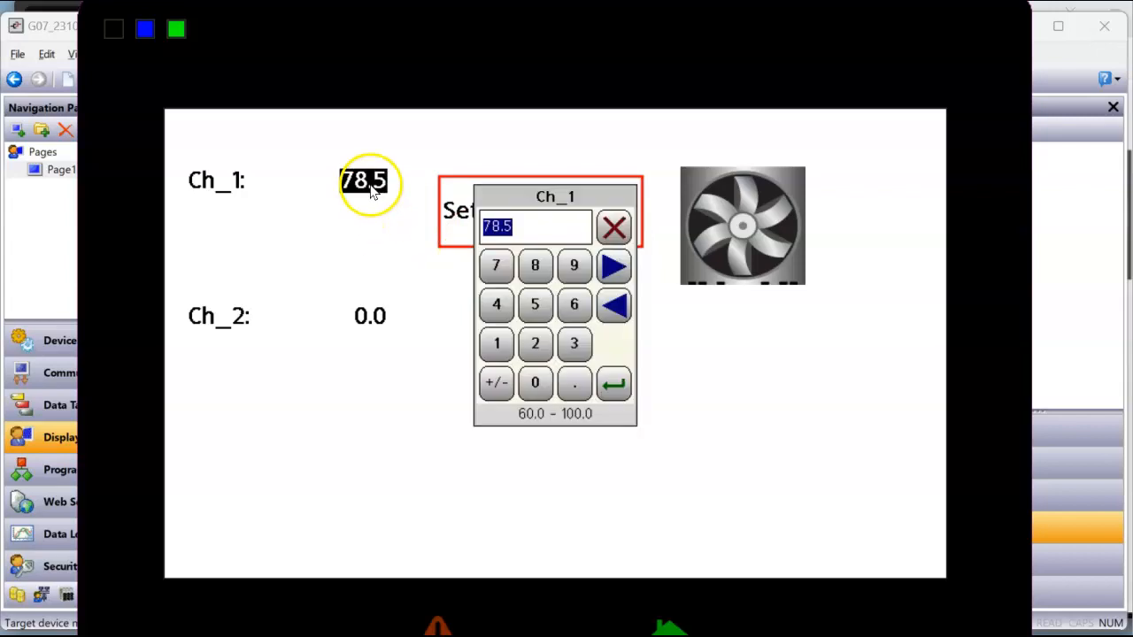
left_click(534, 265)
left_click(534, 342)
left_click(612, 384)
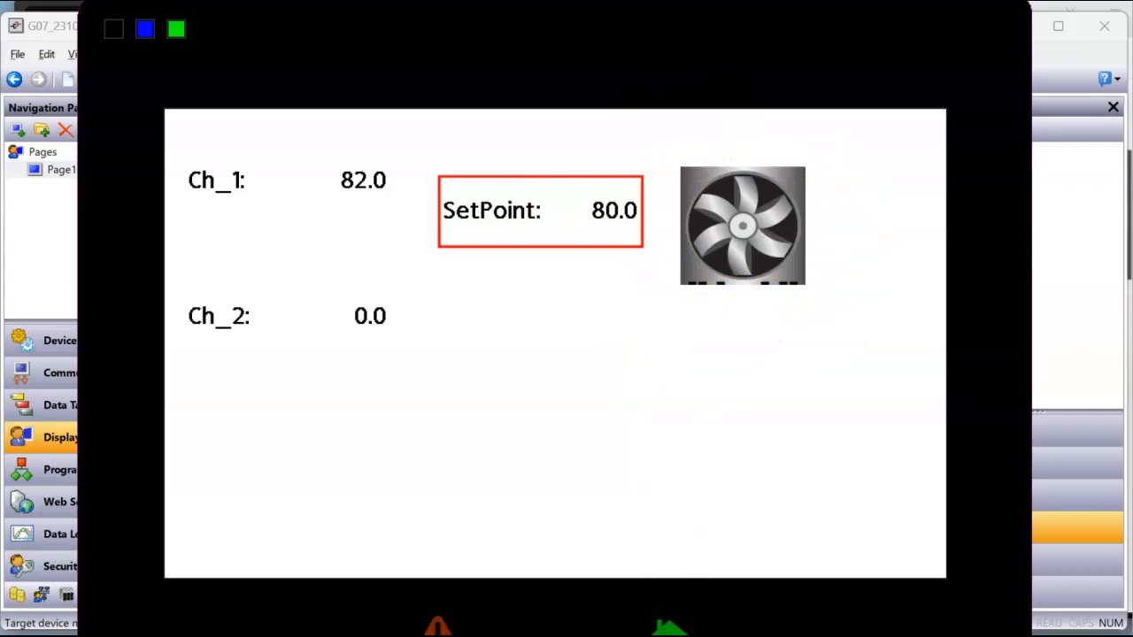
Step: Return to Crimson 3.2 and simulate control Program1 offline, using a cold start that does not load RETAIN variables
key("alt+Tab")
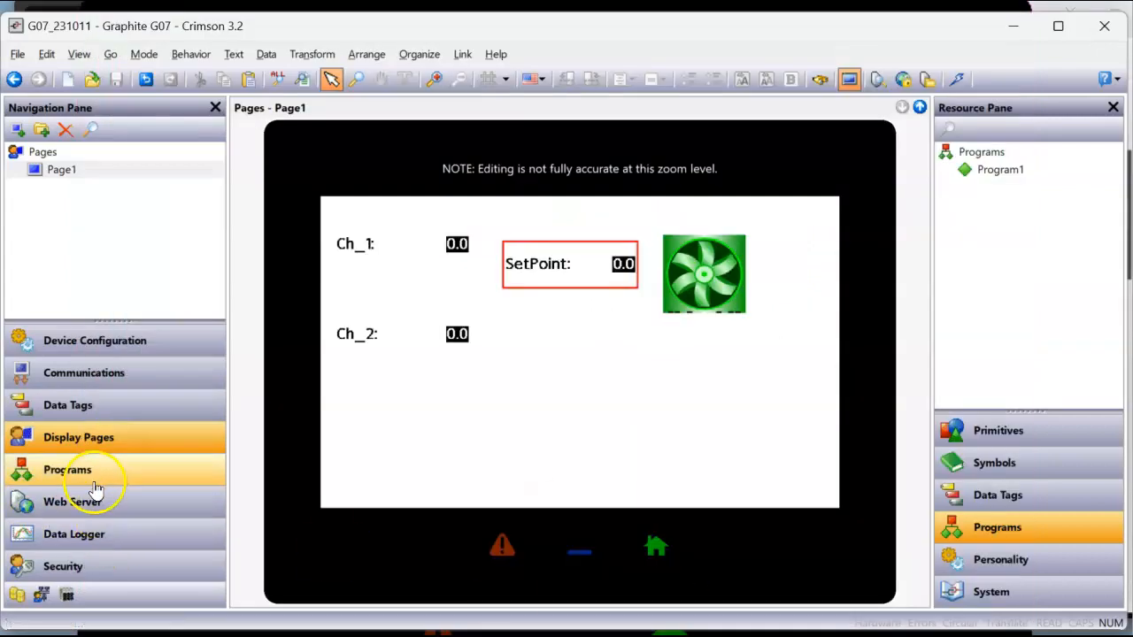
left_click(45, 595)
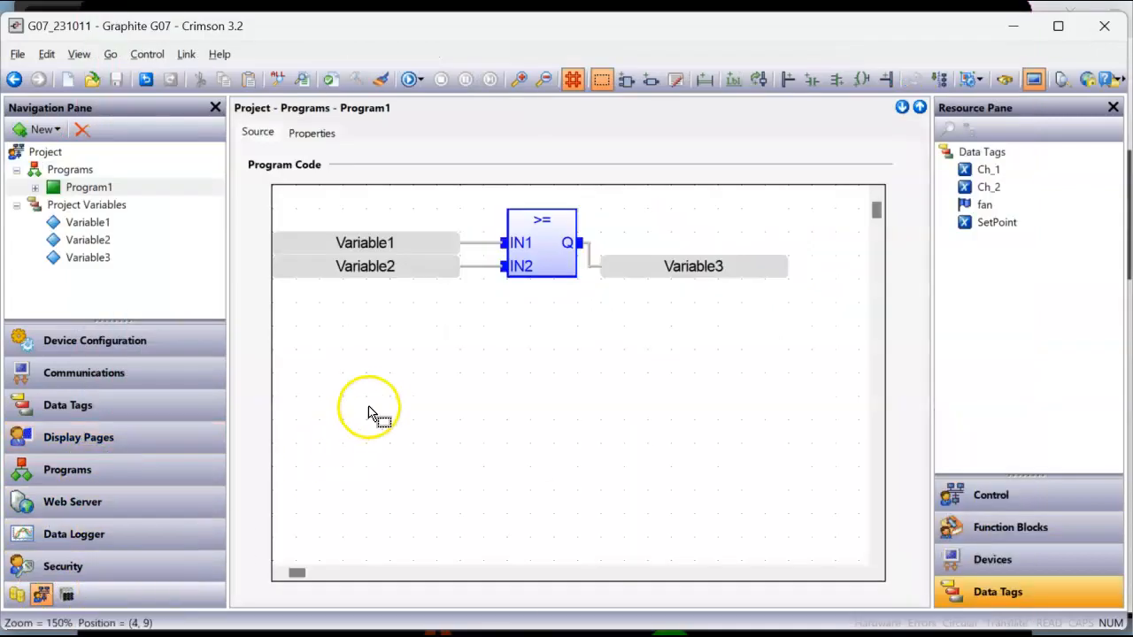
left_click(419, 81)
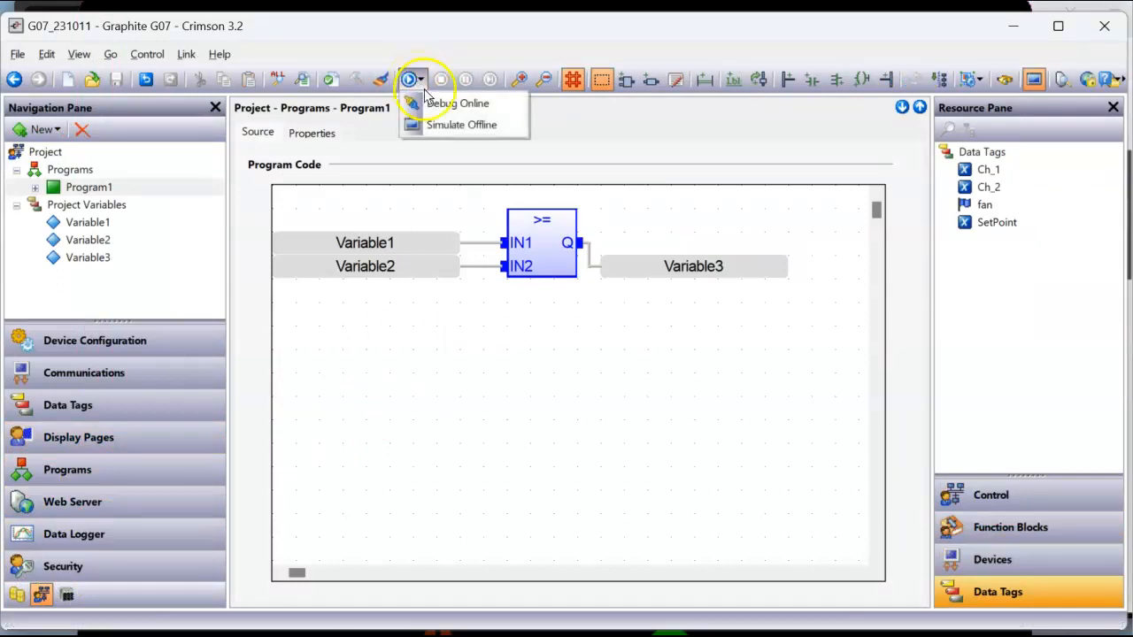
left_click(454, 128)
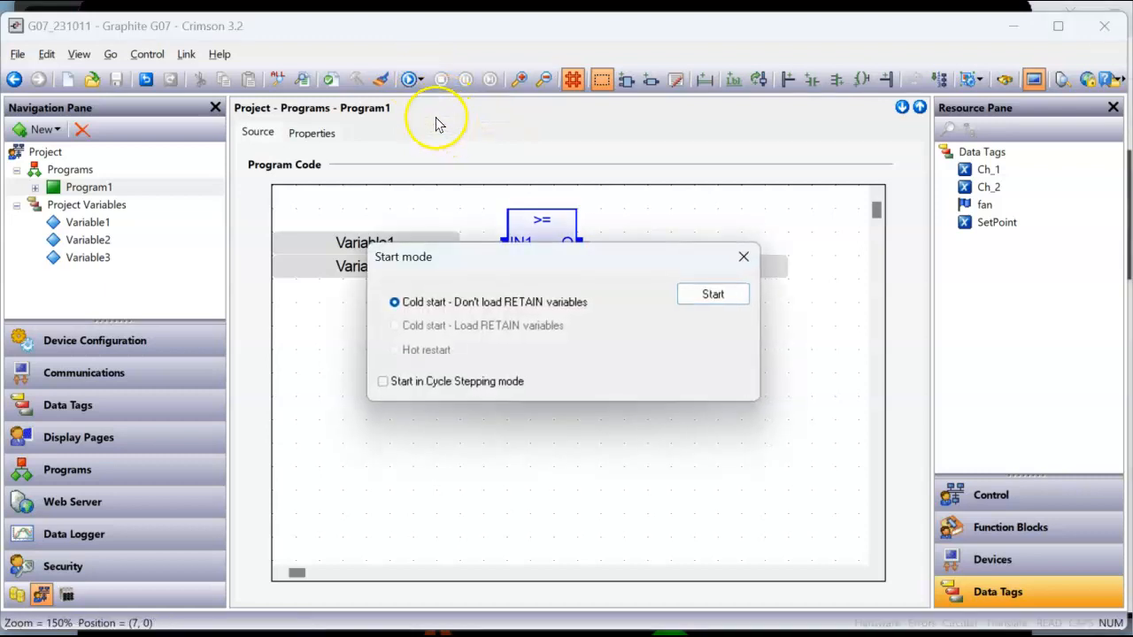
left_click(713, 294)
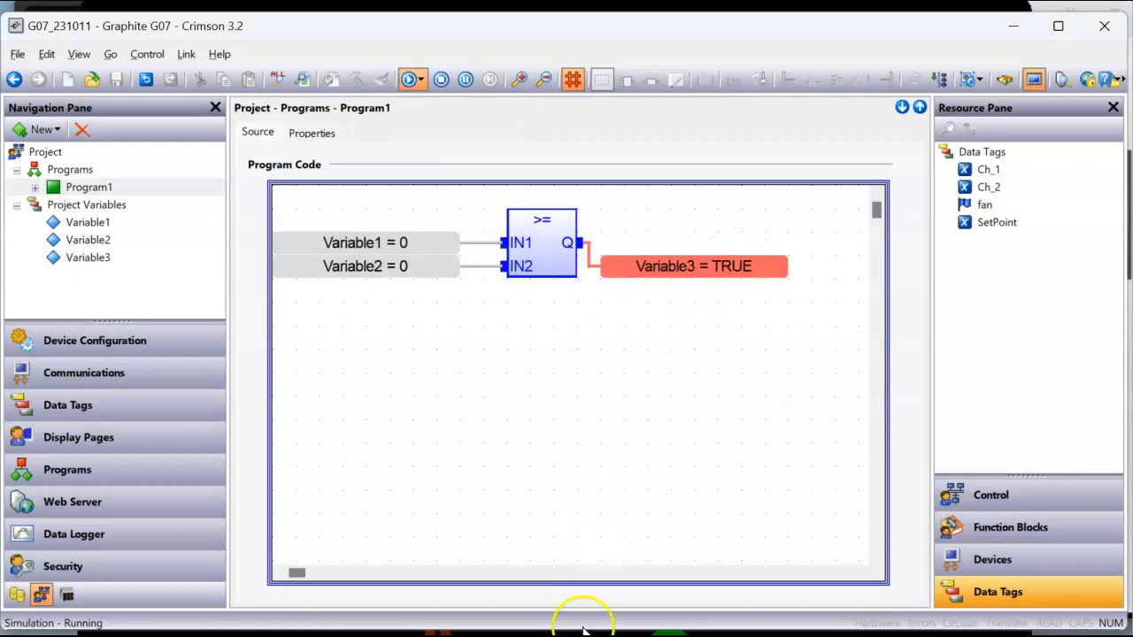
Step: Switch back to the emulator and test the fan with Ch_1 set to 80 and then to 79
left_click(743, 636)
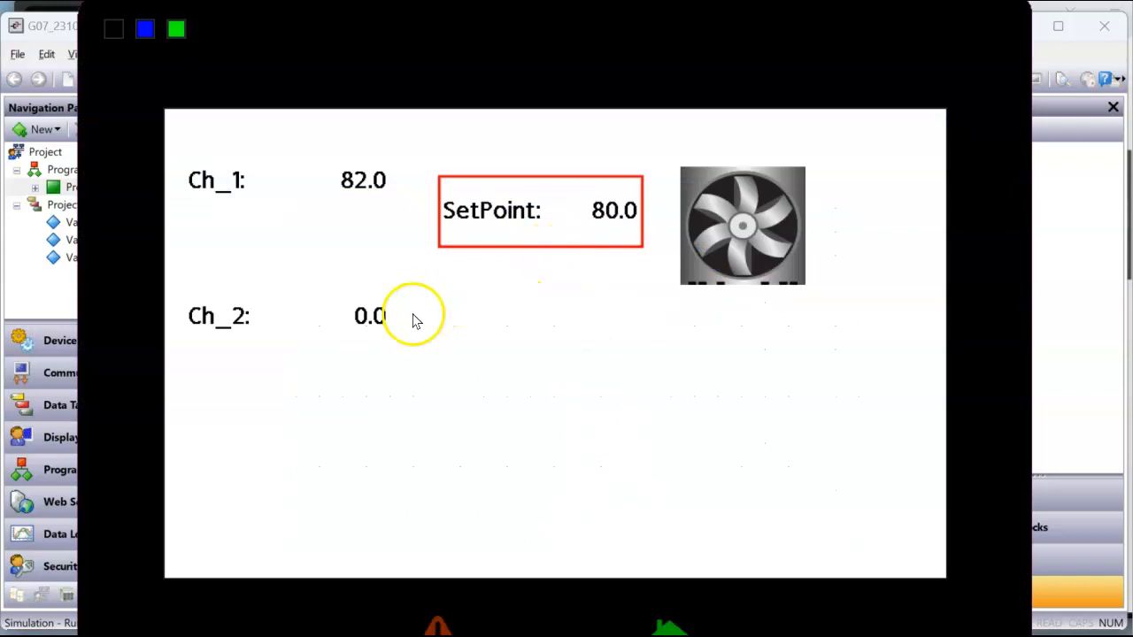
left_click(376, 182)
left_click(536, 265)
left_click(535, 382)
left_click(614, 384)
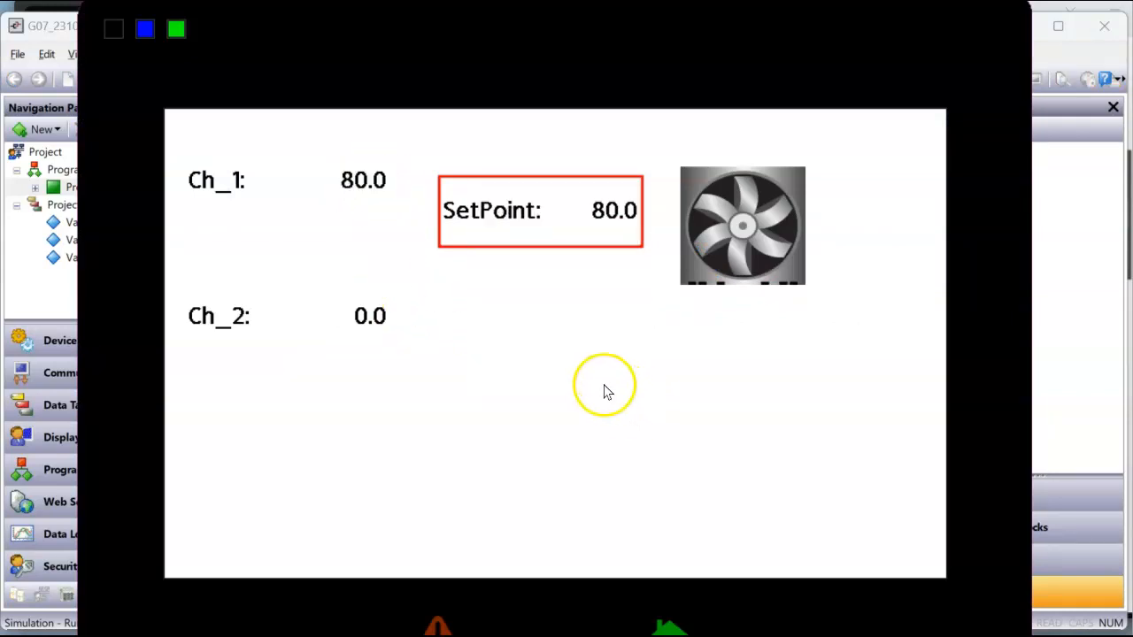
left_click(366, 180)
left_click(497, 266)
left_click(573, 265)
left_click(613, 383)
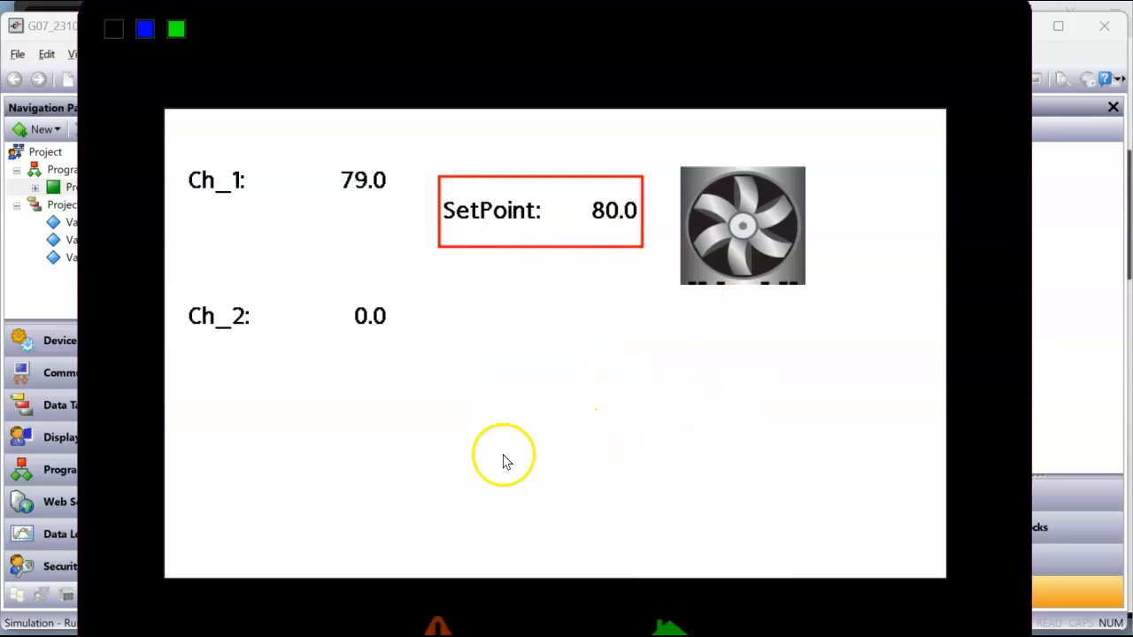
Step: Close the emulator window
mouse_move(654, 635)
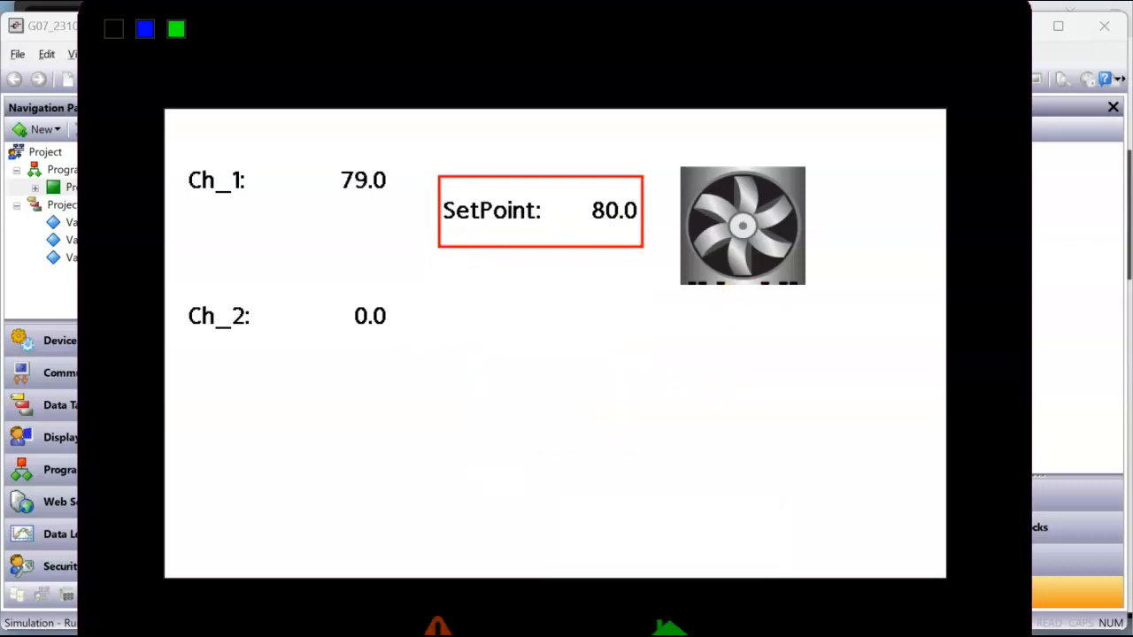
right_click(716, 630)
left_click(713, 614)
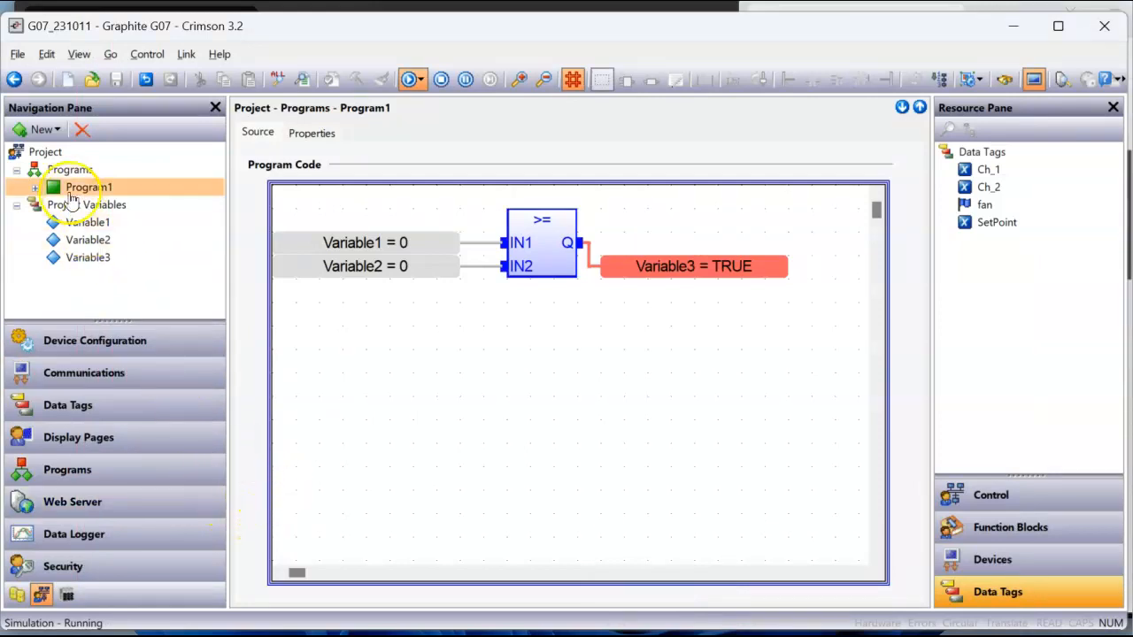
Step: Set the control project's Program Execution to Do Not Execute
left_click(45, 152)
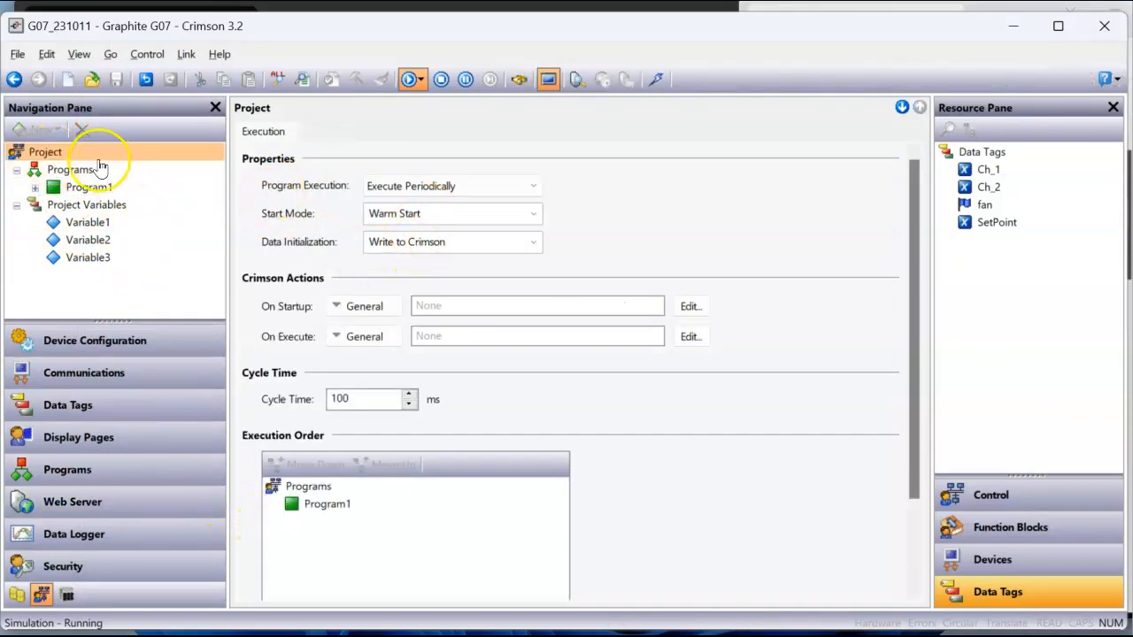
left_click(445, 214)
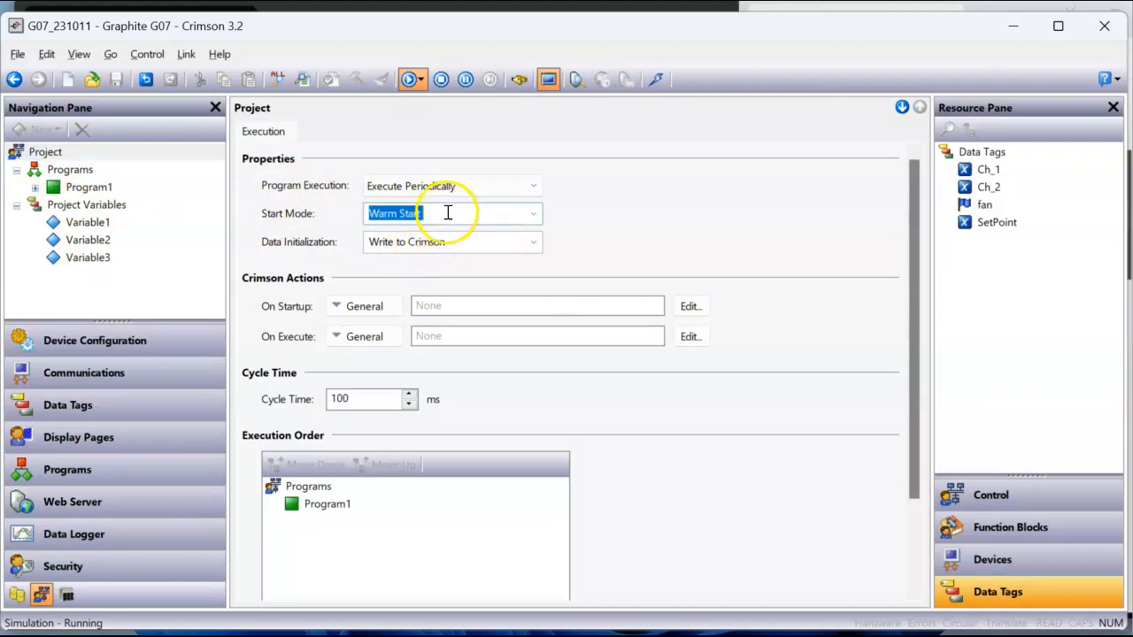
left_click(511, 184)
left_click(475, 205)
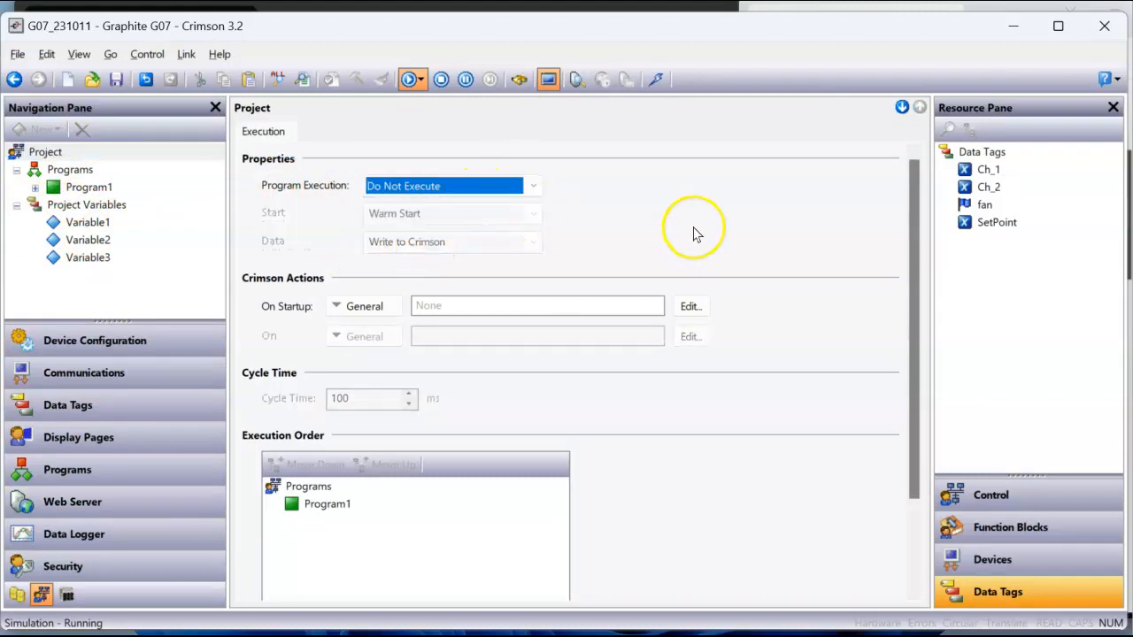
Step: Assign Program1 to the display pages' global On Tick action, and save and download the database to the emulator
left_click(142, 438)
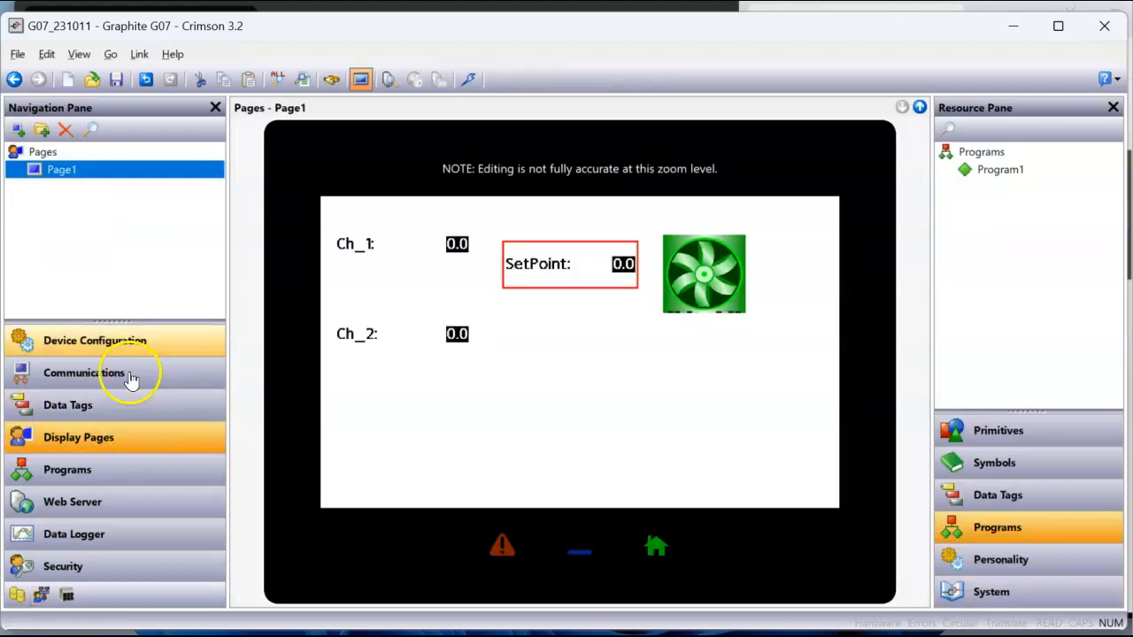
left_click(44, 153)
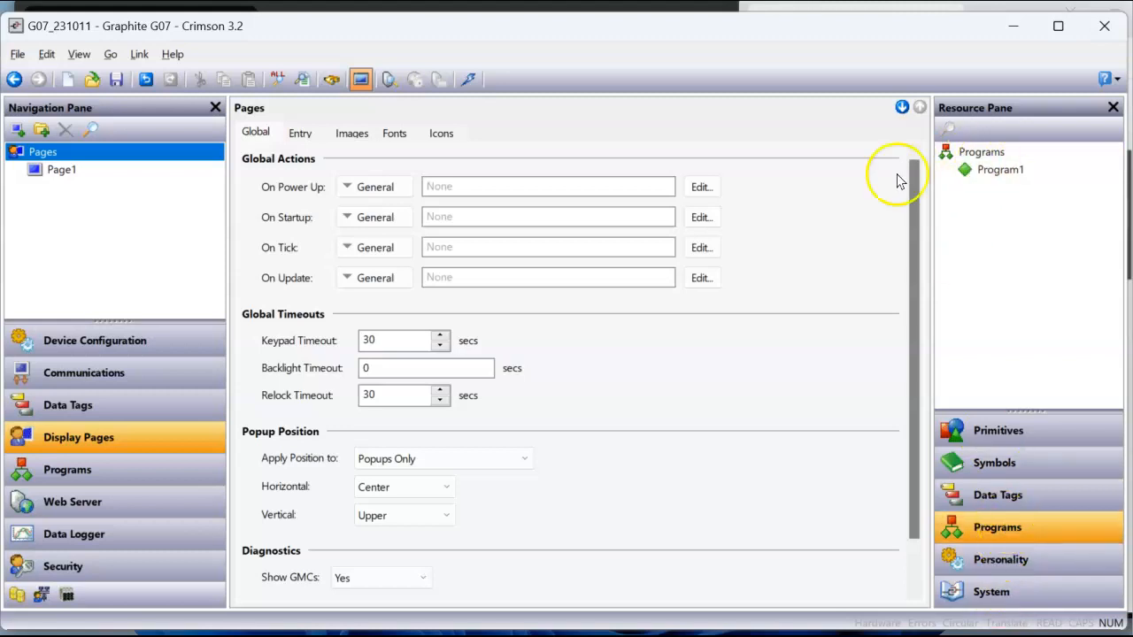
left_click_drag(986, 176, 493, 250)
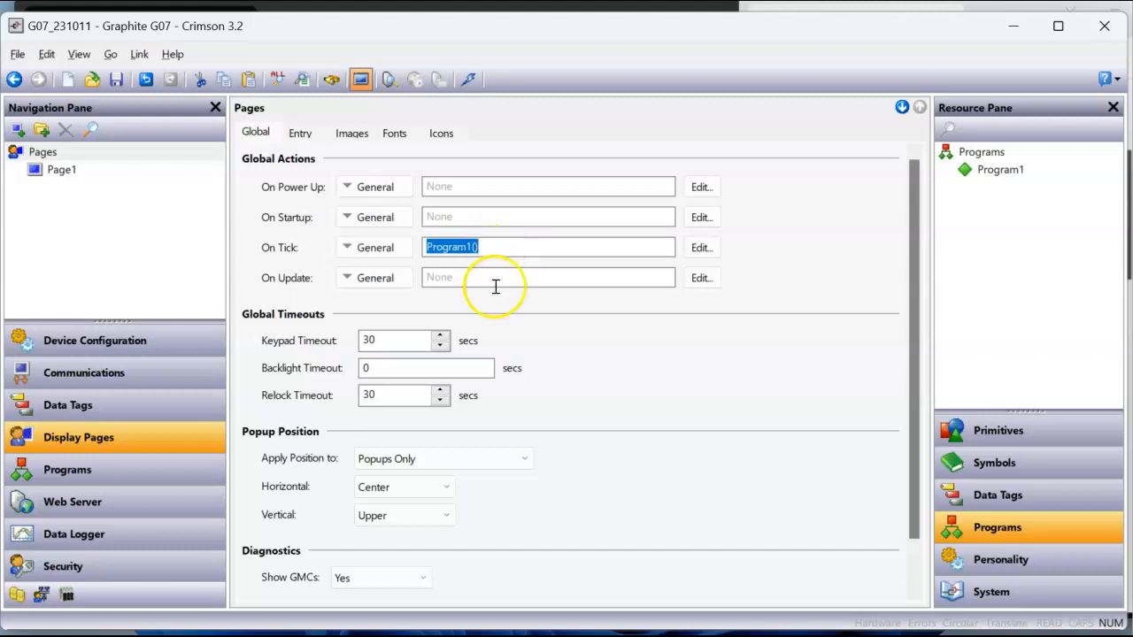
left_click(116, 79)
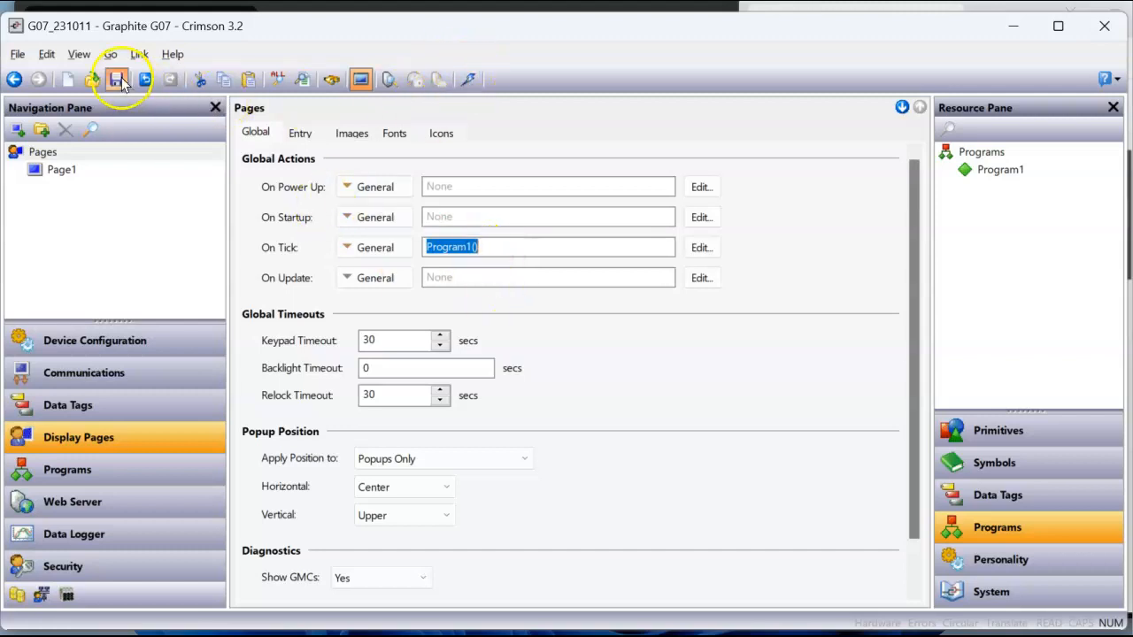
left_click(470, 79)
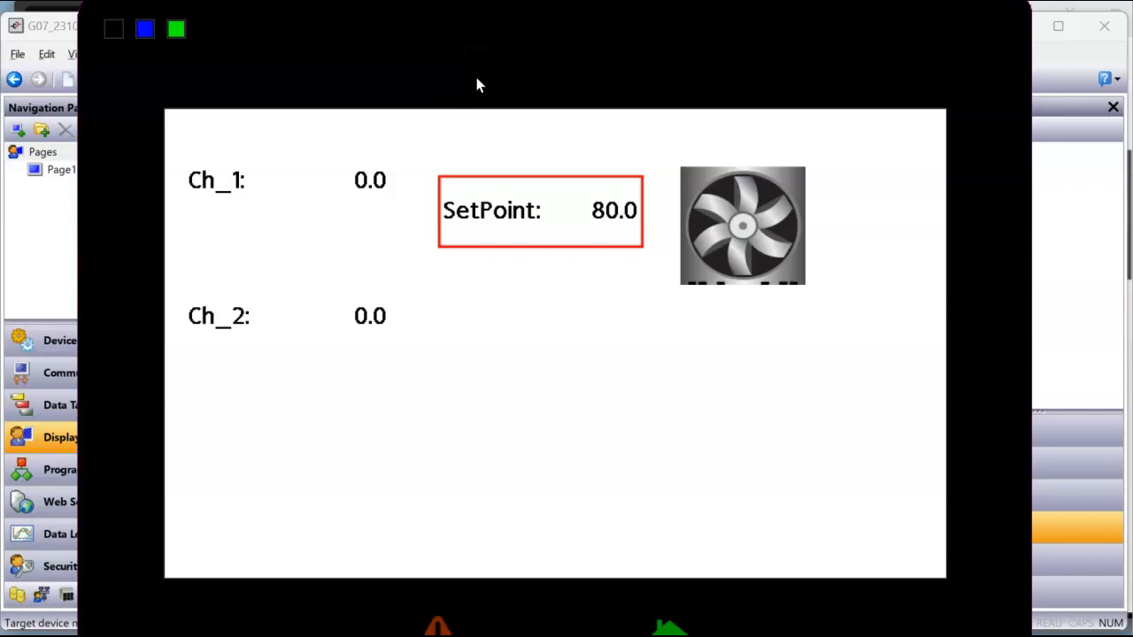
Step: Test the On Tick program in the emulator by setting Ch_1 to 79 and then to 85
left_click(370, 180)
left_click(497, 266)
left_click(574, 266)
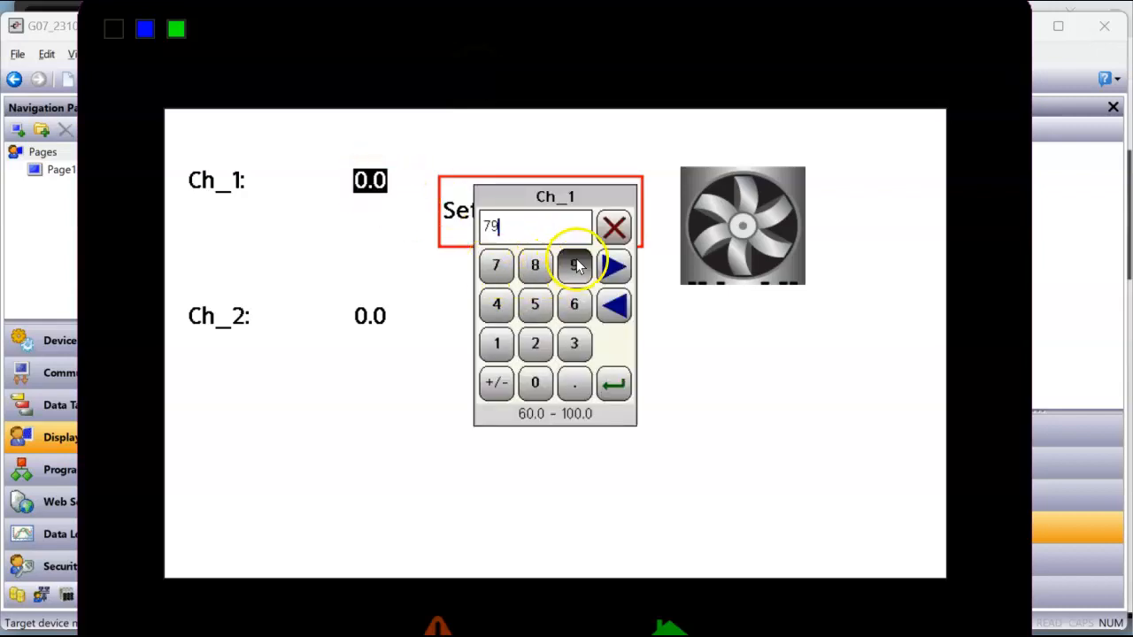
left_click(614, 384)
left_click(370, 180)
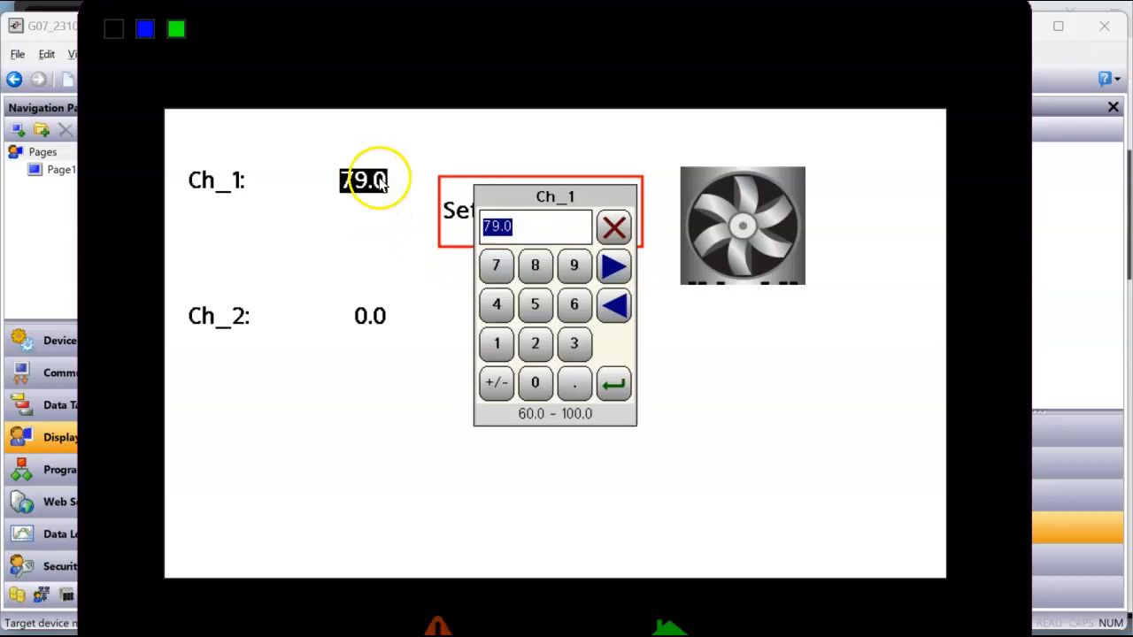
left_click(535, 265)
left_click(537, 302)
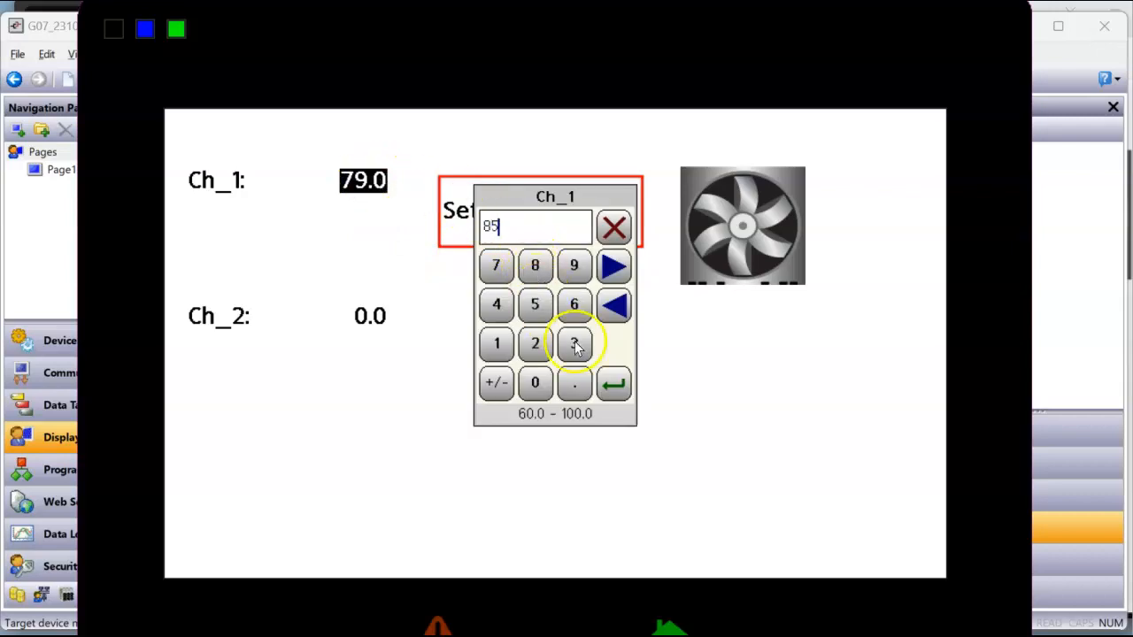
left_click(613, 382)
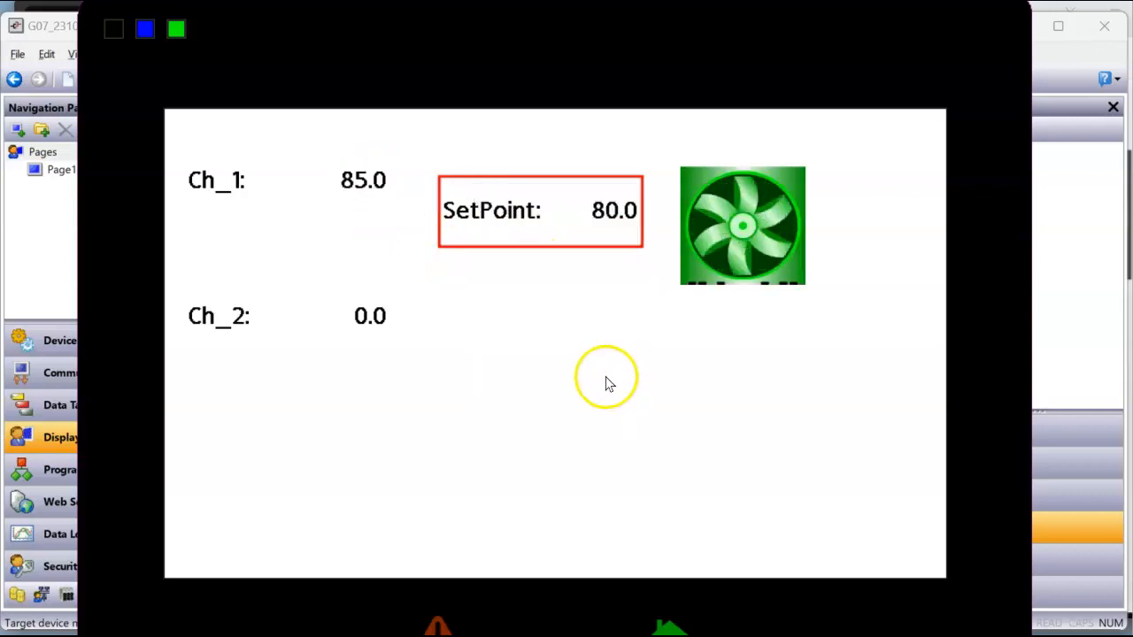